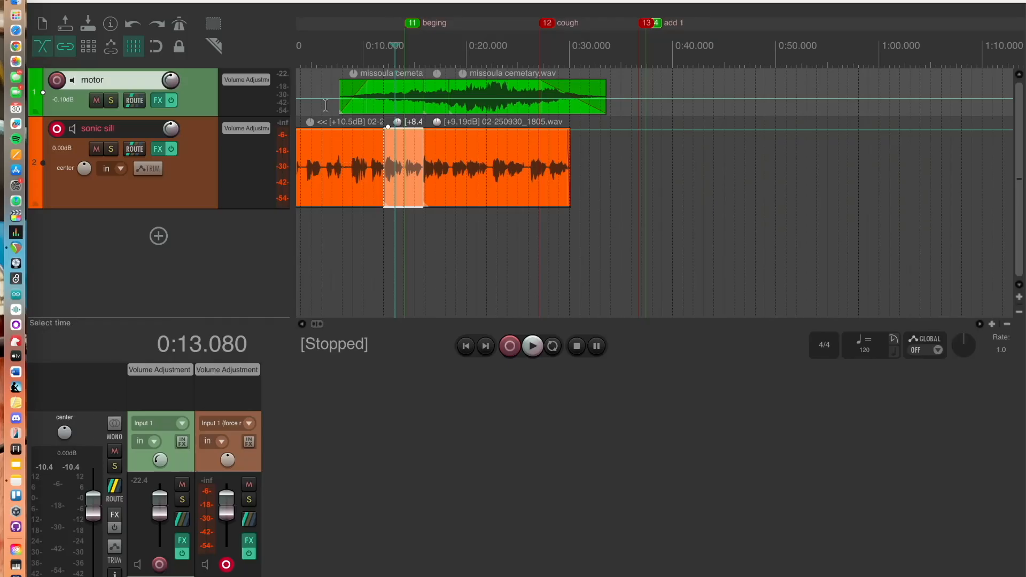
# Select both items on the sonic sill track and glue them into a single item
pyautogui.moveTo(171, 126)
pyautogui.click(450, 268)
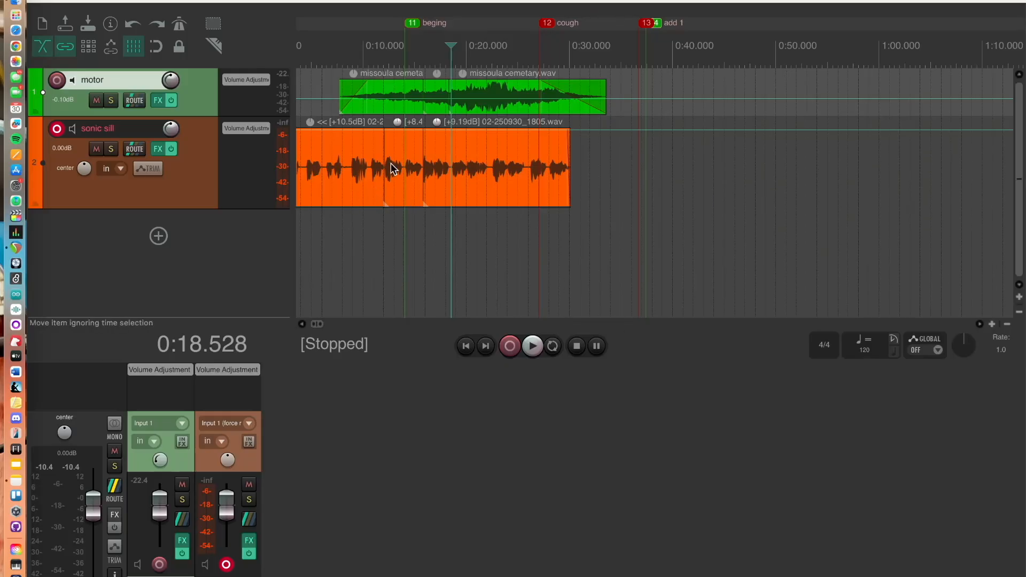
pyautogui.click(365, 195)
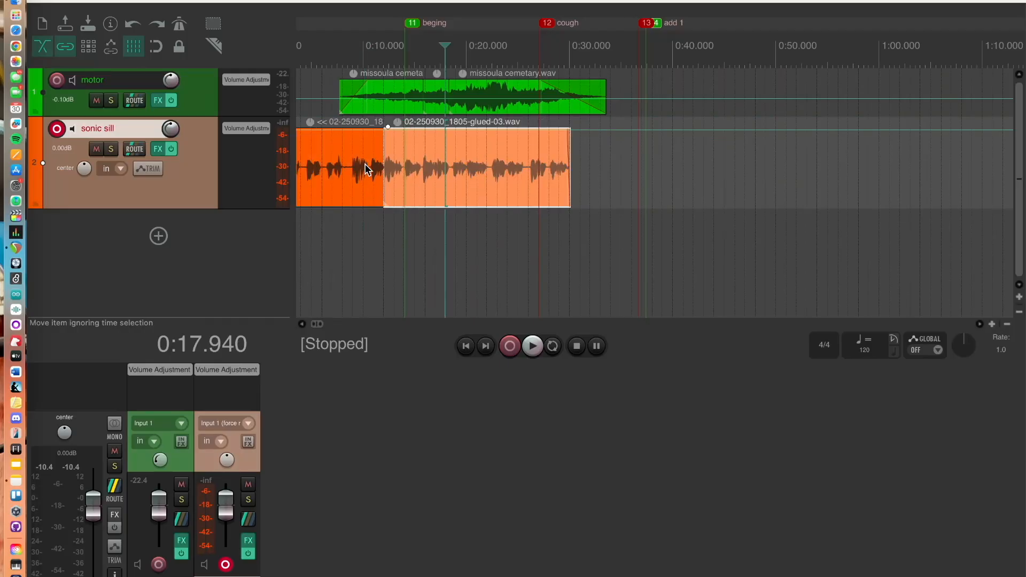
pyautogui.keyDown('shift'); pyautogui.click(366, 168); pyautogui.keyUp('shift')
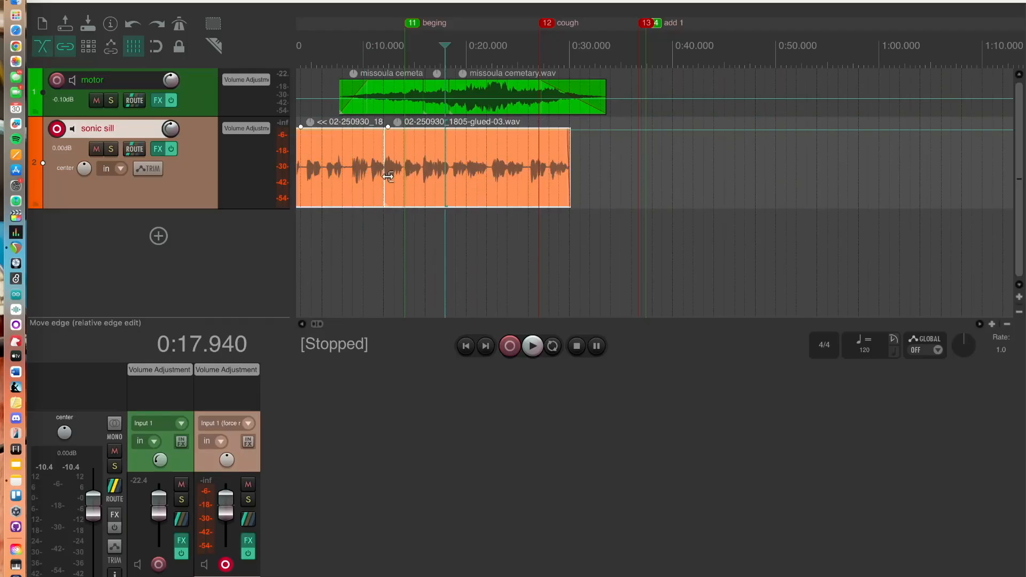
pyautogui.rightClick(373, 175)
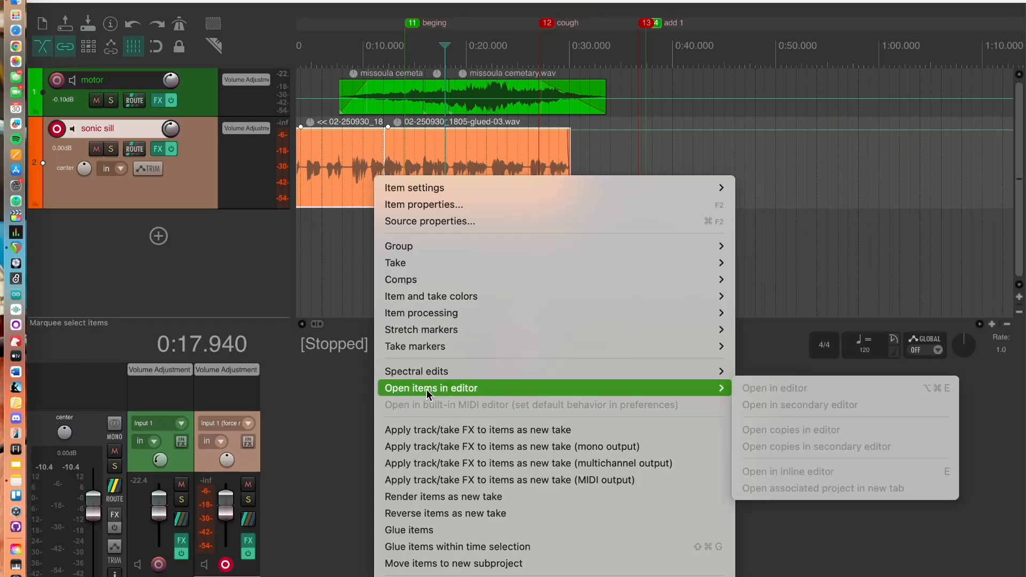
pyautogui.click(428, 530)
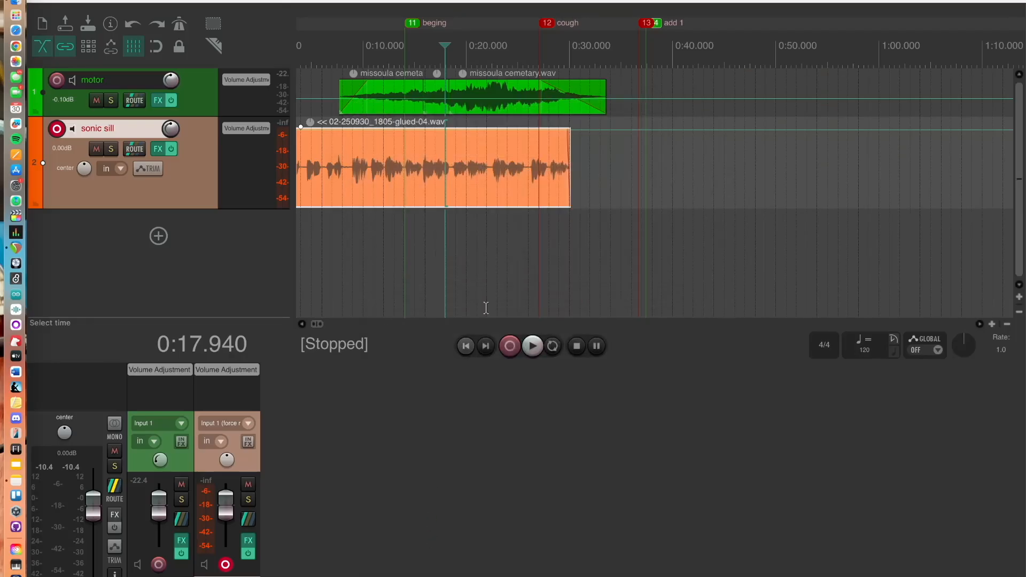
# Duplicate the sonic sill track
pyautogui.click(589, 245)
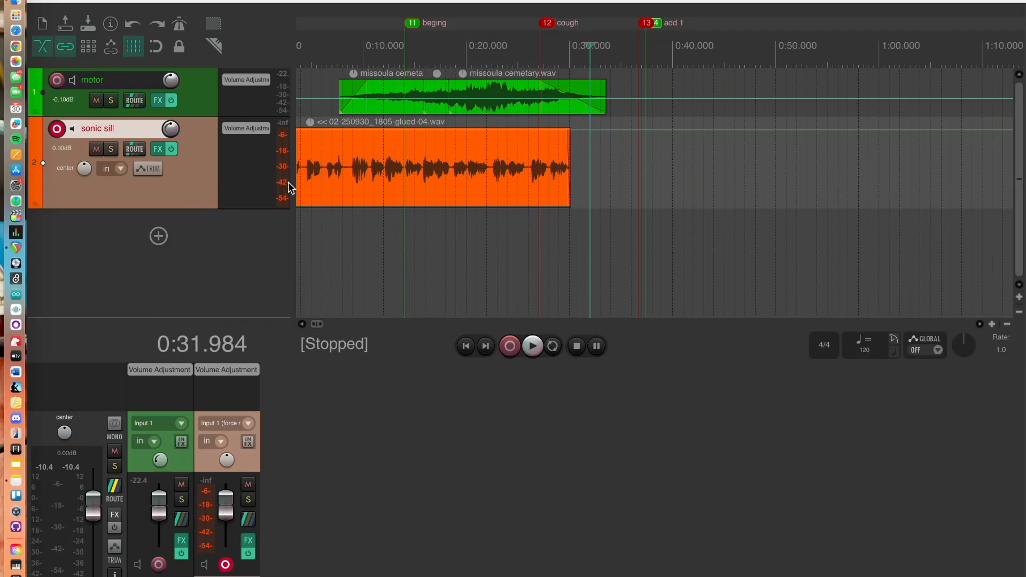
pyautogui.rightClick(200, 191)
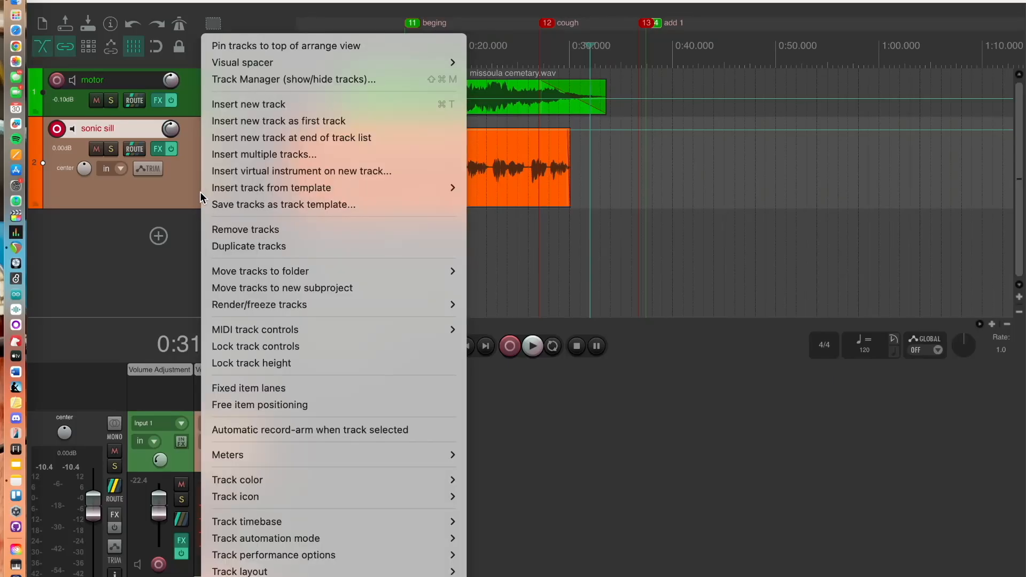
pyautogui.click(305, 249)
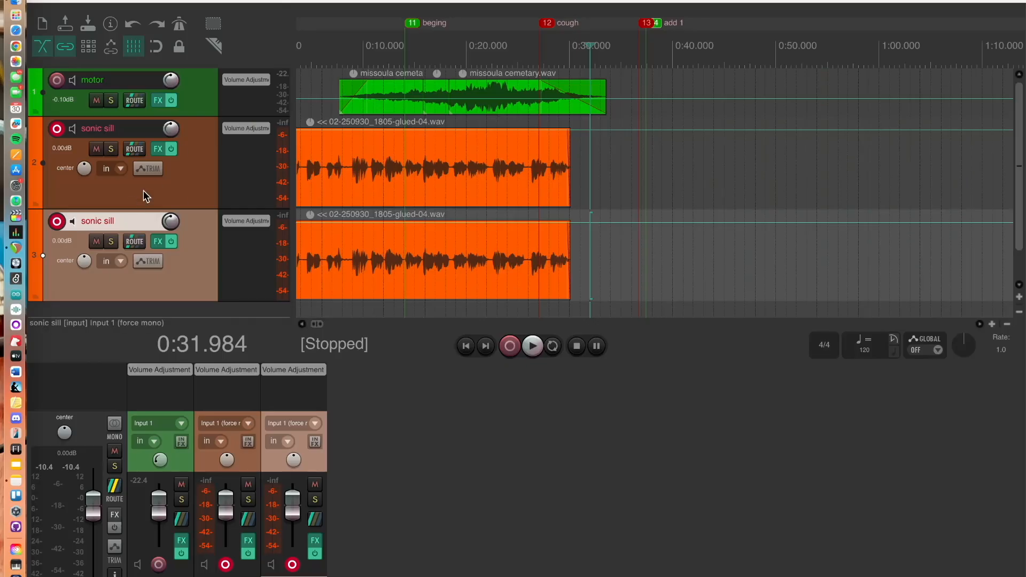
# Solo both sonic sill tracks and play the project back from the start
pyautogui.click(111, 150)
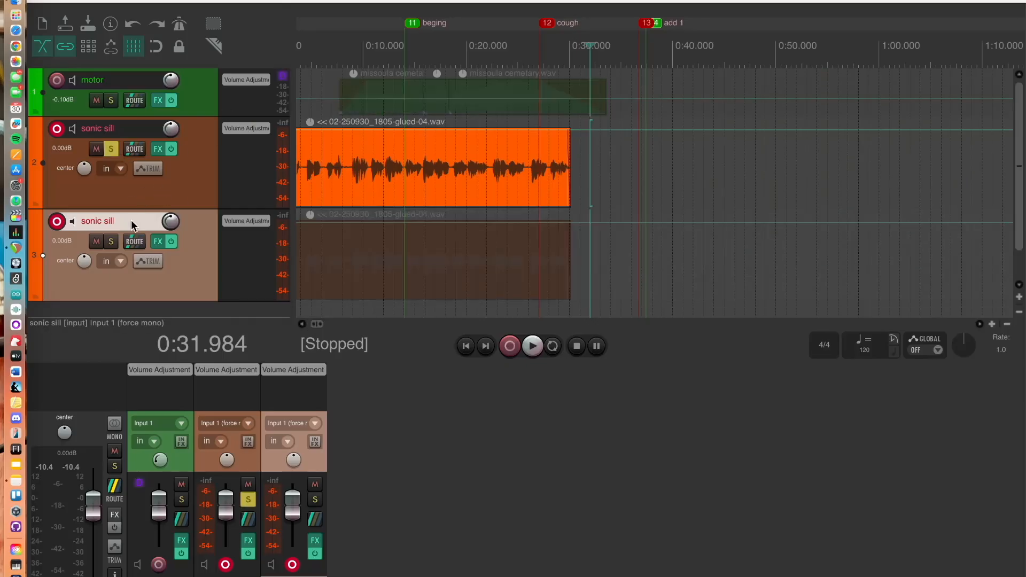
pyautogui.click(111, 241)
pyautogui.press('space')
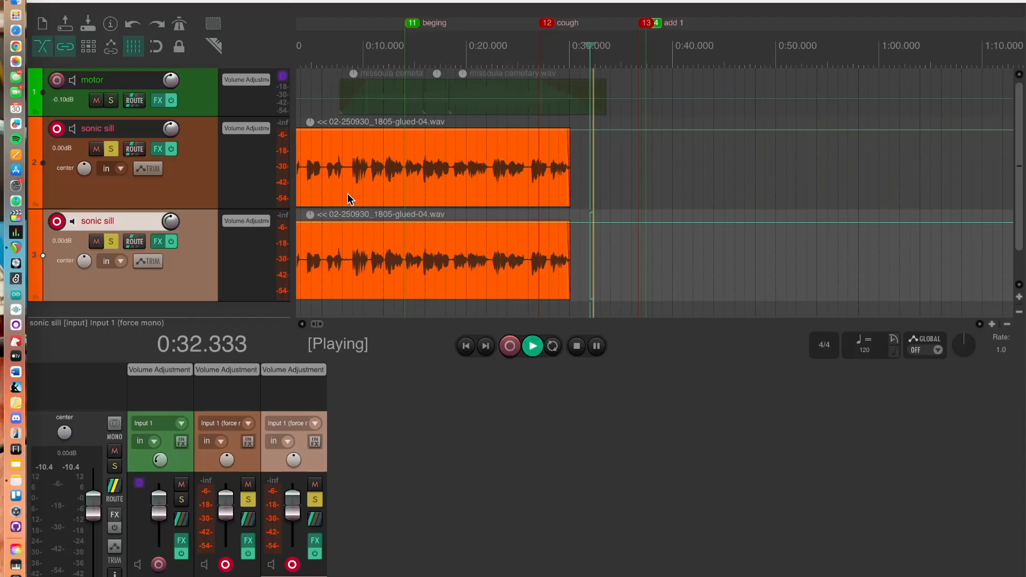
pyautogui.press('space')
pyautogui.press('Home')
pyautogui.press('space')
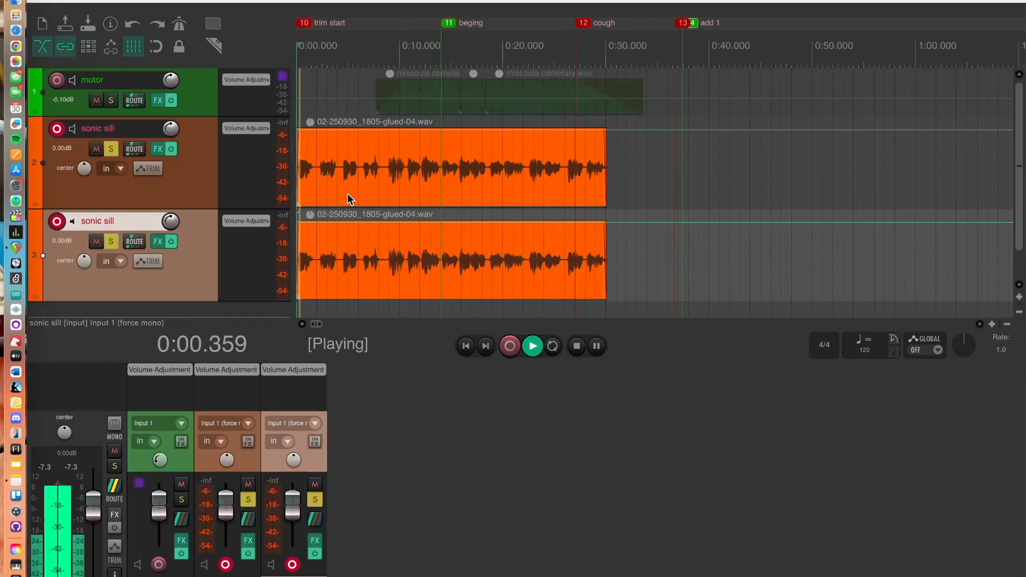
pyautogui.press('space')
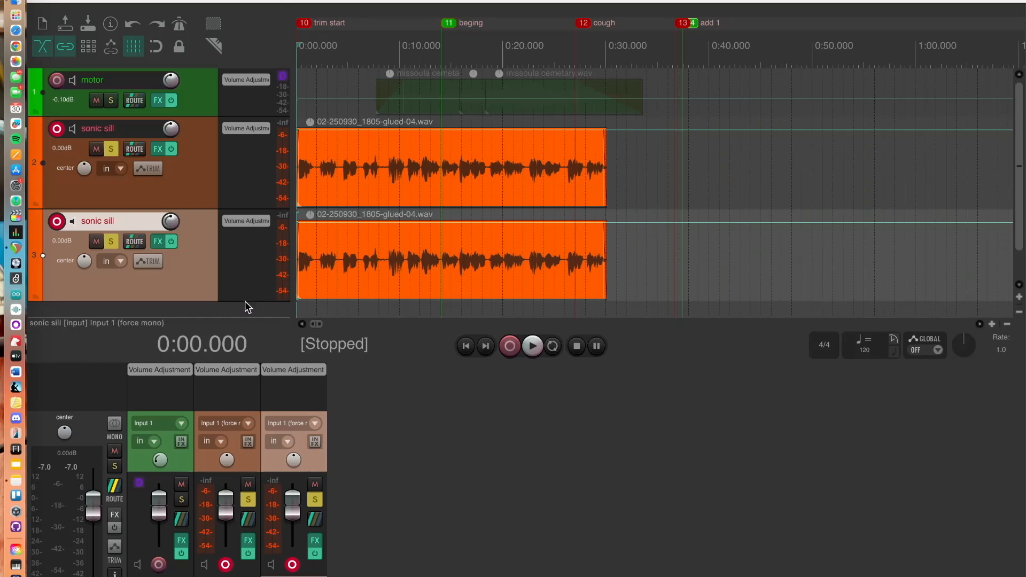
# Try nudging the original sonic sill track's pan slightly left during playback, then reset it to center
pyautogui.click(201, 170)
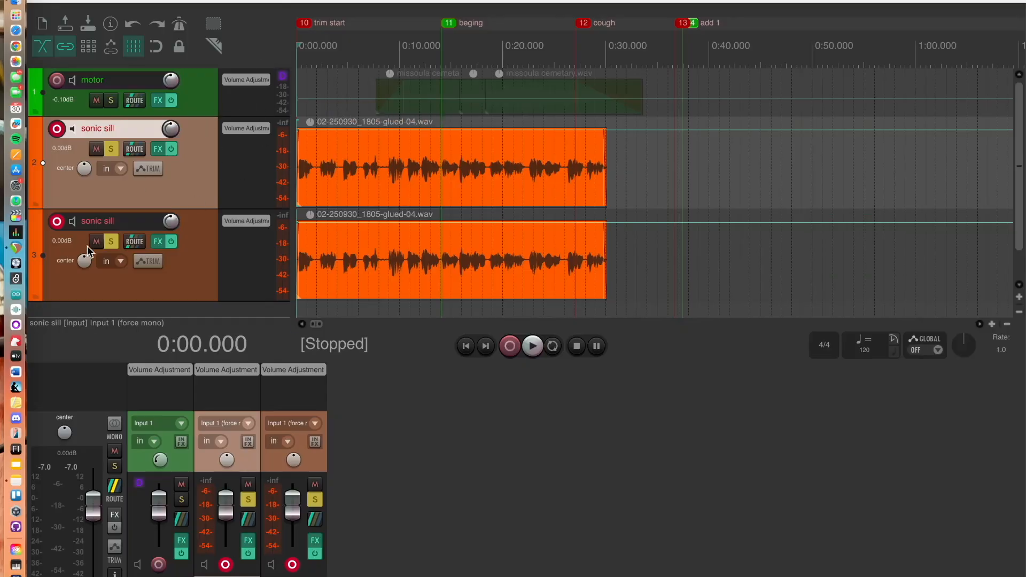
pyautogui.click(112, 249)
pyautogui.press('space')
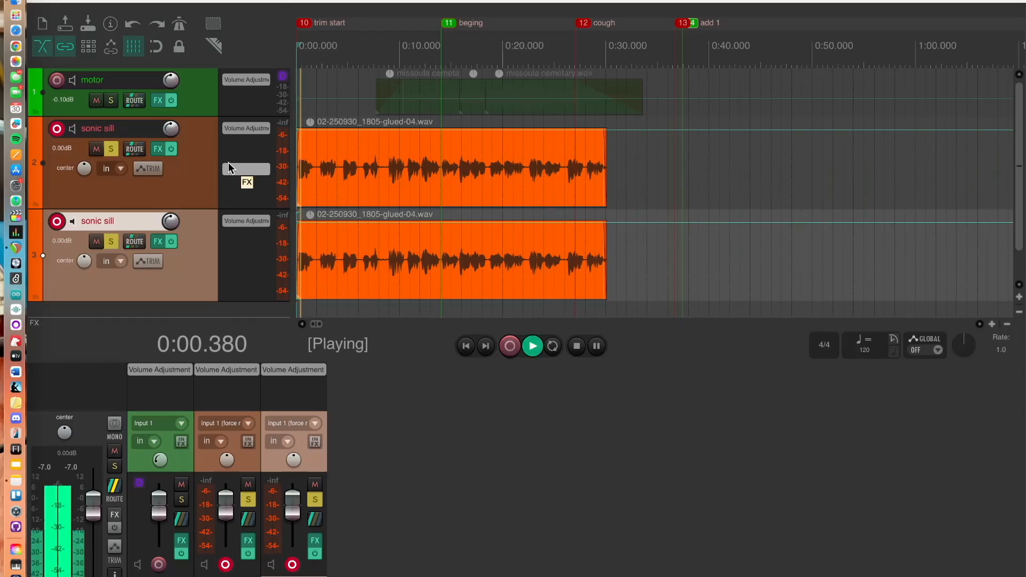
pyautogui.click(235, 574)
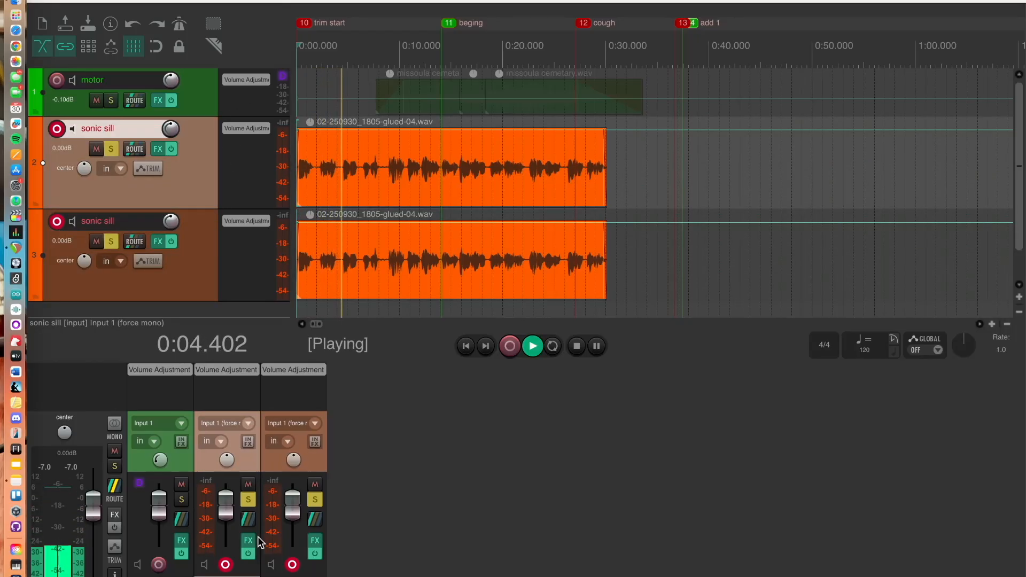
pyautogui.moveTo(226, 461)
pyautogui.mouseDown()
pyautogui.moveTo(227, 509)
pyautogui.moveTo(227, 417)
pyautogui.moveTo(226, 505)
pyautogui.moveTo(224, 463)
pyautogui.mouseUp()
pyautogui.press('space')
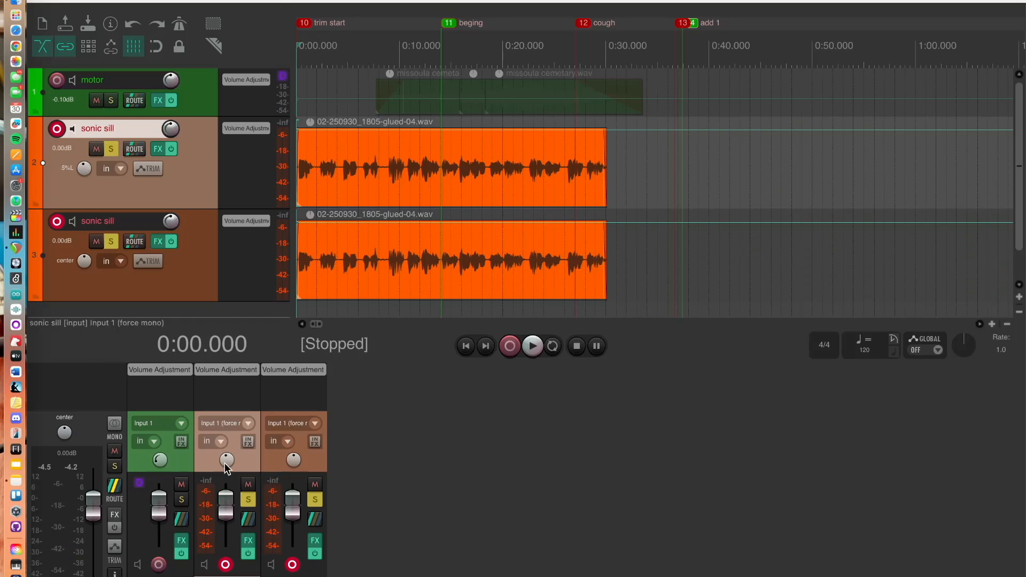
pyautogui.doubleClick(226, 463)
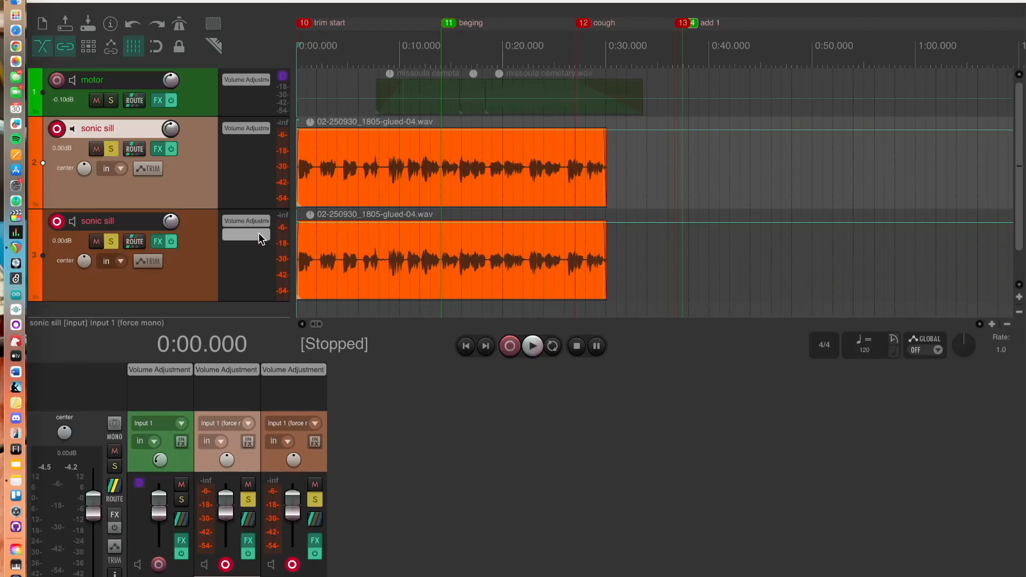
pyautogui.click(198, 283)
pyautogui.click(194, 182)
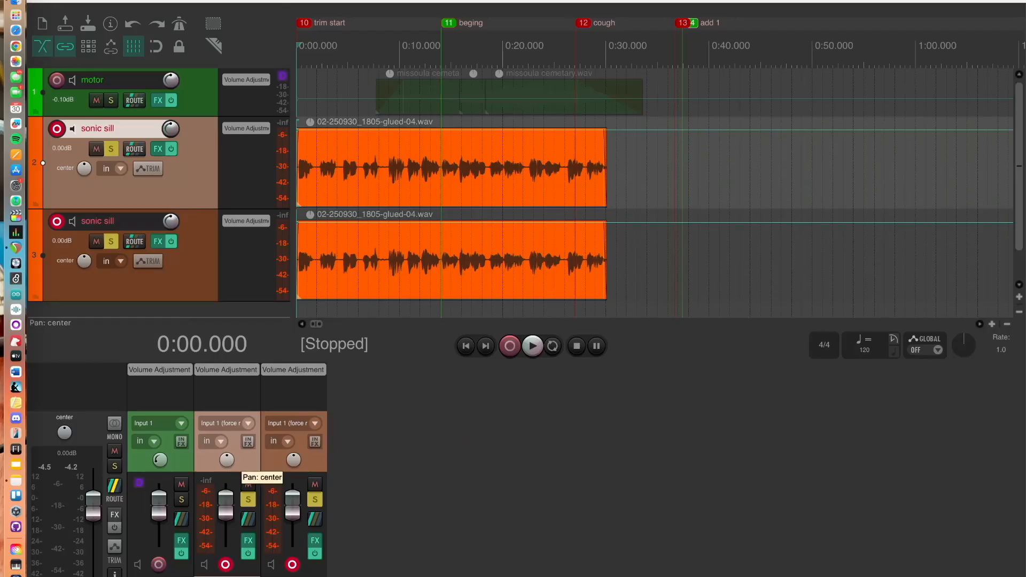
# Pan the original sonic sill track 100% left and the duplicate track 100% right
pyautogui.moveTo(227, 460); pyautogui.dragTo(230, 462)
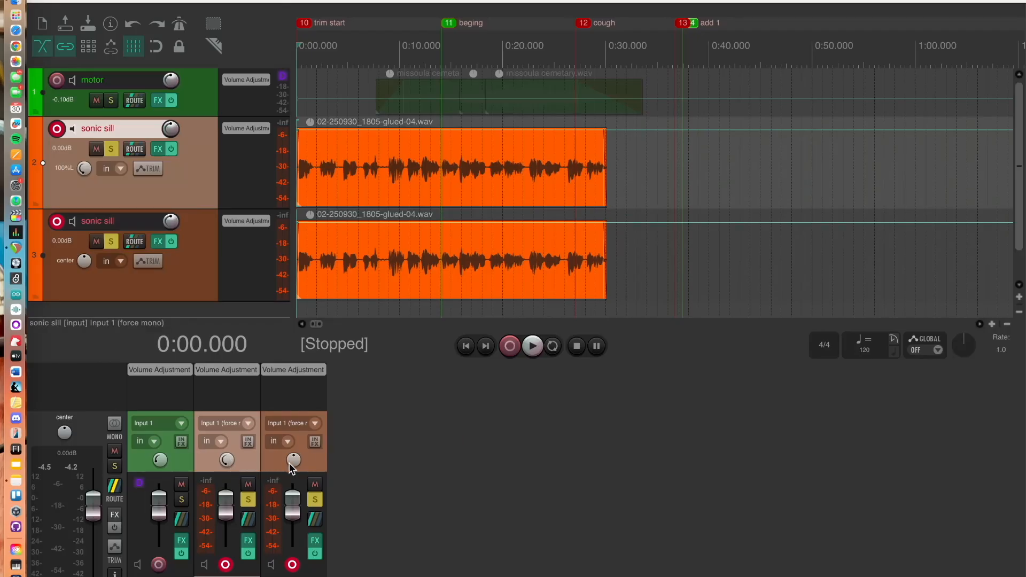
pyautogui.moveTo(291, 468); pyautogui.dragTo(294, 468)
# Unsolo the duplicate track, reset the original track's pan to center, and play back to compare
pyautogui.click(315, 499)
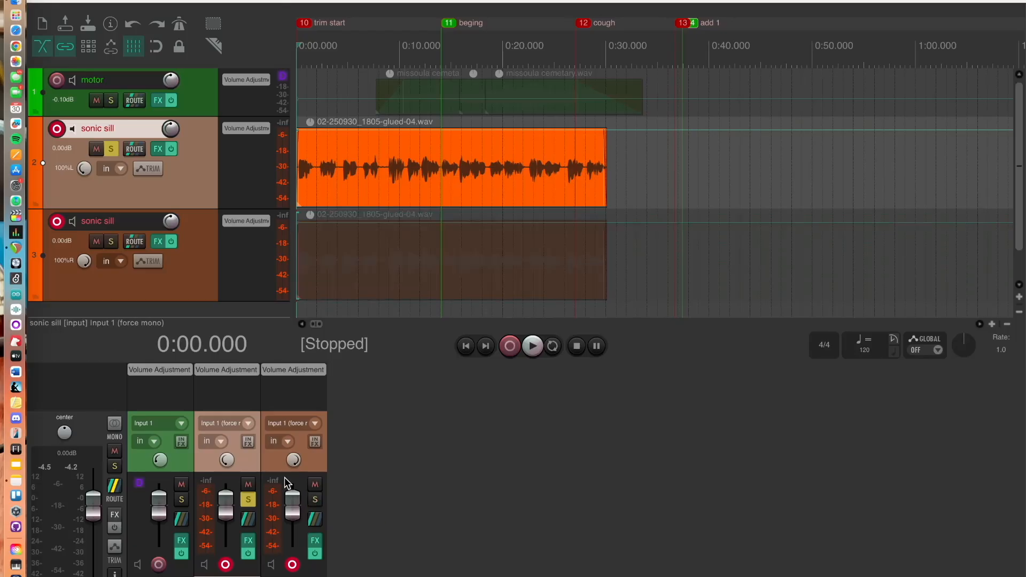
pyautogui.press('pagedown')
pyautogui.doubleClick(224, 469)
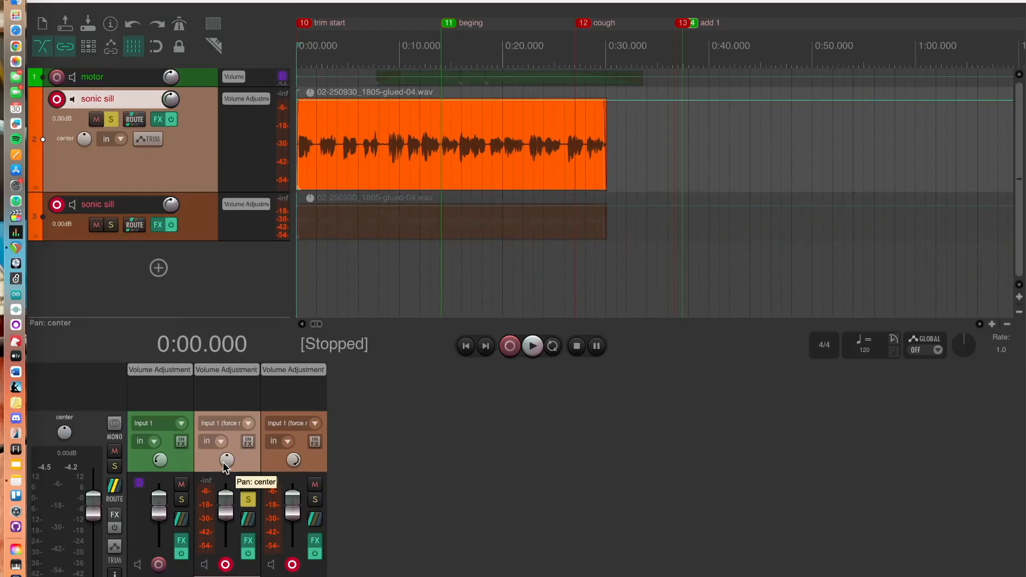
pyautogui.press('space')
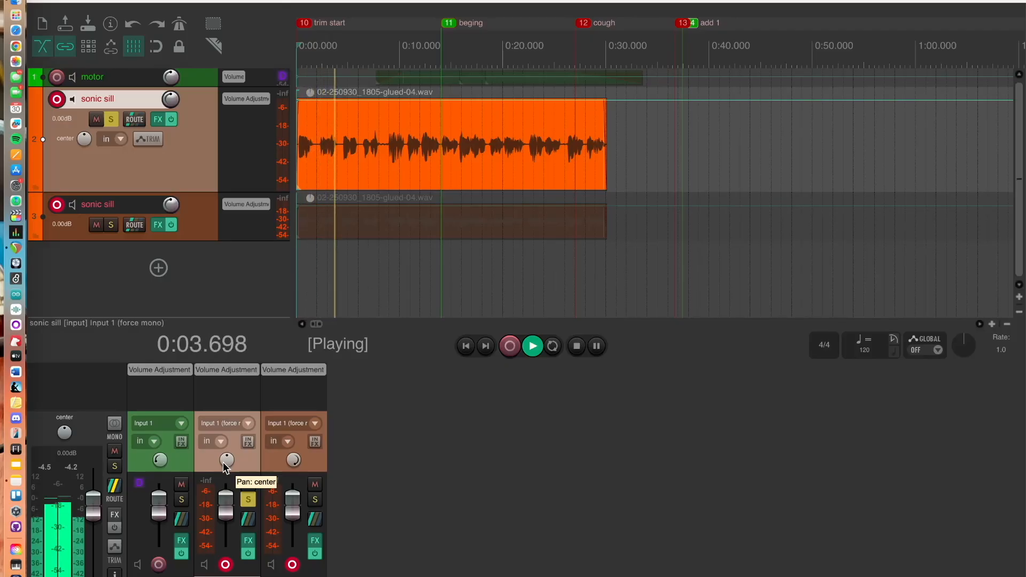
pyautogui.press('space')
# Pan the original track 100% left again, unsolo it, and play back all tracks
pyautogui.moveTo(226, 466); pyautogui.dragTo(226, 529)
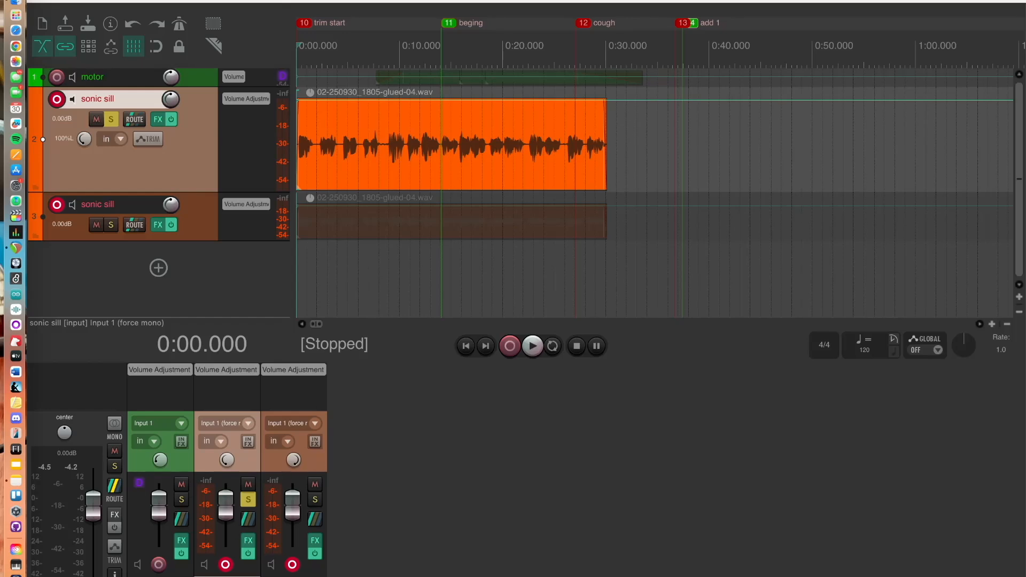
pyautogui.click(43, 217)
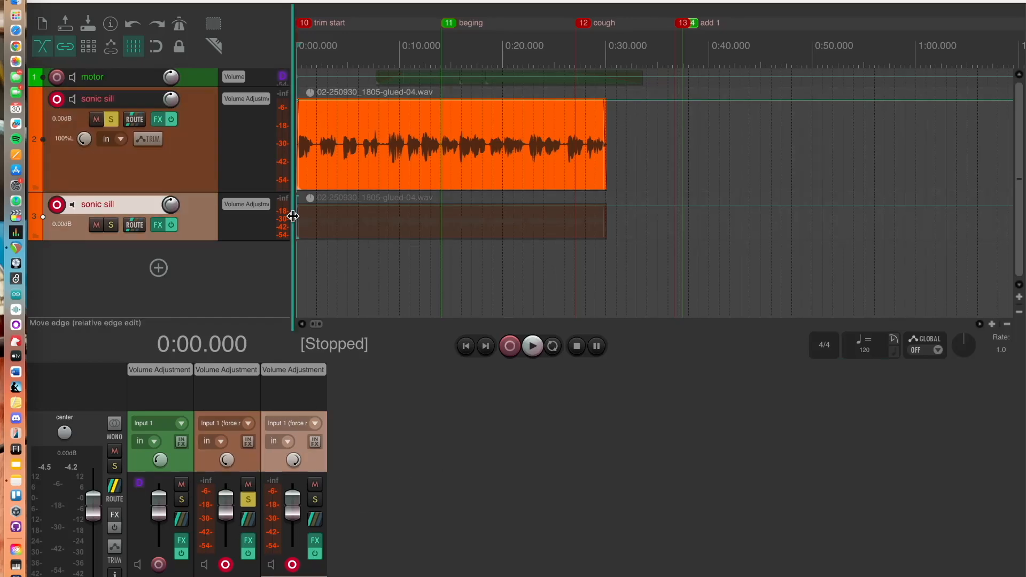
pyautogui.click(111, 121)
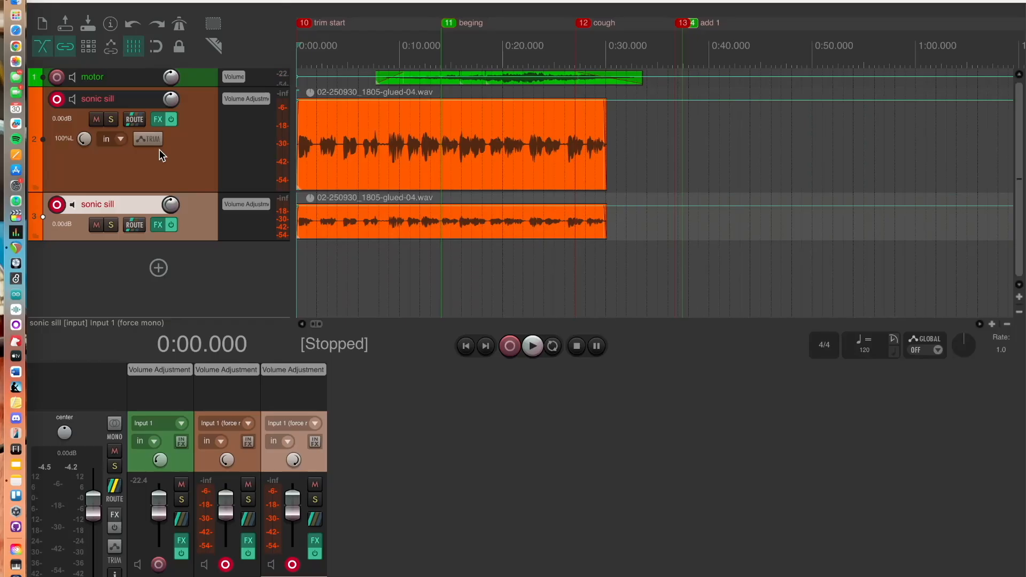
pyautogui.press('space')
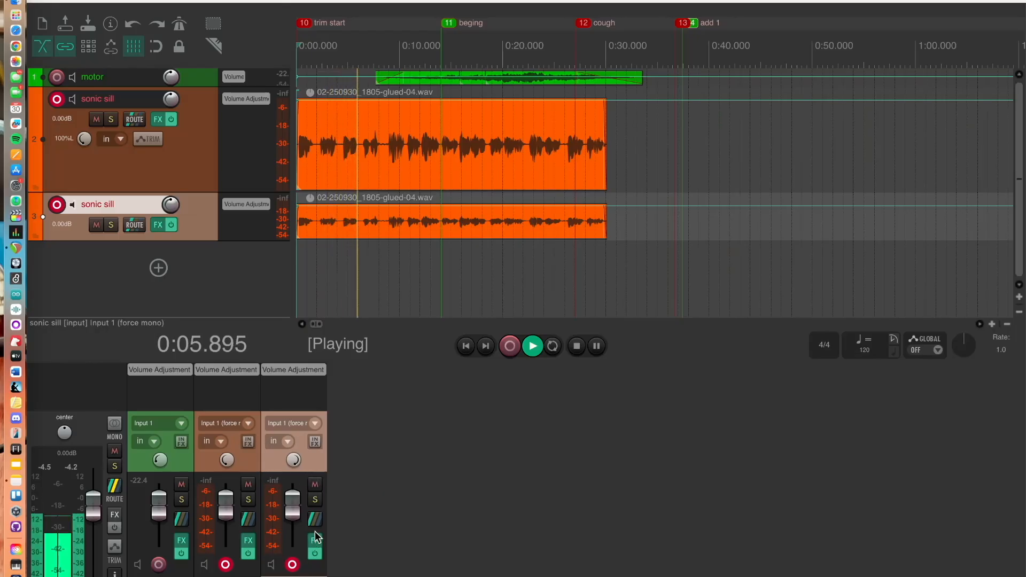
pyautogui.press('space')
# Mute the duplicate track, reset the original track's pan to center, and play back
pyautogui.click(316, 484)
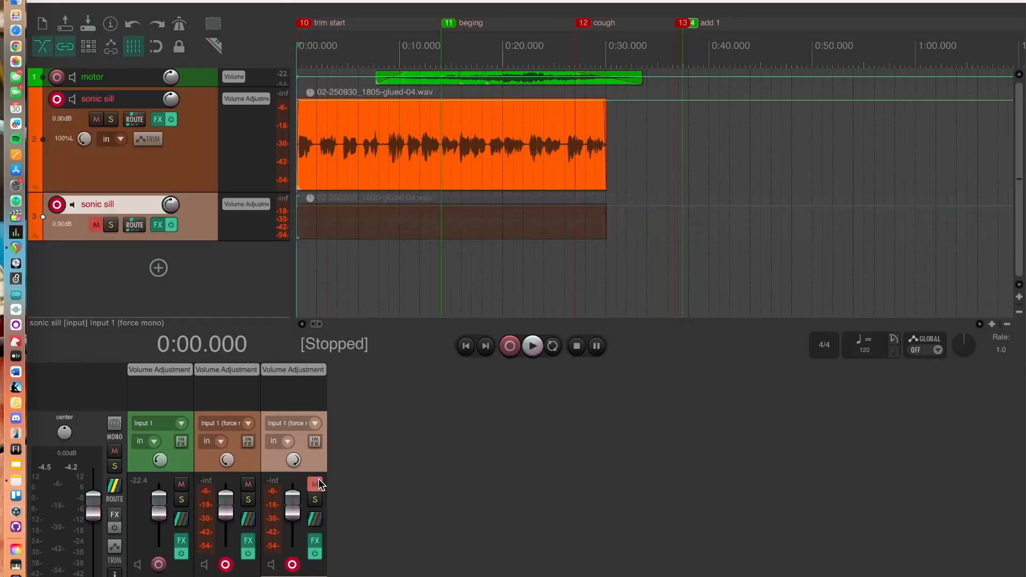
pyautogui.doubleClick(225, 461)
pyautogui.press('space')
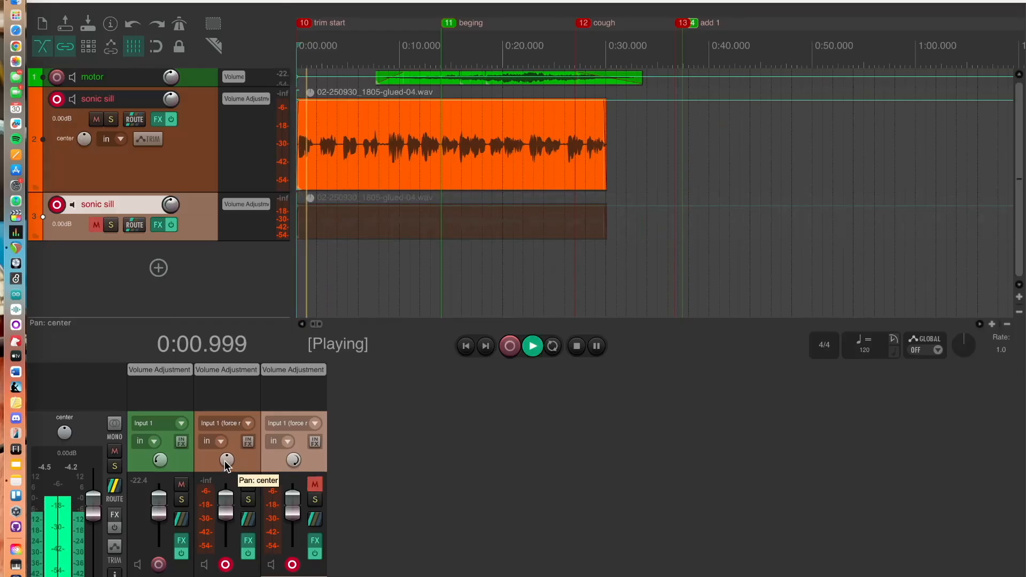
pyautogui.press('space')
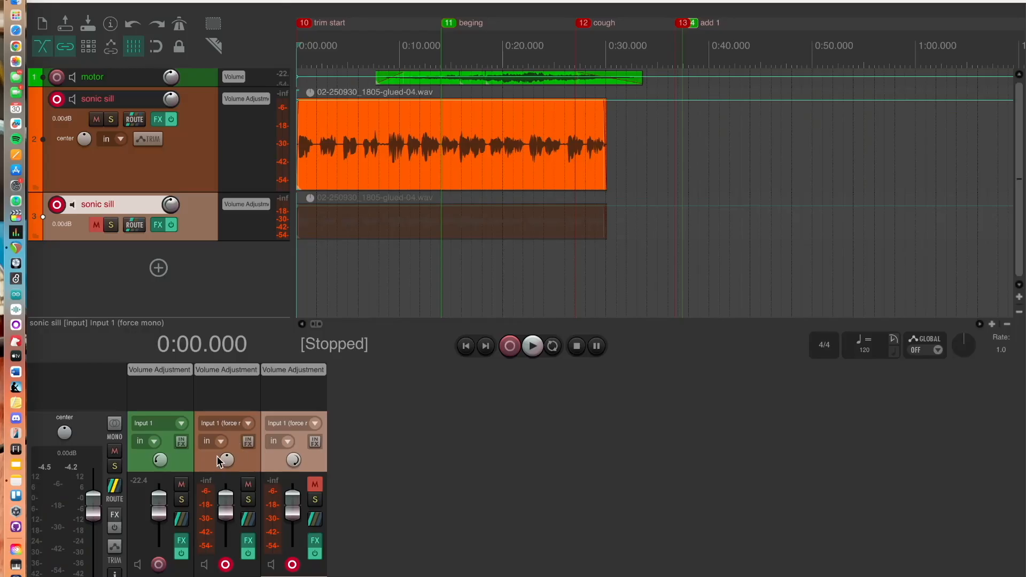
# Pan the original track 100% left, unmute the duplicate track, and start playback
pyautogui.moveTo(227, 461); pyautogui.dragTo(227, 473)
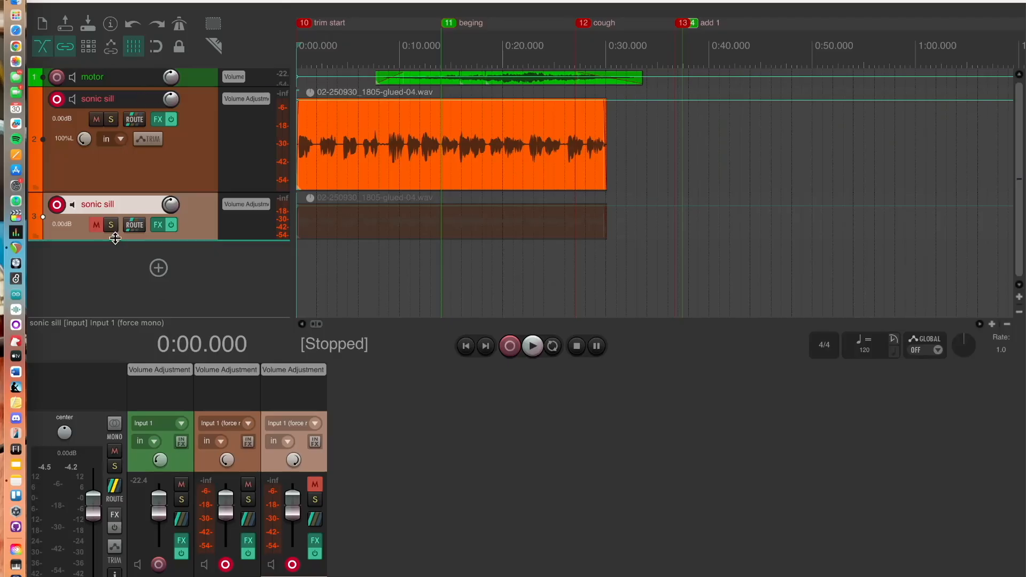
pyautogui.click(97, 225)
pyautogui.press('space')
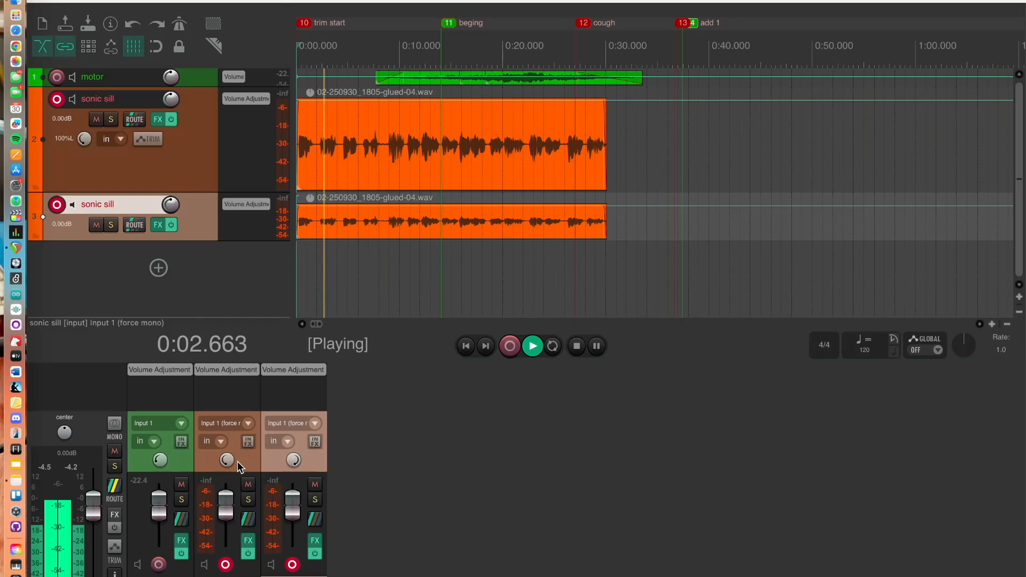
# Set the original track's pan to 58% left and adjust the duplicate track's pan during playback
pyautogui.moveTo(227, 460); pyautogui.dragTo(227, 451)
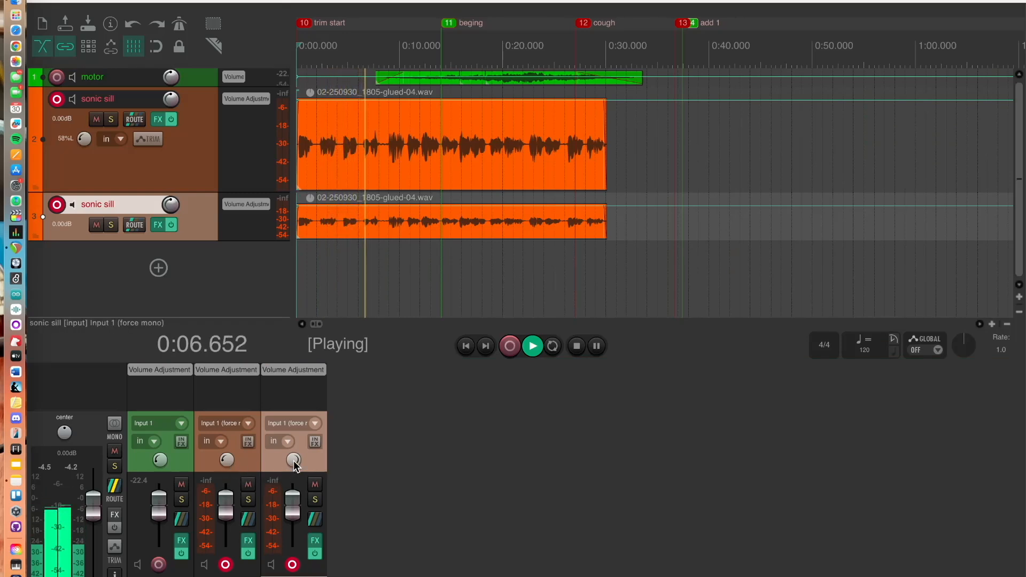
pyautogui.moveTo(294, 459); pyautogui.dragTo(294, 450)
pyautogui.press('space')
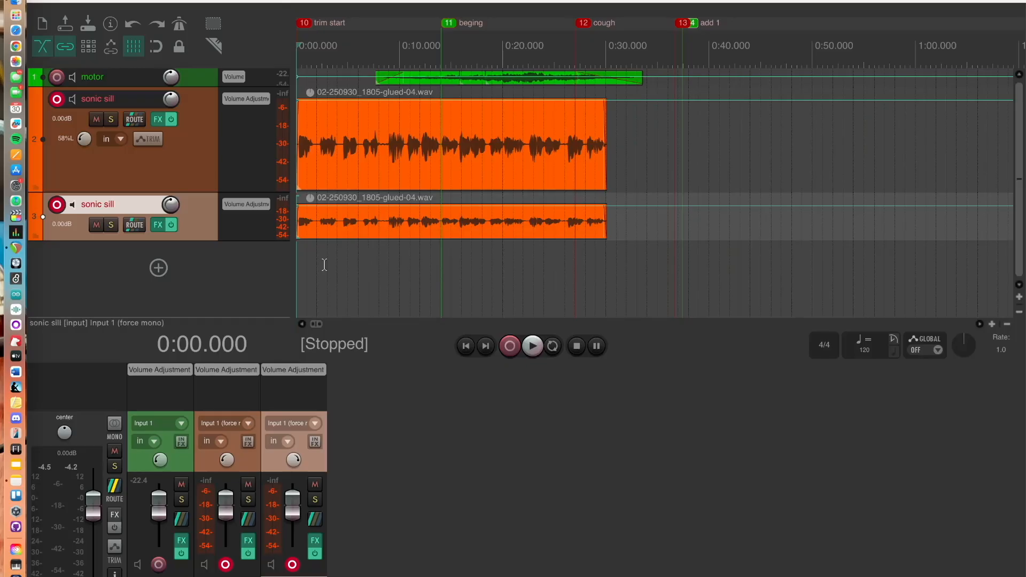
# Step the edit cursor slightly forward and zoom in on the start of the items
pyautogui.press('Right')
pyautogui.press('Right')
pyautogui.press('Right')
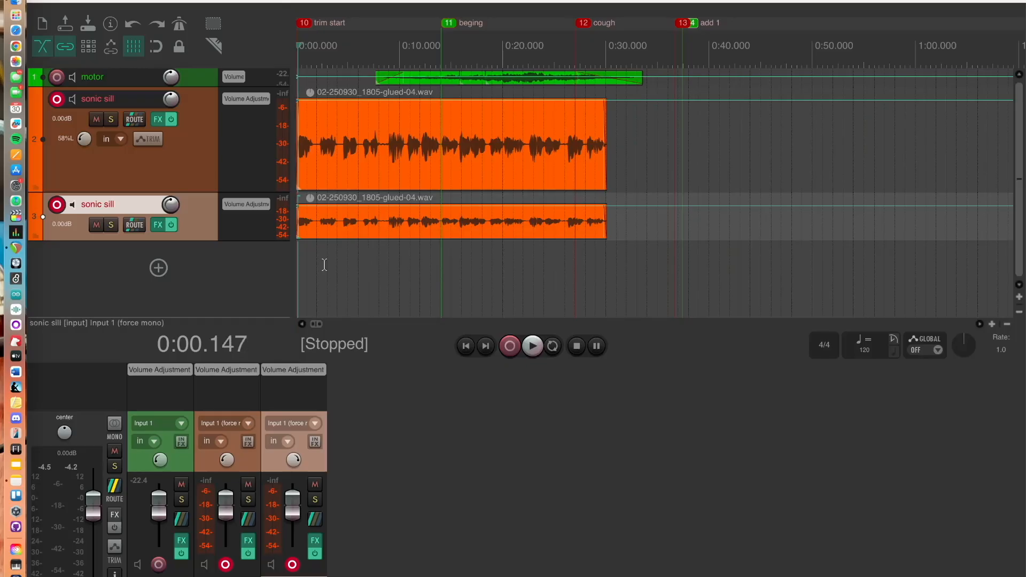
pyautogui.scroll(5, 324, 264)
pyautogui.scroll(2, 324, 265)
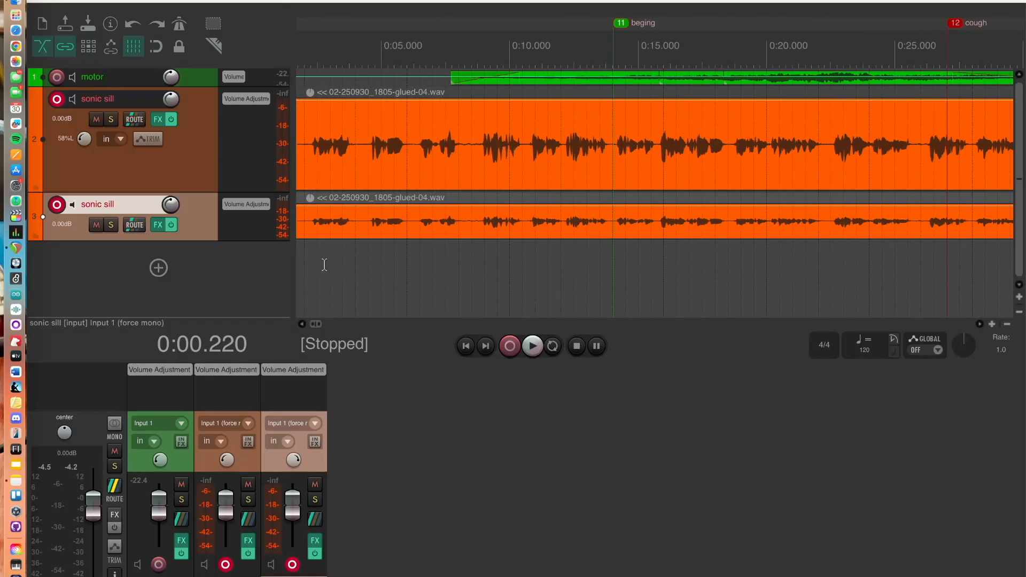
# Rename the duplicate track to "sonic sill dup"
pyautogui.hscroll(2, 311, 283)
pyautogui.hscroll(-4, 311, 283)
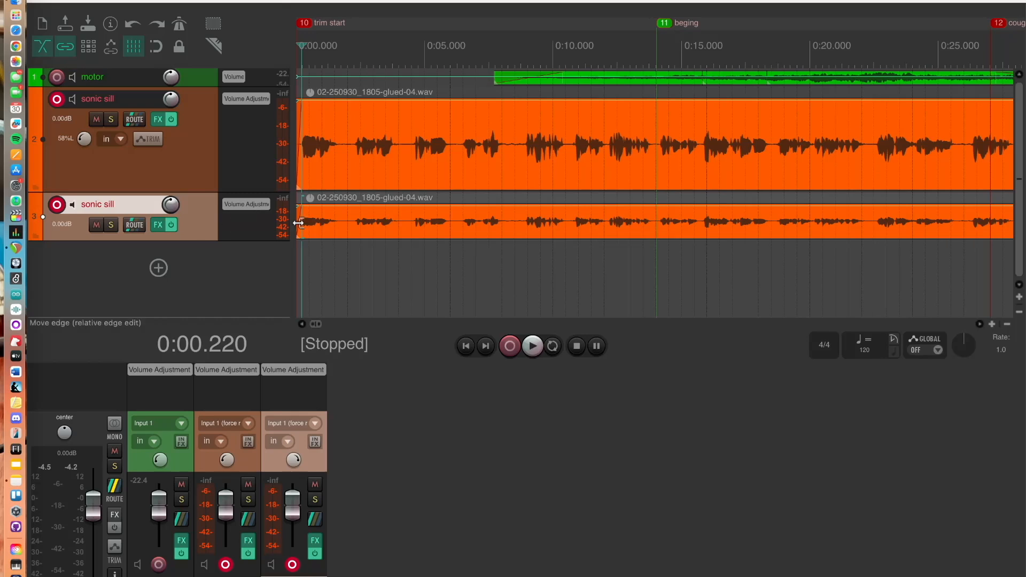
pyautogui.doubleClick(138, 201)
pyautogui.press('Right')
pyautogui.write('d')
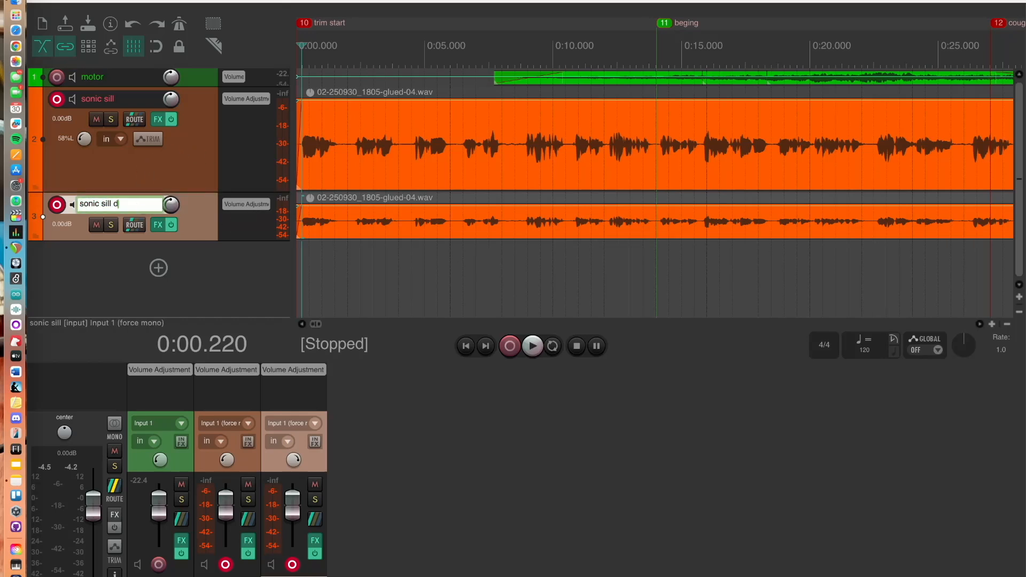
pyautogui.write('up')
pyautogui.press('Return')
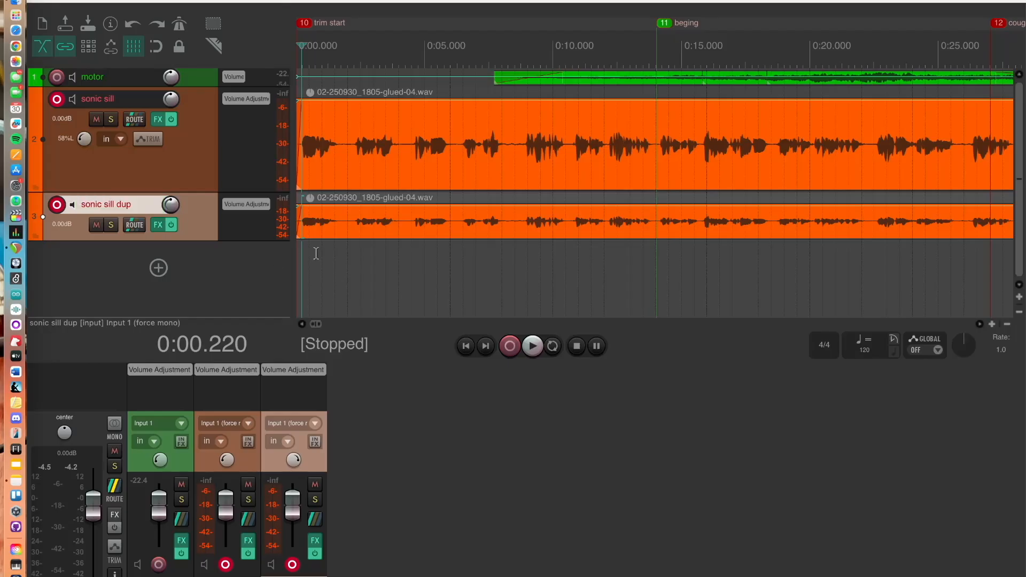
# Try offsetting the duplicate track's item slightly later, play it back, and undo the move
pyautogui.click(328, 230)
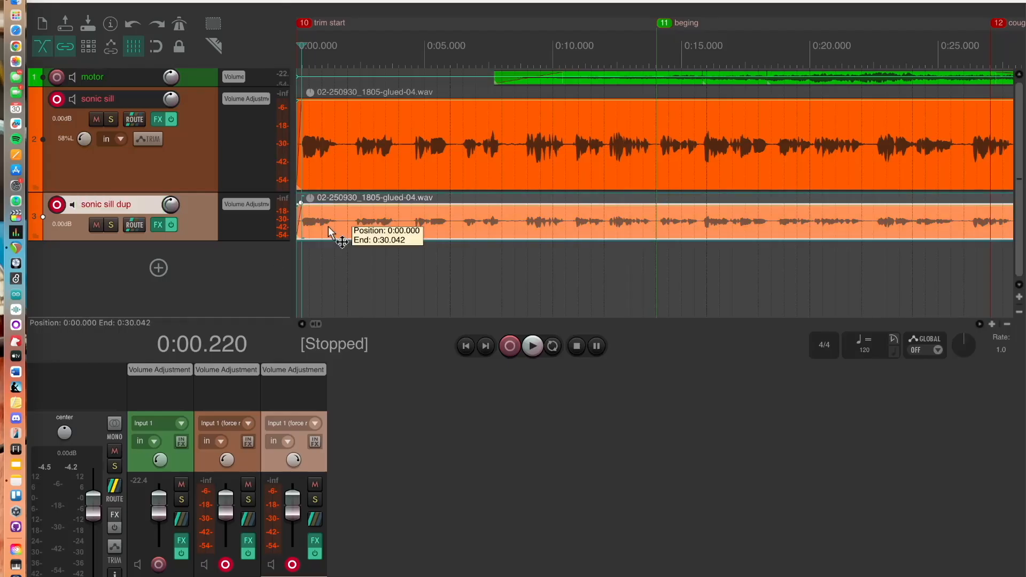
pyautogui.moveTo(329, 227); pyautogui.dragTo(335, 230)
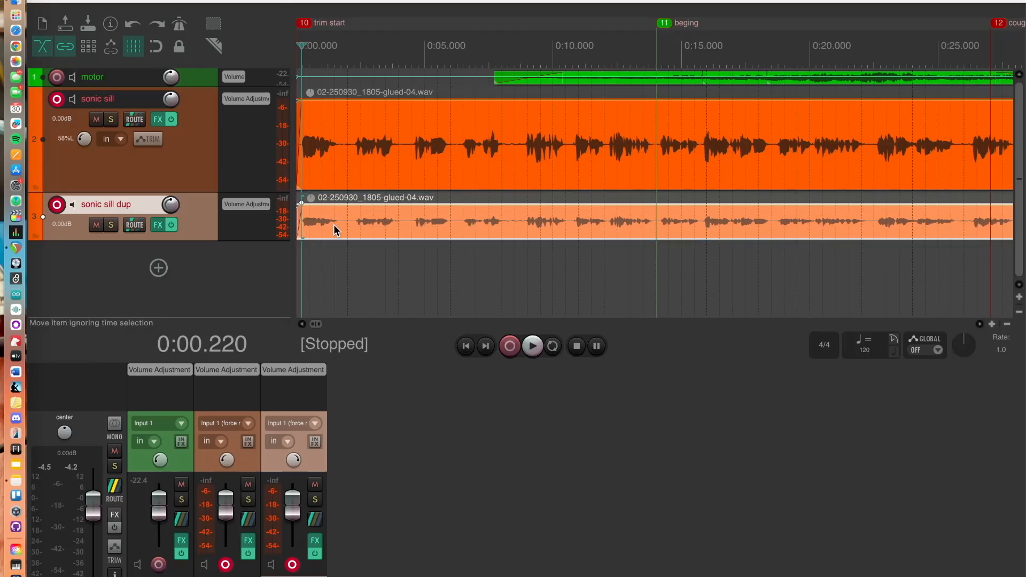
pyautogui.press('space')
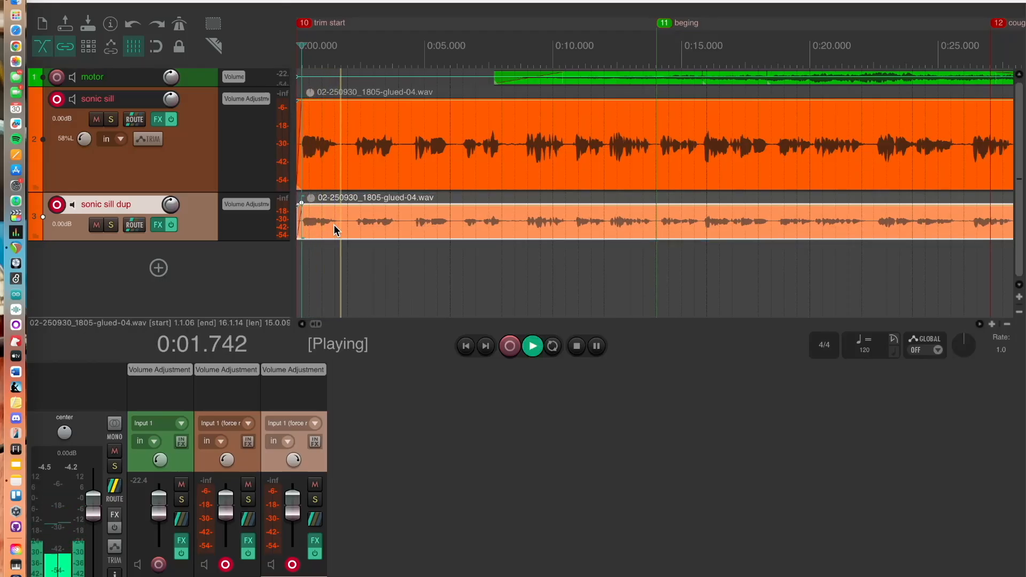
pyautogui.press('space')
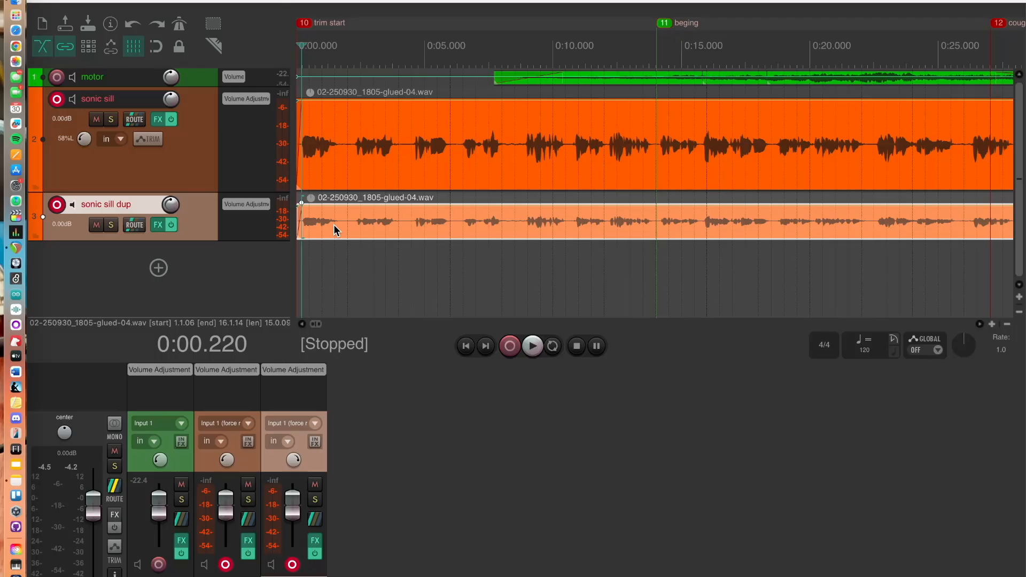
pyautogui.press('super+z')
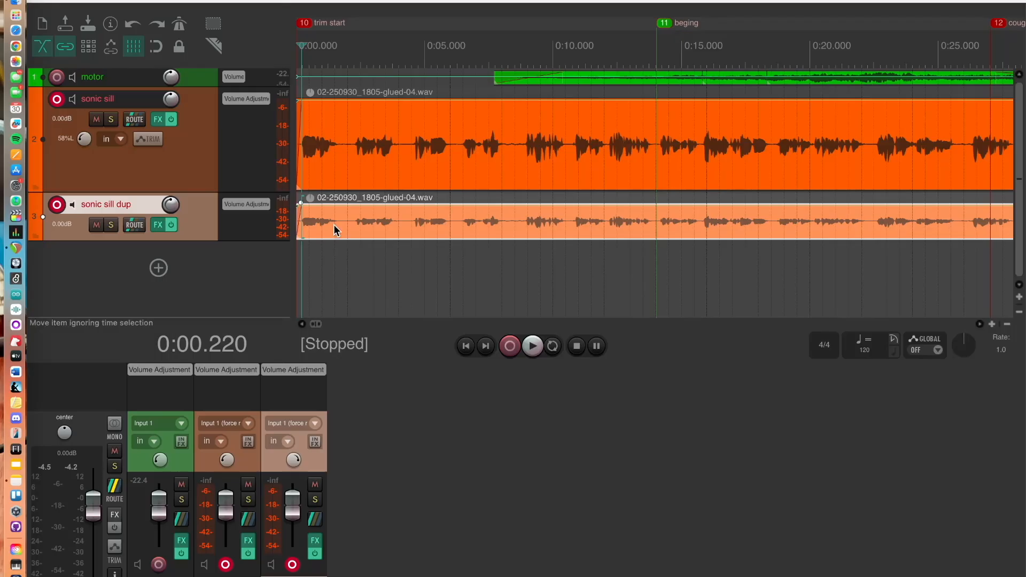
pyautogui.press('space')
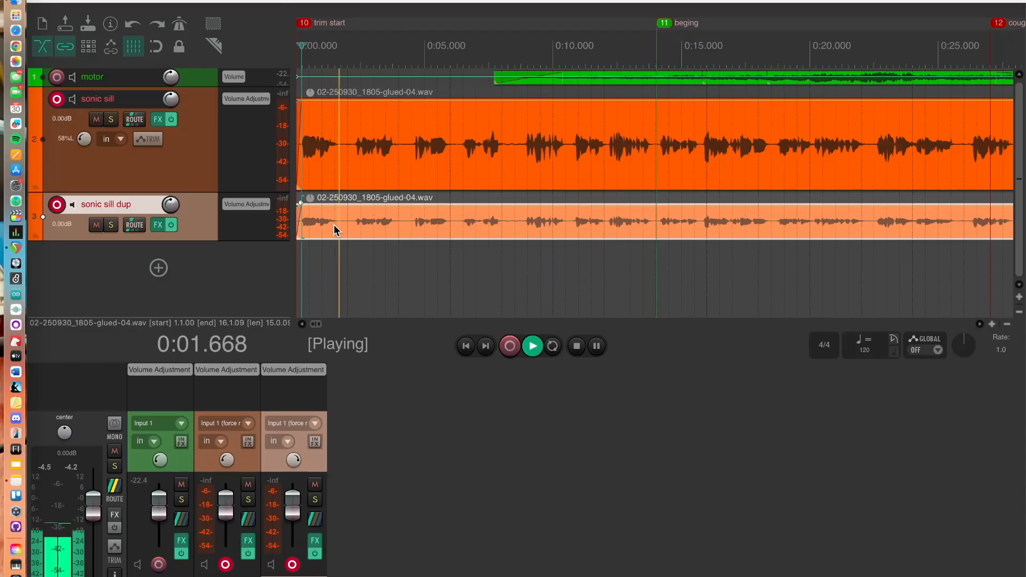
pyautogui.press('space')
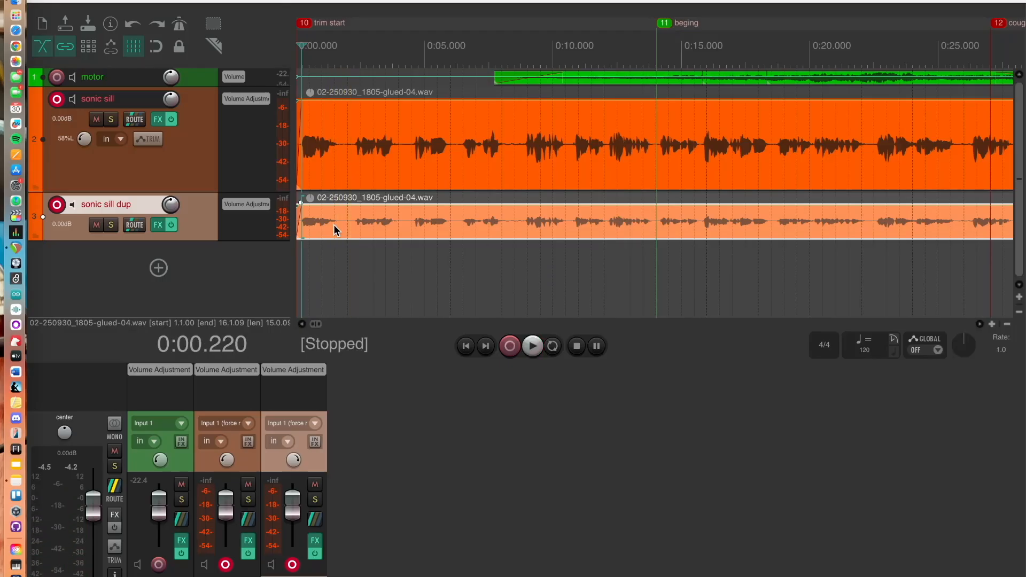
# Try nudging the duplicate item by a few milliseconds back and forth, playing back after each move
pyautogui.moveTo(334, 225); pyautogui.dragTo(342, 225)
pyautogui.press('space')
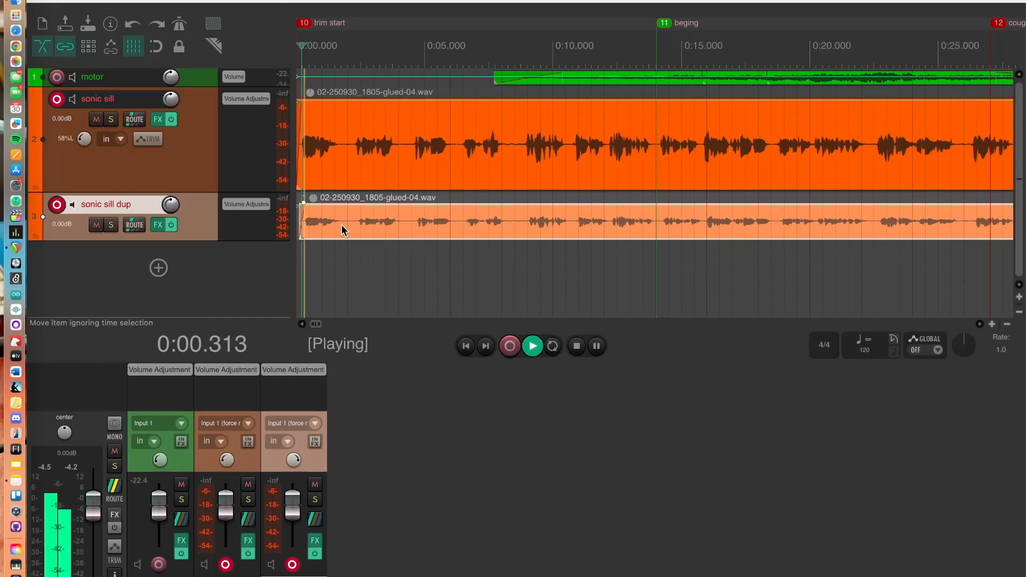
pyautogui.press('space')
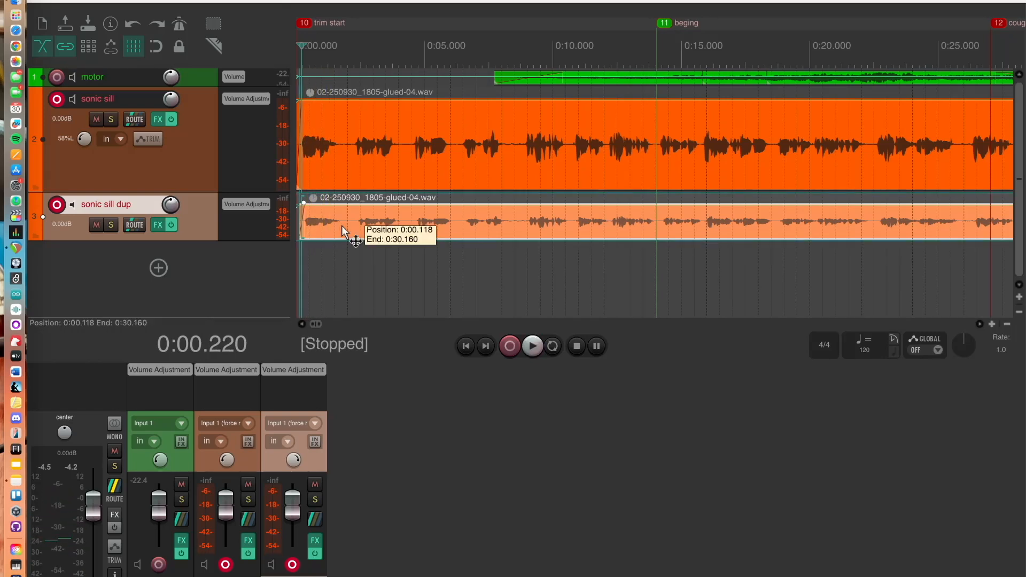
pyautogui.moveTo(340, 226); pyautogui.dragTo(336, 231)
pyautogui.press('space')
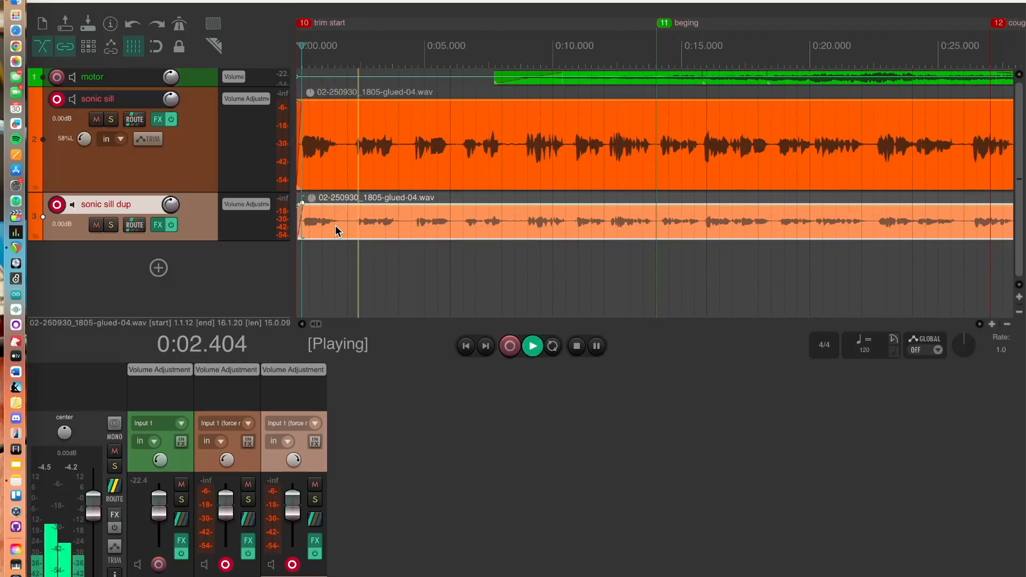
pyautogui.press('space')
pyautogui.click(338, 231)
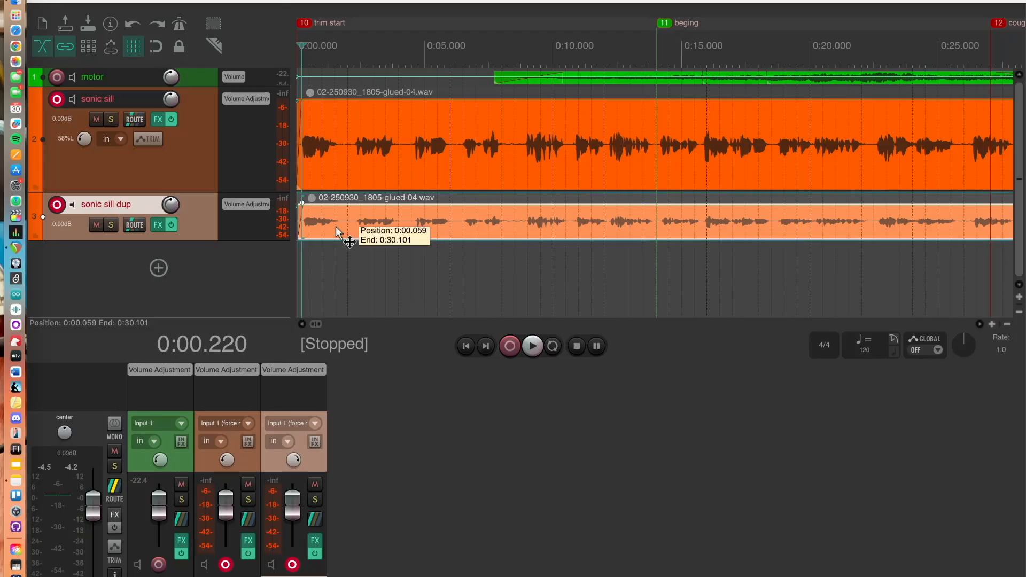
pyautogui.moveTo(336, 228); pyautogui.dragTo(330, 230)
pyautogui.press('space')
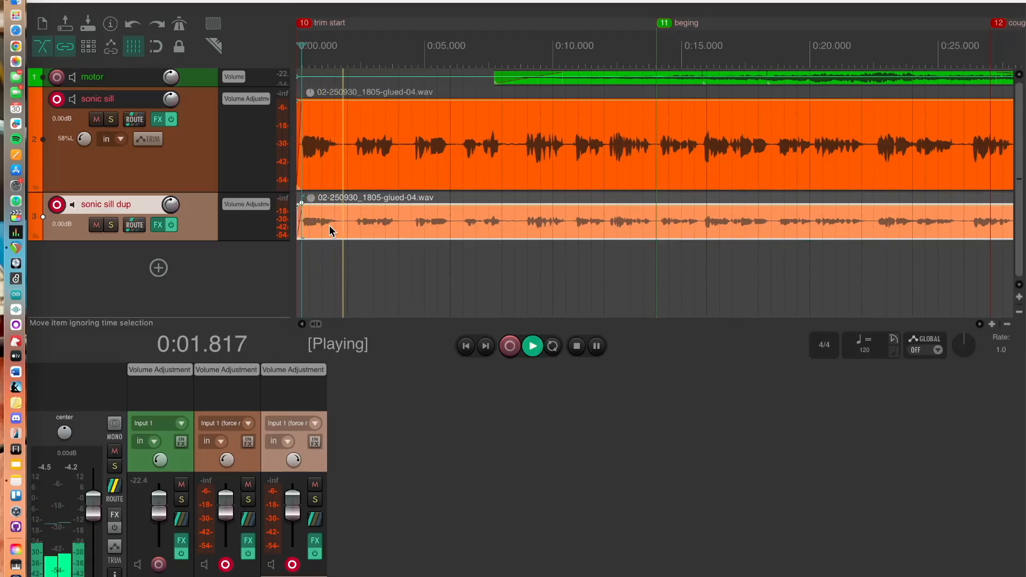
pyautogui.press('space')
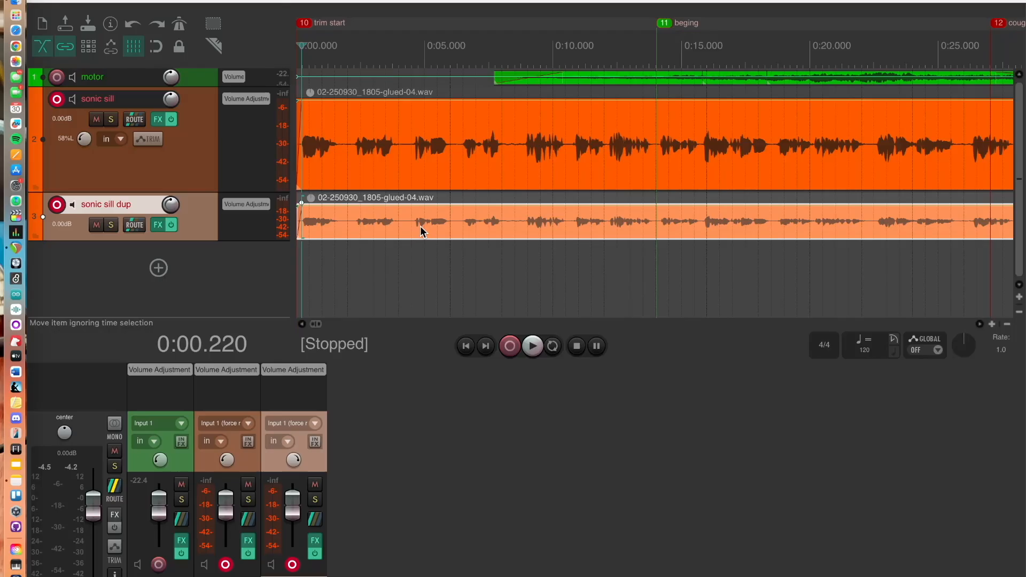
# Duplicate the sonic sill dup track
pyautogui.rightClick(202, 227)
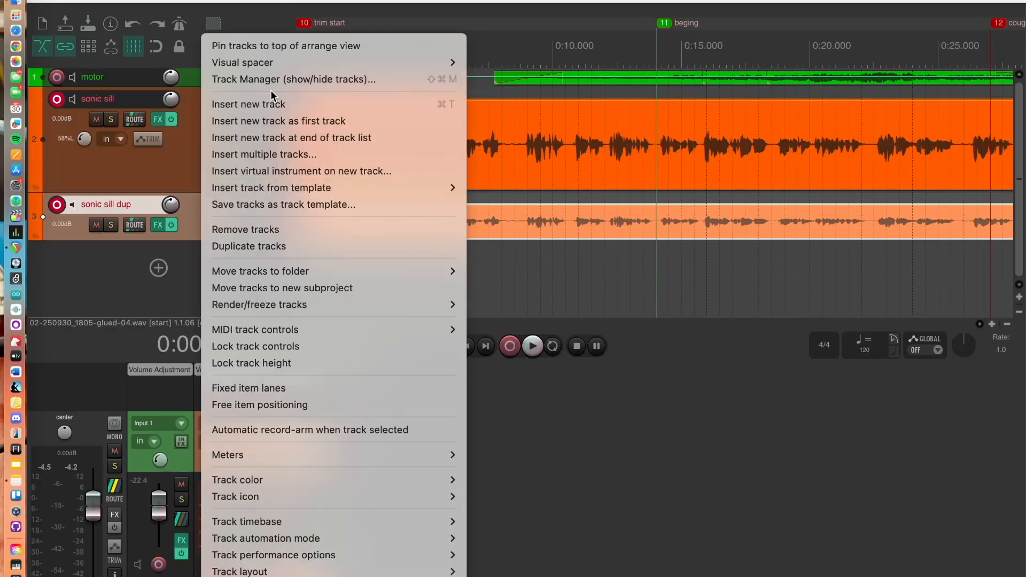
pyautogui.click(249, 245)
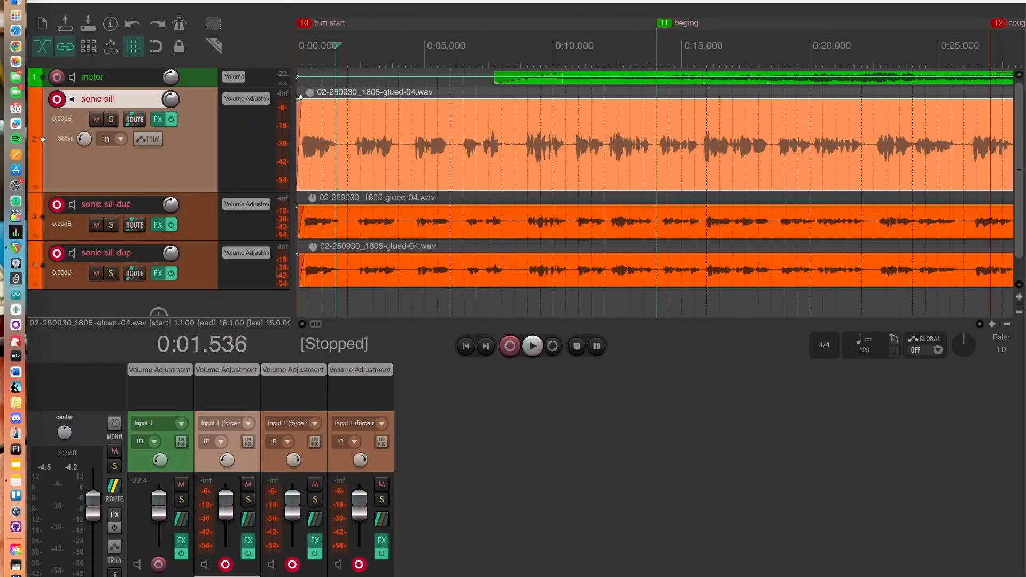
# Group the items on both duplicate tracks and try shifting them slightly later
pyautogui.click(546, 274)
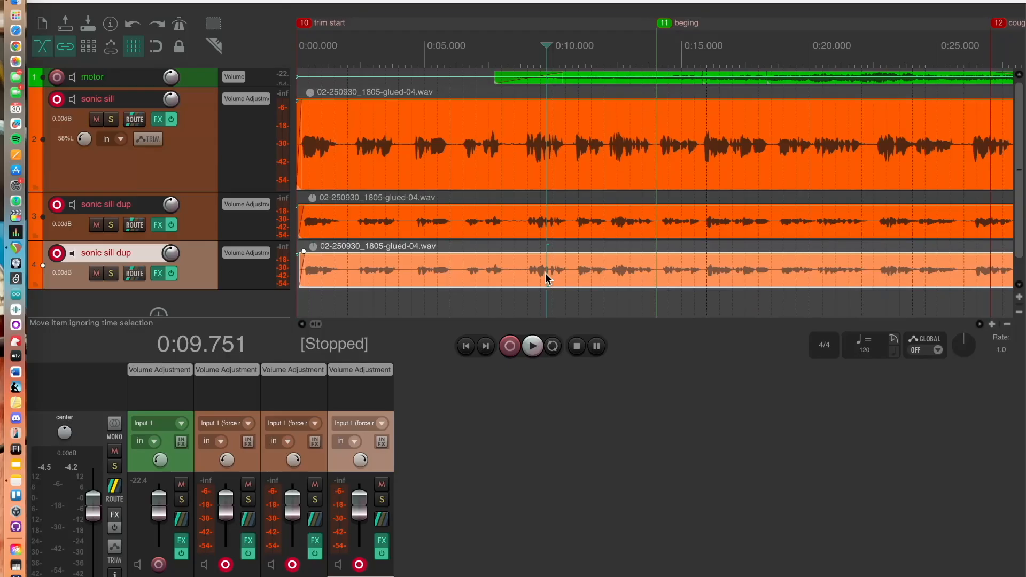
pyautogui.keyDown('shift'); pyautogui.click(528, 233); pyautogui.keyUp('shift')
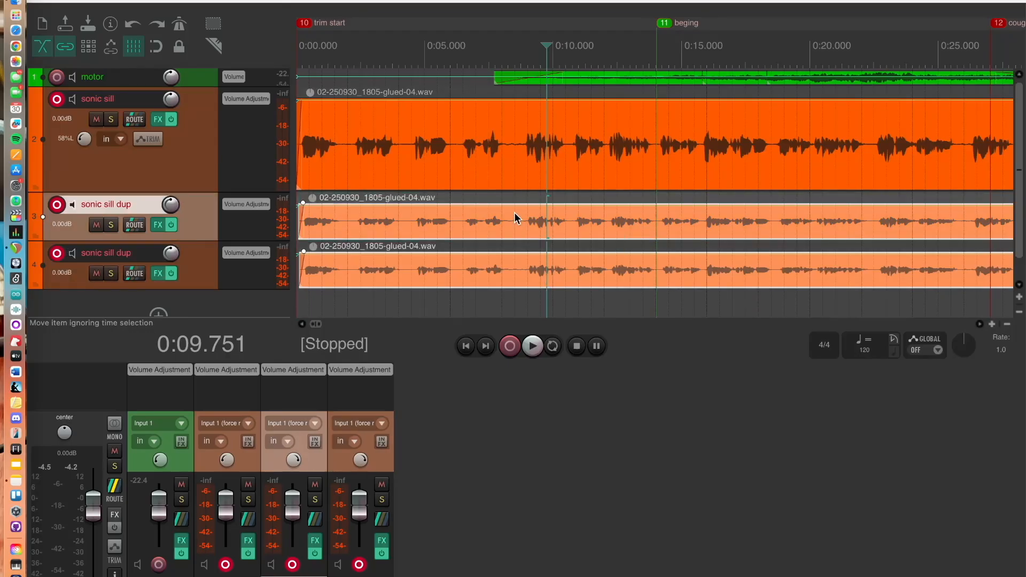
pyautogui.press('super+g')
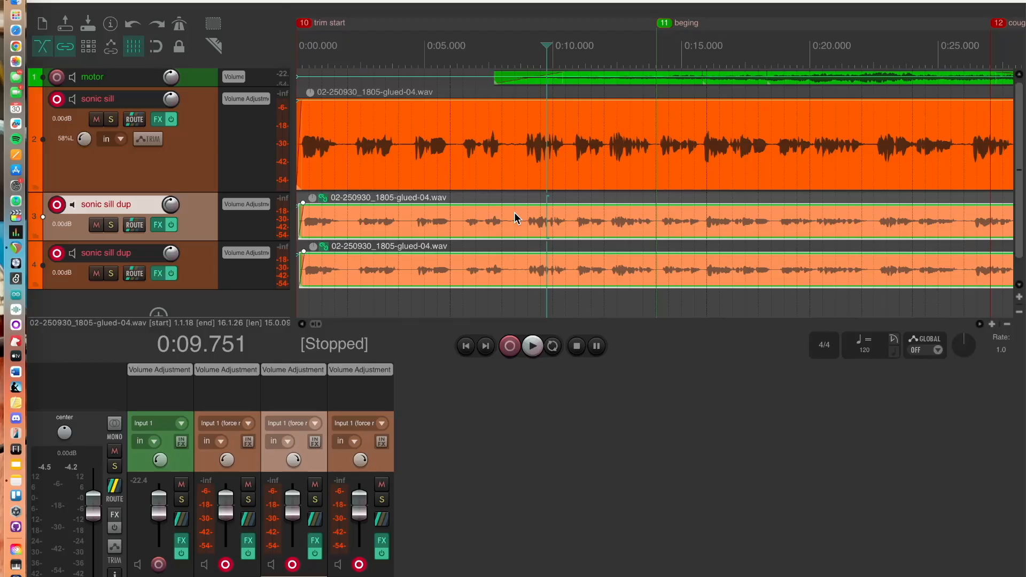
pyautogui.click(194, 274)
pyautogui.click(197, 209)
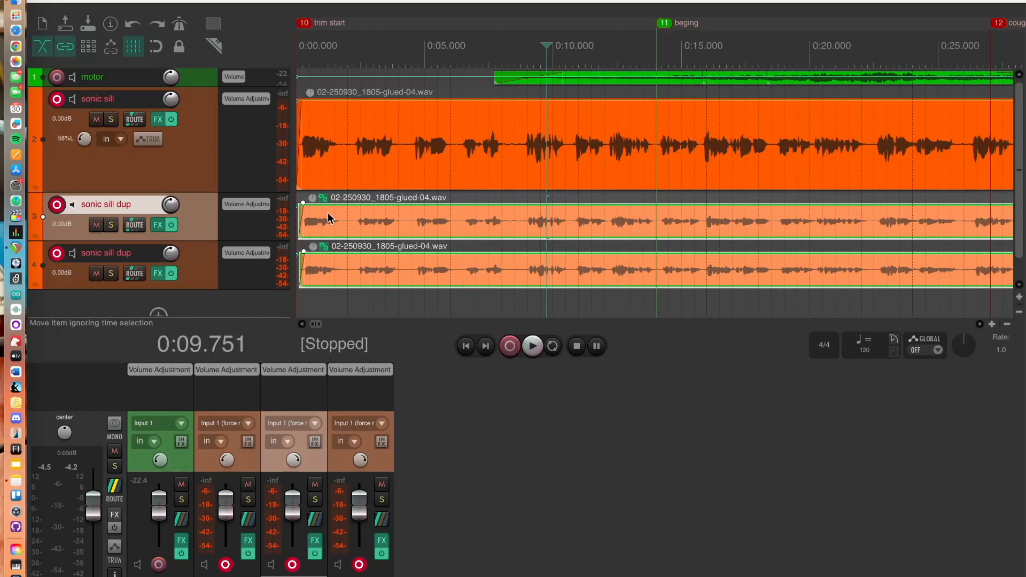
pyautogui.click(384, 113)
pyautogui.click(374, 224)
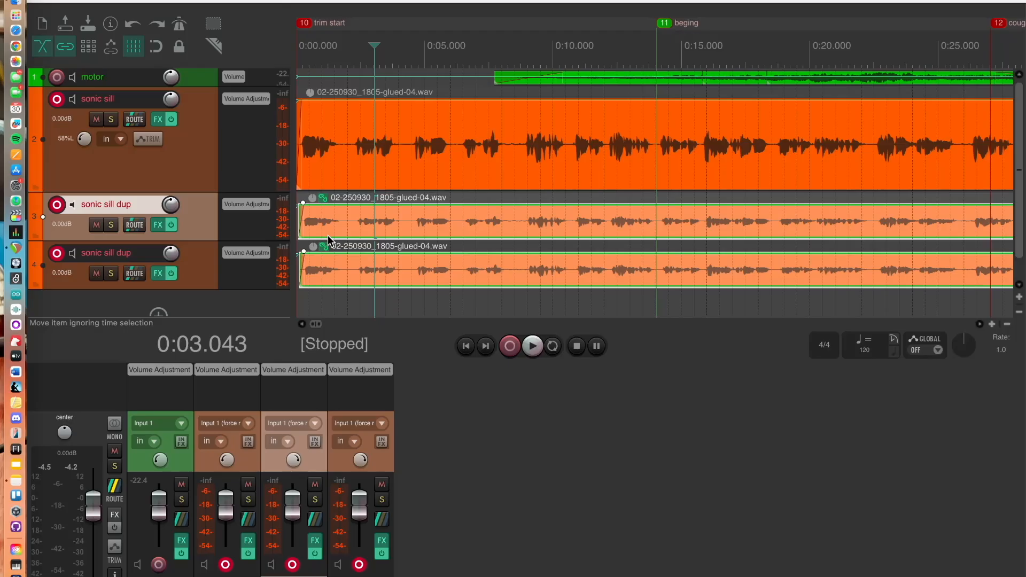
pyautogui.moveTo(366, 227)
pyautogui.mouseDown()
pyautogui.moveTo(448, 234)
pyautogui.moveTo(383, 219)
pyautogui.mouseUp()
pyautogui.click(383, 221)
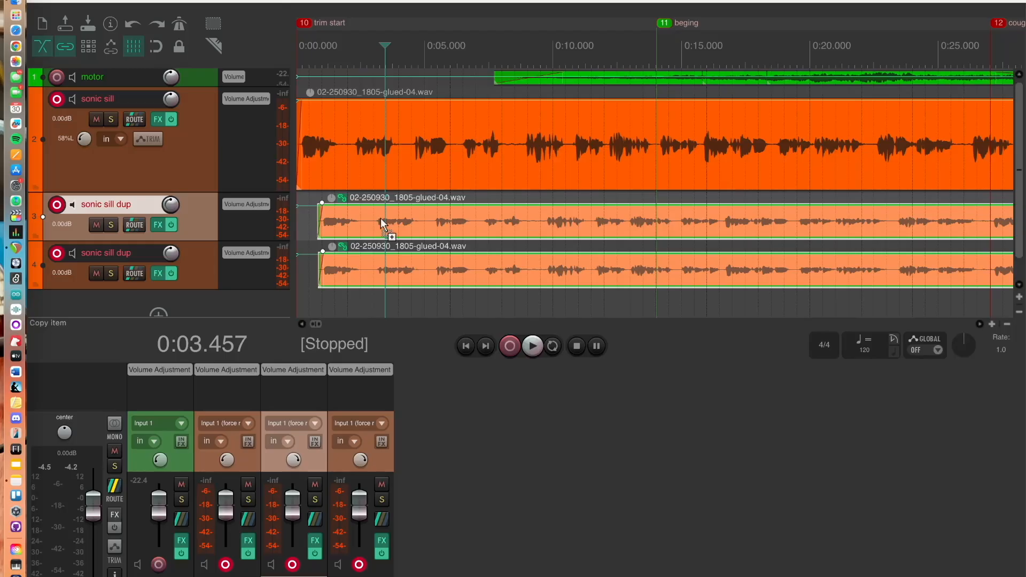
pyautogui.moveTo(381, 221); pyautogui.dragTo(381, 222)
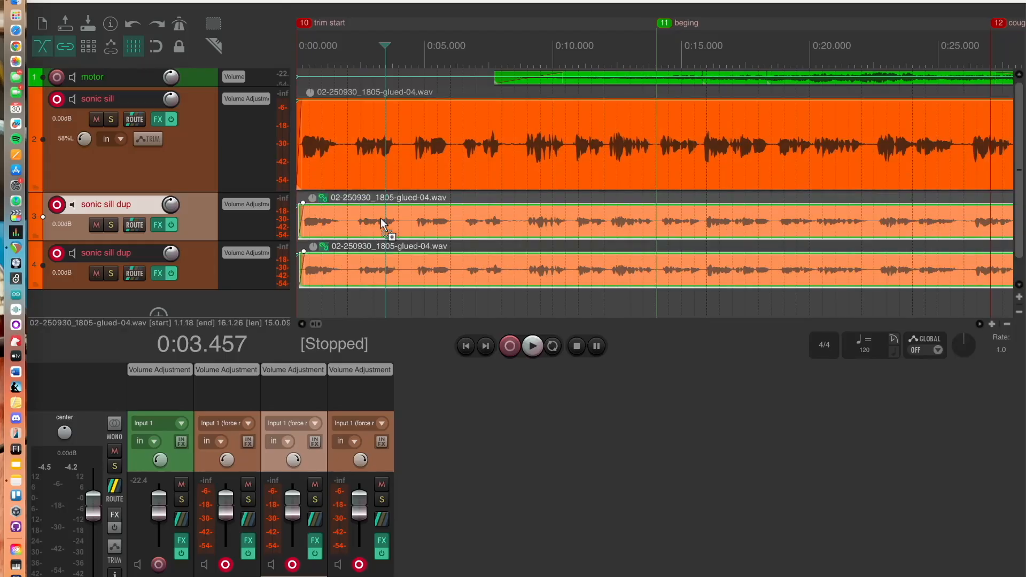
# Remove the grouping from the items on both duplicate tracks
pyautogui.click(325, 197)
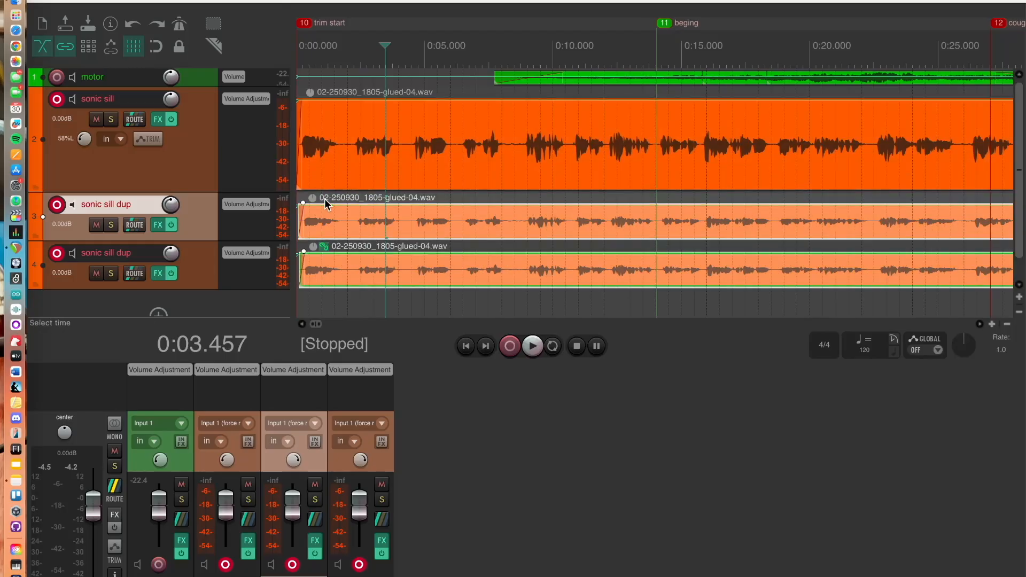
pyautogui.click(325, 247)
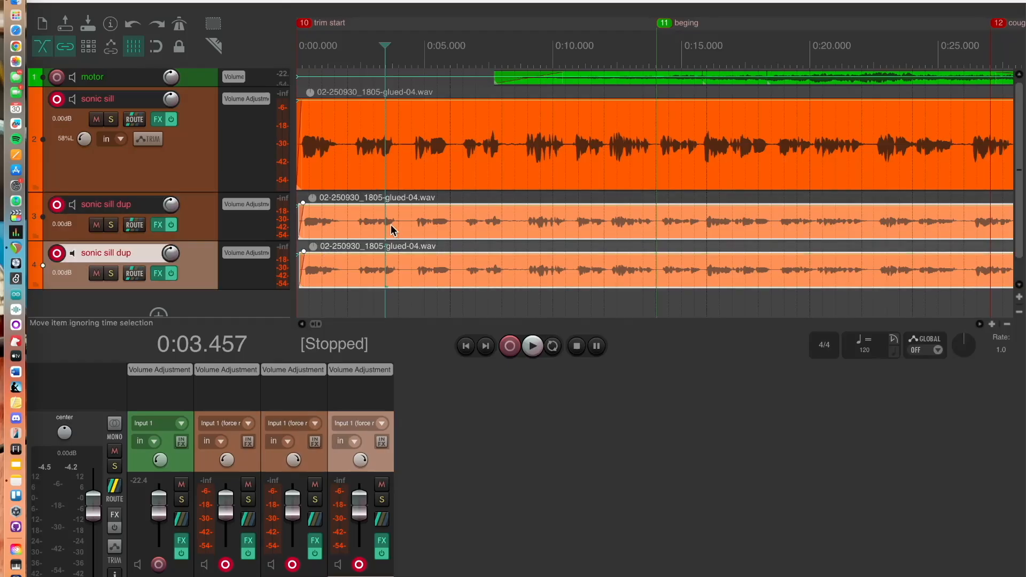
# Mute the original sonic sill track and play back only the two duplicates
pyautogui.click(96, 119)
pyautogui.press('space')
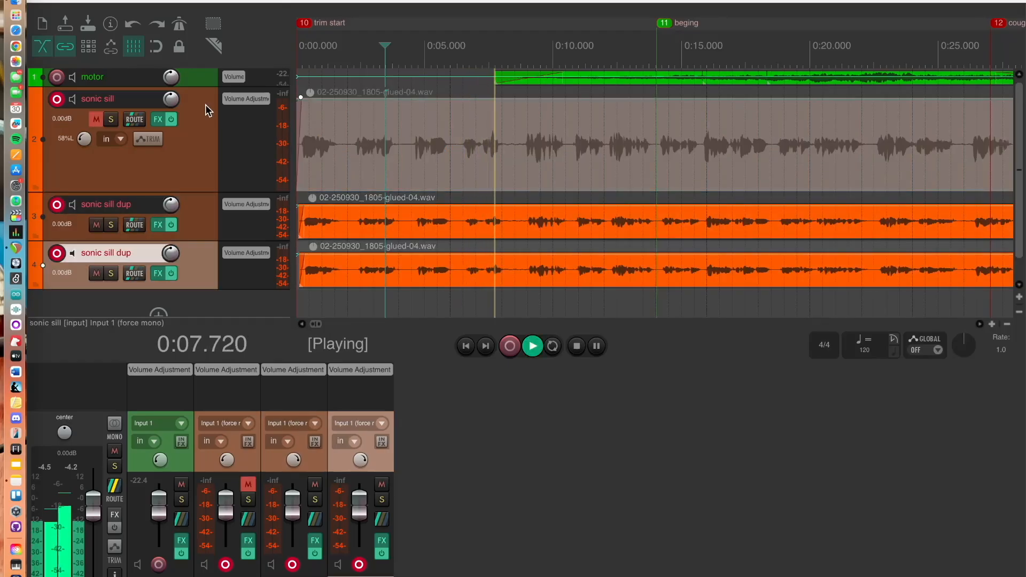
pyautogui.press('space')
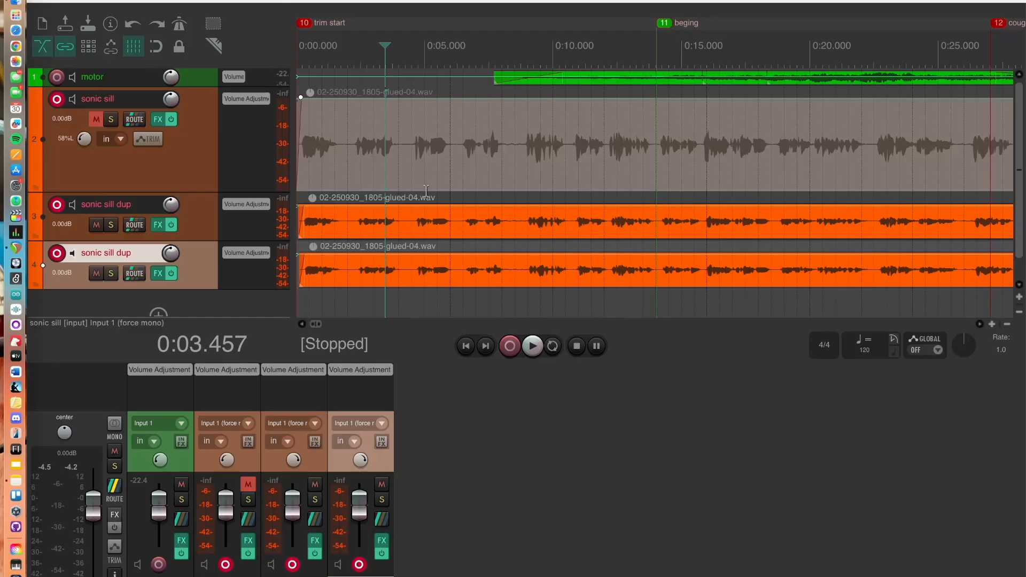
# Unmute the original sonic sill track and play back all three tracks
pyautogui.click(151, 176)
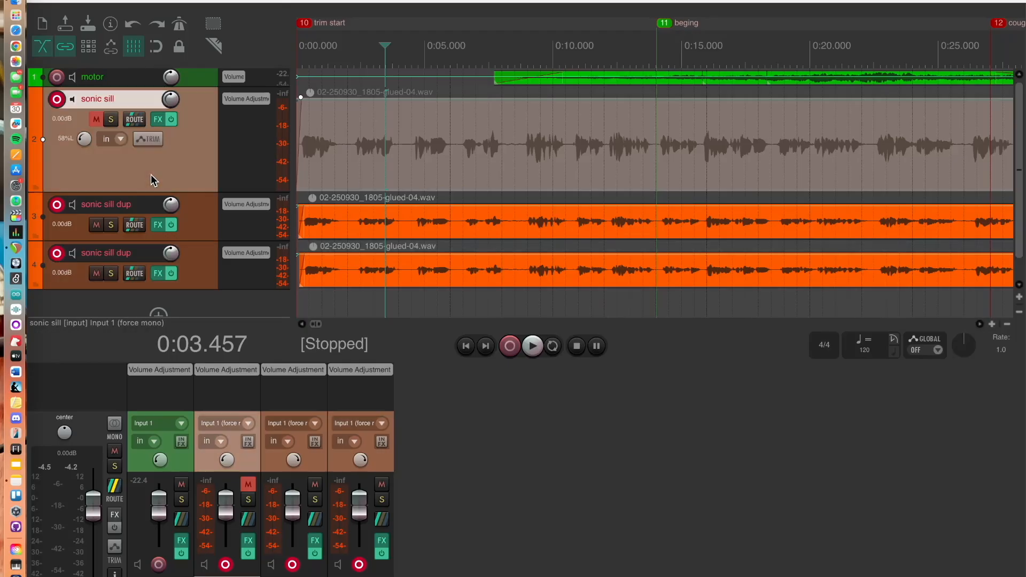
pyautogui.click(96, 119)
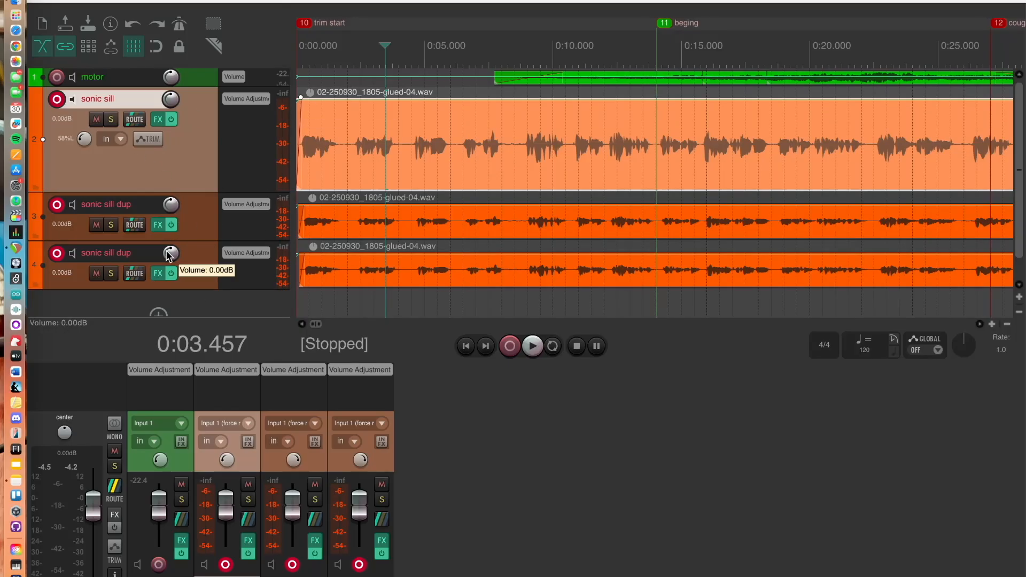
pyautogui.press('space')
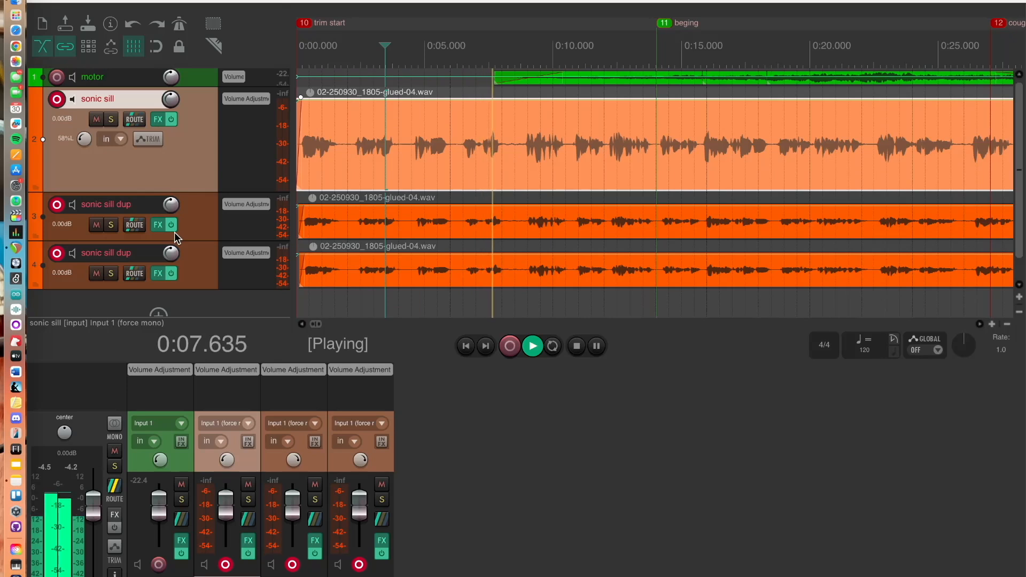
pyautogui.press('space')
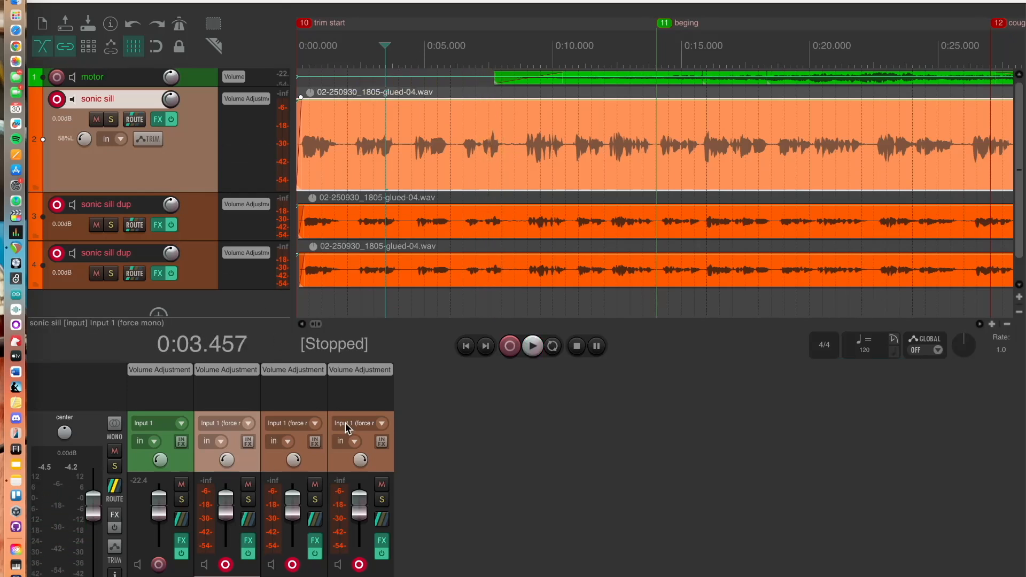
# Select both sonic sill dup tracks and adjust their volume together during playback, ending near -0.89 dB and -1.74 dB
pyautogui.click(205, 230)
pyautogui.click(198, 275)
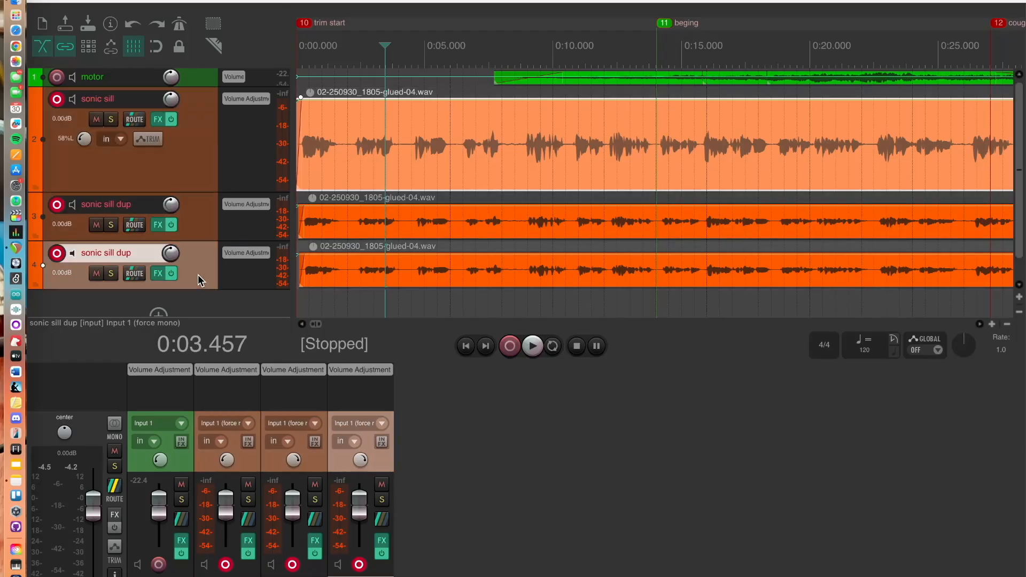
pyautogui.click(200, 217)
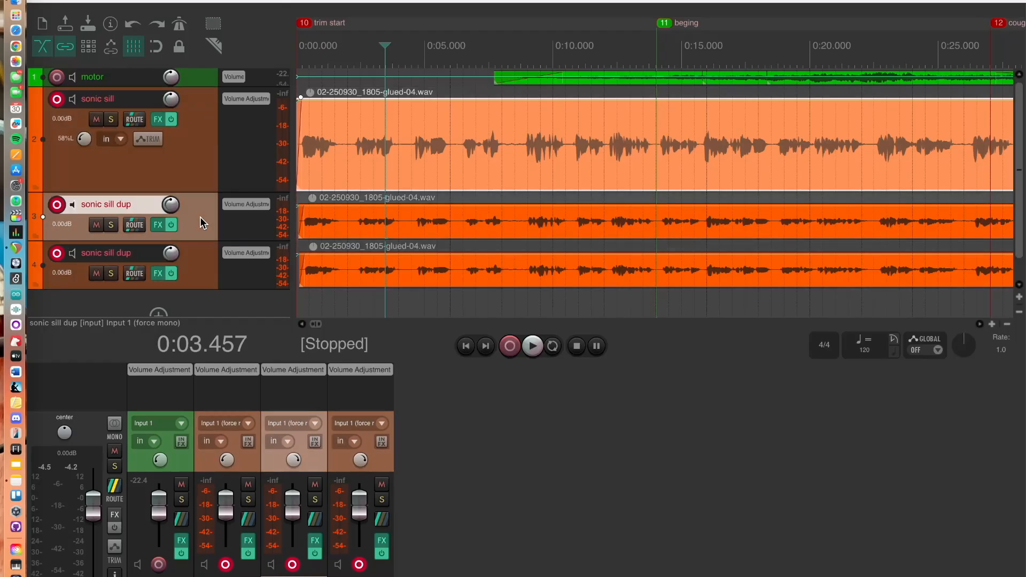
pyautogui.click(192, 264)
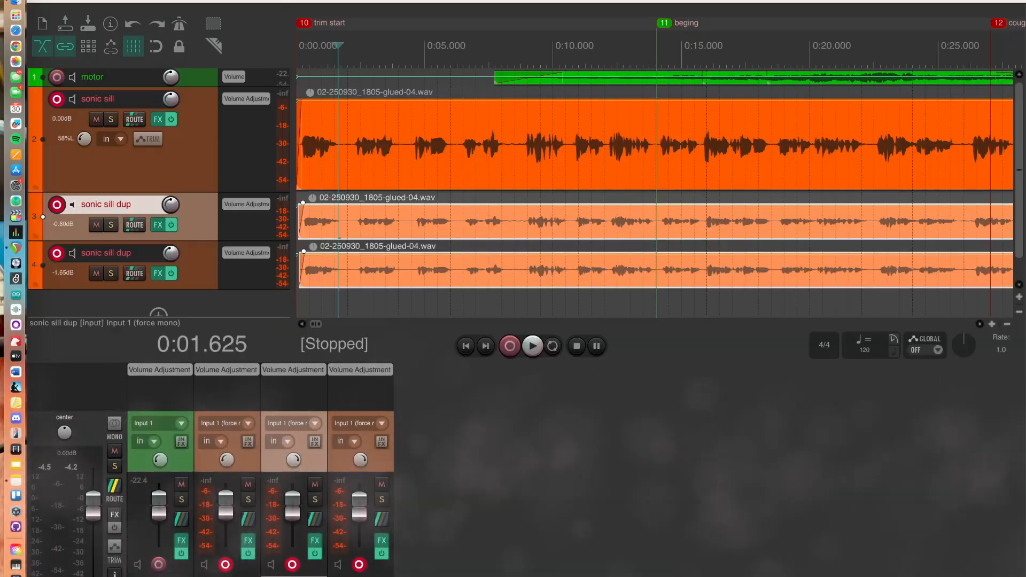
pyautogui.moveTo(364, 528)
pyautogui.mouseDown()
pyautogui.moveTo(362, 542)
pyautogui.moveTo(357, 518)
pyautogui.moveTo(361, 539)
pyautogui.mouseUp()
pyautogui.press('space')
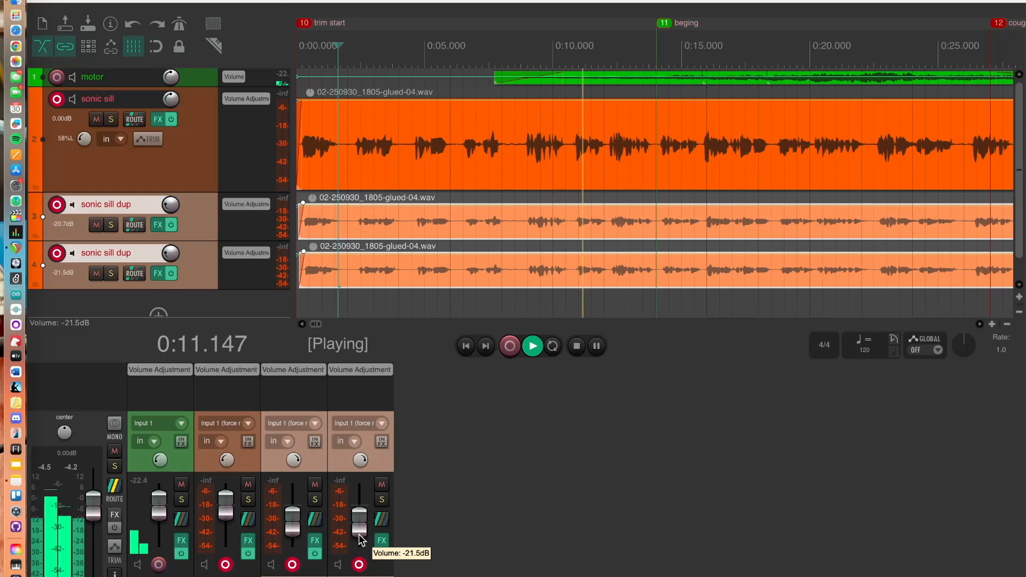
pyautogui.moveTo(361, 539); pyautogui.dragTo(358, 523)
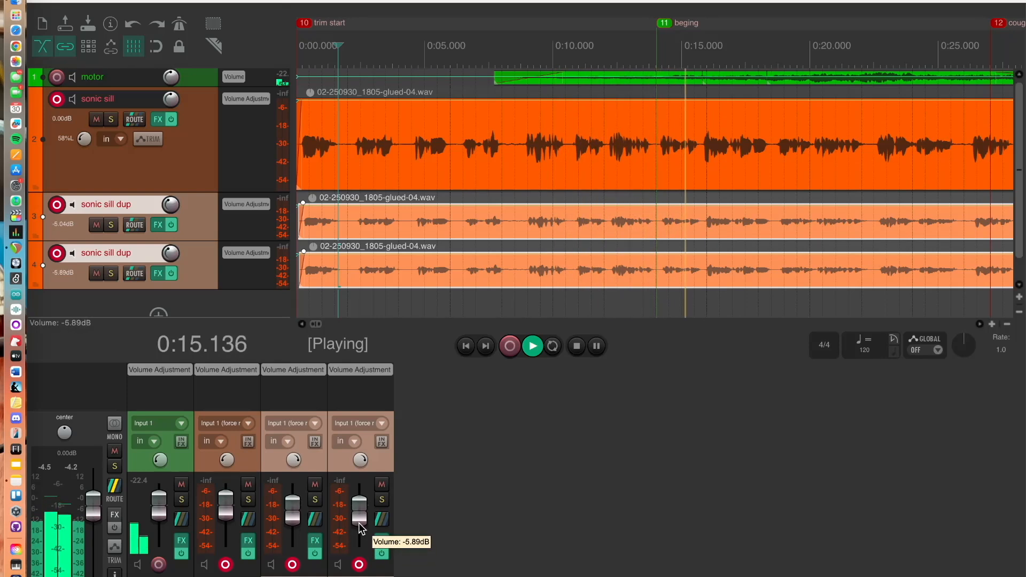
pyautogui.press('space')
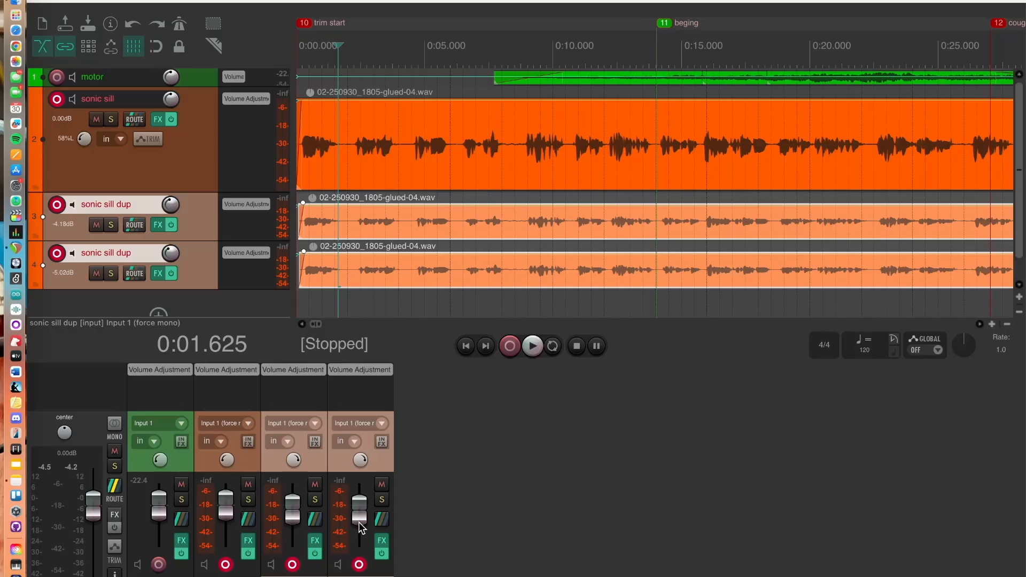
pyautogui.moveTo(358, 522)
pyautogui.mouseDown()
pyautogui.moveTo(361, 532)
pyautogui.moveTo(364, 522)
pyautogui.mouseUp()
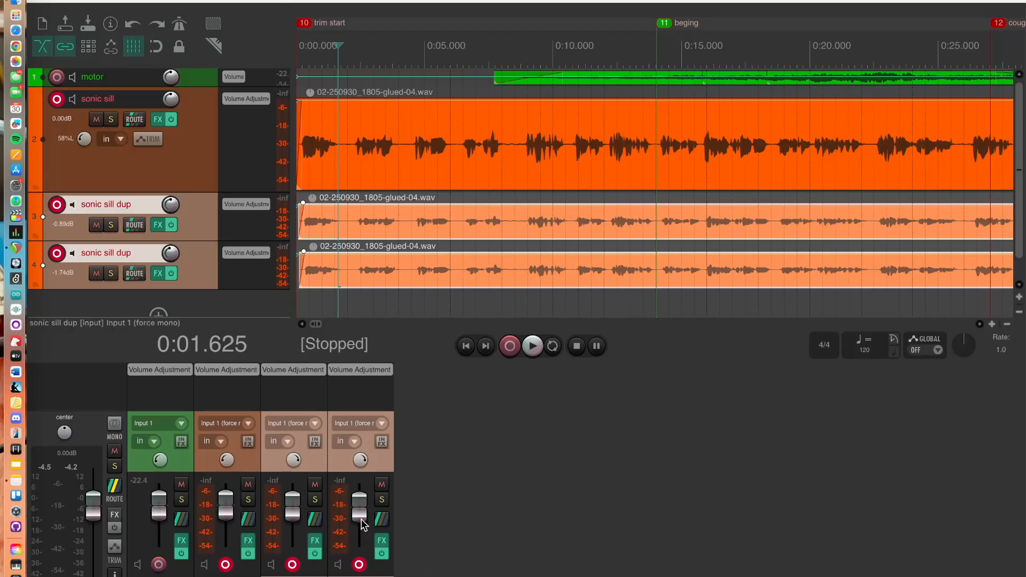
# Enlarge the motor track's height and rename the track motorcycle
pyautogui.scroll(3, 442, 148)
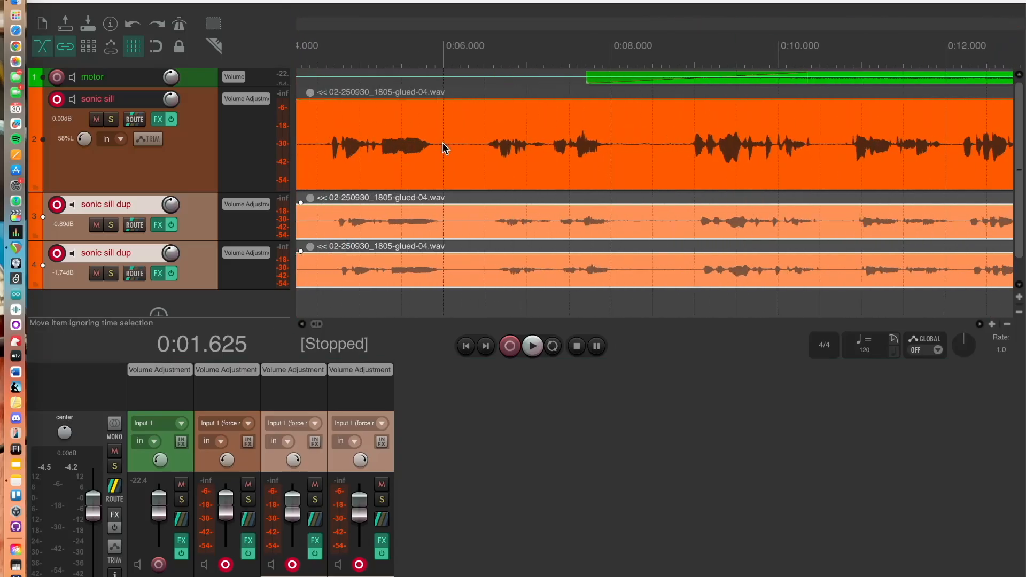
pyautogui.scroll(-4, 443, 148)
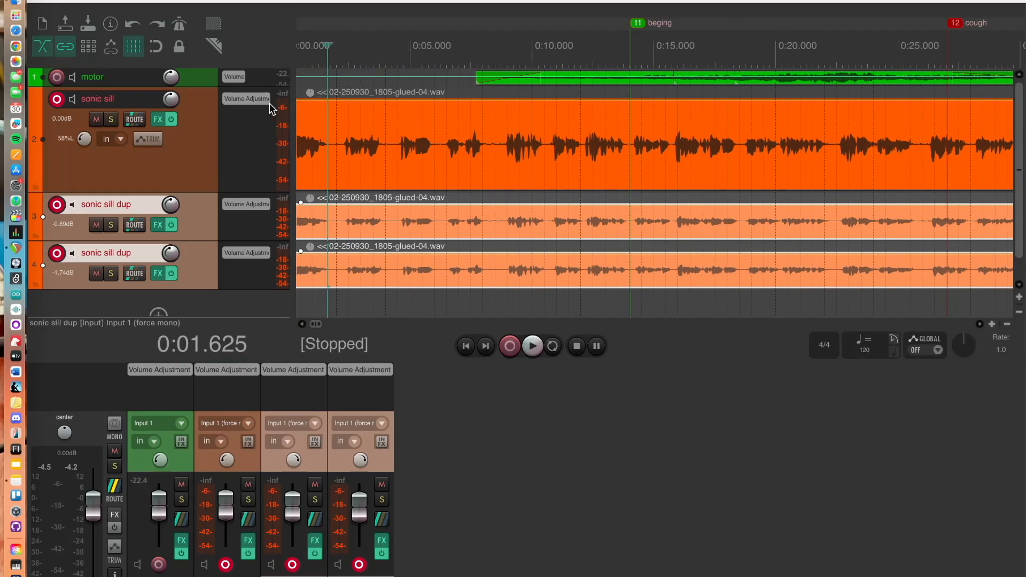
pyautogui.moveTo(207, 88); pyautogui.dragTo(217, 163)
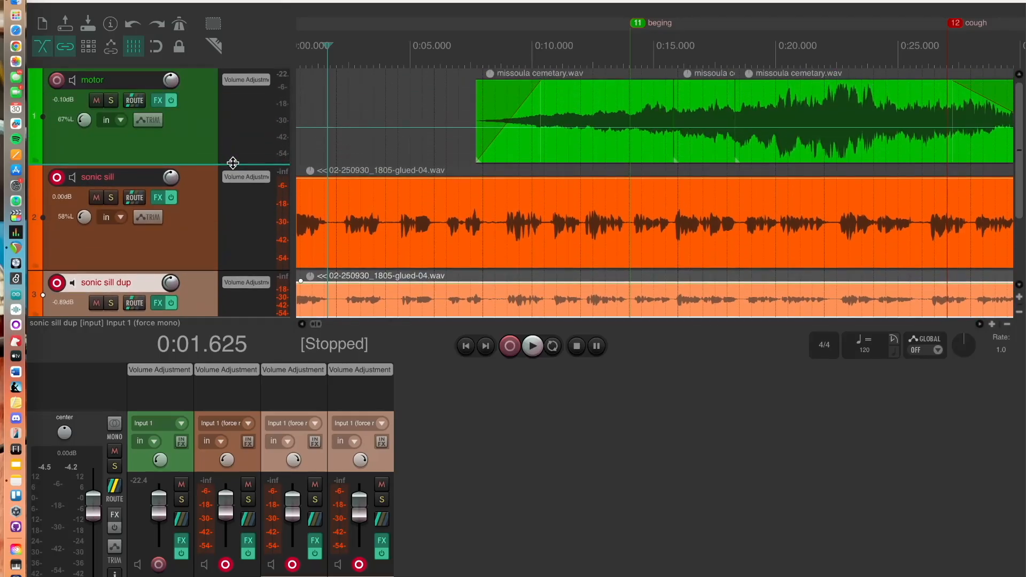
pyautogui.doubleClick(127, 84)
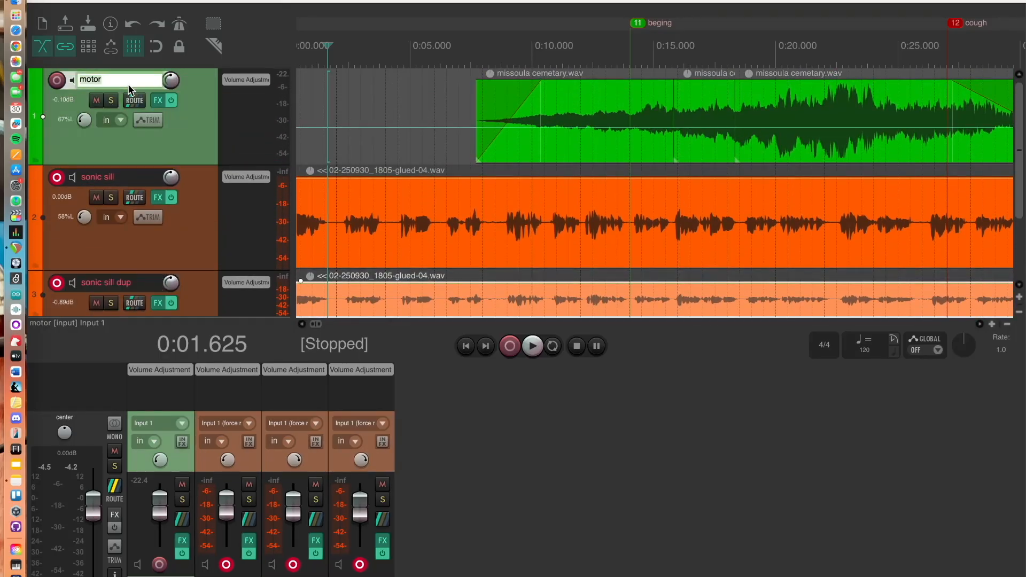
pyautogui.write('cycle')
pyautogui.press('Return')
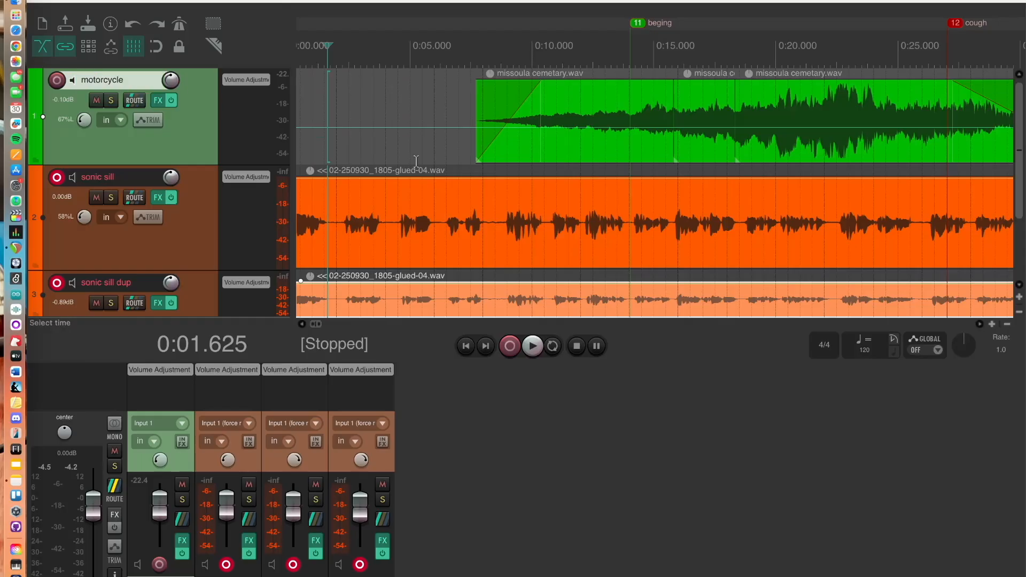
# Set the automation mode of the lower sonic sill dup track to Latch
pyautogui.scroll(-3, 220, 183)
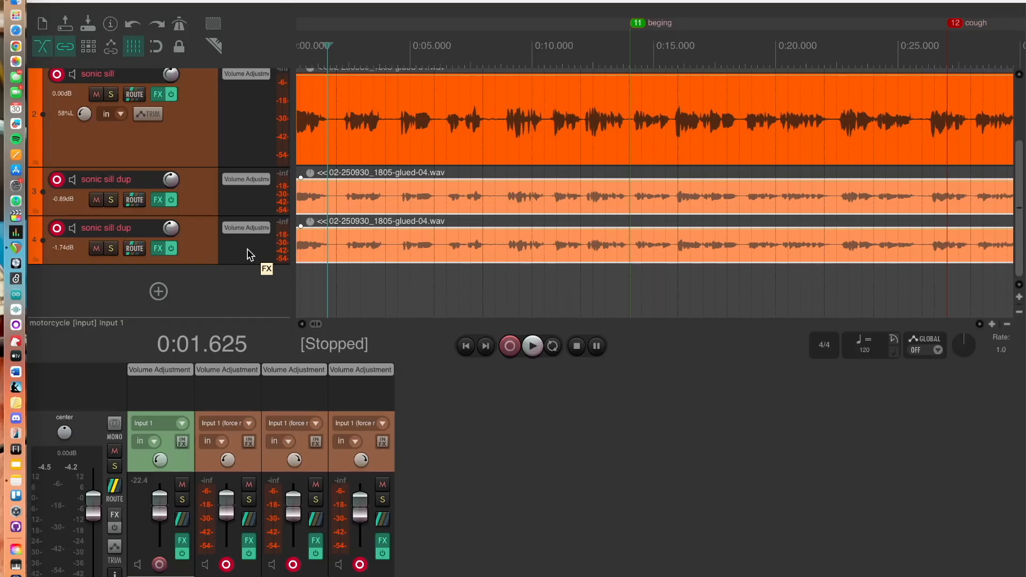
pyautogui.click(212, 260)
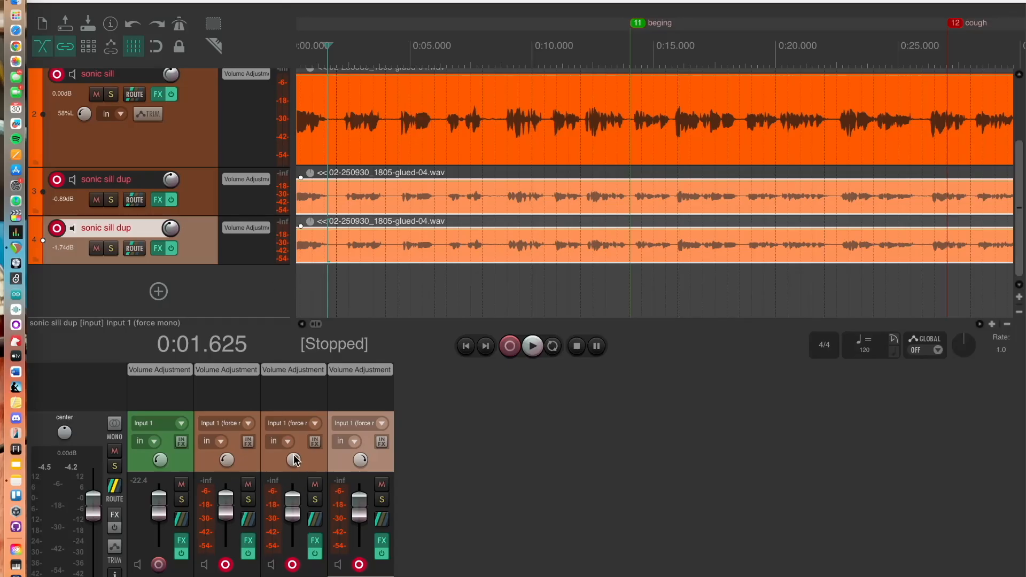
pyautogui.rightClick(378, 460)
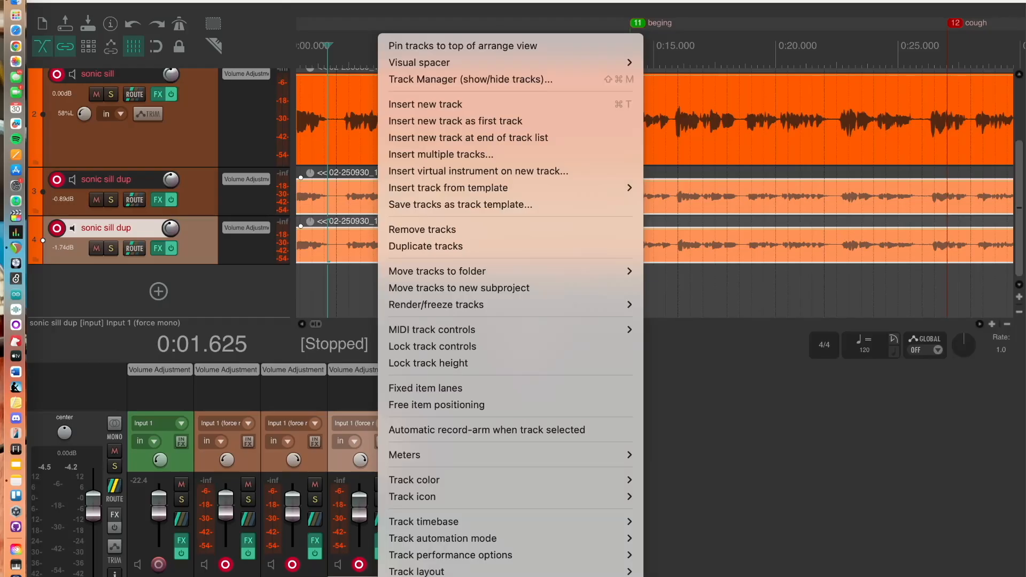
pyautogui.moveTo(475, 534)
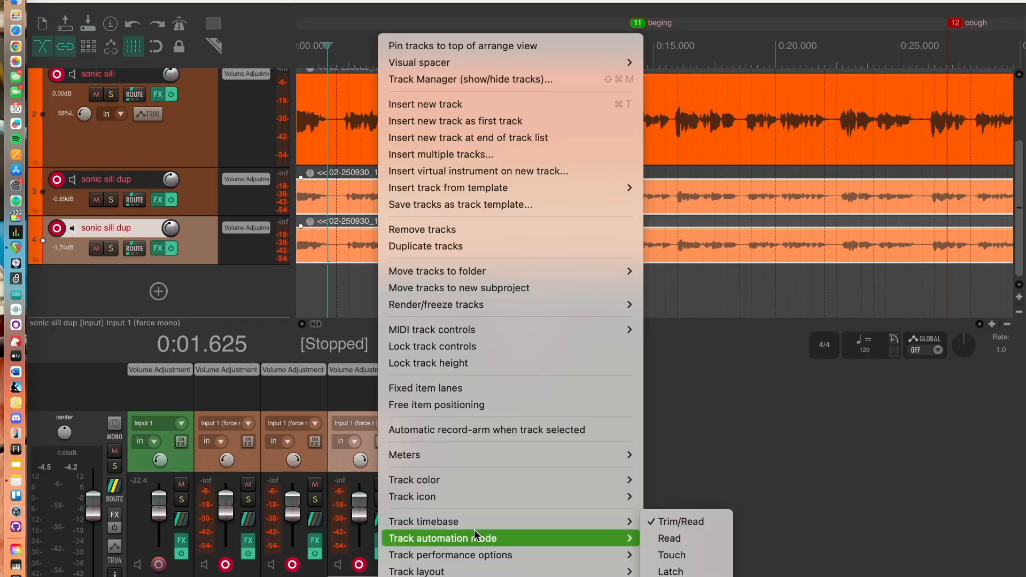
pyautogui.press('Escape')
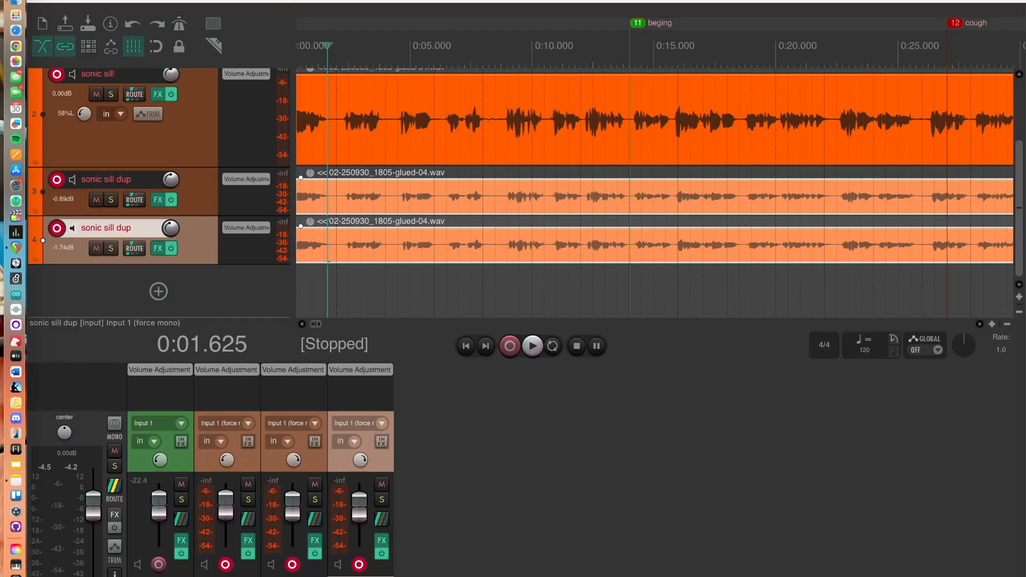
pyautogui.rightClick(371, 574)
pyautogui.moveTo(466, 541)
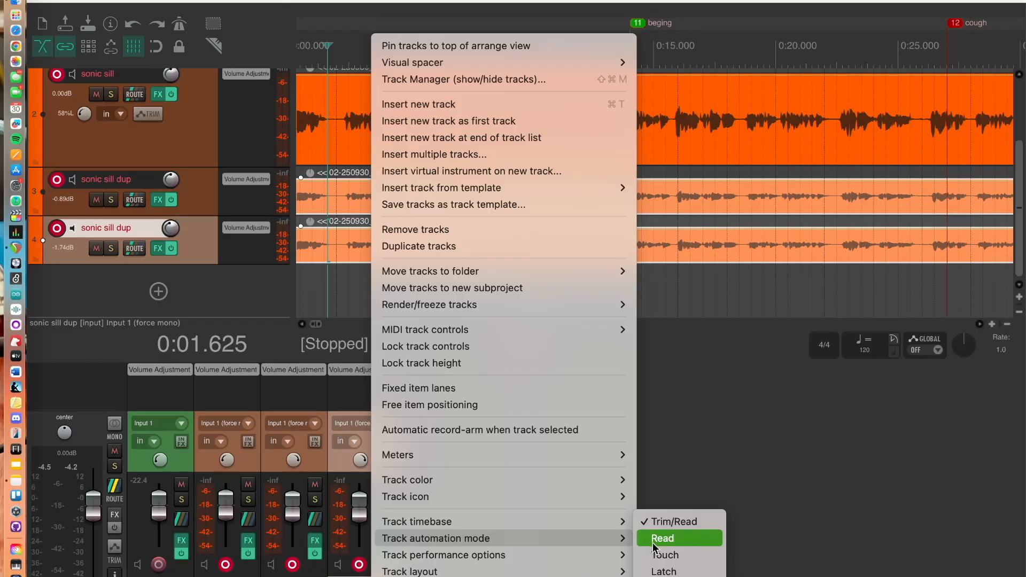
pyautogui.click(665, 571)
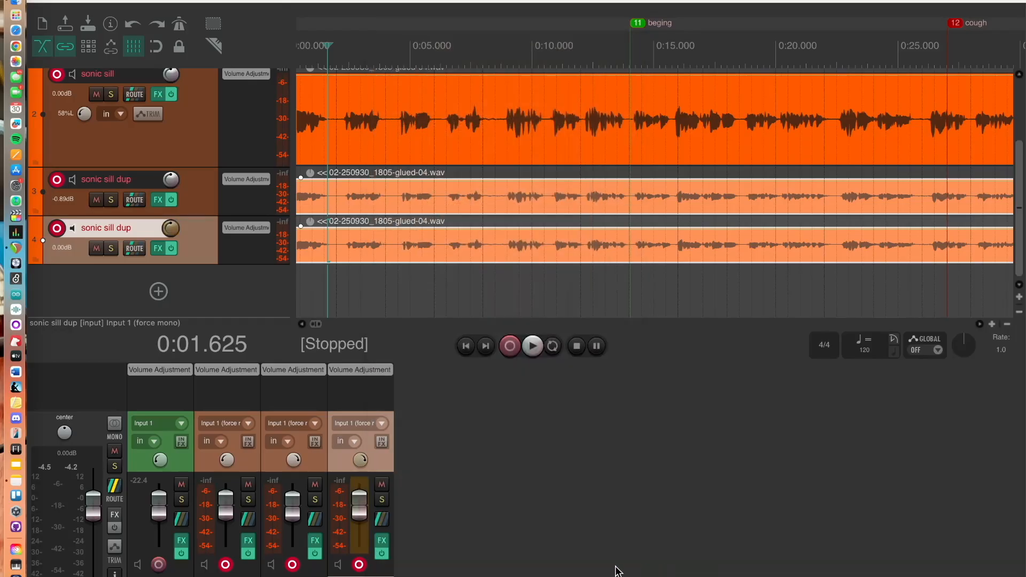
# Set the automation mode of the upper sonic sill dup track to Latch as well
pyautogui.rightClick(282, 576)
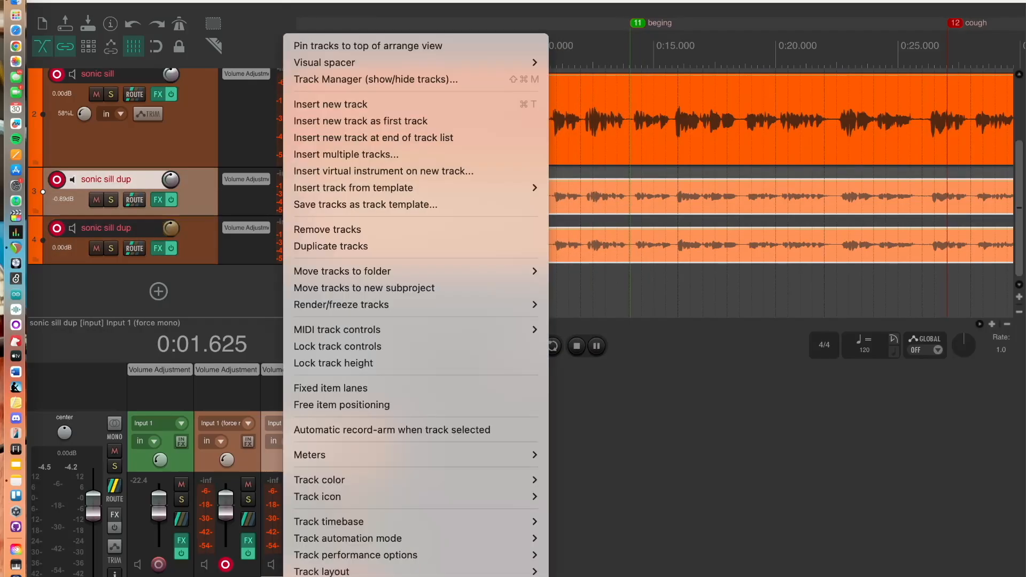
pyautogui.moveTo(382, 540)
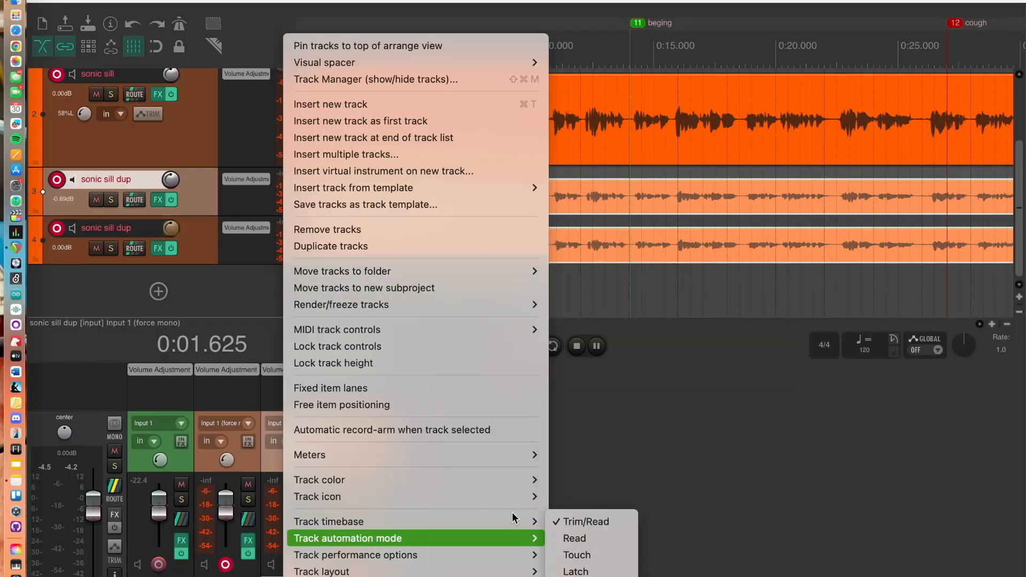
pyautogui.click(561, 569)
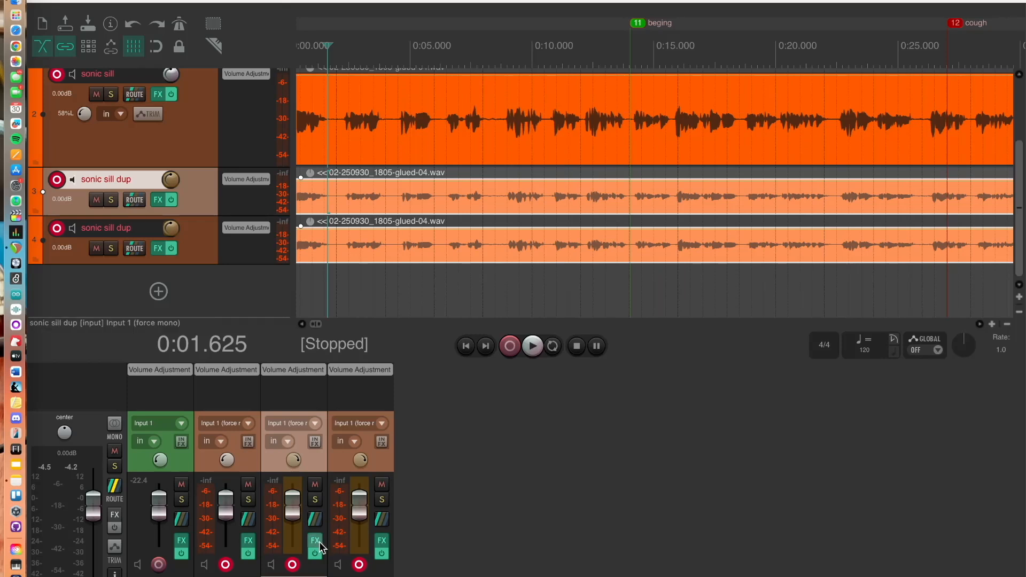
# Select both sonic sill dup tracks, return to the project start, and pull their volume down to about -44.6 dB
pyautogui.keyDown('shift'); pyautogui.click(359, 576); pyautogui.keyUp('shift')
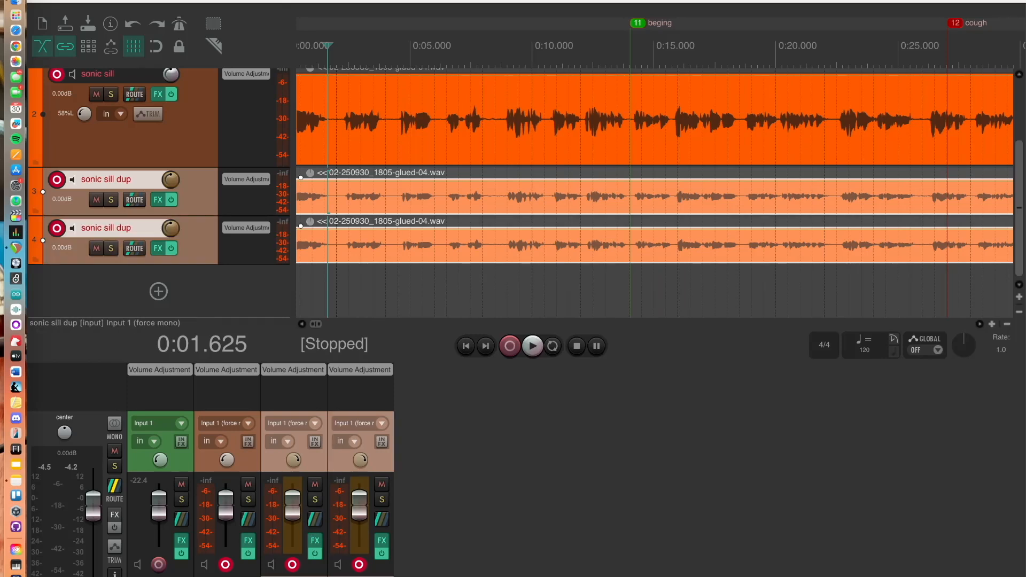
pyautogui.moveTo(294, 514); pyautogui.dragTo(297, 533)
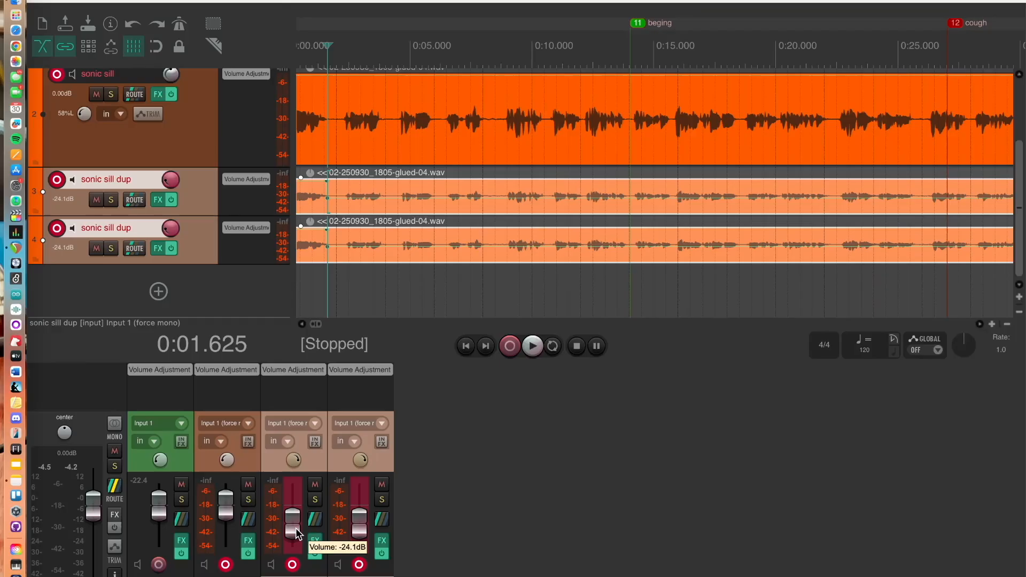
pyautogui.moveTo(298, 533)
pyautogui.mouseDown()
pyautogui.moveTo(298, 514)
pyautogui.moveTo(299, 548)
pyautogui.moveTo(298, 509)
pyautogui.moveTo(299, 534)
pyautogui.mouseUp()
pyautogui.press('w')
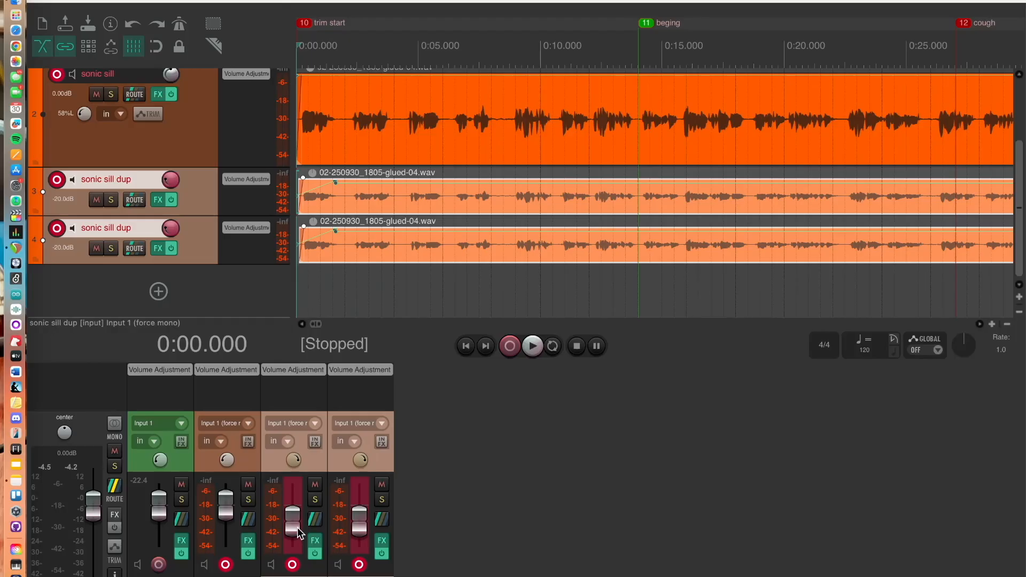
pyautogui.moveTo(205, 217); pyautogui.dragTo(229, 275)
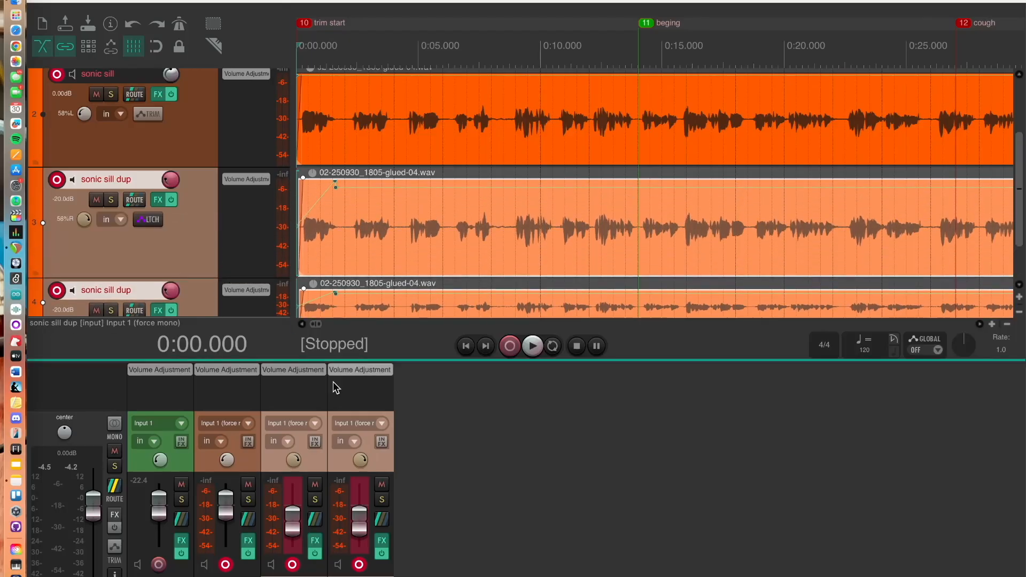
pyautogui.moveTo(293, 517)
pyautogui.mouseDown()
pyautogui.moveTo(297, 537)
pyautogui.moveTo(302, 491)
pyautogui.moveTo(305, 537)
pyautogui.moveTo(304, 528)
pyautogui.mouseUp()
# Record a volume fade-in on both sonic sill dup tracks by raising their fader during playback to about -1.65 dB
pyautogui.scroll(4, 301, 528)
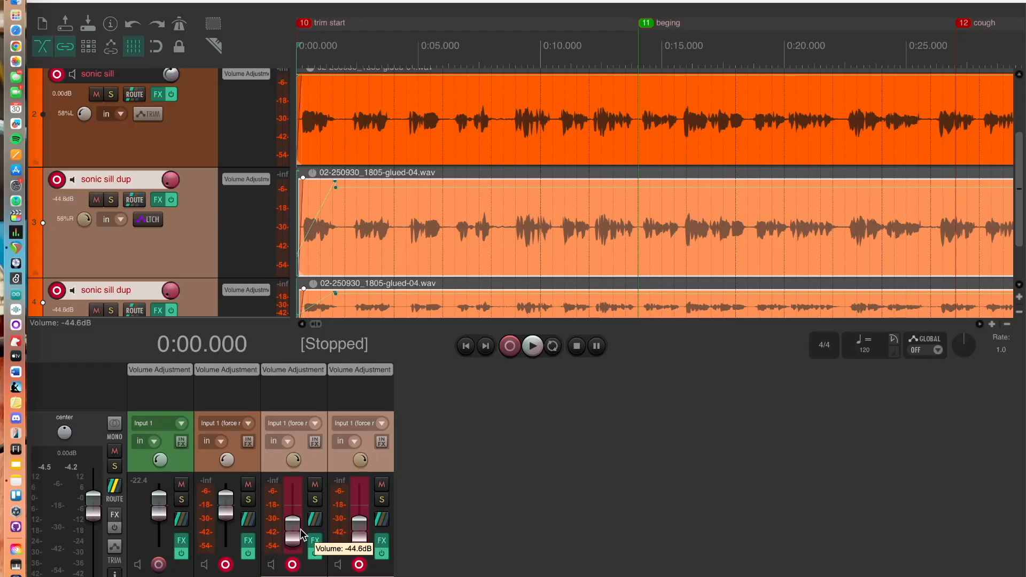
pyautogui.press('space')
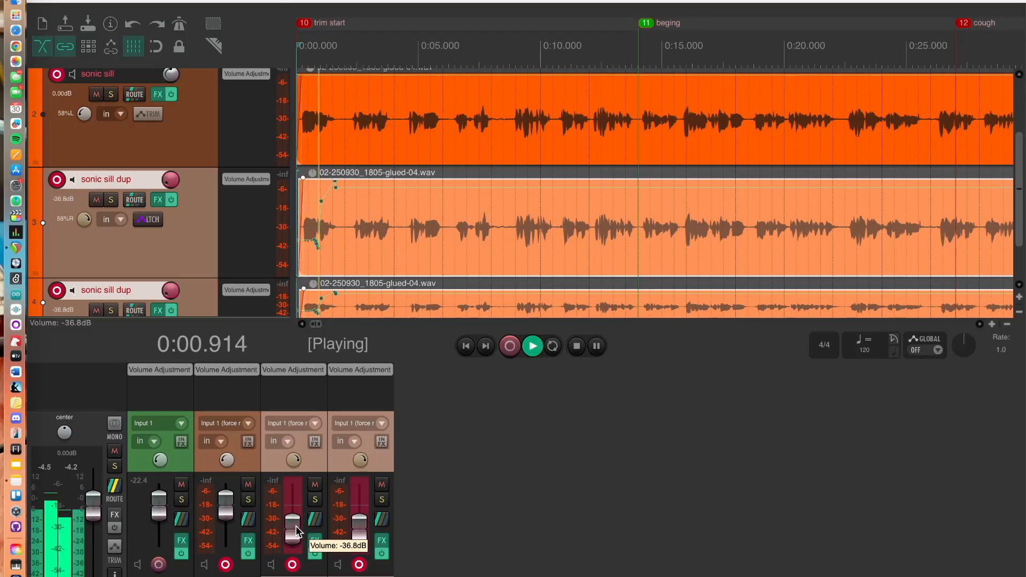
pyautogui.scroll(5, 297, 526)
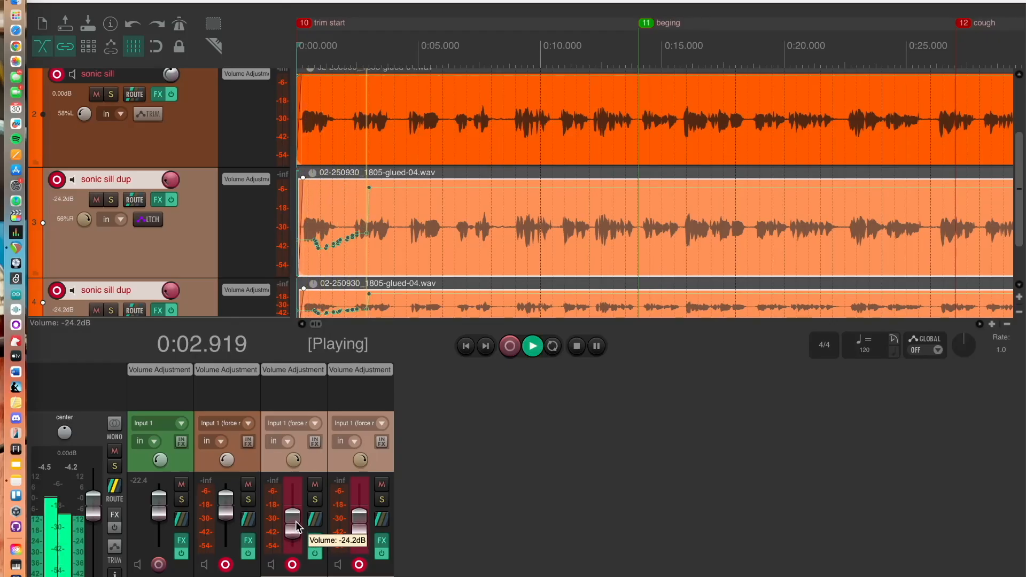
pyautogui.scroll(4, 298, 526)
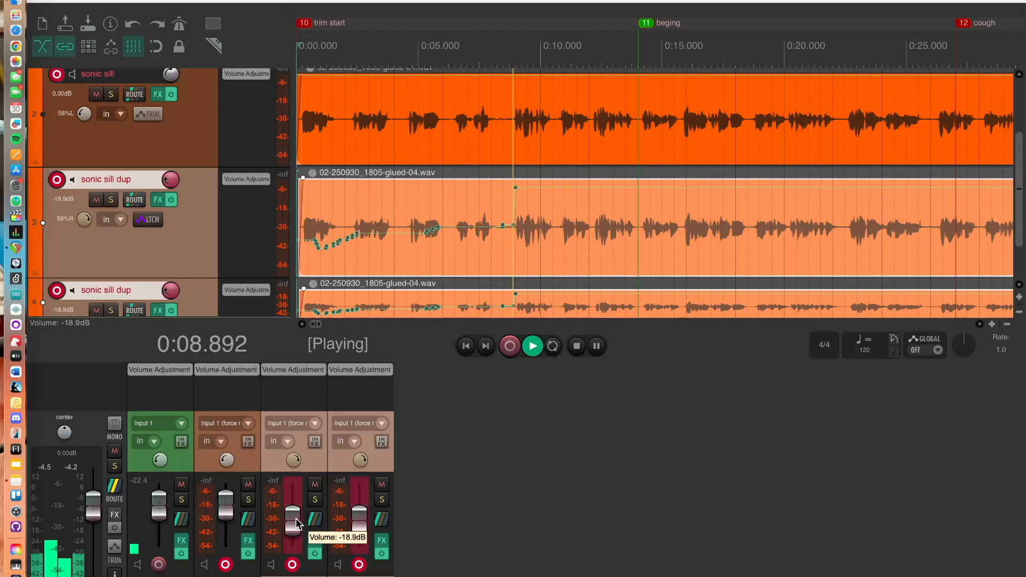
pyautogui.scroll(2, 297, 527)
pyautogui.scroll(1, 297, 523)
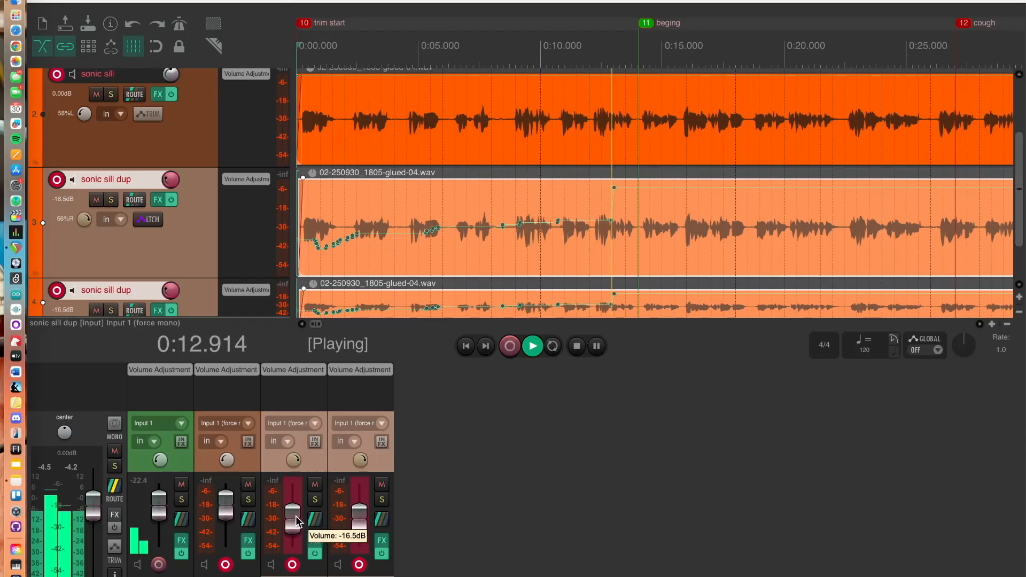
pyautogui.scroll(1, 297, 523)
pyautogui.scroll(2, 297, 522)
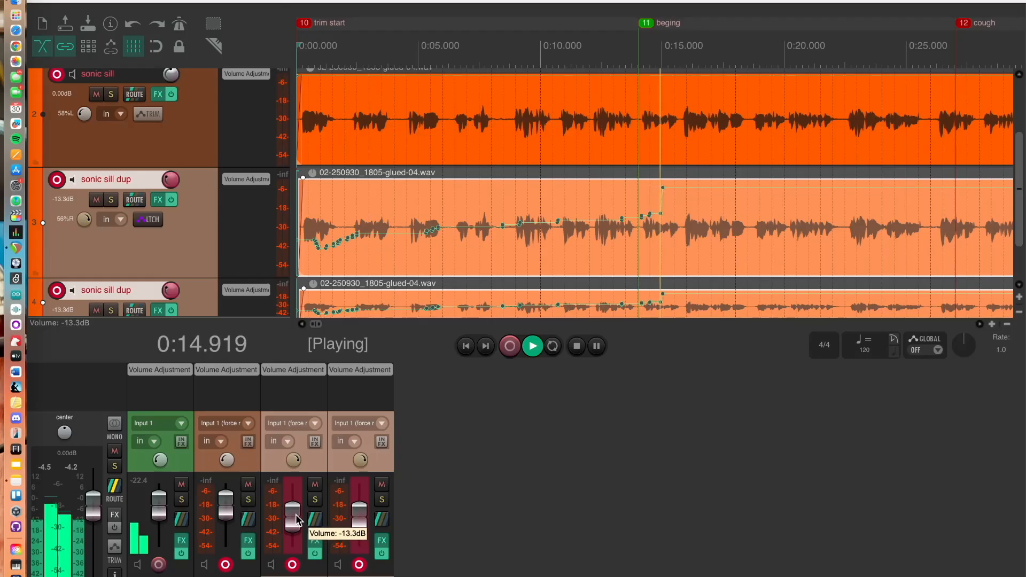
pyautogui.scroll(1, 297, 521)
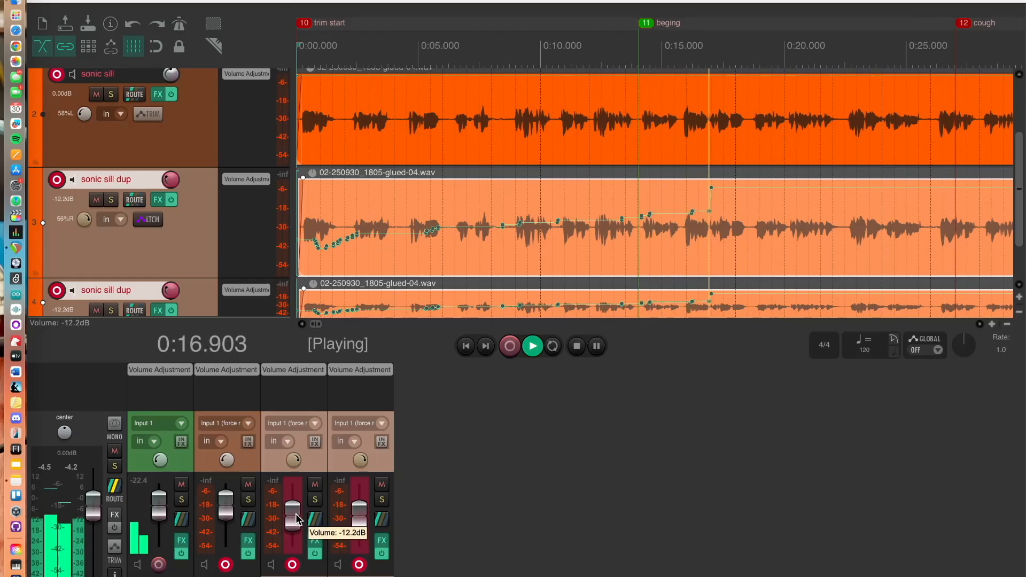
pyautogui.scroll(2, 297, 519)
pyautogui.scroll(2, 297, 518)
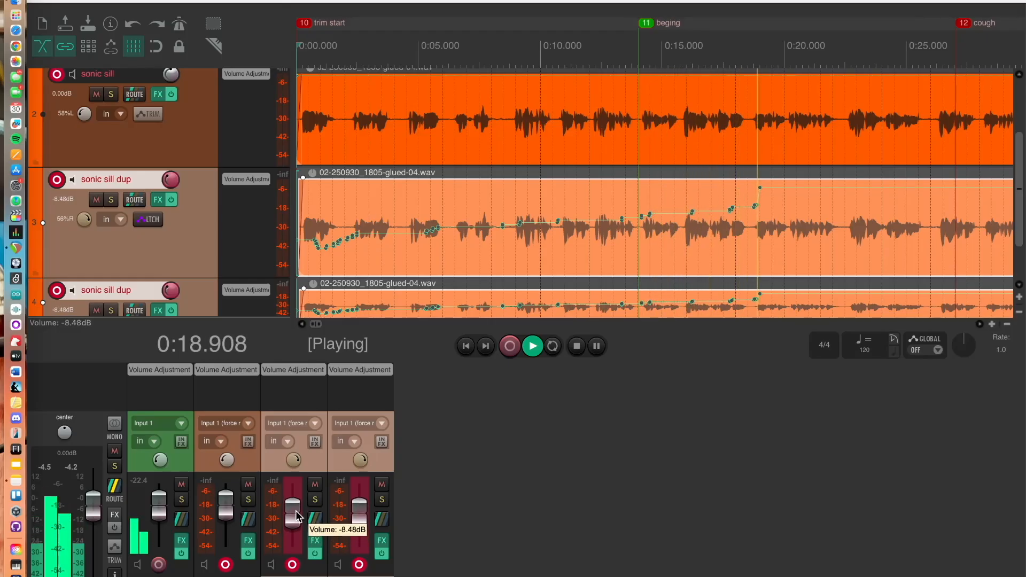
pyautogui.scroll(1, 297, 516)
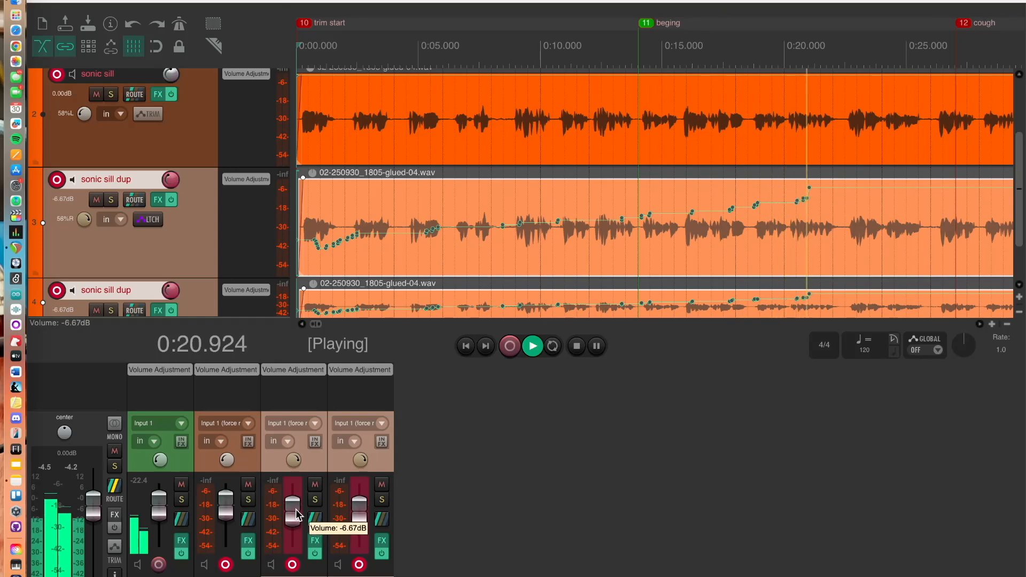
pyautogui.scroll(2, 298, 512)
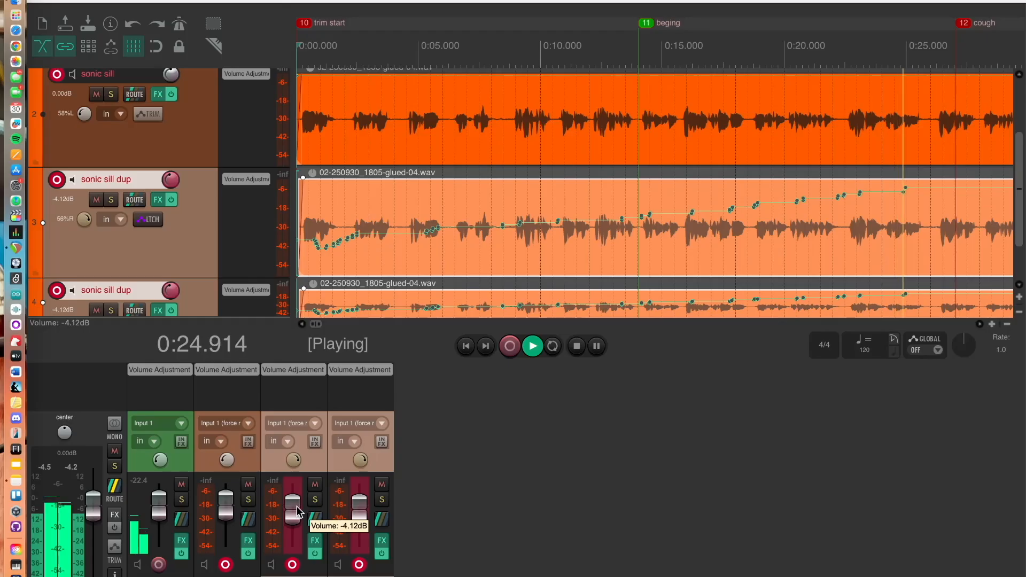
pyautogui.scroll(2, 297, 508)
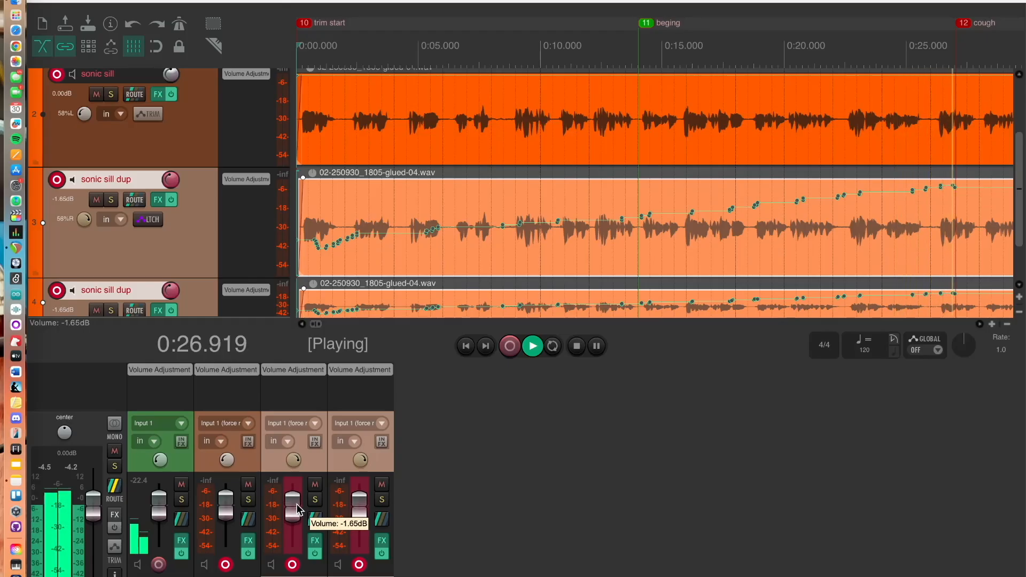
pyautogui.moveTo(296, 505); pyautogui.dragTo(298, 520)
pyautogui.press('space')
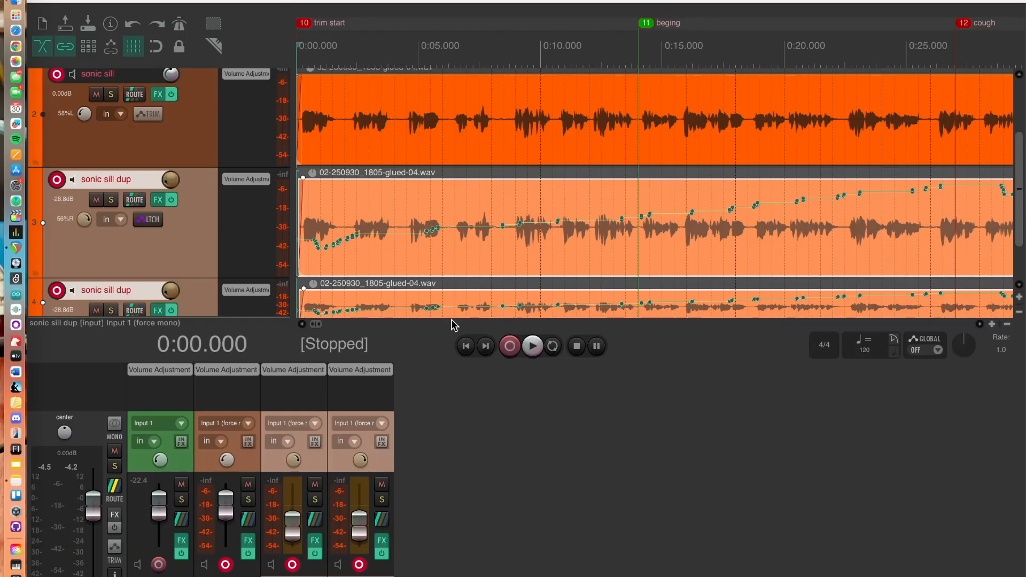
# Set the upper sonic sill dup track's automation mode to Read
pyautogui.press('super+m')
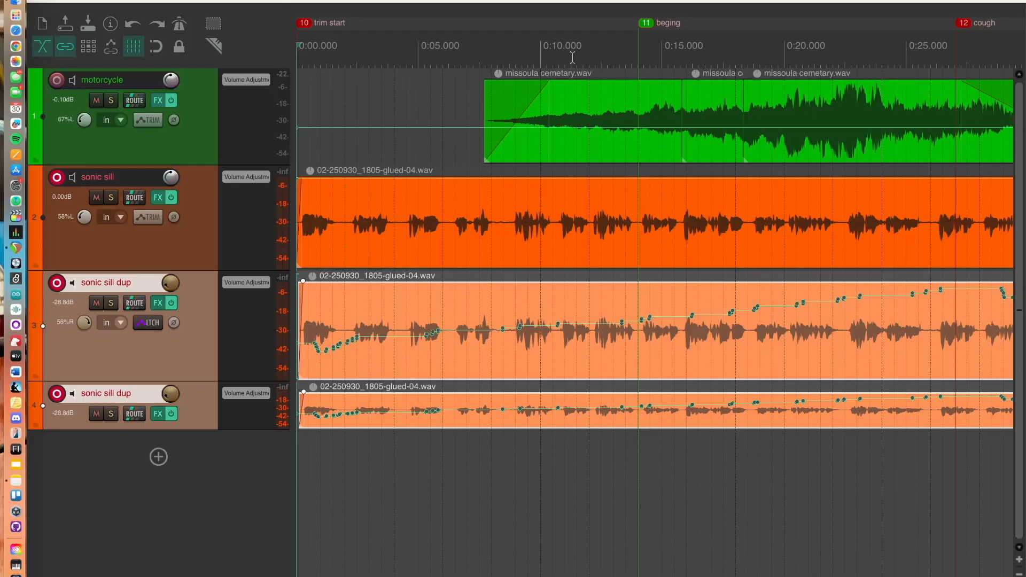
pyautogui.press('space')
pyautogui.click(174, 354)
pyautogui.rightClick(153, 342)
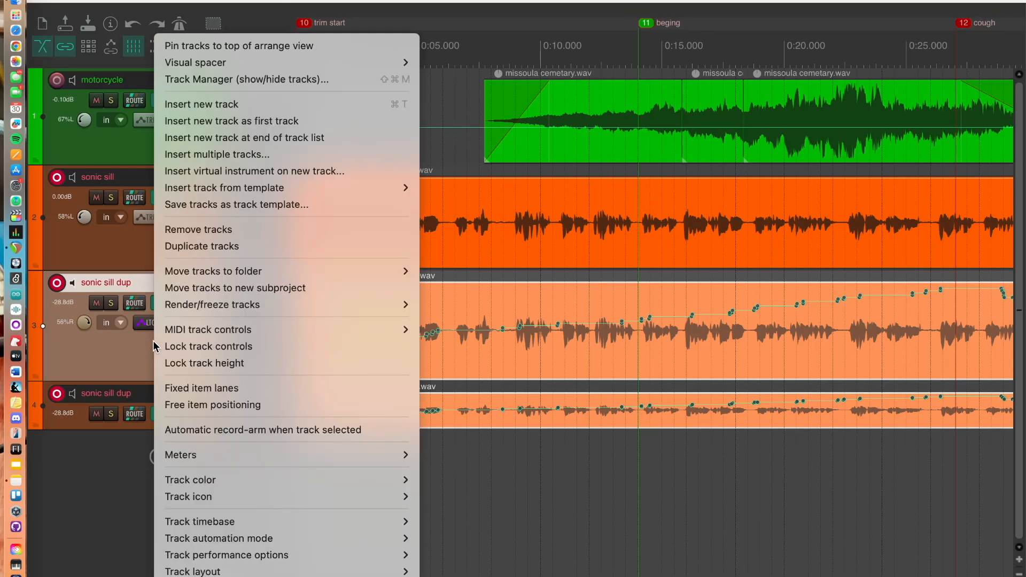
pyautogui.moveTo(299, 537)
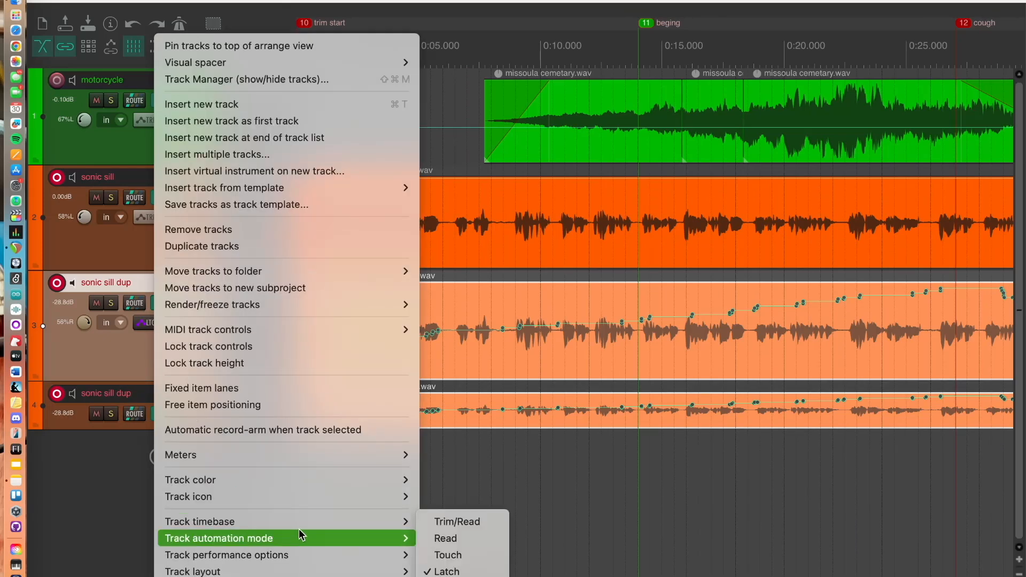
pyautogui.click(438, 536)
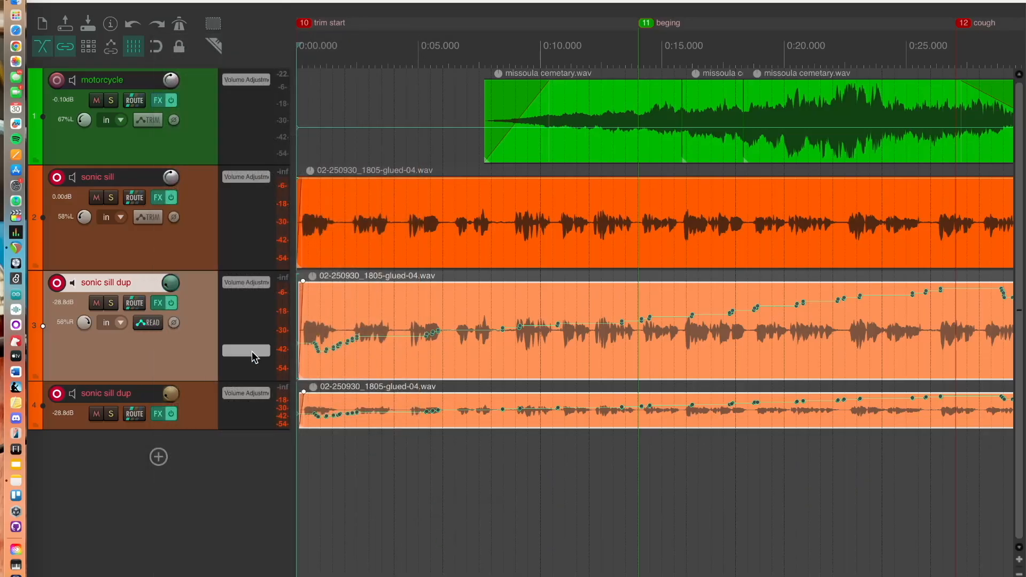
# Set the lower sonic sill dup track's automation mode to Read as well
pyautogui.click(200, 407)
pyautogui.rightClick(200, 407)
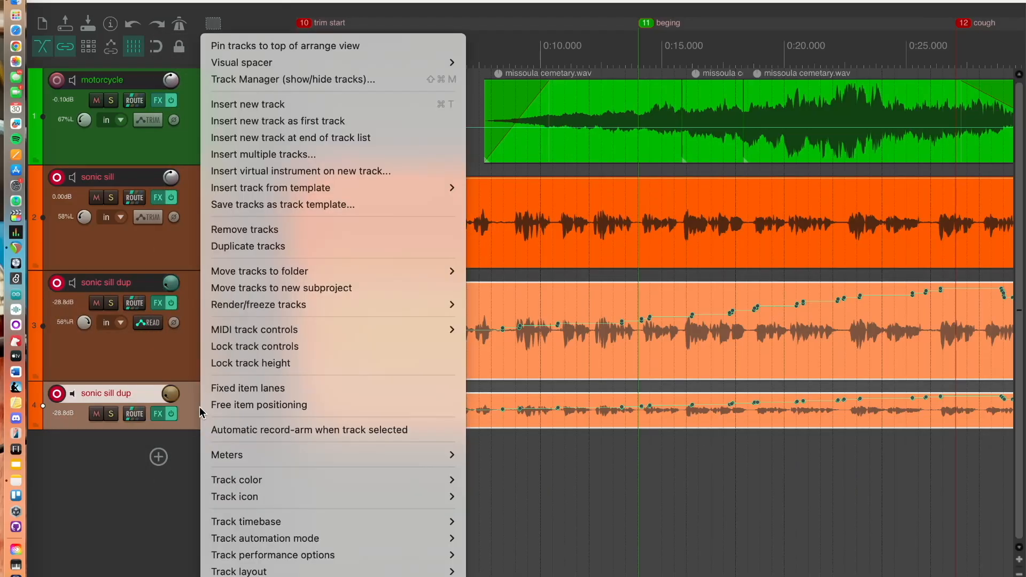
pyautogui.moveTo(369, 540)
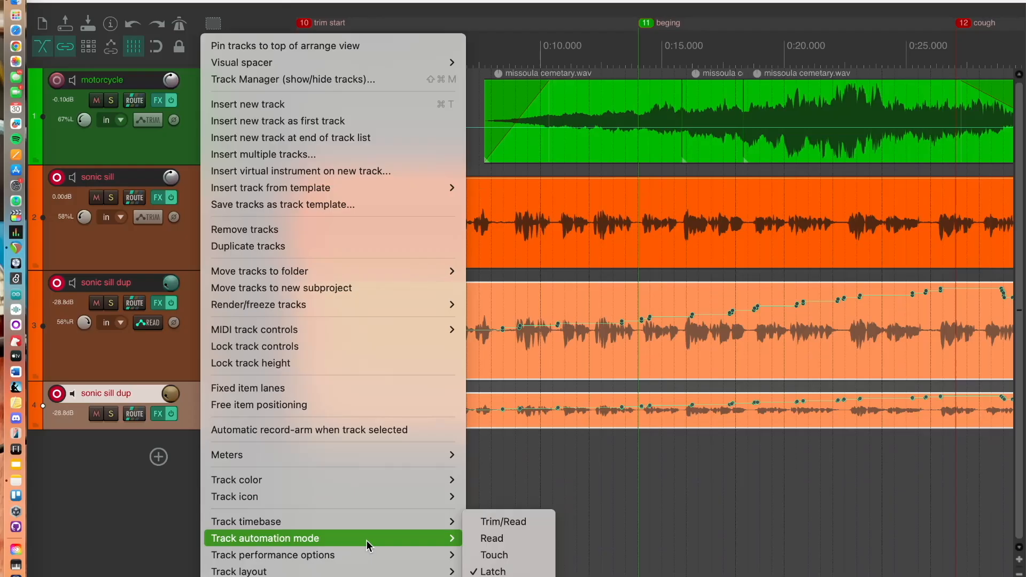
pyautogui.click(492, 540)
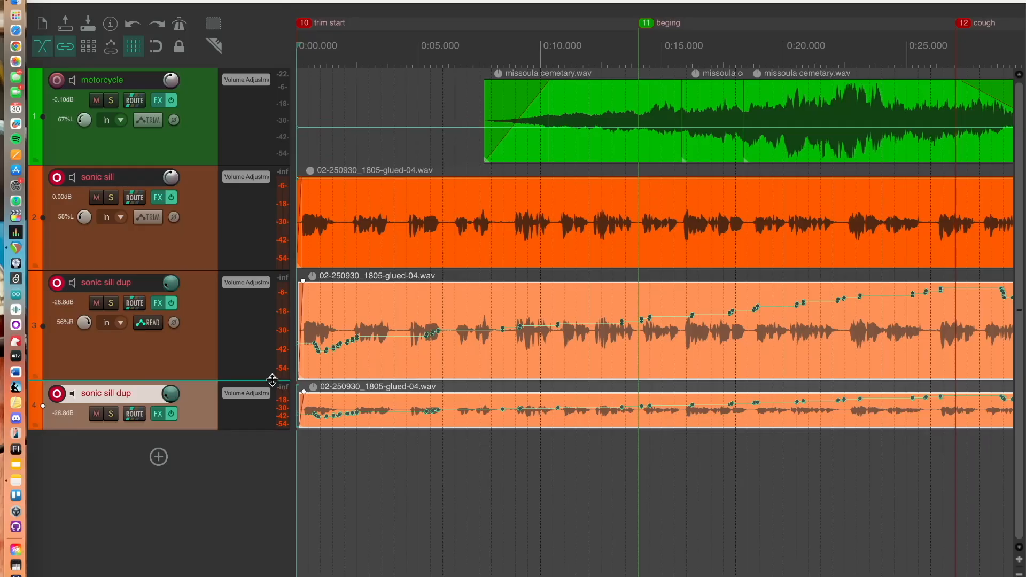
# Enlarge the upper sonic sill dup track and freehand-draw over its volume envelope near 5 seconds
pyautogui.moveTo(272, 380); pyautogui.dragTo(287, 448)
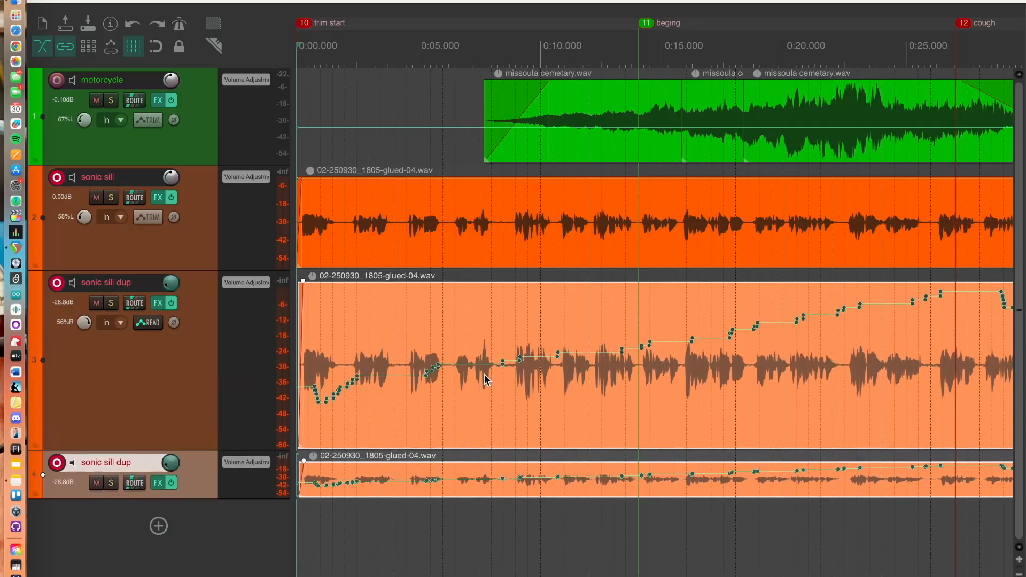
pyautogui.moveTo(486, 366)
pyautogui.mouseDown()
pyautogui.moveTo(486, 335)
pyautogui.moveTo(490, 366)
pyautogui.mouseUp()
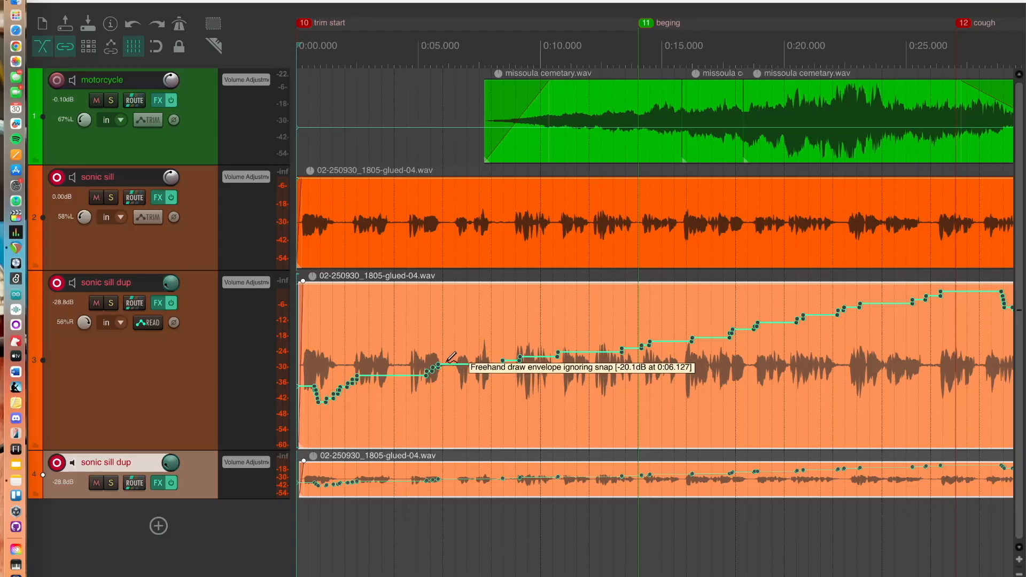
pyautogui.moveTo(447, 362)
pyautogui.mouseDown()
pyautogui.moveTo(452, 347)
pyautogui.moveTo(481, 387)
pyautogui.moveTo(480, 357)
pyautogui.moveTo(491, 348)
pyautogui.moveTo(505, 381)
pyautogui.moveTo(521, 357)
pyautogui.mouseUp()
# Play from about 5 seconds while muting the original sonic sill track and the lower dup track
pyautogui.click(427, 54)
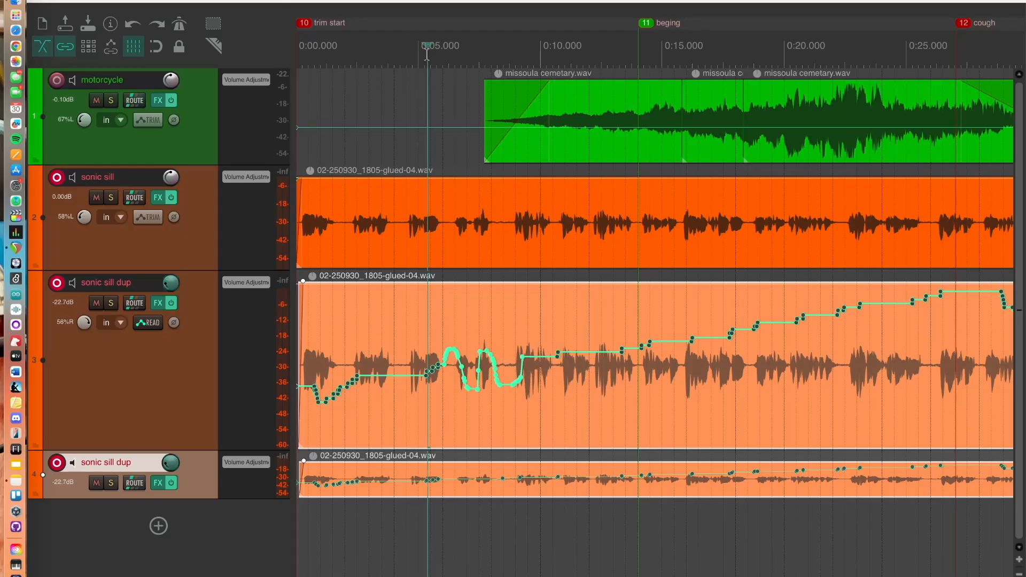
pyautogui.press('space')
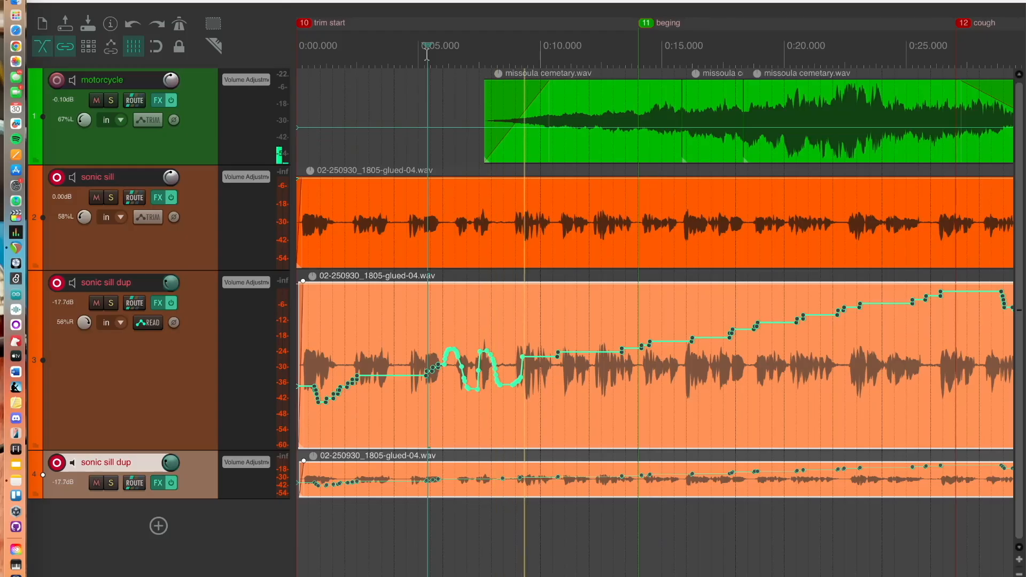
pyautogui.click(97, 199)
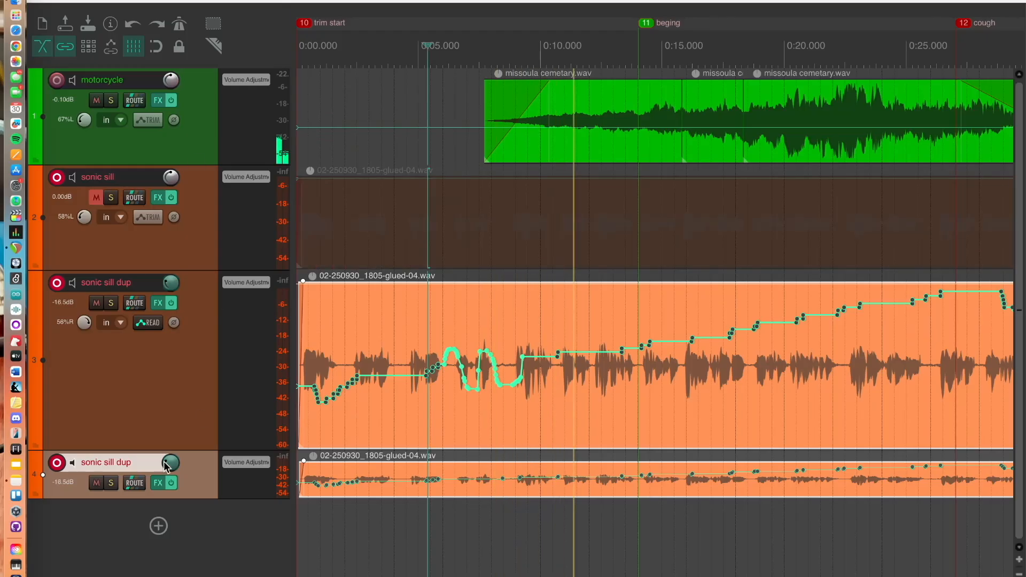
pyautogui.click(96, 483)
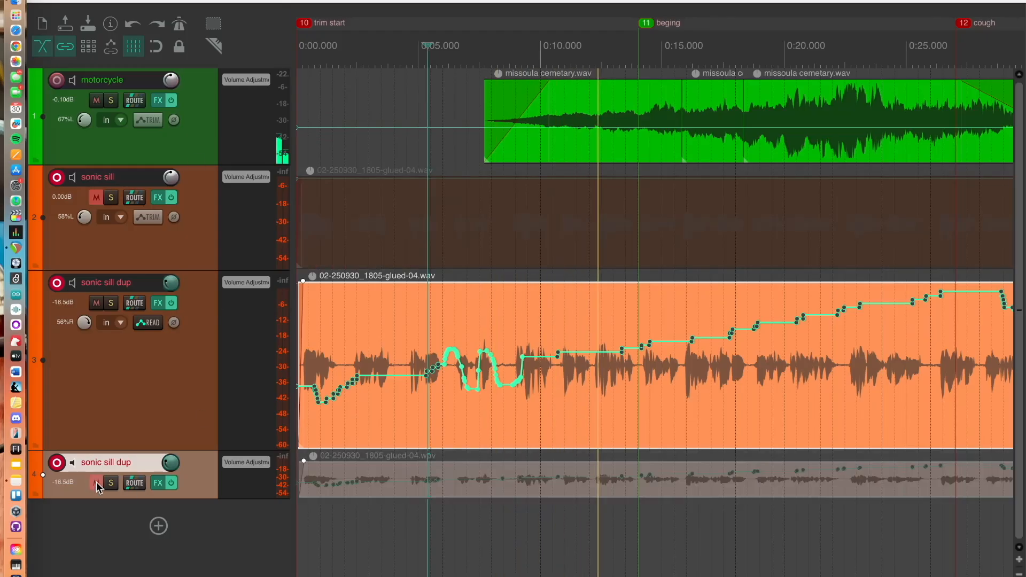
pyautogui.doubleClick(428, 56)
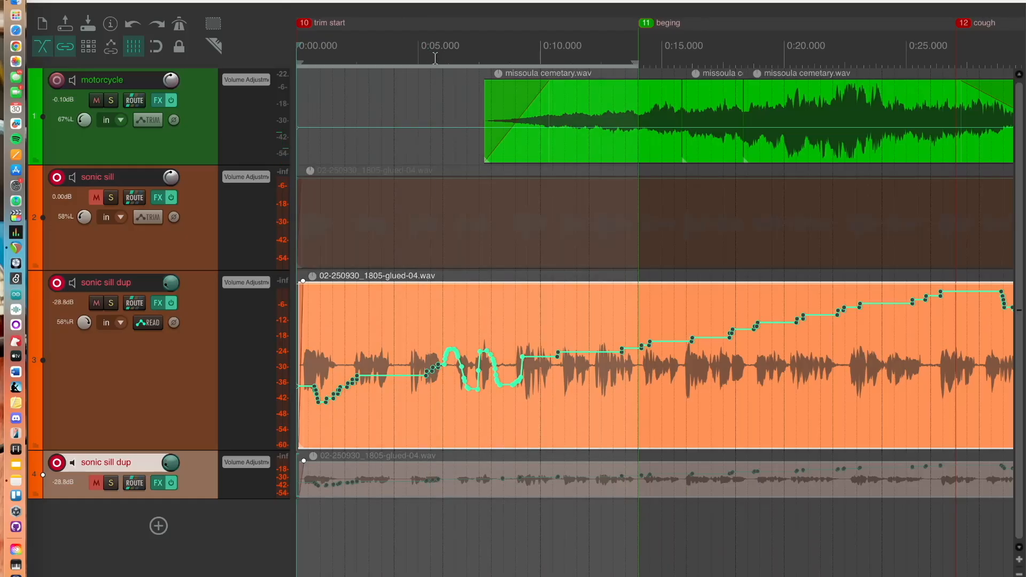
pyautogui.click(436, 57)
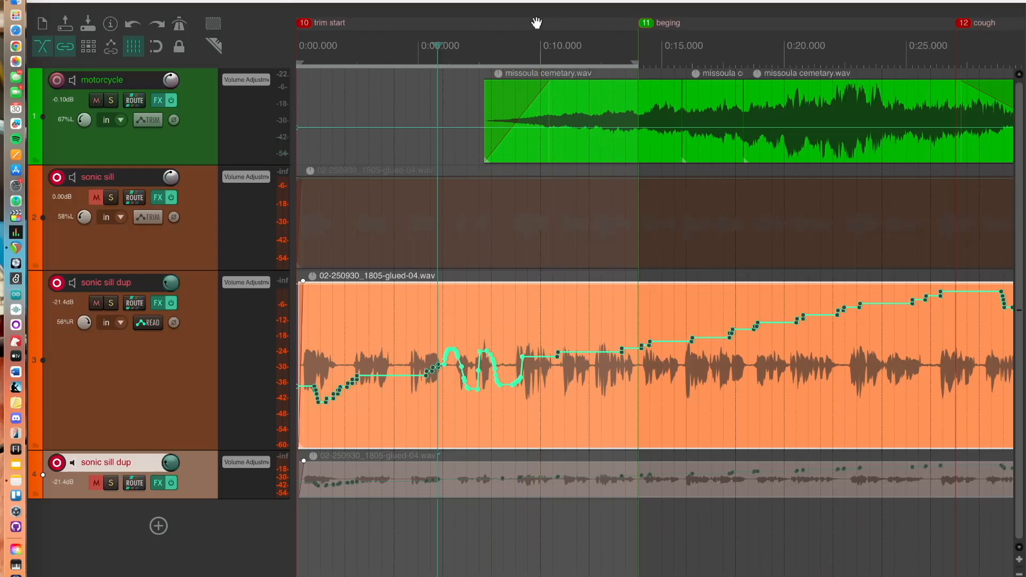
pyautogui.click(783, 46)
# Undo the envelope drawing and the two track mutes
pyautogui.press('super+z')
pyautogui.press('super+z')
pyautogui.press('super+z')
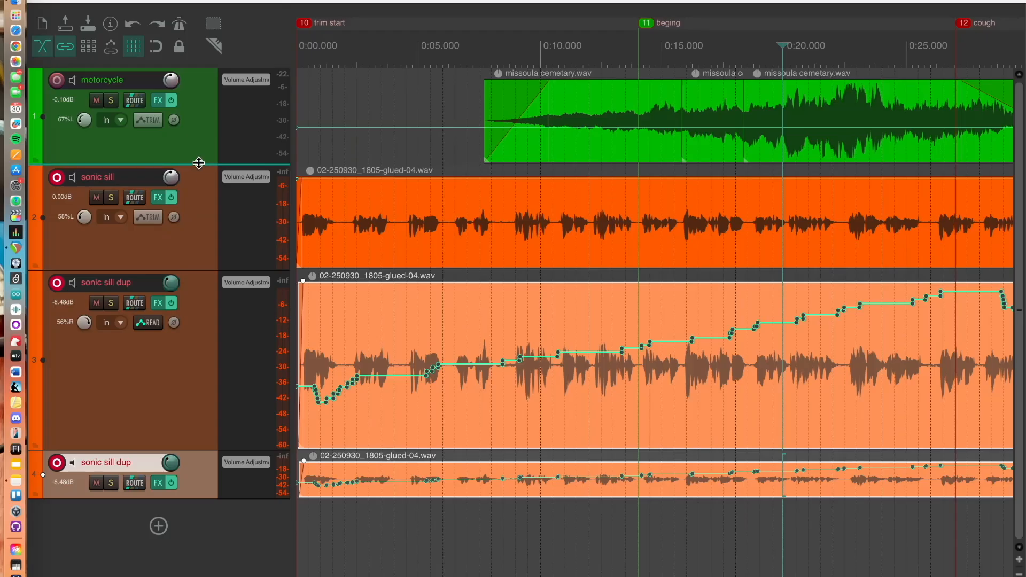
# Enlarge the motorcycle track's height and reset its pan to center
pyautogui.moveTo(199, 163); pyautogui.dragTo(226, 351)
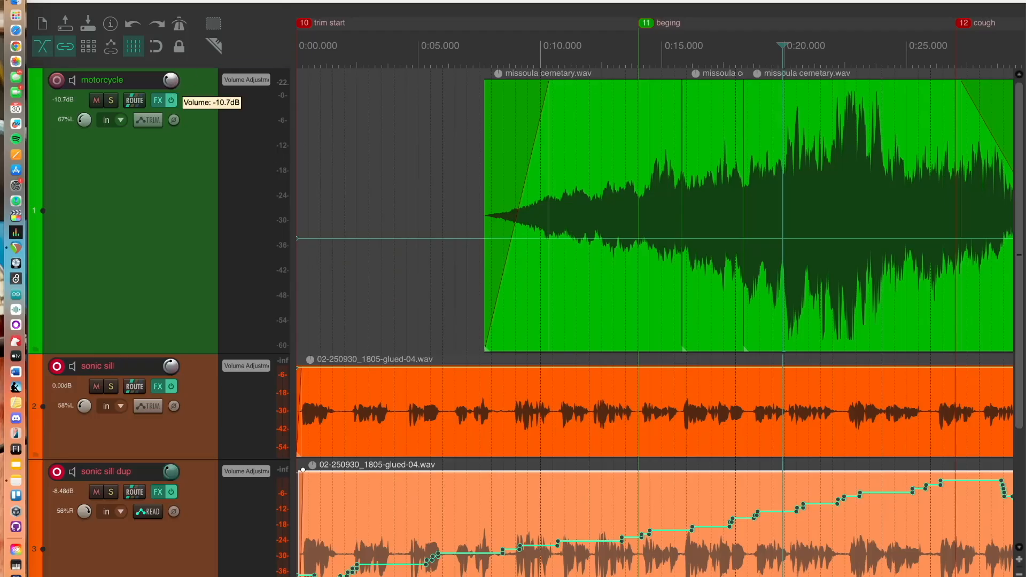
pyautogui.press('super+m')
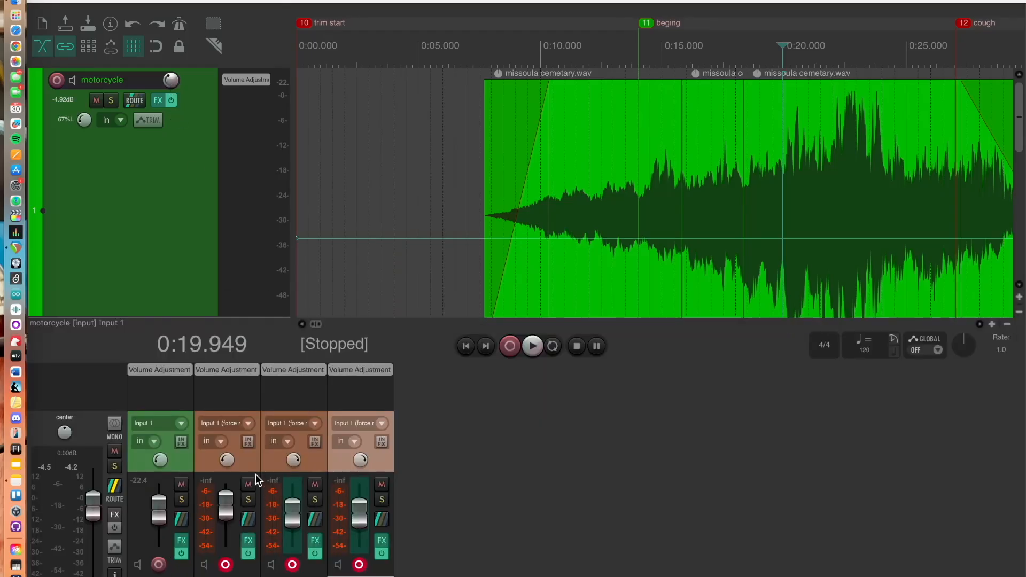
pyautogui.moveTo(149, 462)
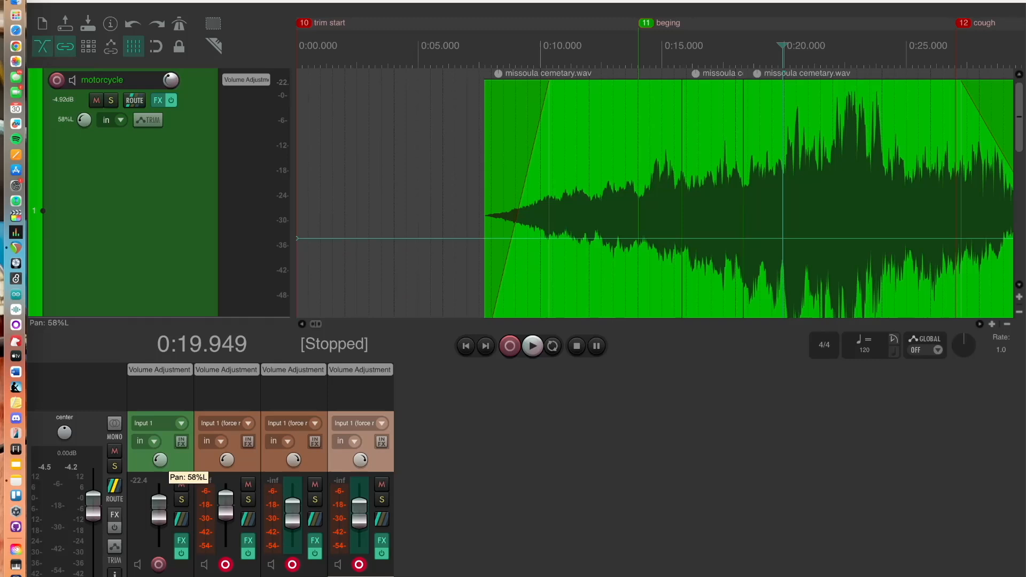
pyautogui.moveTo(158, 461); pyautogui.dragTo(158, 465)
pyautogui.doubleClick(159, 461)
# Solo the motorcycle track and play the project from about 7 seconds
pyautogui.click(486, 58)
pyautogui.click(111, 101)
pyautogui.press('space')
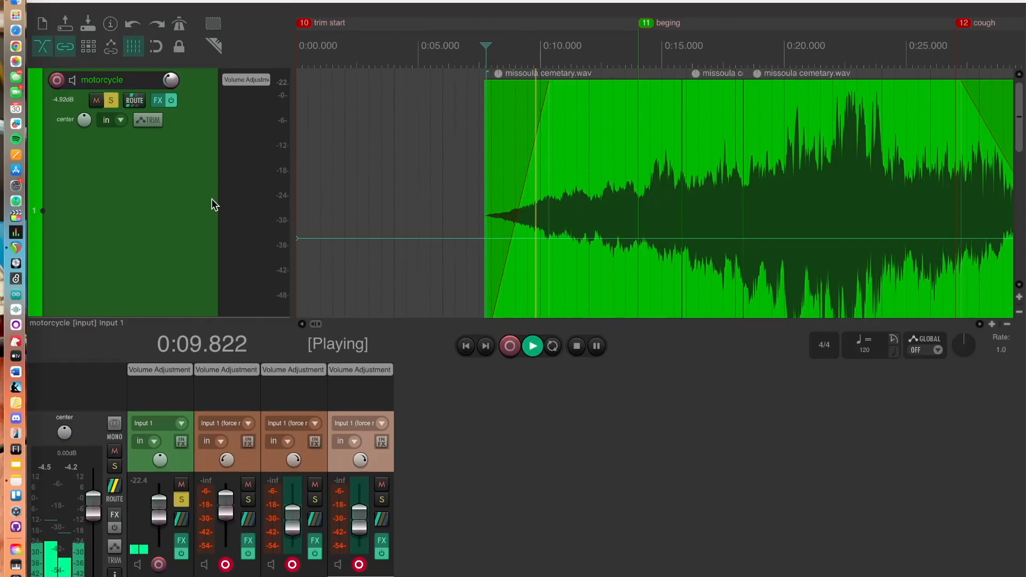
# Mute the lower sonic sill dup track
pyautogui.scroll(-5, 212, 198)
pyautogui.click(96, 249)
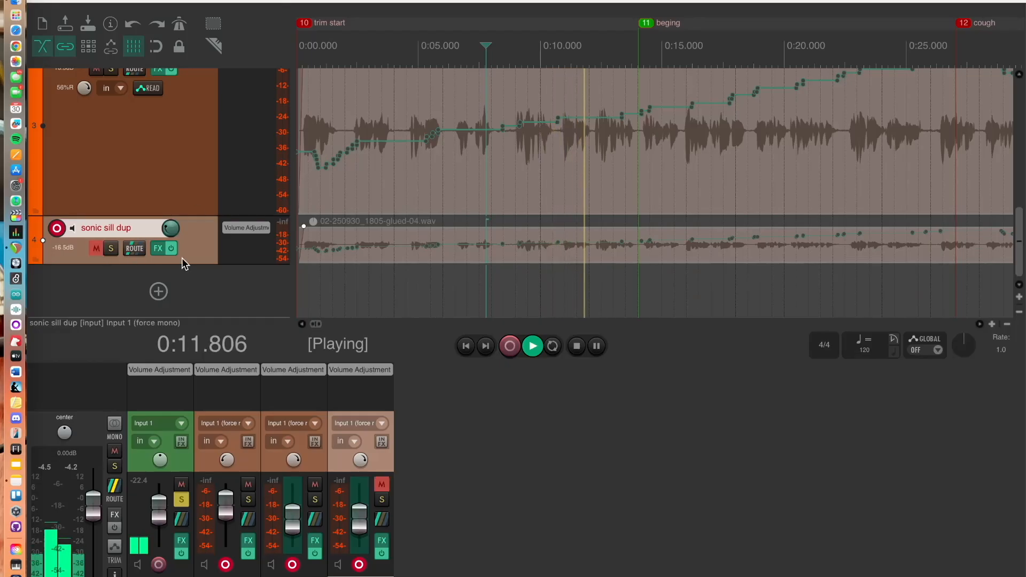
pyautogui.scroll(5, 182, 258)
pyautogui.scroll(-4, 135, 268)
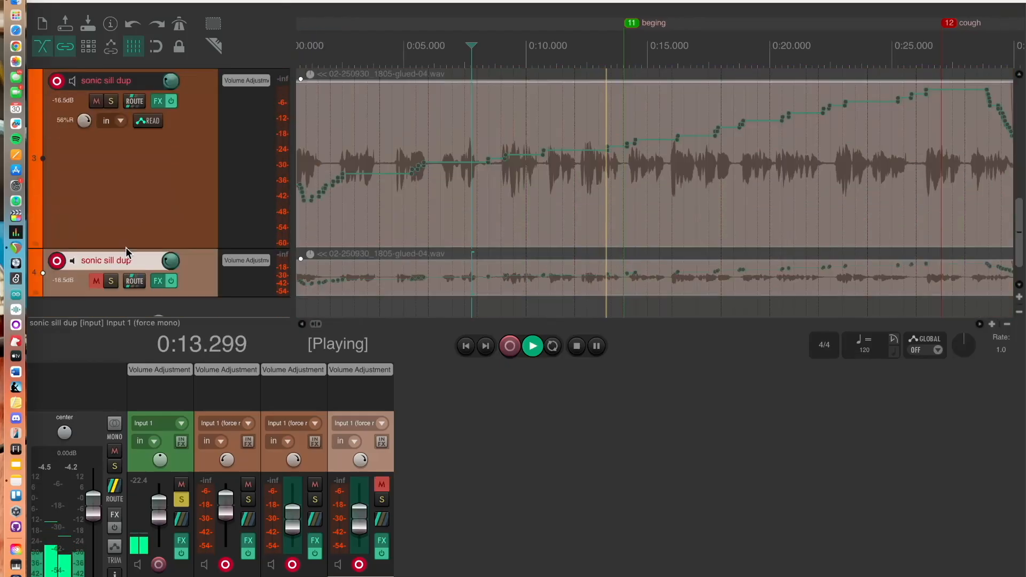
# Mute and unmute the two sonic sill dup tracks in turn to compare them, leaving both unmuted
pyautogui.click(96, 101)
pyautogui.scroll(5, 298, 170)
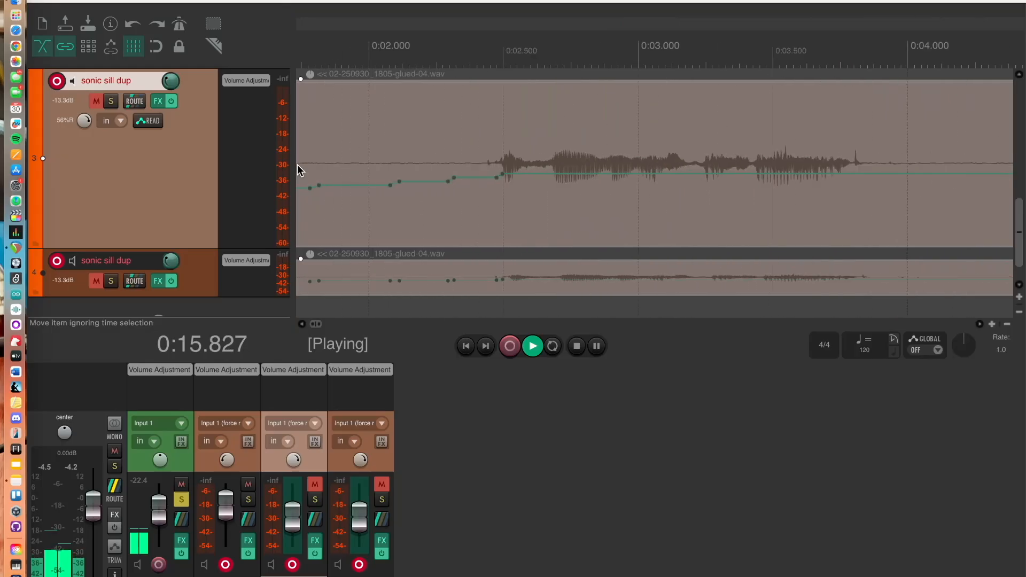
pyautogui.click(97, 280)
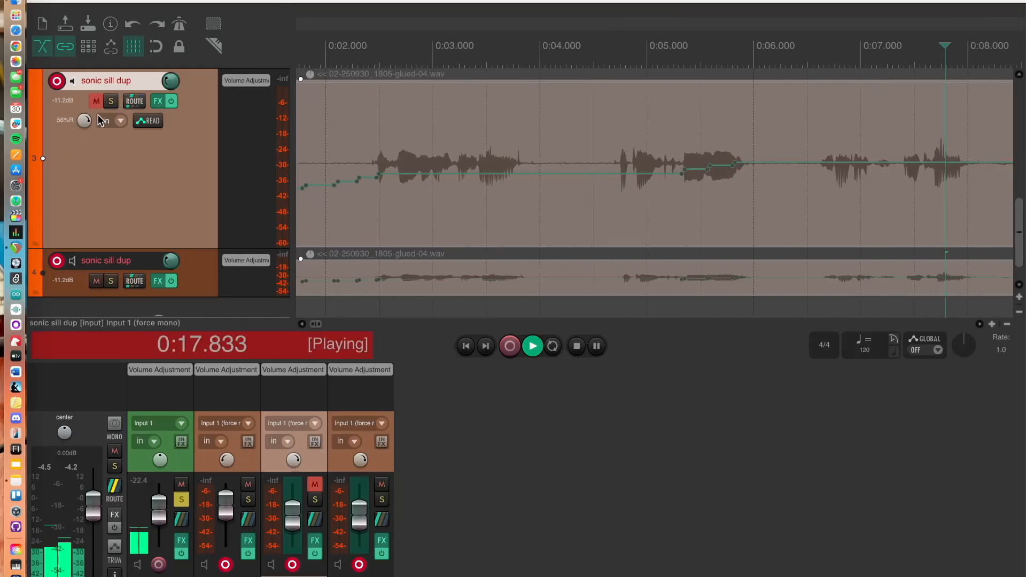
pyautogui.click(98, 101)
# Raise the motorcycle track's volume to about -3.24 dB while listening, then stop playback
pyautogui.scroll(10, 153, 157)
pyautogui.hscroll(2, 153, 157)
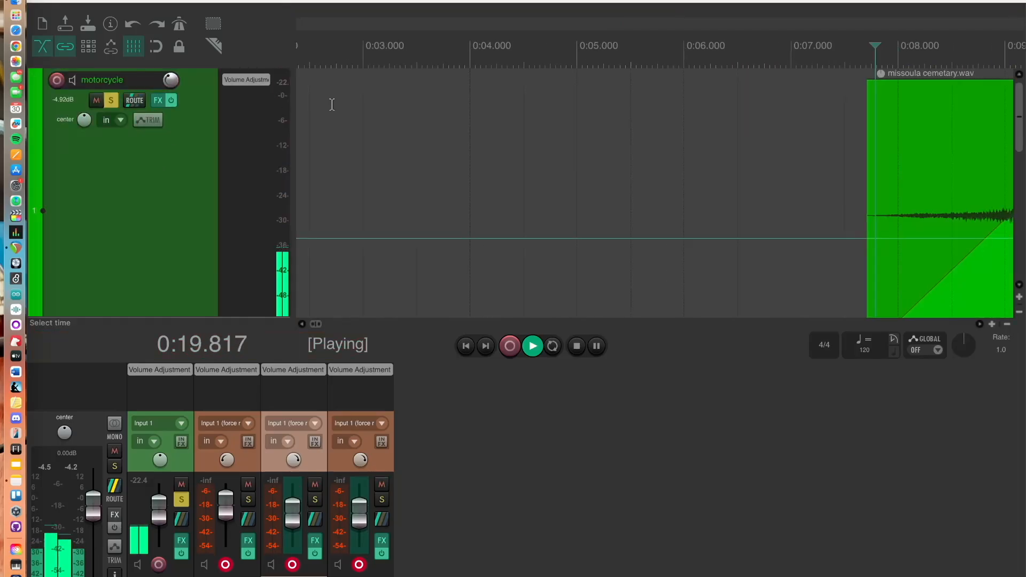
pyautogui.scroll(3, 454, 144)
pyautogui.hscroll(3, 454, 144)
pyautogui.hscroll(10, 454, 144)
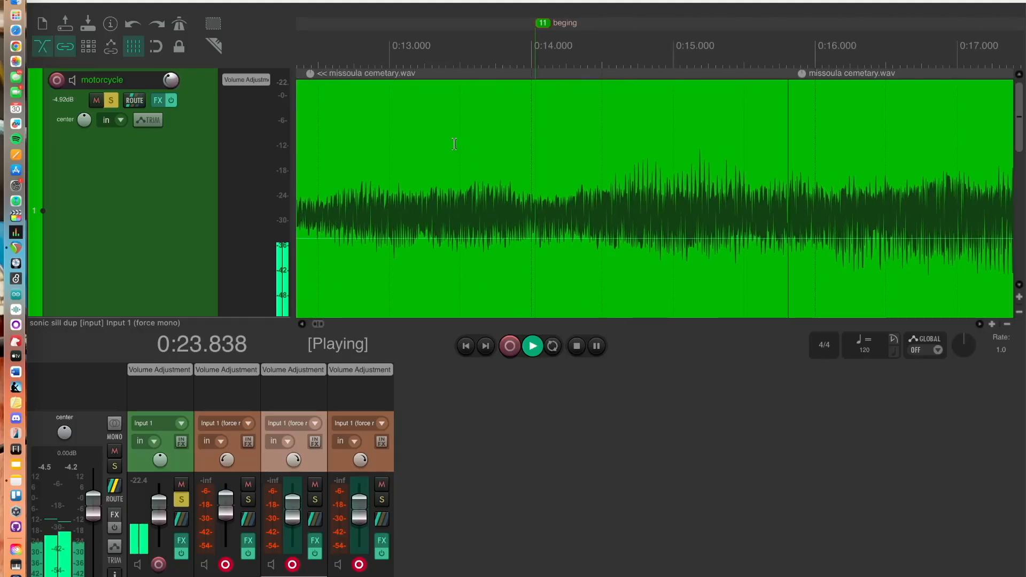
pyautogui.moveTo(171, 80)
pyautogui.mouseDown()
pyautogui.moveTo(171, 39)
pyautogui.moveTo(171, 75)
pyautogui.mouseUp()
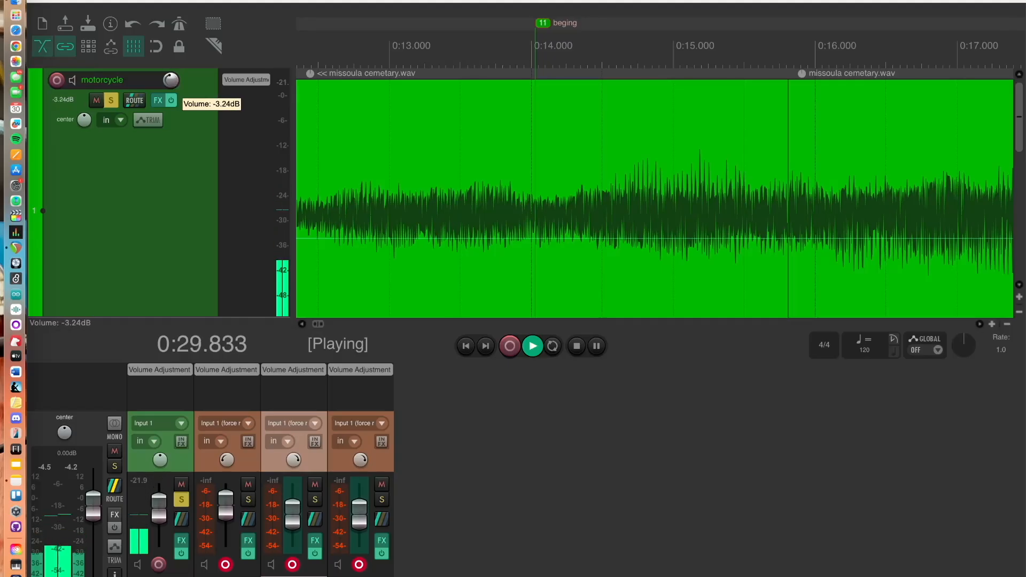
pyautogui.press('space')
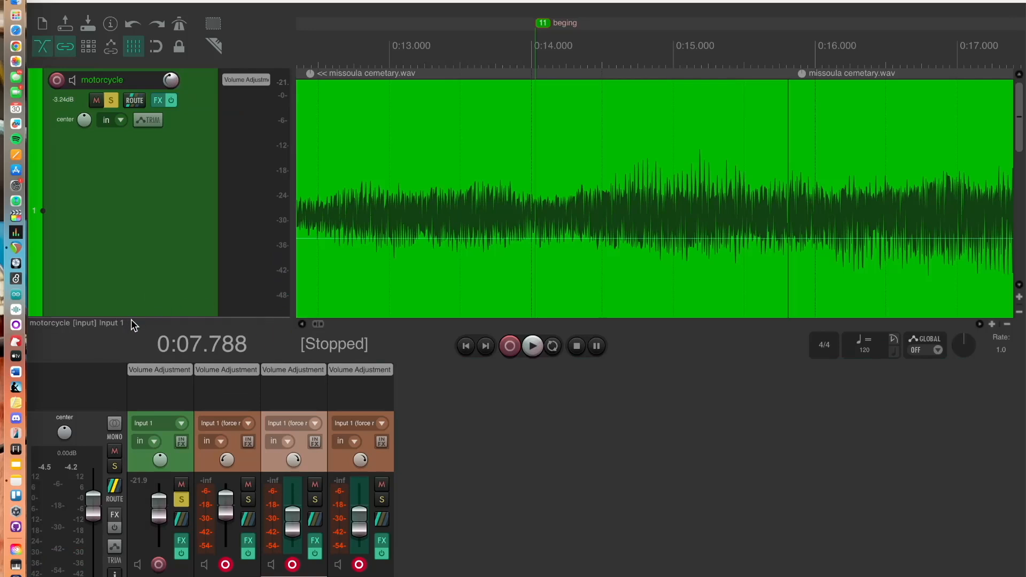
# Hide the mixer and enlarge the motorcycle track's height
pyautogui.moveTo(173, 84)
pyautogui.hotkey('alt', 'd')
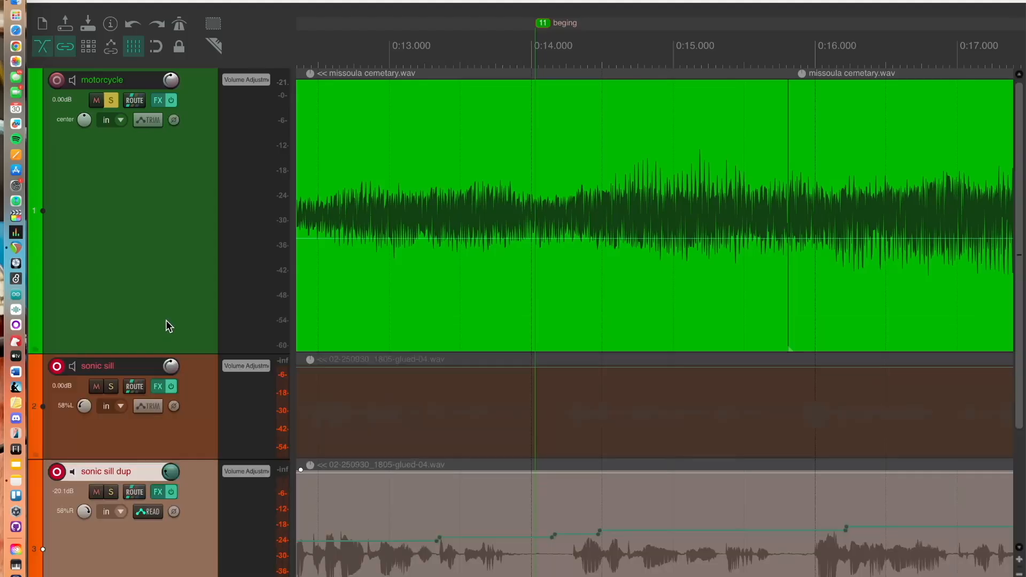
pyautogui.moveTo(200, 353); pyautogui.dragTo(197, 448)
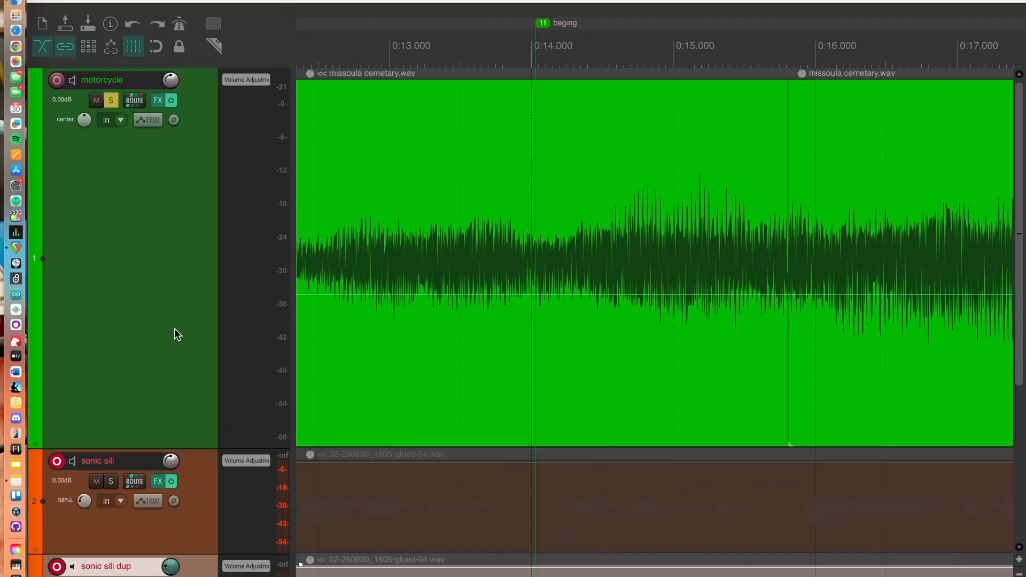
# Unsolo the motorcycle track and shrink its height back
pyautogui.click(110, 101)
pyautogui.hscroll(-10, 329, 206)
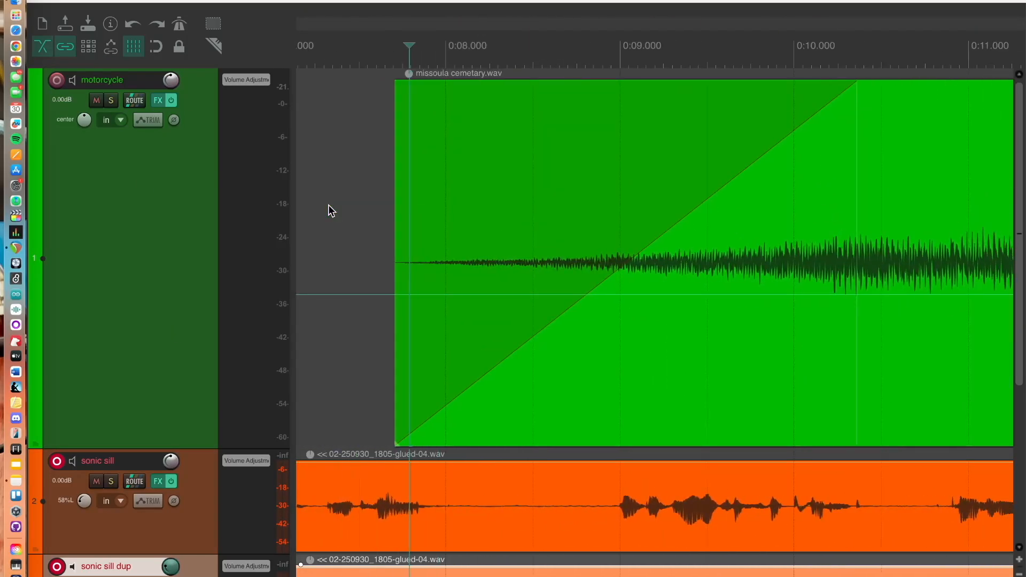
pyautogui.moveTo(194, 447); pyautogui.dragTo(187, 359)
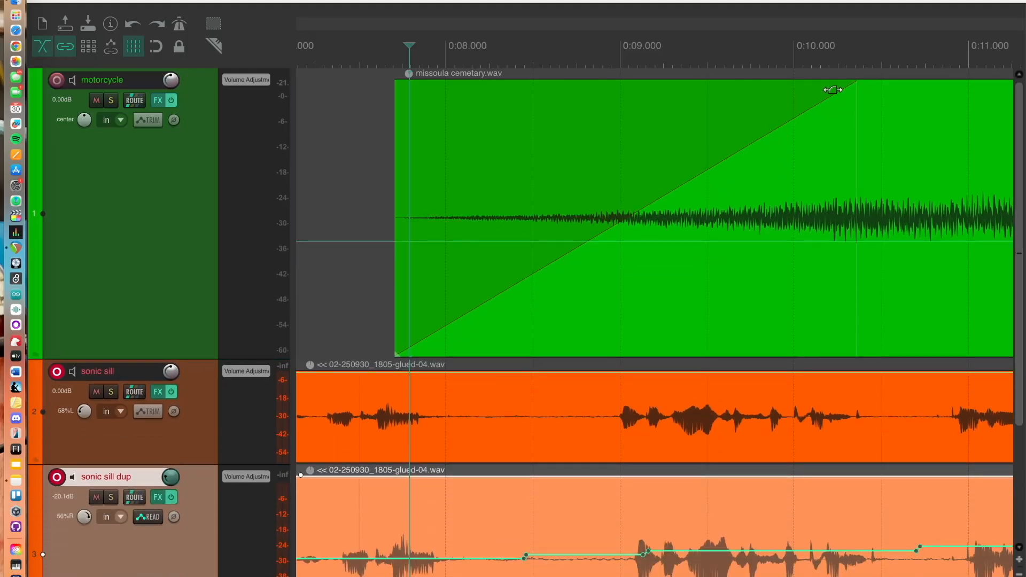
# Enable the motorcycle track's Pan envelope in its envelope manager, then close the window
pyautogui.scroll(-5, 832, 90)
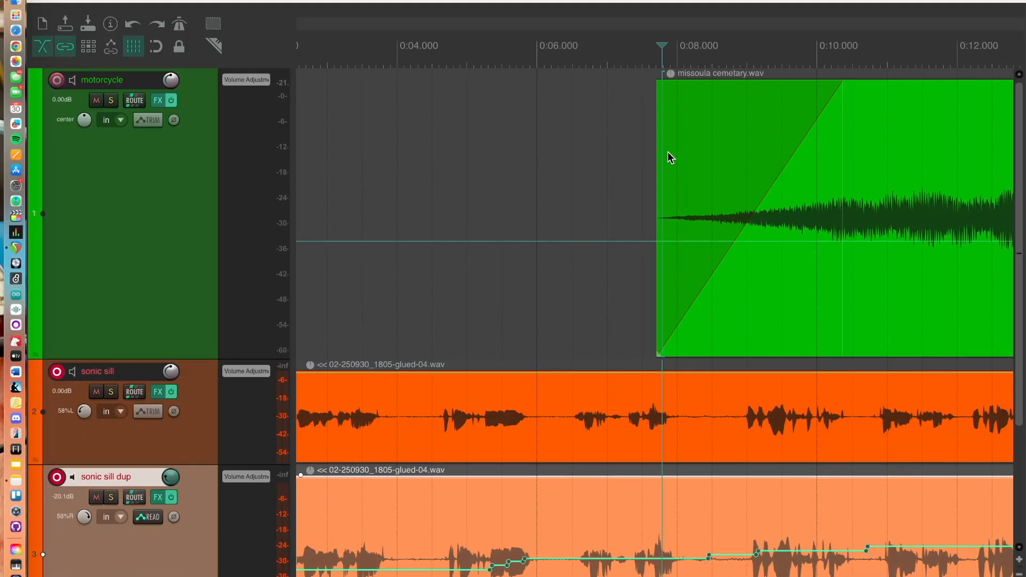
pyautogui.hscroll(-5, 668, 152)
pyautogui.hscroll(15, 668, 151)
pyautogui.scroll(-8, 668, 152)
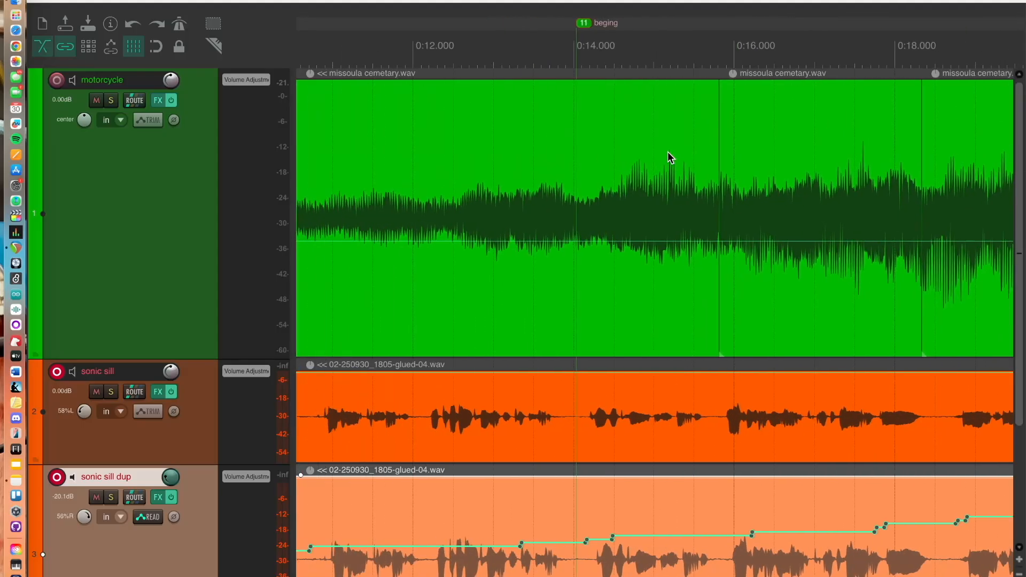
pyautogui.scroll(-1, 668, 151)
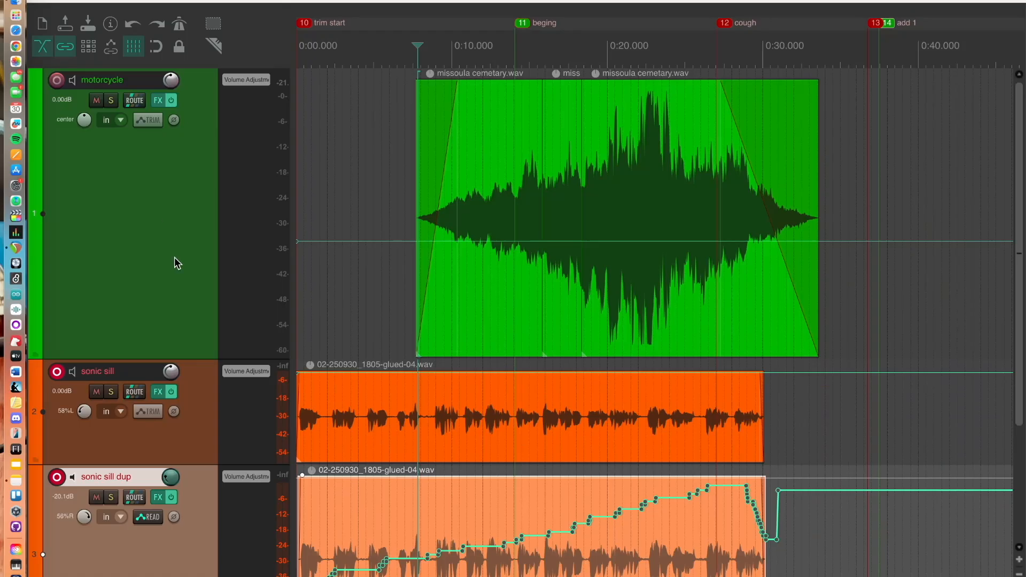
pyautogui.click(175, 219)
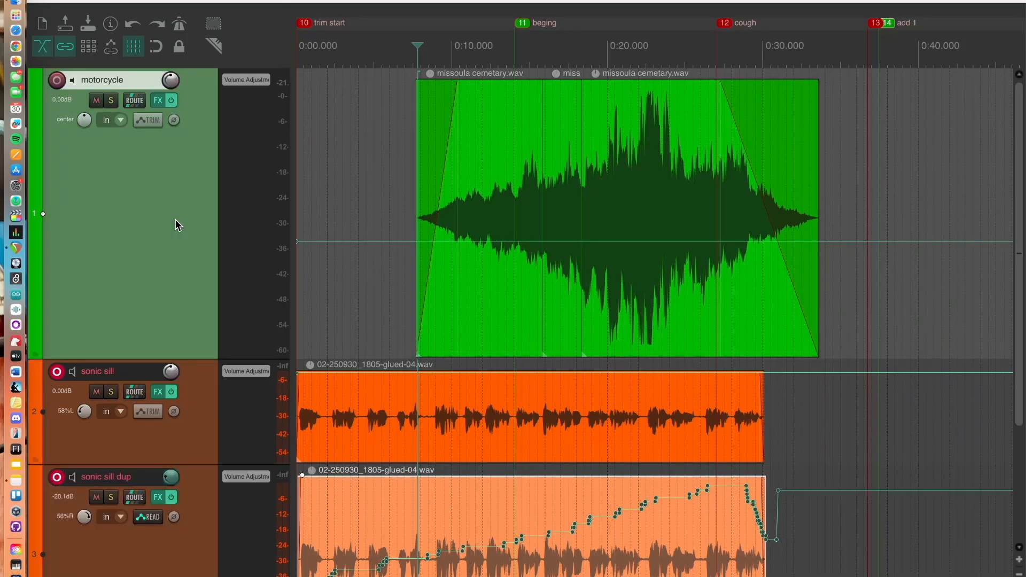
pyautogui.click(151, 121)
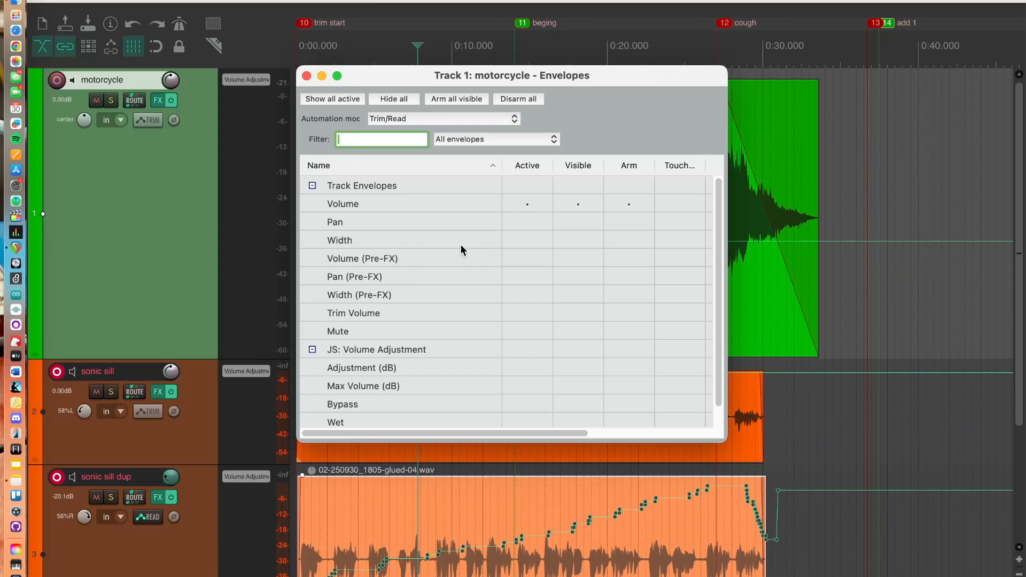
pyautogui.click(527, 223)
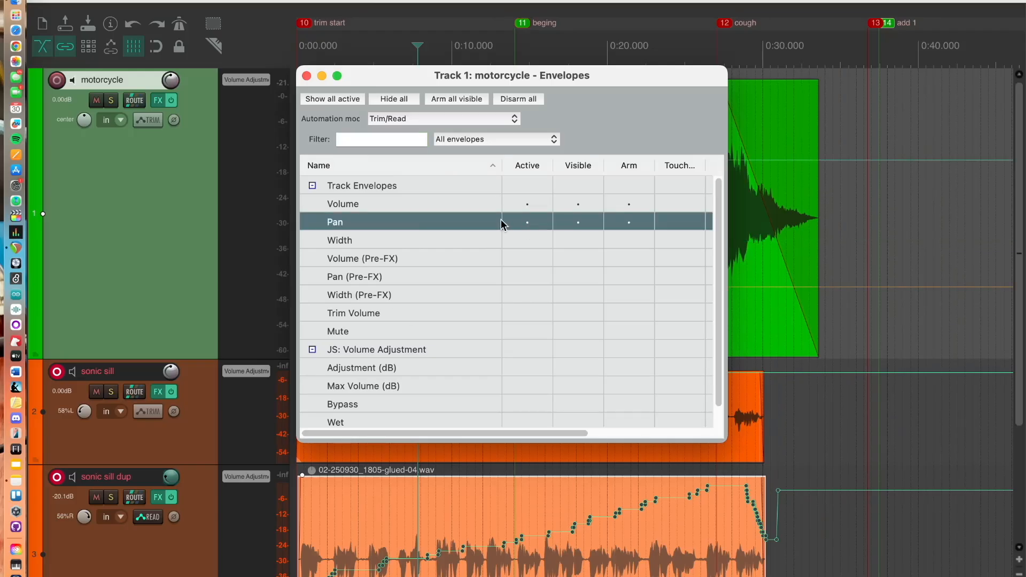
pyautogui.moveTo(492, 81); pyautogui.dragTo(1025, 124)
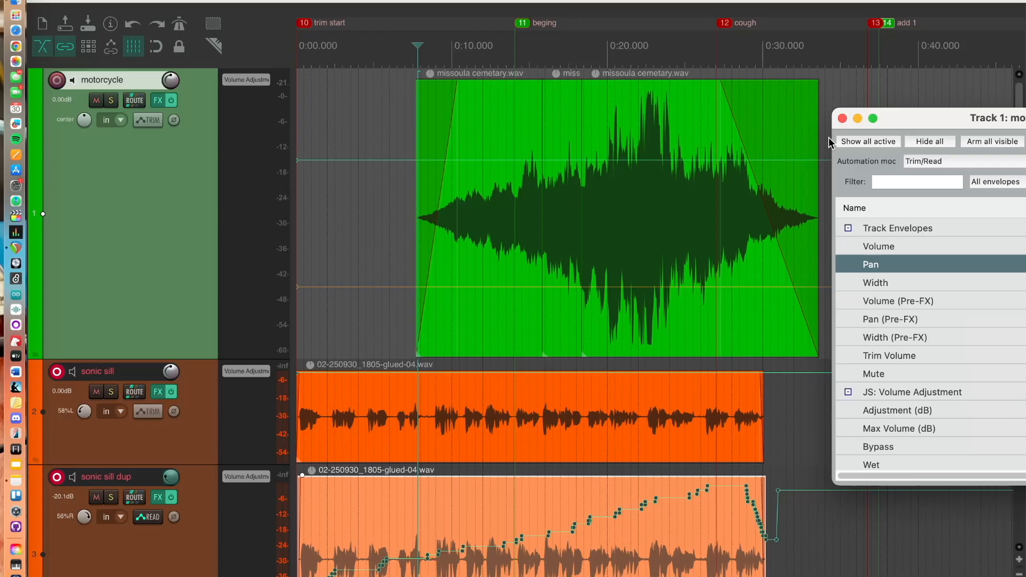
pyautogui.click(843, 118)
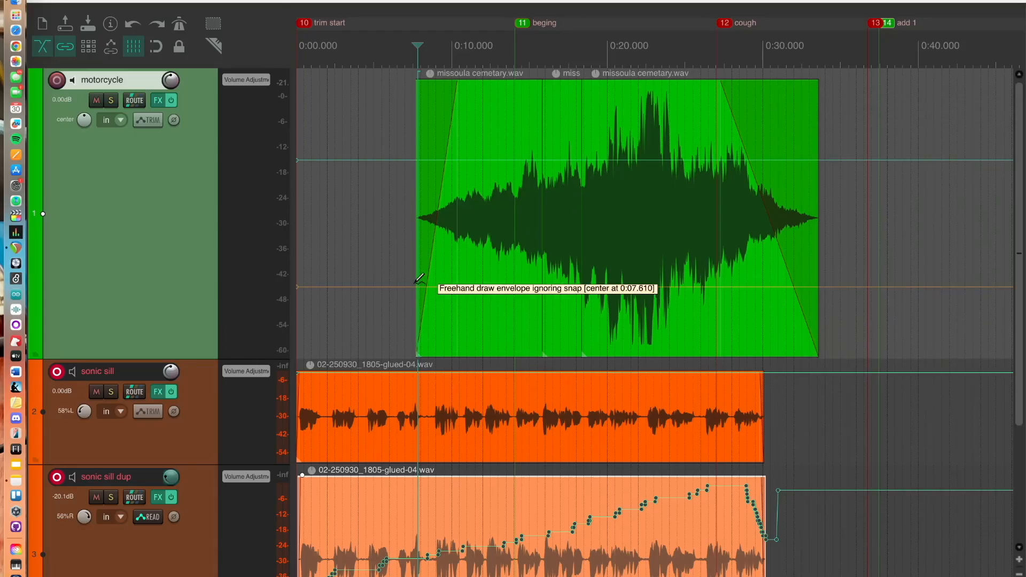
# Freehand-draw a pan envelope across the motorcycle item and start playback
pyautogui.moveTo(407, 287)
pyautogui.mouseDown()
pyautogui.moveTo(510, 304)
pyautogui.moveTo(684, 307)
pyautogui.moveTo(820, 274)
pyautogui.moveTo(825, 220)
pyautogui.mouseUp()
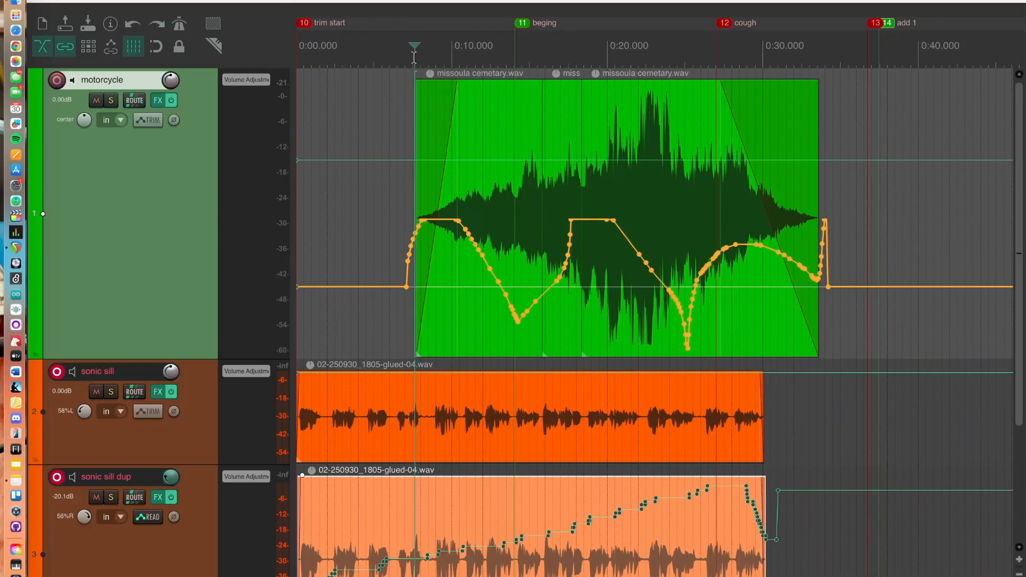
pyautogui.press('space')
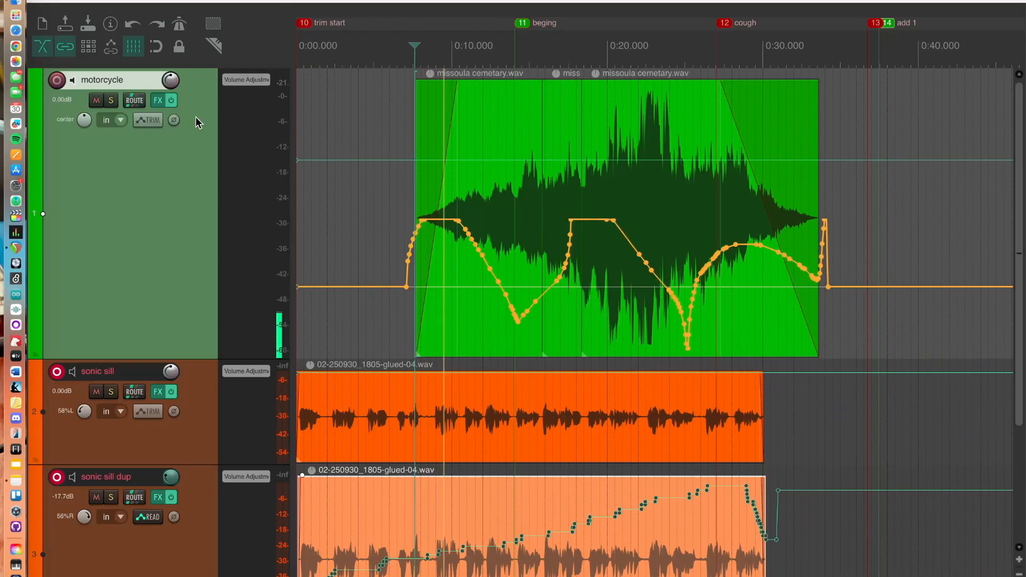
# Set the motorcycle volume to +12 dB, sonic sill to -80.6 dB and the upper dup to -12.2 dB
pyautogui.moveTo(171, 81); pyautogui.dragTo(171, 67)
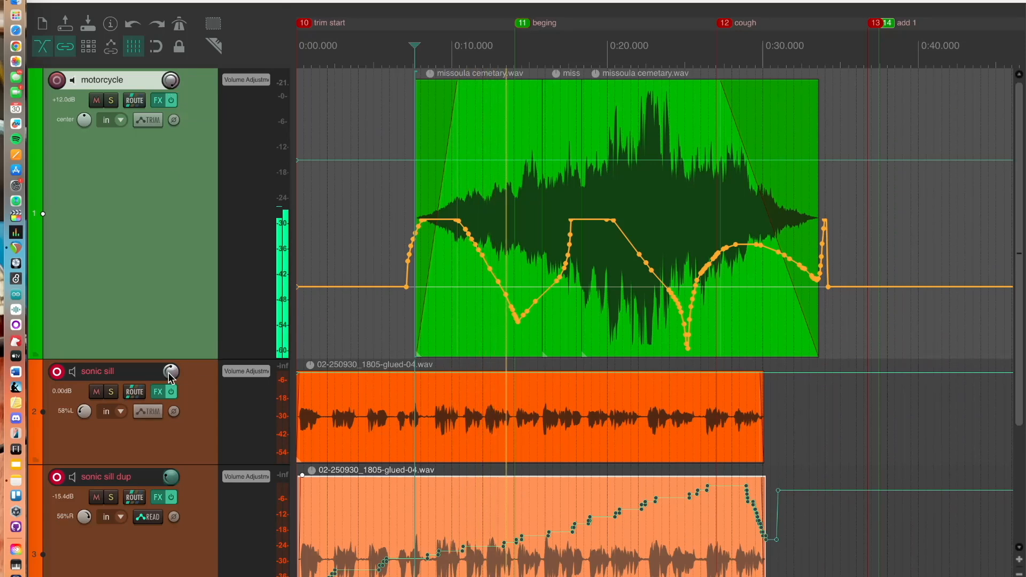
pyautogui.moveTo(168, 373); pyautogui.dragTo(168, 422)
pyautogui.moveTo(168, 482); pyautogui.dragTo(168, 508)
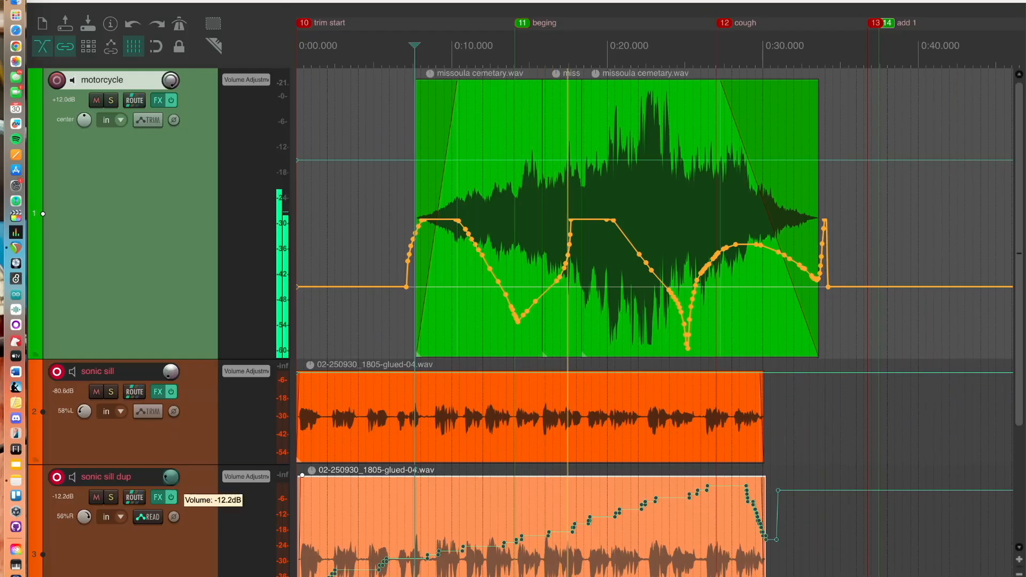
# Mute the sonic sill track and both sonic sill dup tracks
pyautogui.scroll(-3, 175, 417)
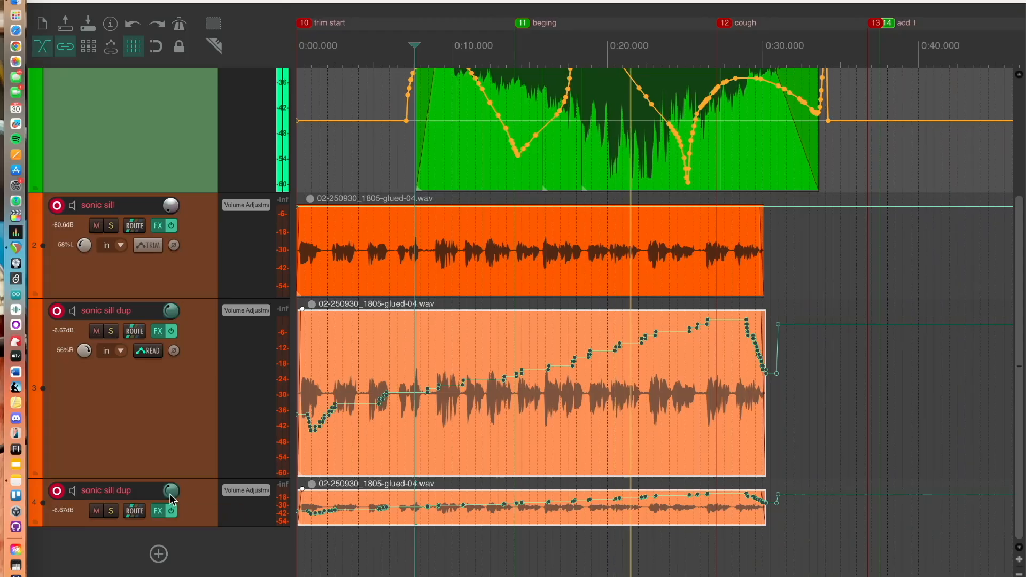
pyautogui.scroll(3, 147, 283)
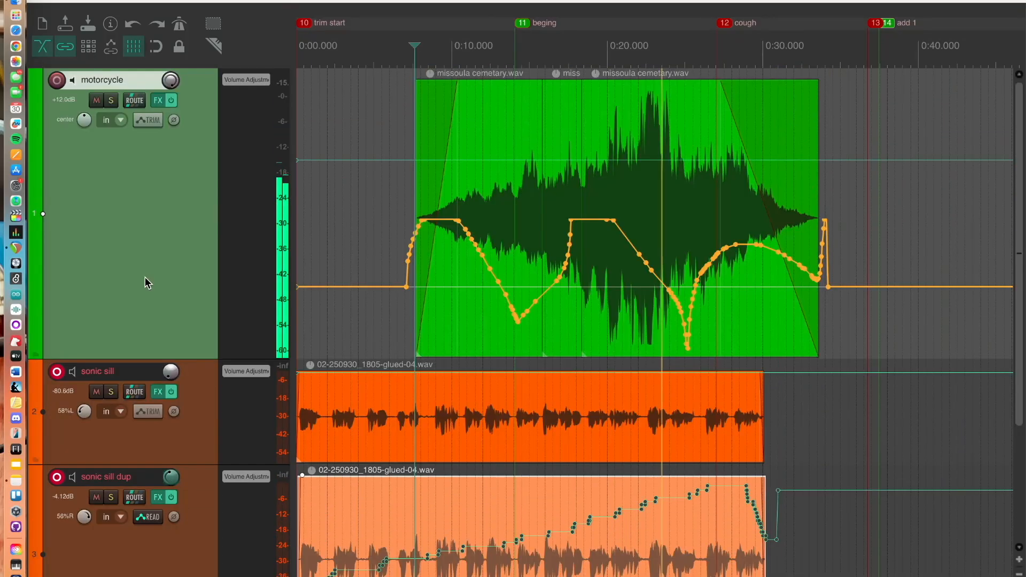
pyautogui.click(96, 392)
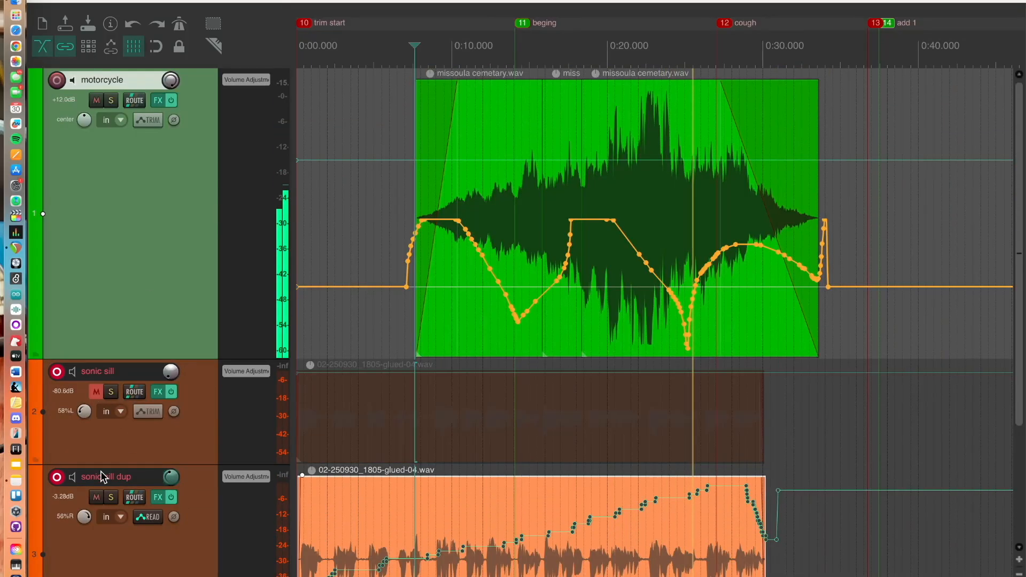
pyautogui.click(97, 497)
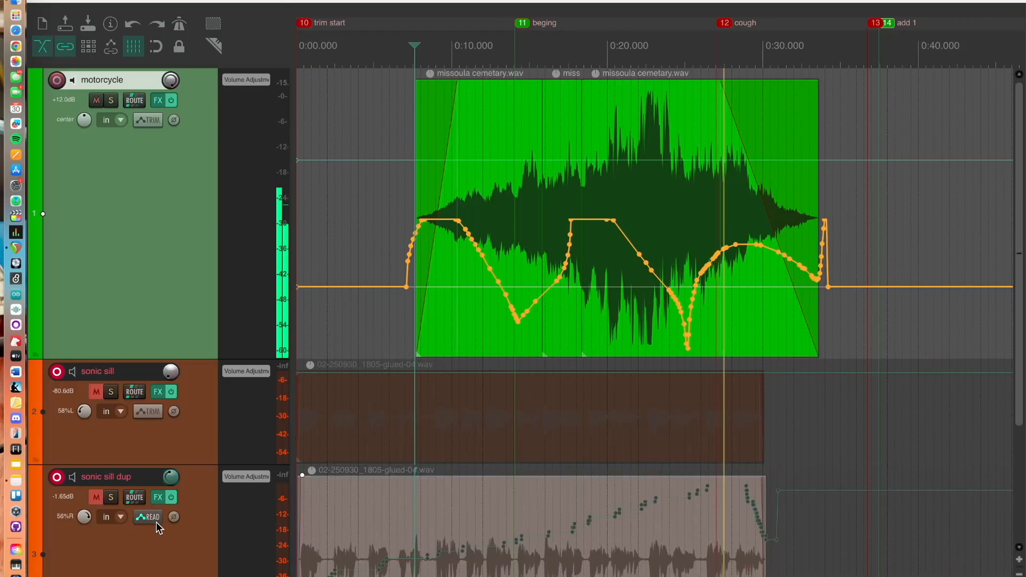
pyautogui.scroll(-3, 156, 521)
pyautogui.click(97, 514)
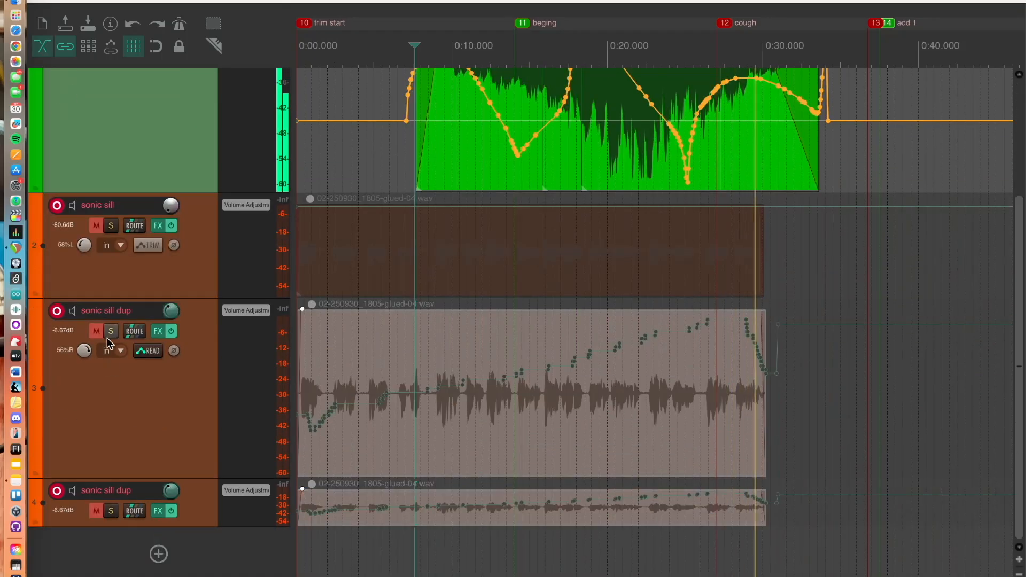
# Move the edit cursor to the item start and undo the mutes, volume changes and pan envelope drawing
pyautogui.scroll(3, 107, 338)
pyautogui.hscroll(1, 120, 320)
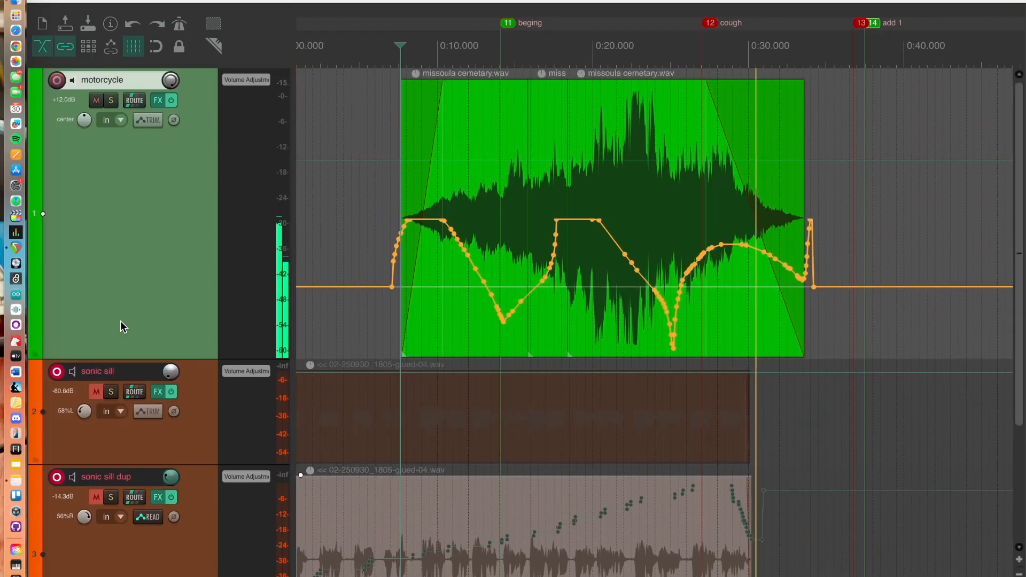
pyautogui.click(405, 45)
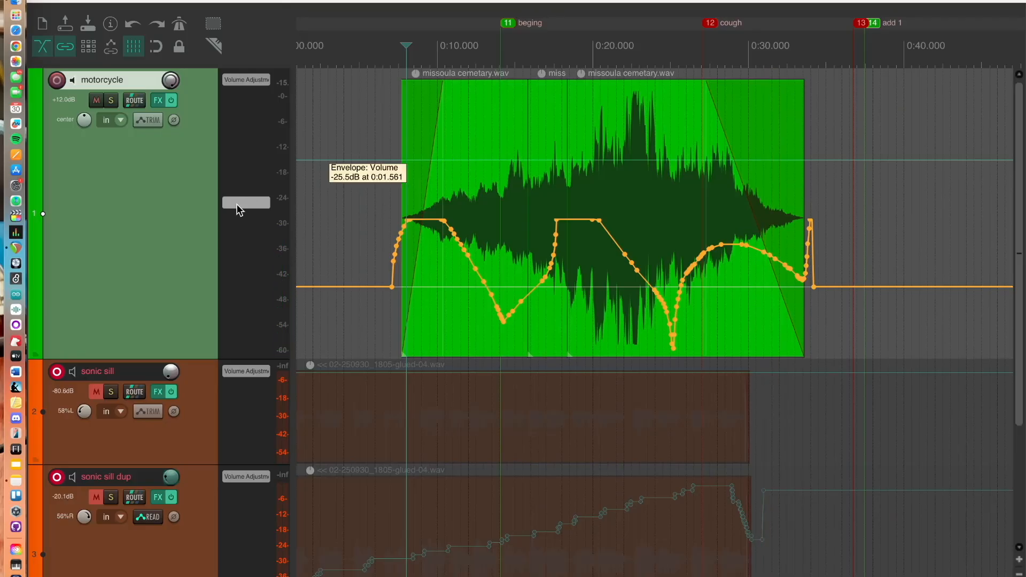
pyautogui.press('super+z')
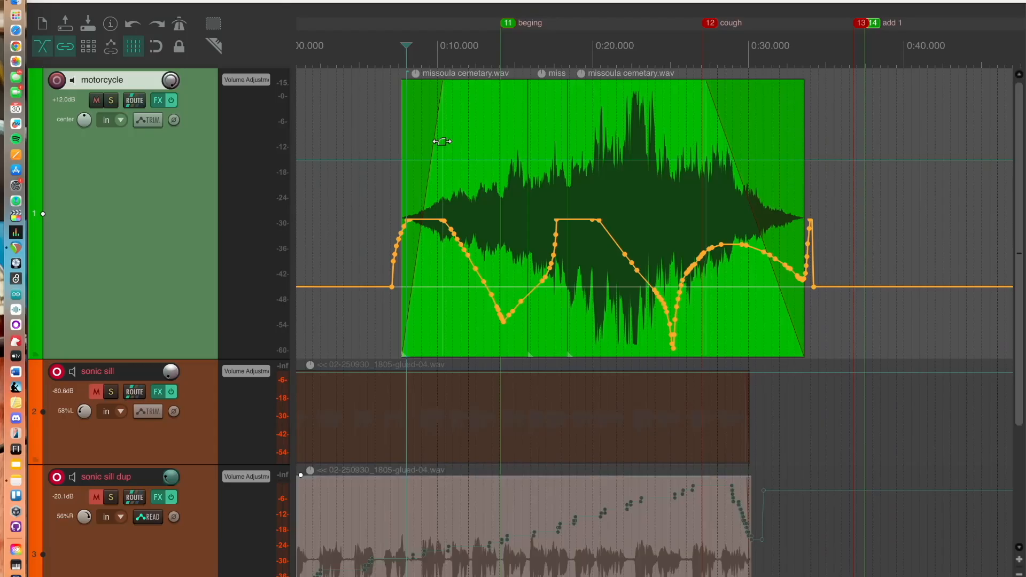
pyautogui.press('super+z')
pyautogui.press('super+z')
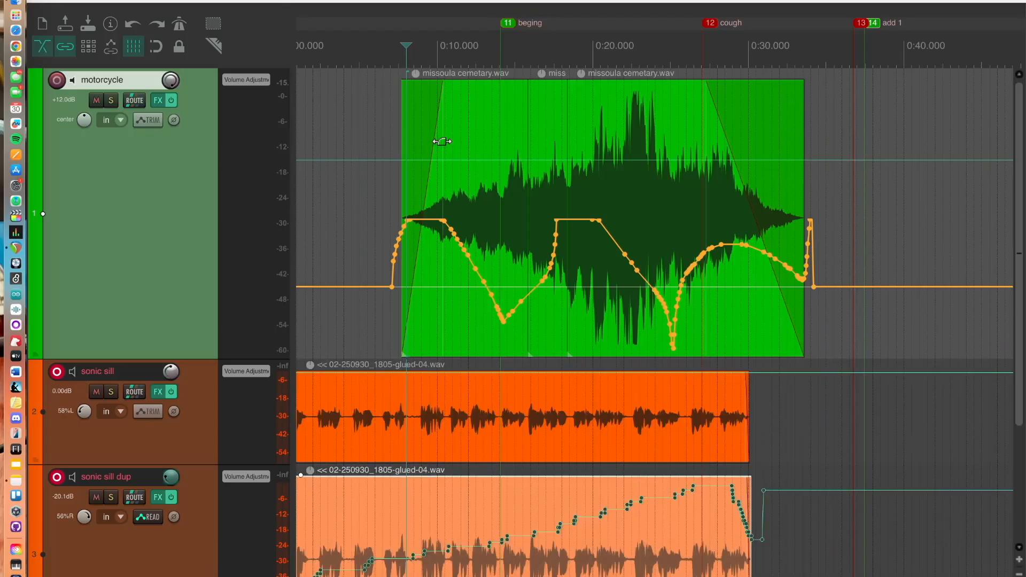
pyautogui.press('super+z')
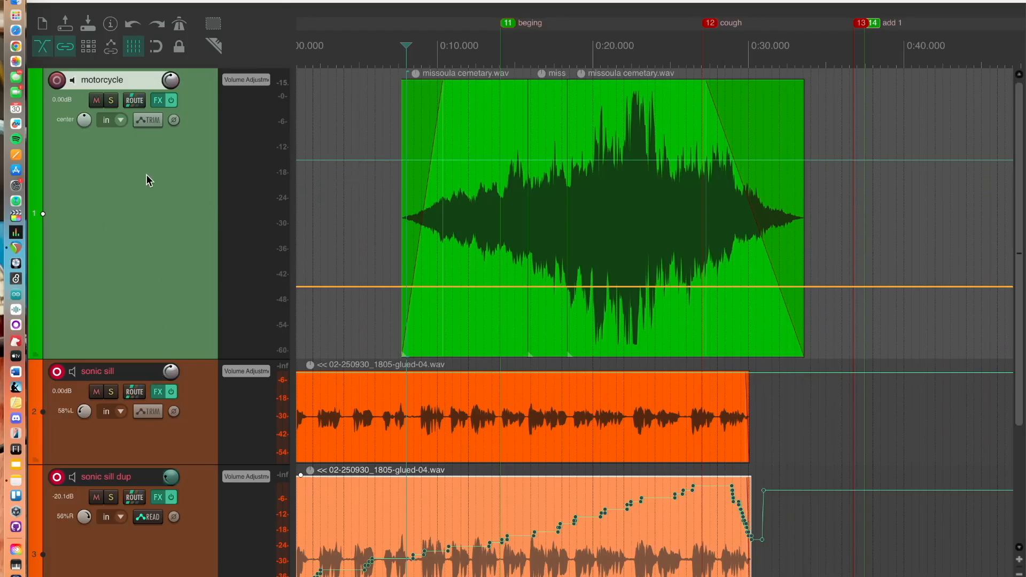
# Open the mixer and set the motorcycle track's automation mode to Latch
pyautogui.press('super+m')
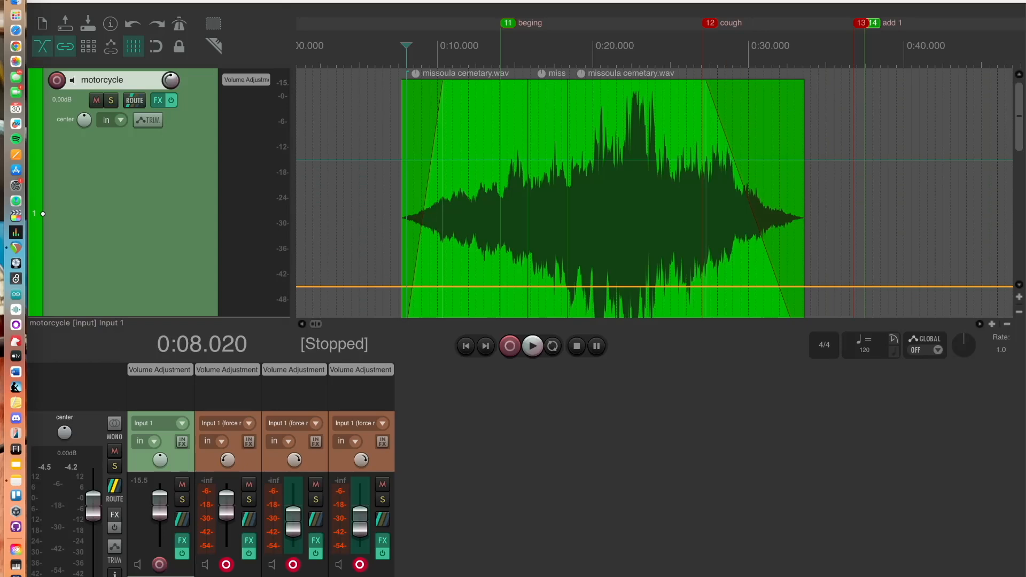
pyautogui.rightClick(177, 576)
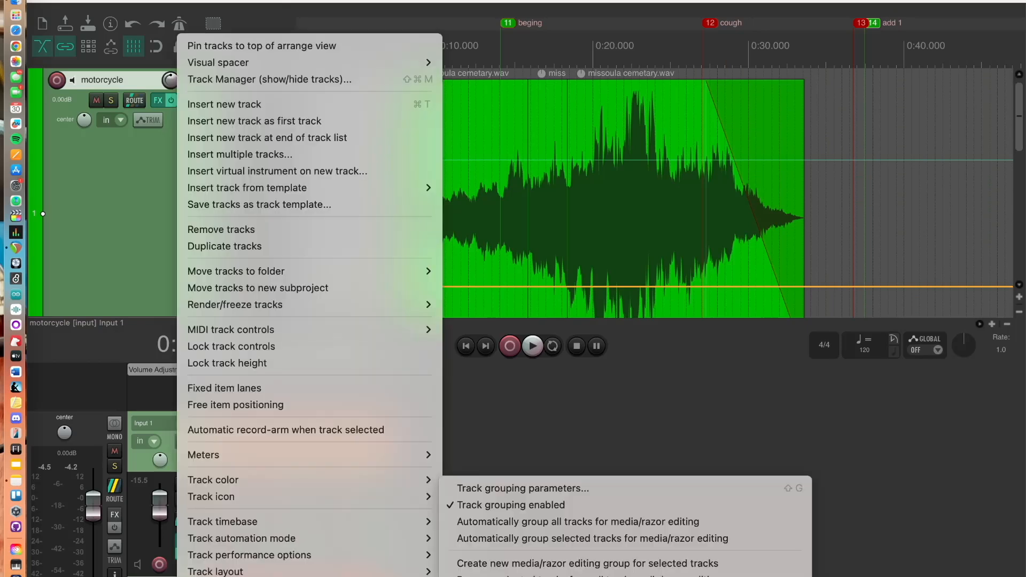
pyautogui.moveTo(305, 536)
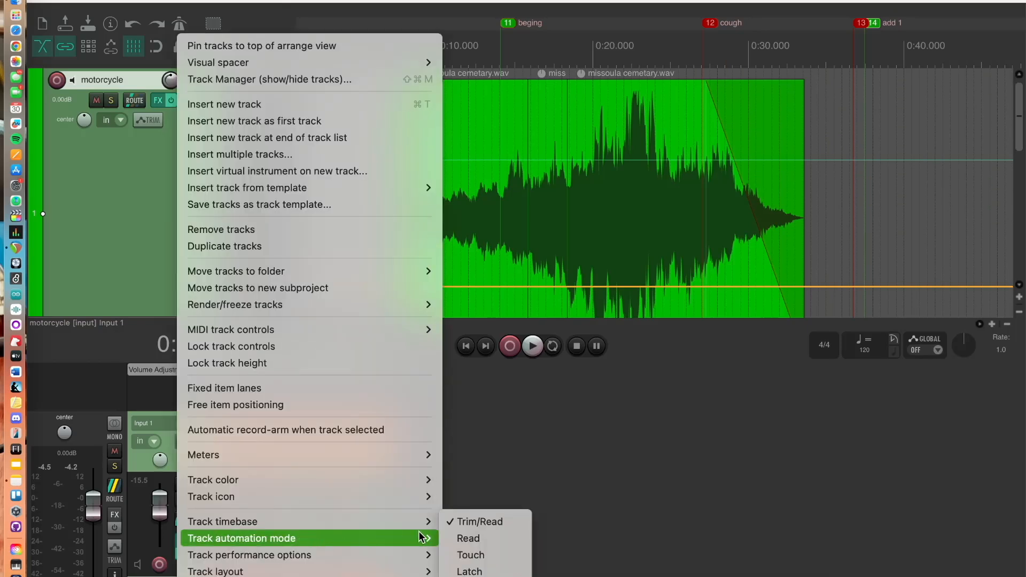
pyautogui.click(471, 571)
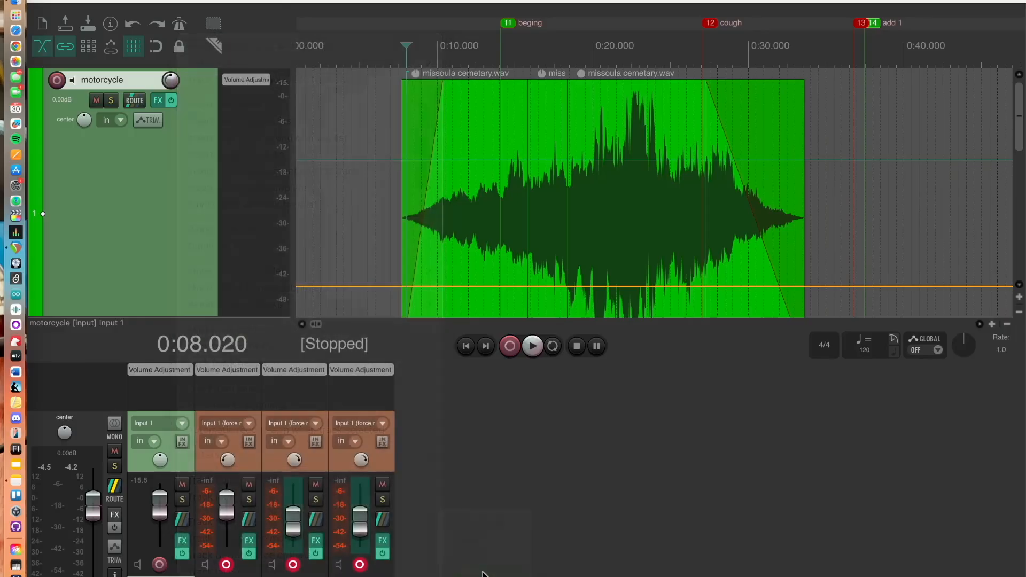
# Record pan automation on the motorcycle track by sweeping its pan knob from left to right during playback
pyautogui.click(161, 459)
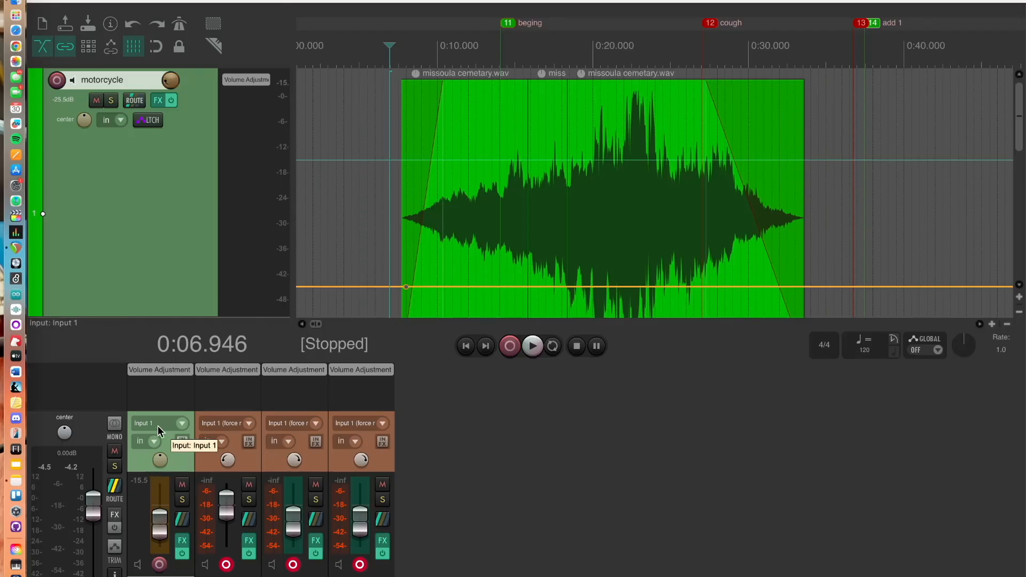
pyautogui.moveTo(159, 463); pyautogui.dragTo(159, 513)
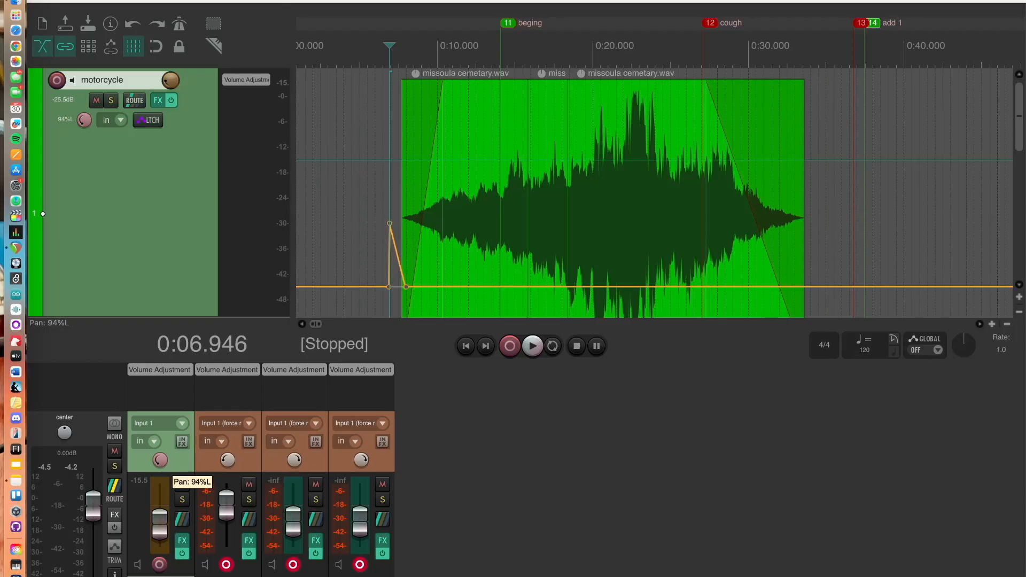
pyautogui.press('space')
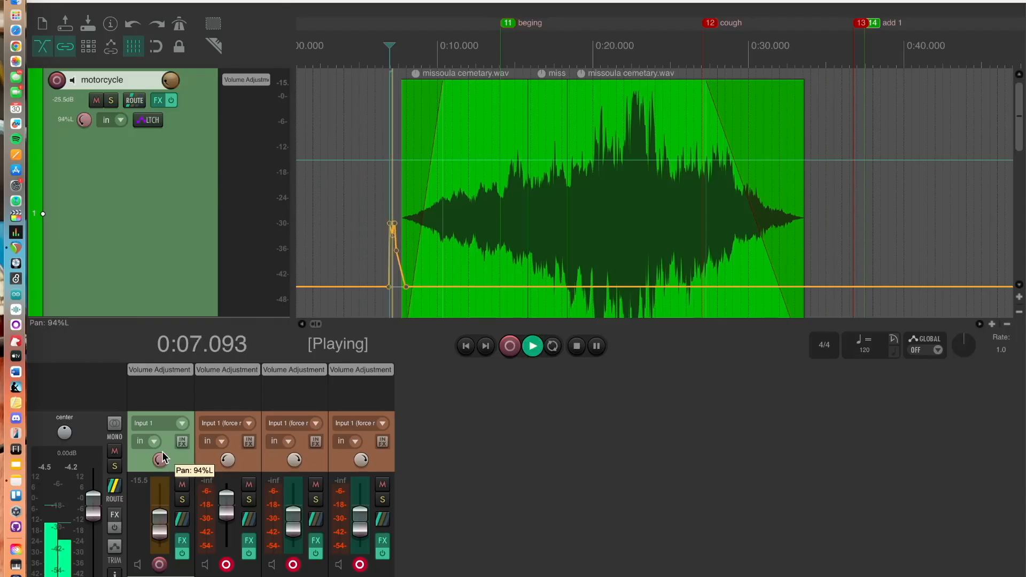
pyautogui.moveTo(161, 460); pyautogui.dragTo(162, 462)
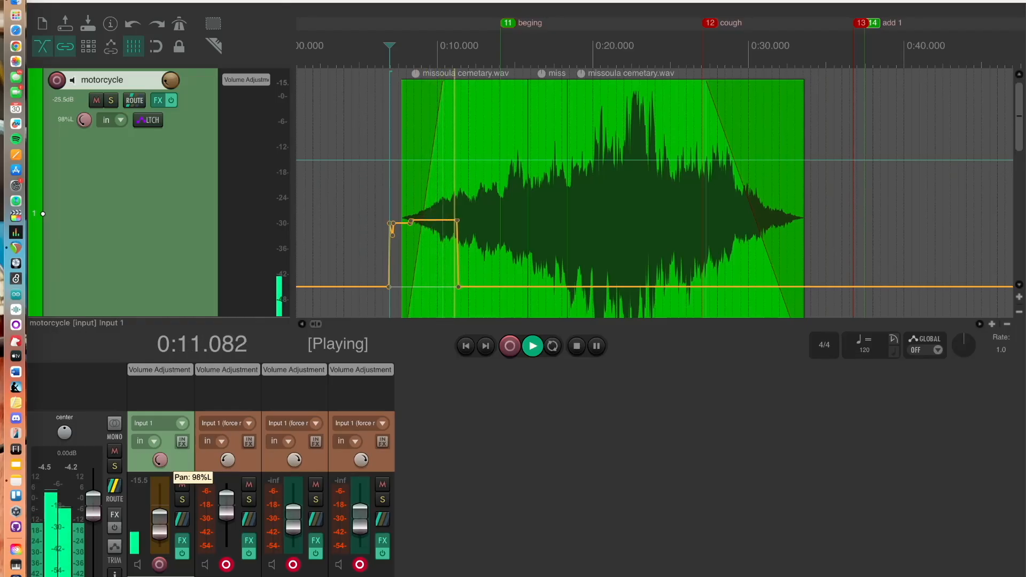
pyautogui.moveTo(162, 462); pyautogui.dragTo(162, 451)
pyautogui.moveTo(160, 460); pyautogui.dragTo(159, 431)
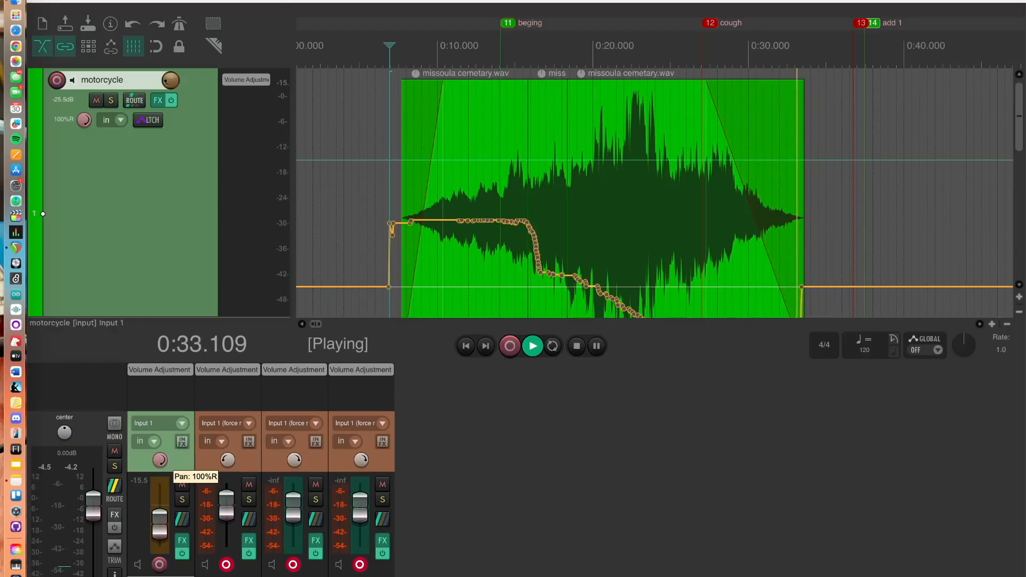
pyautogui.press('space')
pyautogui.press('space')
pyautogui.press('space')
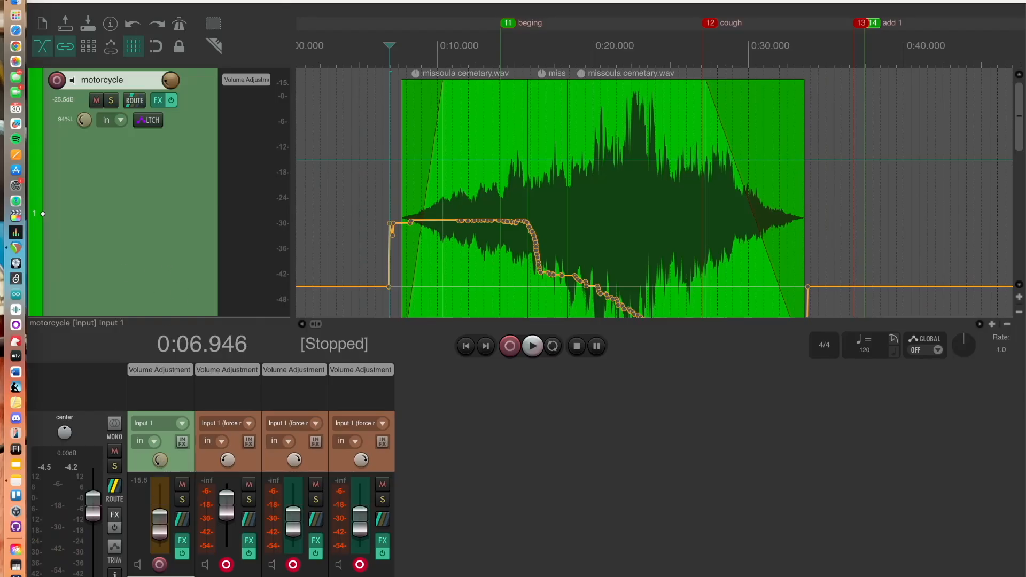
# Switch the motorcycle track's automation mode to Read and close the mixer
pyautogui.rightClick(172, 187)
pyautogui.moveTo(302, 540)
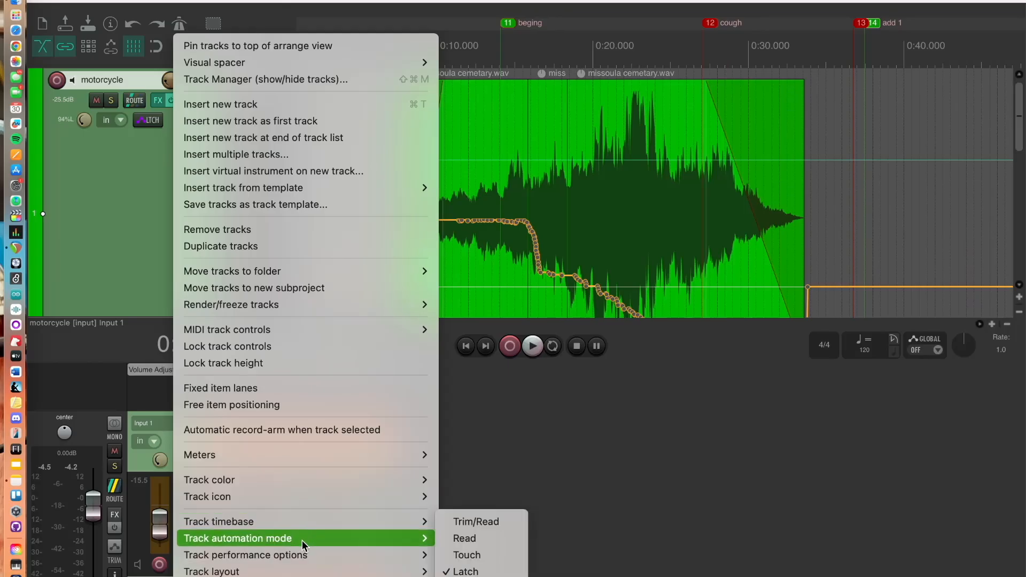
pyautogui.click(470, 540)
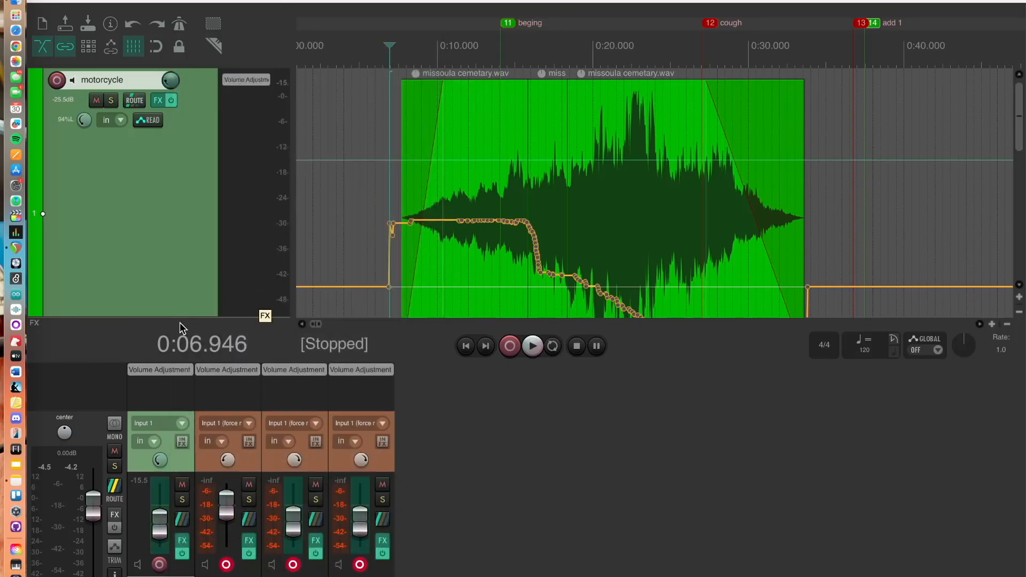
pyautogui.press('super+m')
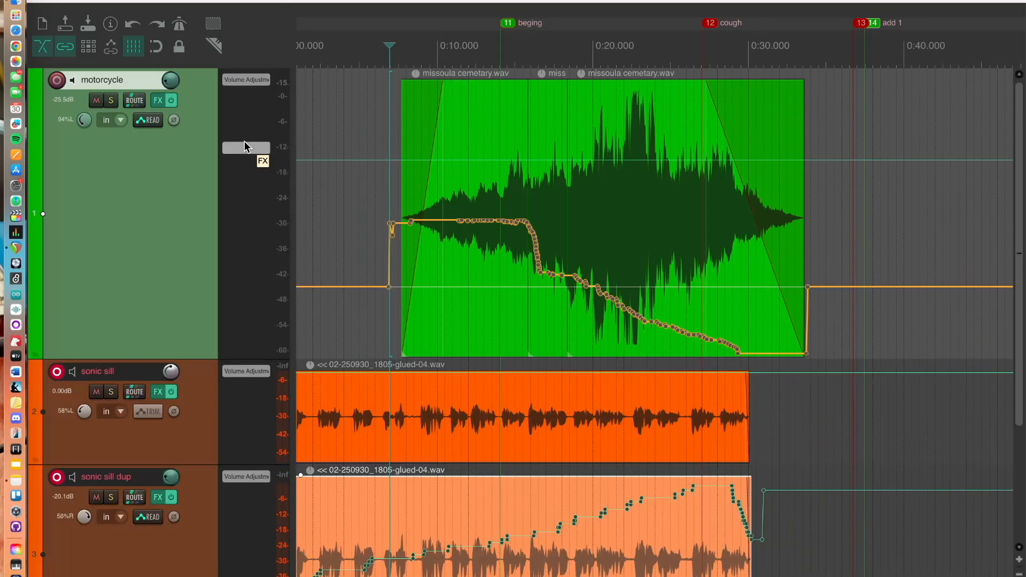
# Mute the sonic sill track and both sonic sill dup tracks
pyautogui.click(95, 393)
pyautogui.click(97, 497)
pyautogui.scroll(-3, 95, 498)
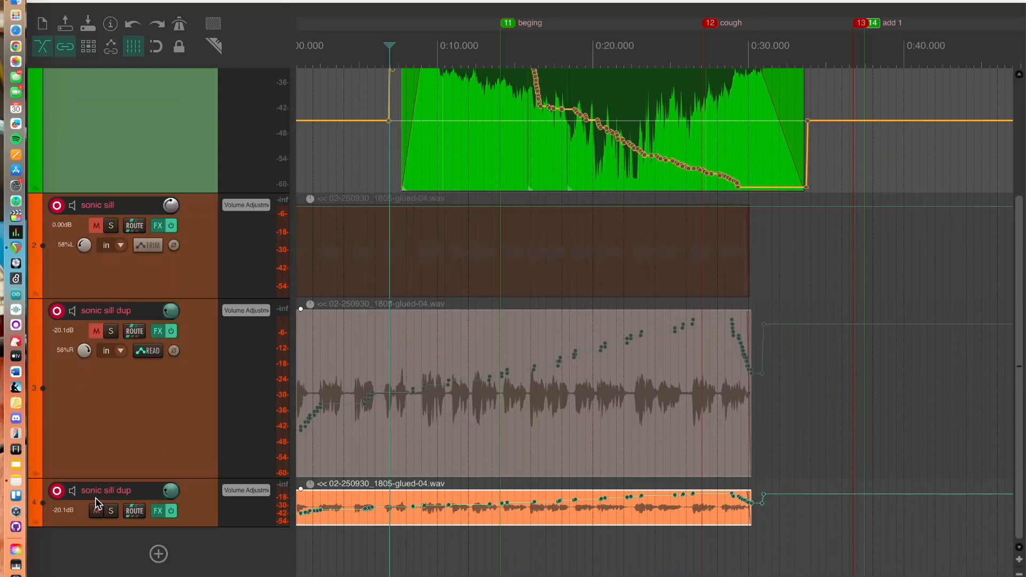
pyautogui.click(96, 511)
# Place the edit cursor just before the motorcycle item and play back the recorded pan automation
pyautogui.scroll(3, 416, 183)
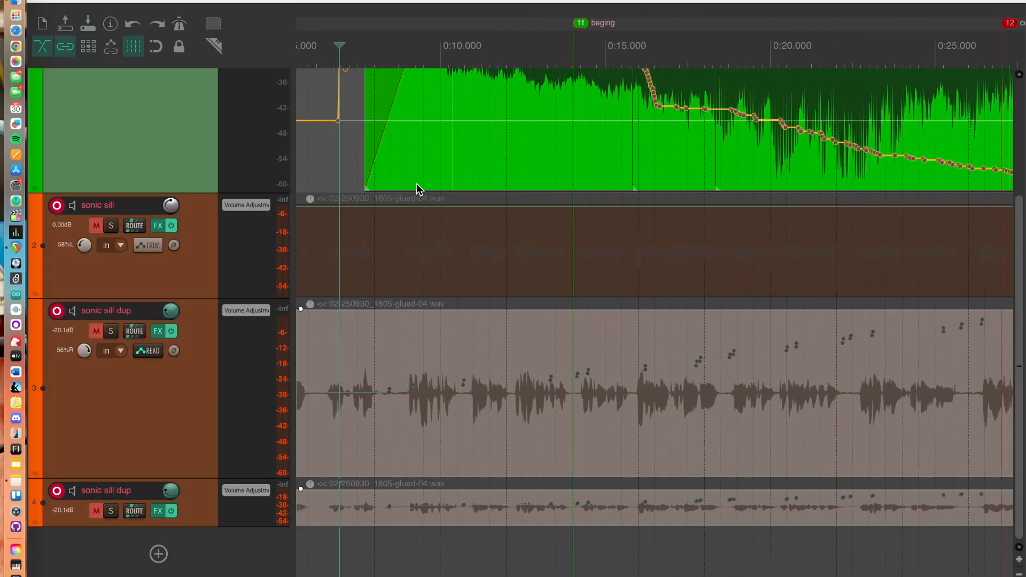
pyautogui.hscroll(5, 224, 155)
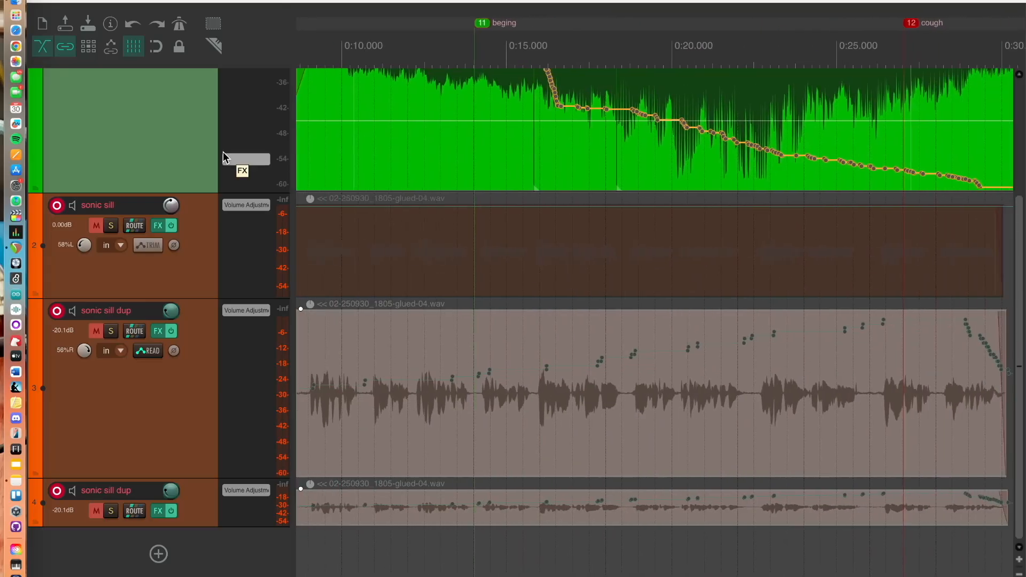
pyautogui.scroll(3, 119, 306)
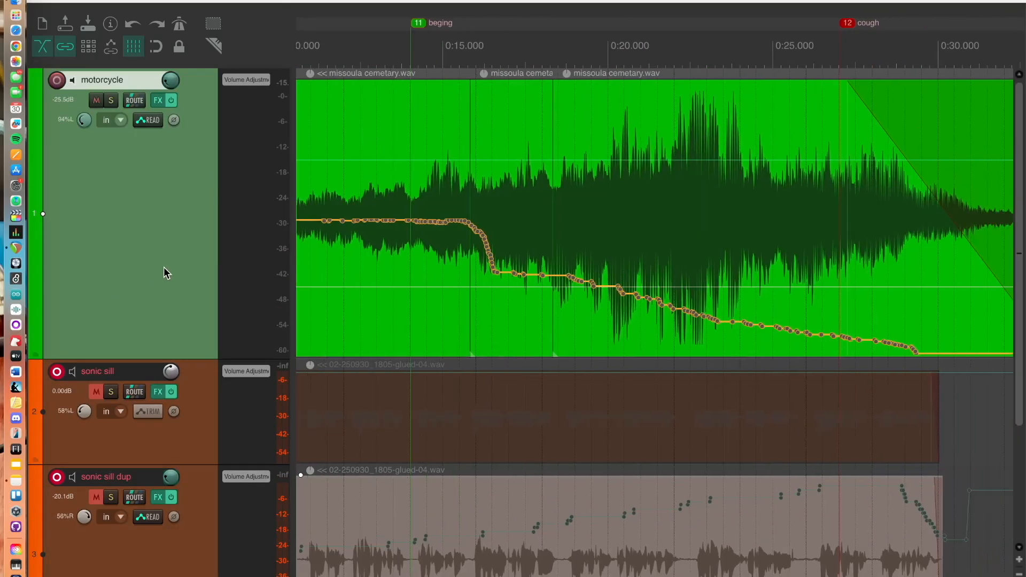
pyautogui.hscroll(-6, 166, 273)
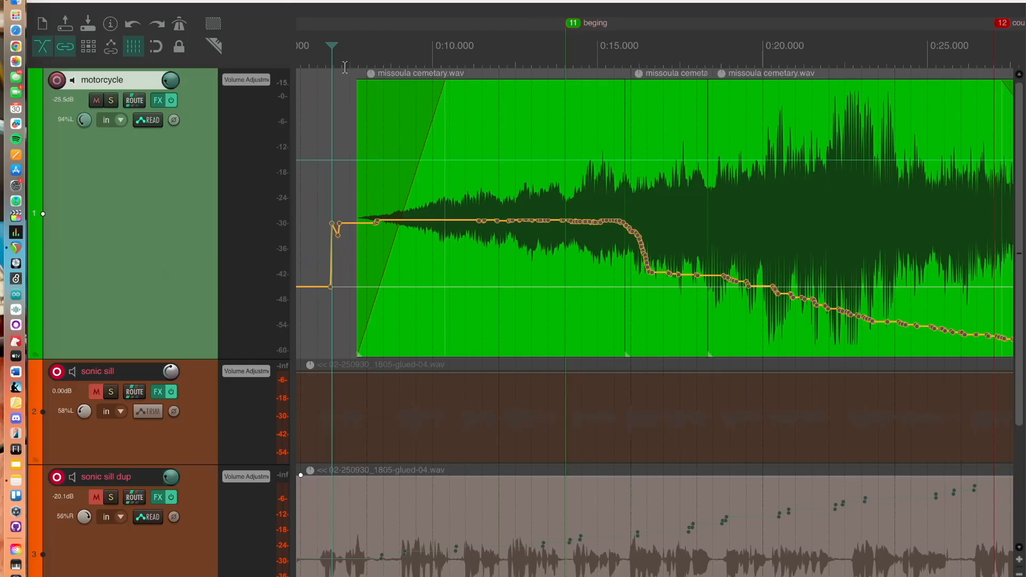
pyautogui.click(354, 54)
pyautogui.press('space')
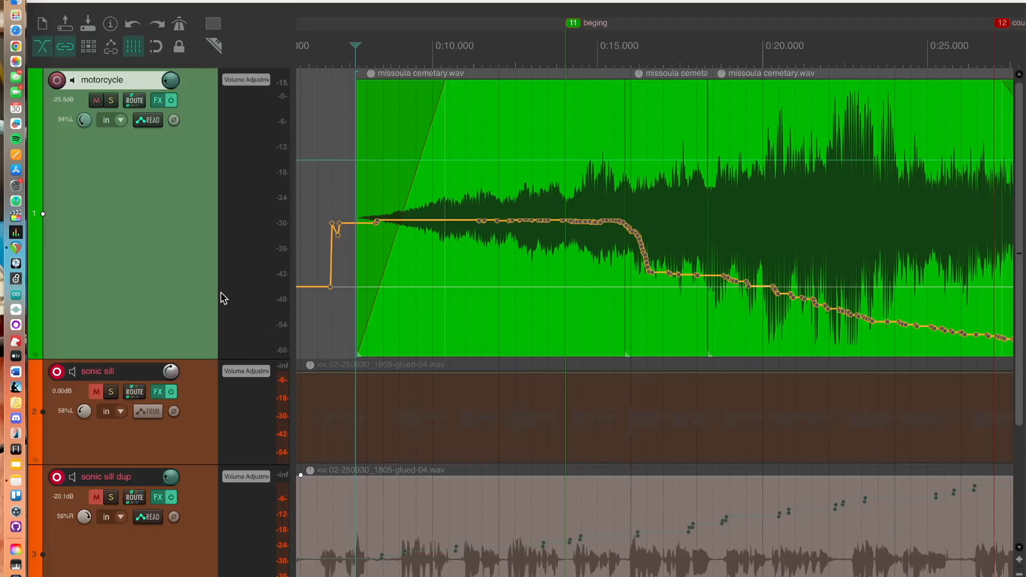
# Undo the mutes, the Read mode change and the recorded pan automation
pyautogui.press('super+z')
pyautogui.press('super+z')
pyautogui.press('super+z')
pyautogui.press('super+z')
pyautogui.press('super+z')
pyautogui.press('super+z')
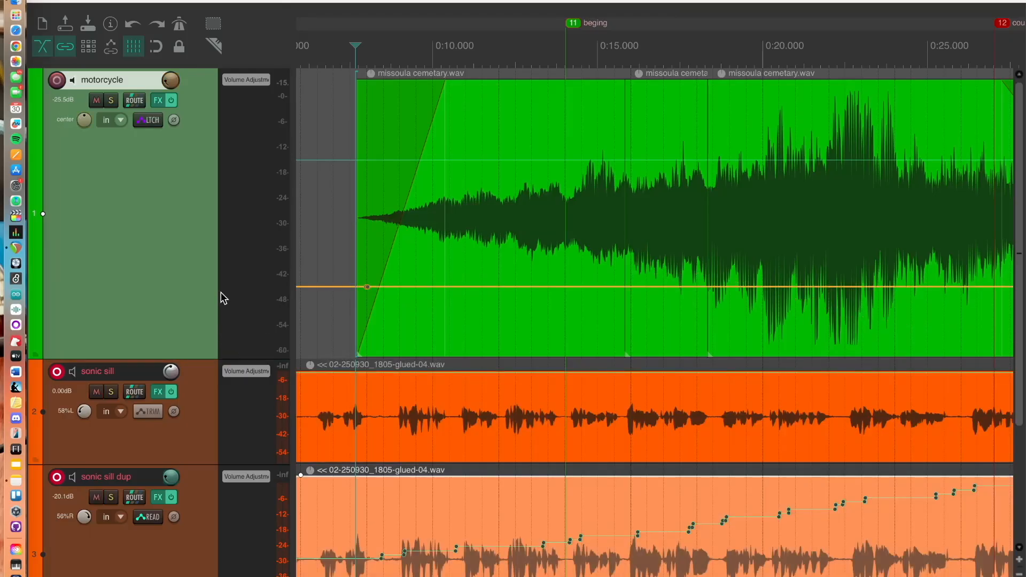
# Freehand-draw a zigzag pan envelope across the motorcycle item
pyautogui.hscroll(-3, 531, 152)
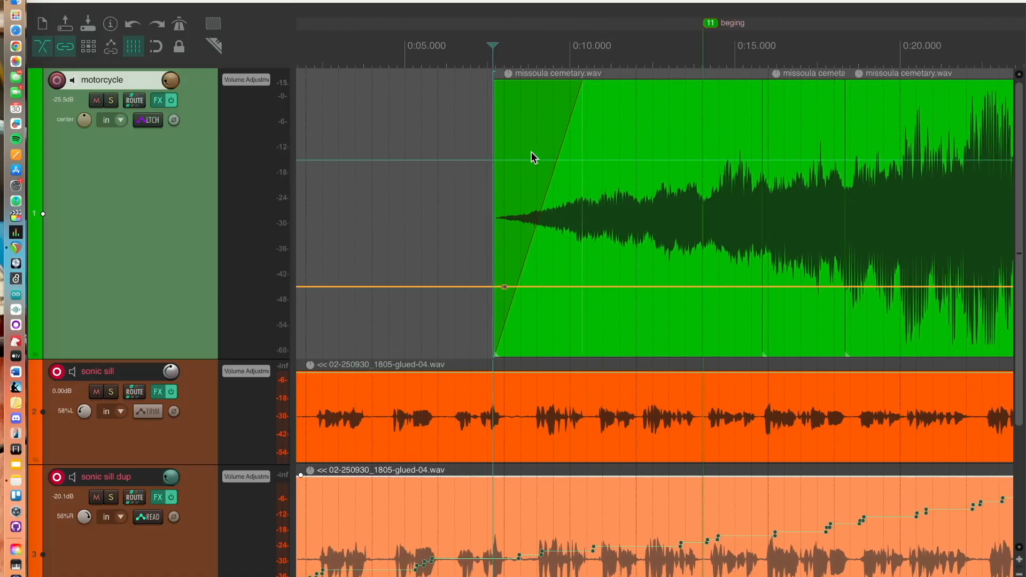
pyautogui.hscroll(6, 531, 151)
pyautogui.hscroll(-3, 531, 151)
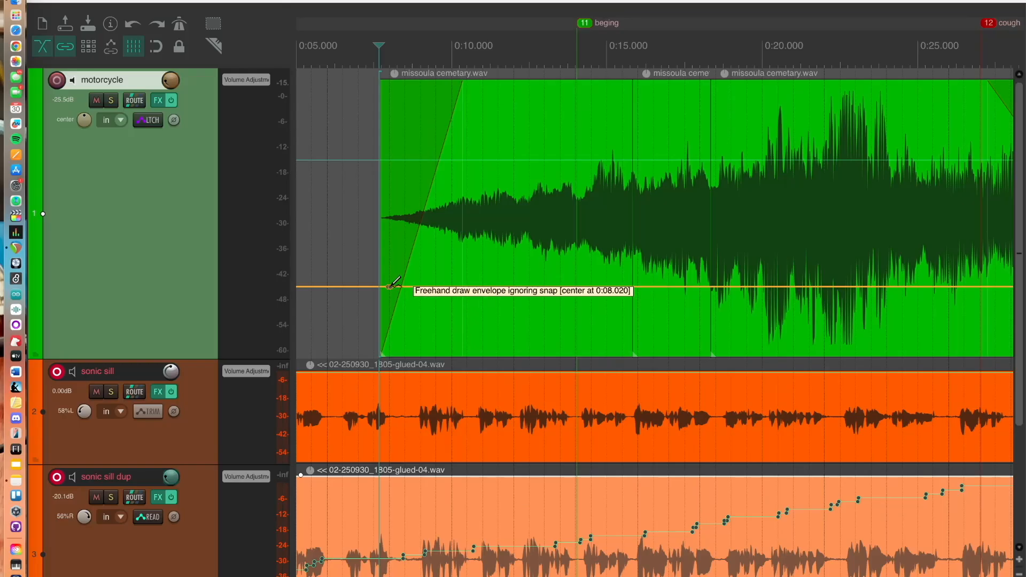
pyautogui.moveTo(396, 286)
pyautogui.mouseDown()
pyautogui.moveTo(441, 84)
pyautogui.moveTo(472, 367)
pyautogui.moveTo(502, 284)
pyautogui.moveTo(580, 171)
pyautogui.moveTo(626, 356)
pyautogui.moveTo(663, 176)
pyautogui.moveTo(743, 337)
pyautogui.moveTo(788, 203)
pyautogui.moveTo(876, 335)
pyautogui.moveTo(914, 203)
pyautogui.moveTo(983, 315)
pyautogui.moveTo(1007, 241)
pyautogui.mouseUp()
# Solo the motorcycle track and play it back from just after the item start
pyautogui.click(413, 59)
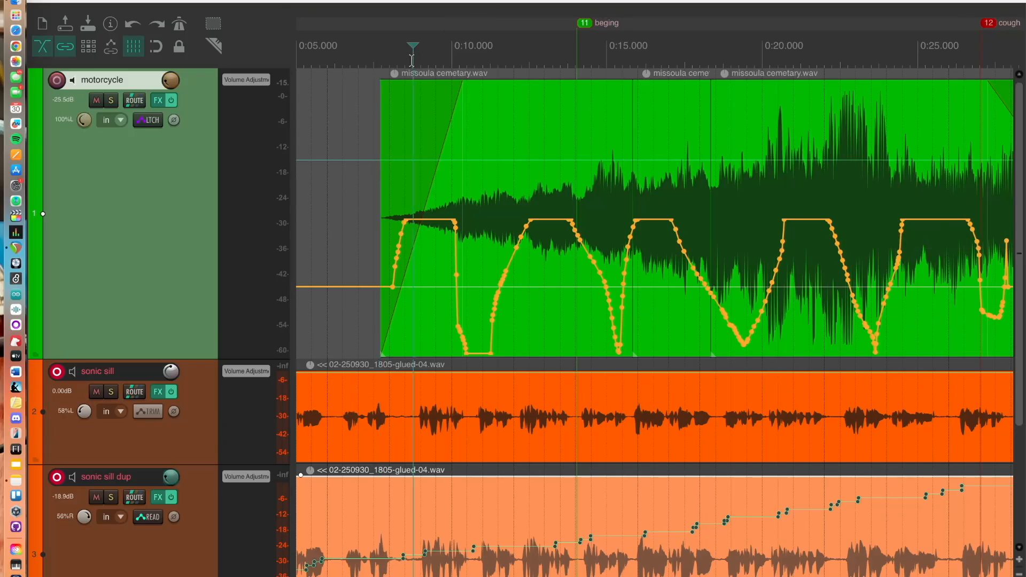
pyautogui.click(110, 101)
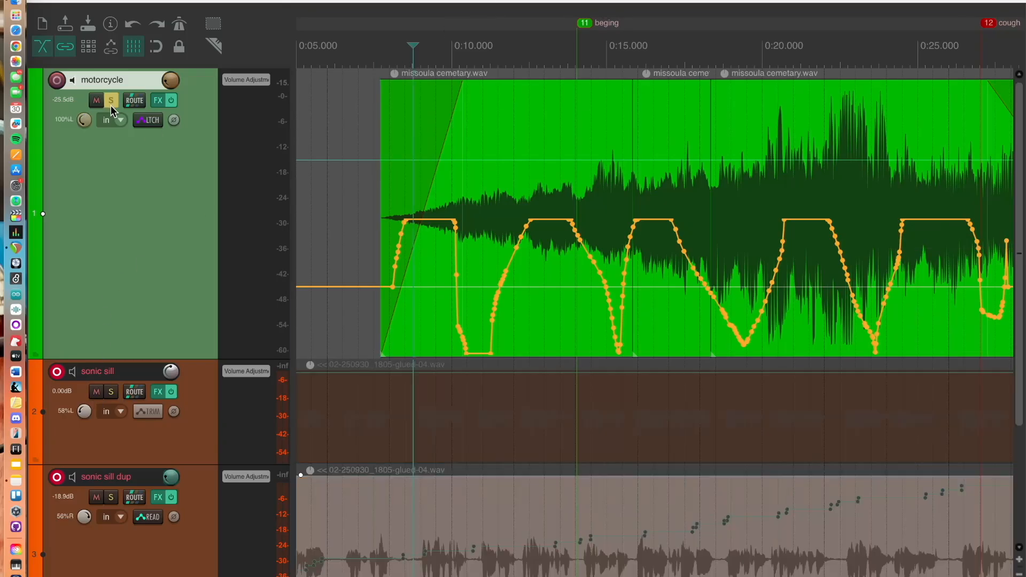
pyautogui.press('space')
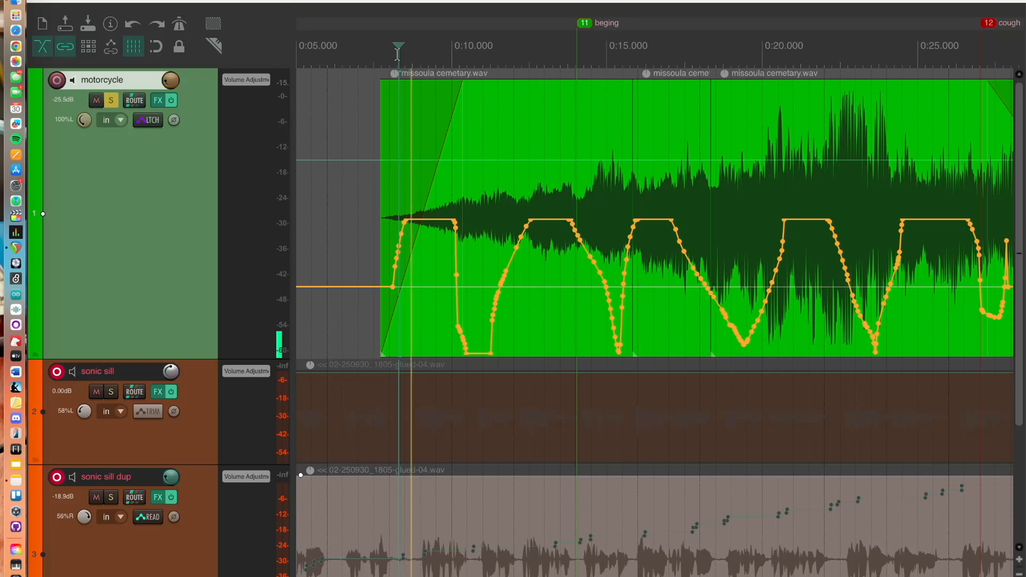
pyautogui.press('space')
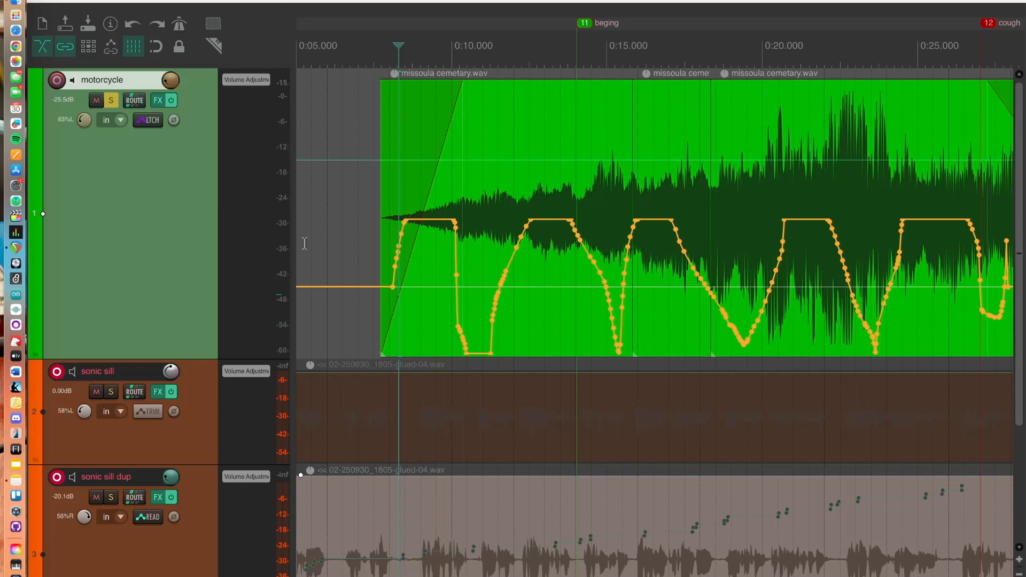
# Mute the sonic sill track and raise the motorcycle volume envelope to -20 dB during playback
pyautogui.click(97, 391)
pyautogui.scroll(-5, 101, 393)
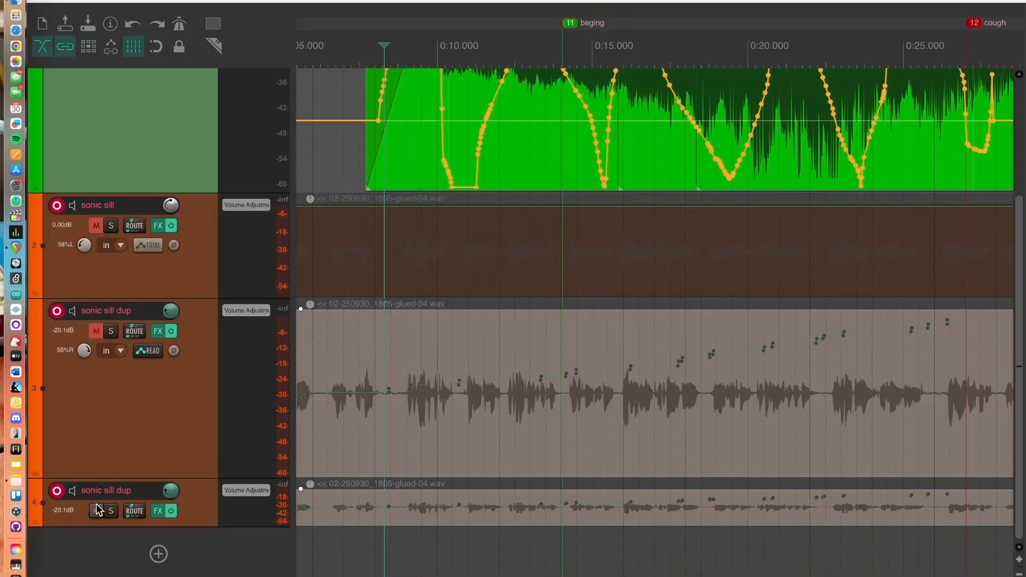
pyautogui.scroll(5, 194, 245)
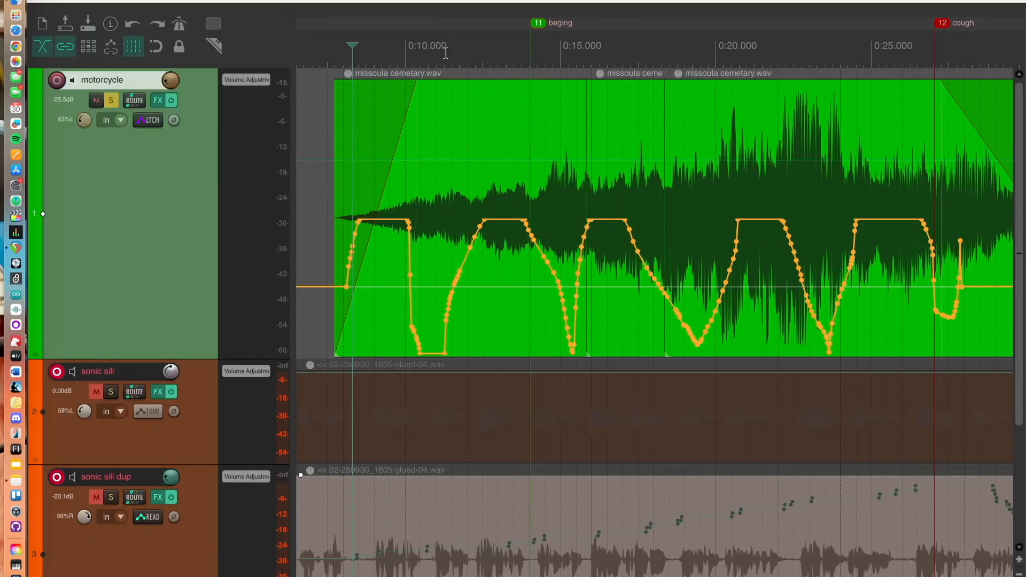
pyautogui.moveTo(456, 158); pyautogui.dragTo(458, 142)
pyautogui.press('space')
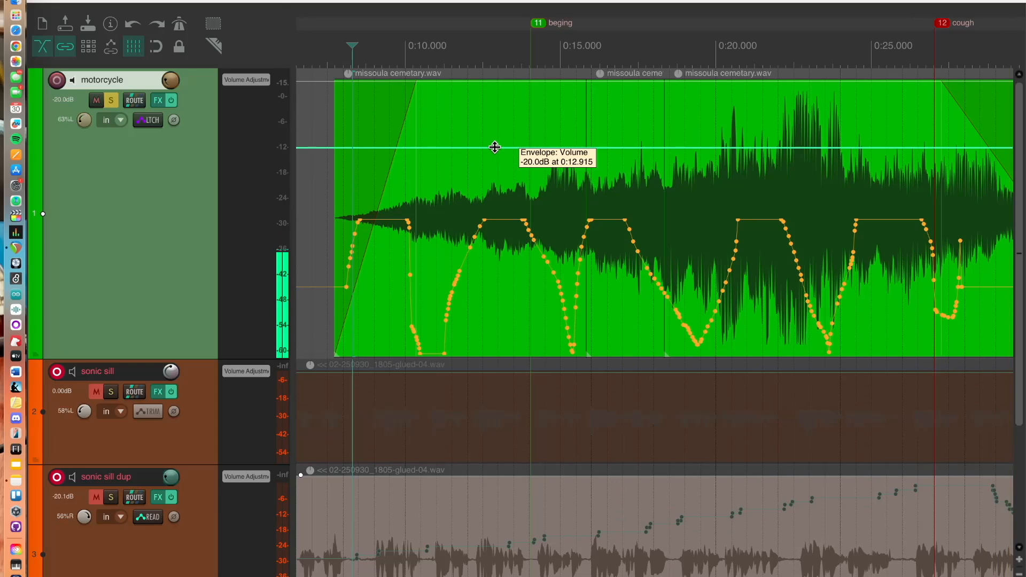
# Undo the volume envelope change, the mute, the solo and the drawn pan envelope
pyautogui.press('super+z')
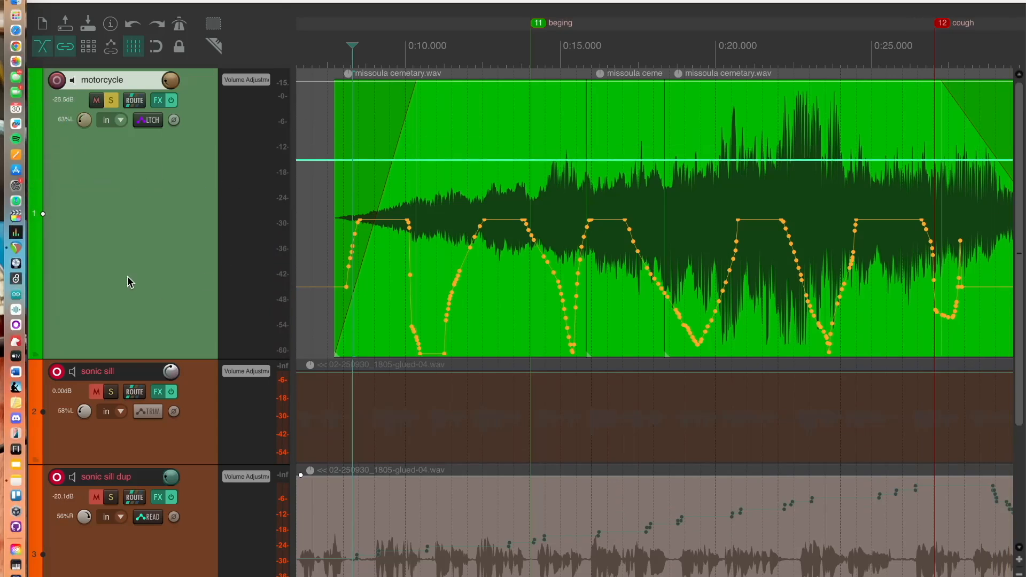
pyautogui.press('super+z')
pyautogui.press('super+z')
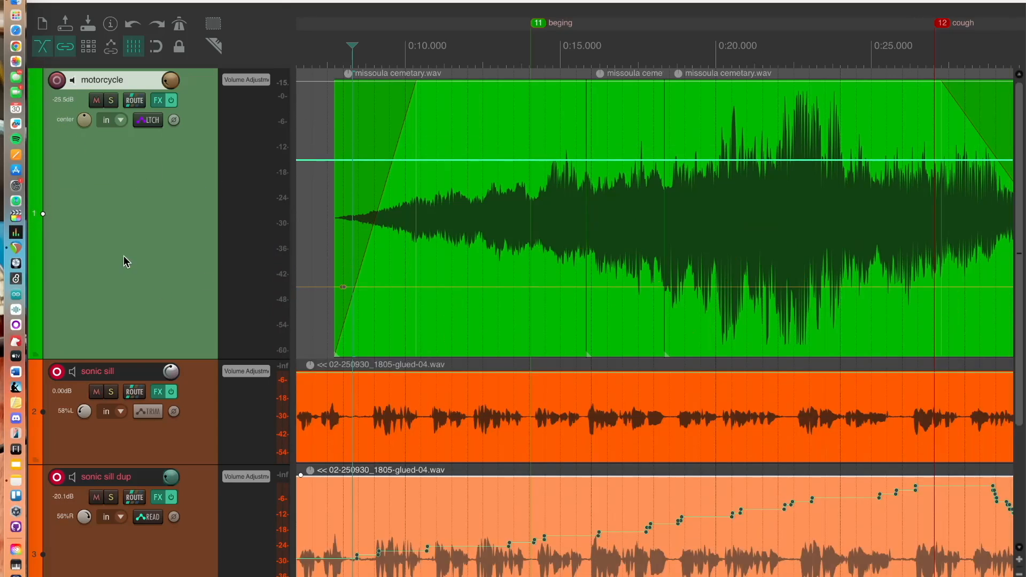
# Set the motorcycle track's automation mode to Read in its envelopes window and close the window
pyautogui.click(158, 119)
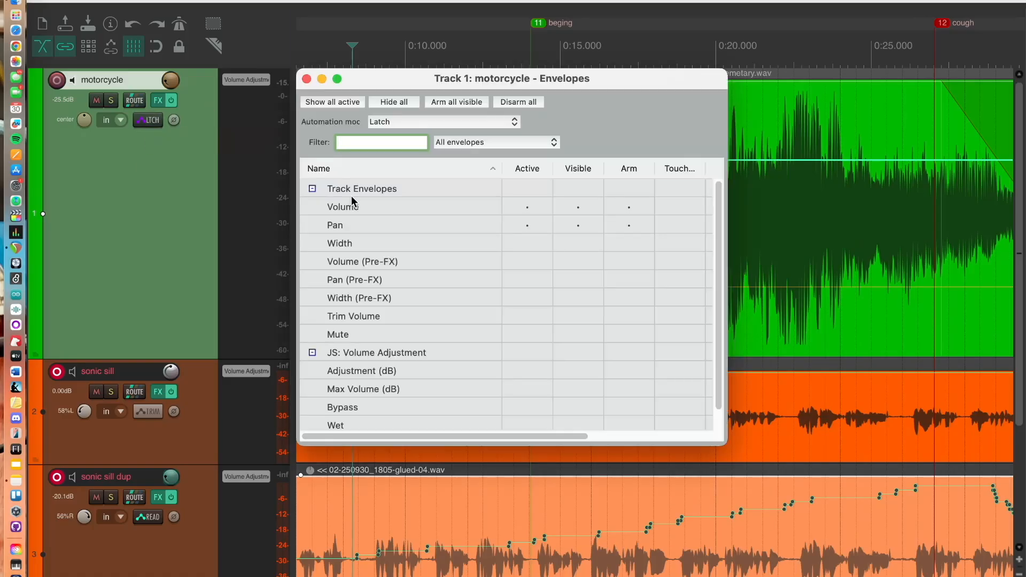
pyautogui.click(419, 128)
pyautogui.click(428, 99)
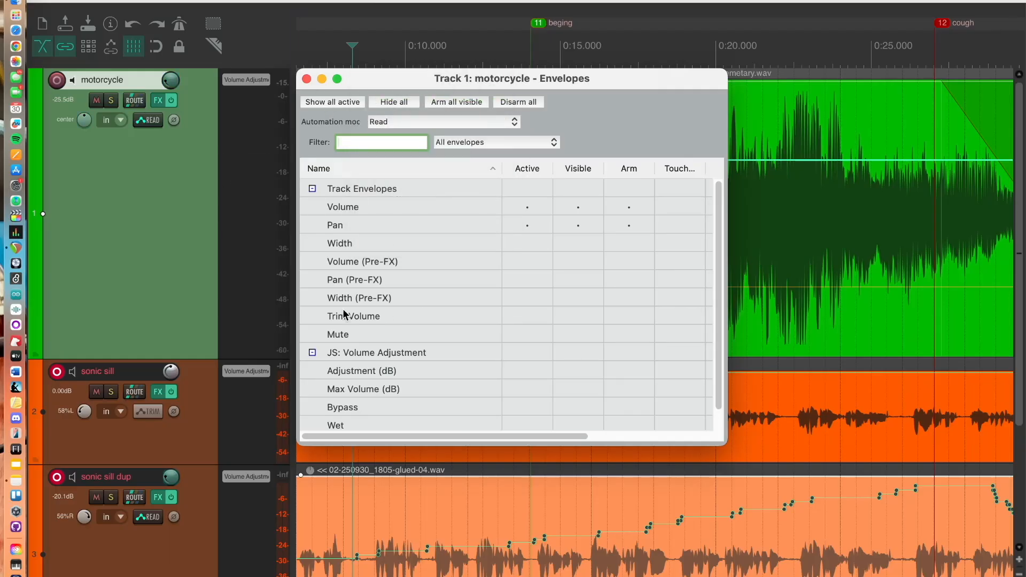
pyautogui.scroll(-2, 377, 406)
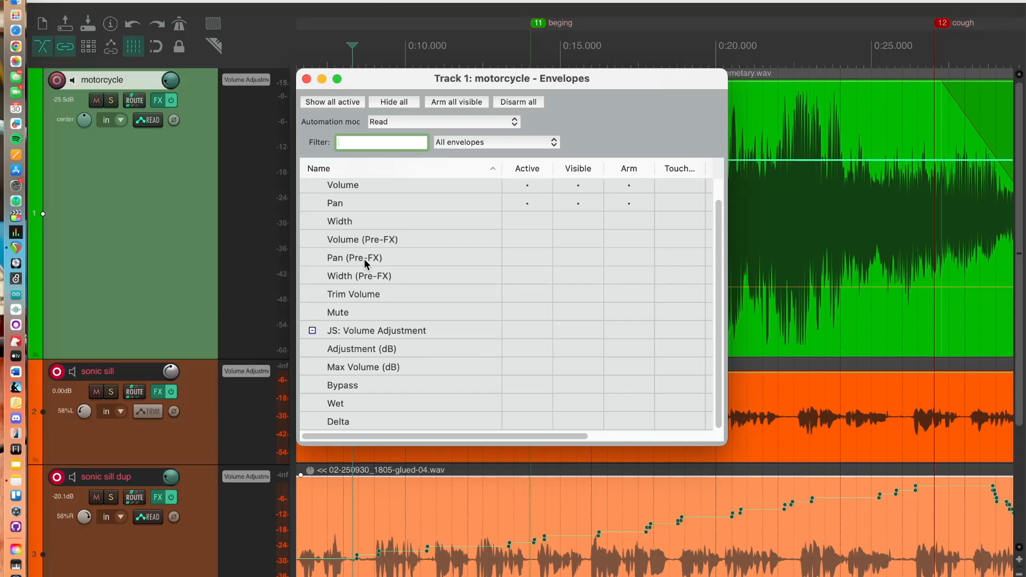
pyautogui.click(307, 80)
# Reduce the heights of the motorcycle track and the upper sonic sill dup track
pyautogui.moveTo(207, 359); pyautogui.dragTo(233, 195)
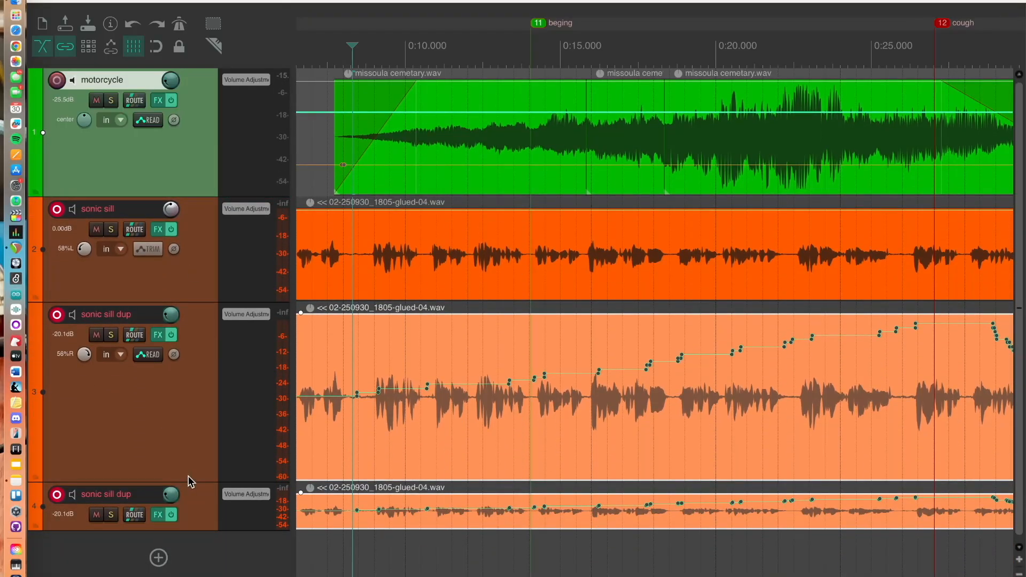
pyautogui.moveTo(190, 481); pyautogui.dragTo(202, 420)
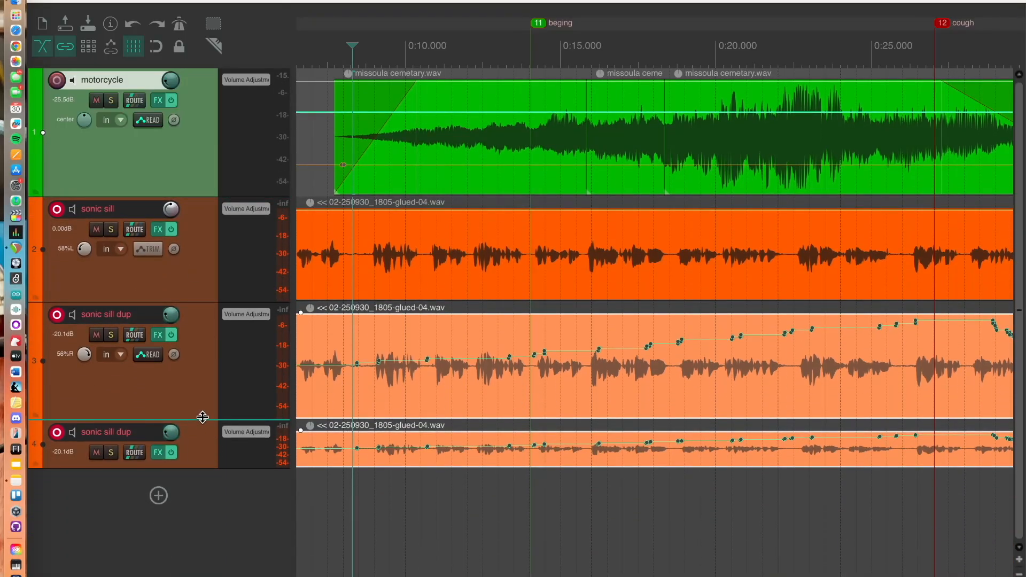
# Enlarge the lower sonic sill dup track's height back to full size and select the upper sonic sill dup track
pyautogui.moveTo(200, 468); pyautogui.dragTo(206, 541)
pyautogui.click(197, 400)
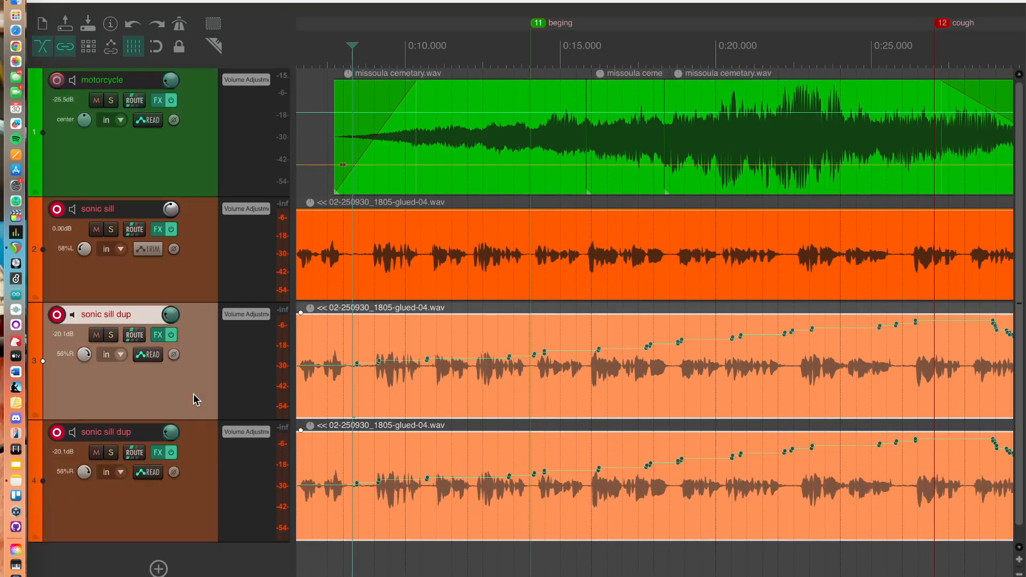
pyautogui.click(187, 513)
pyautogui.click(204, 364)
# Add ReaEQ (Cockos) to the upper sonic sill dup track's FX chain, filtering the plugin list by "eq" under Cockos
pyautogui.click(156, 335)
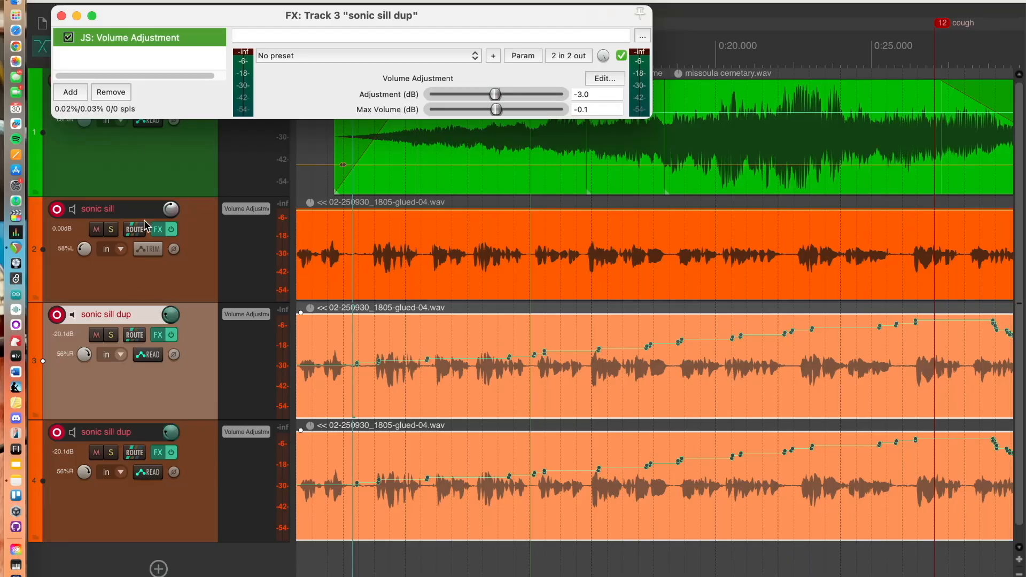
pyautogui.click(71, 92)
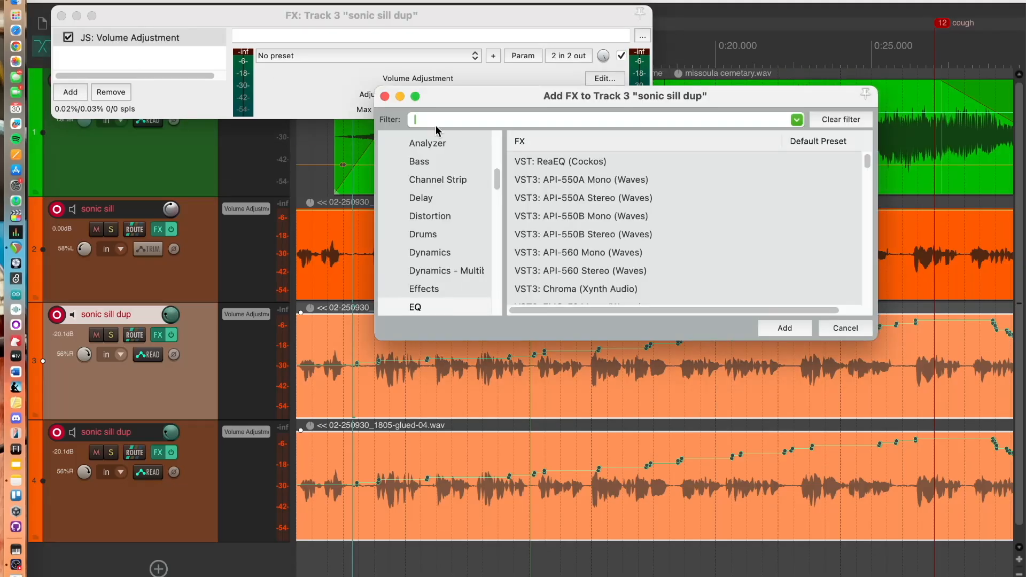
pyautogui.scroll(5, 448, 222)
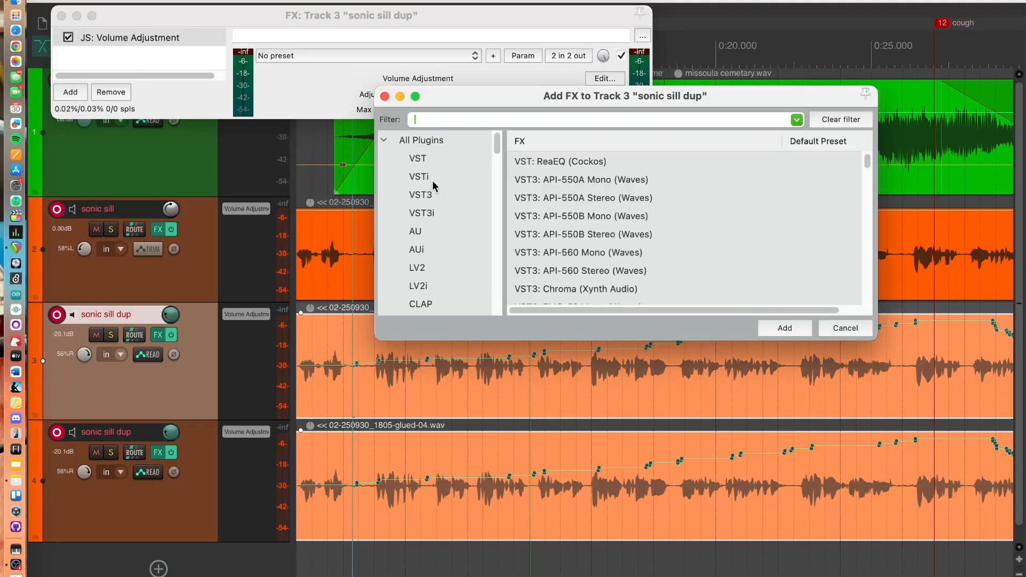
pyautogui.click(442, 139)
pyautogui.click(440, 115)
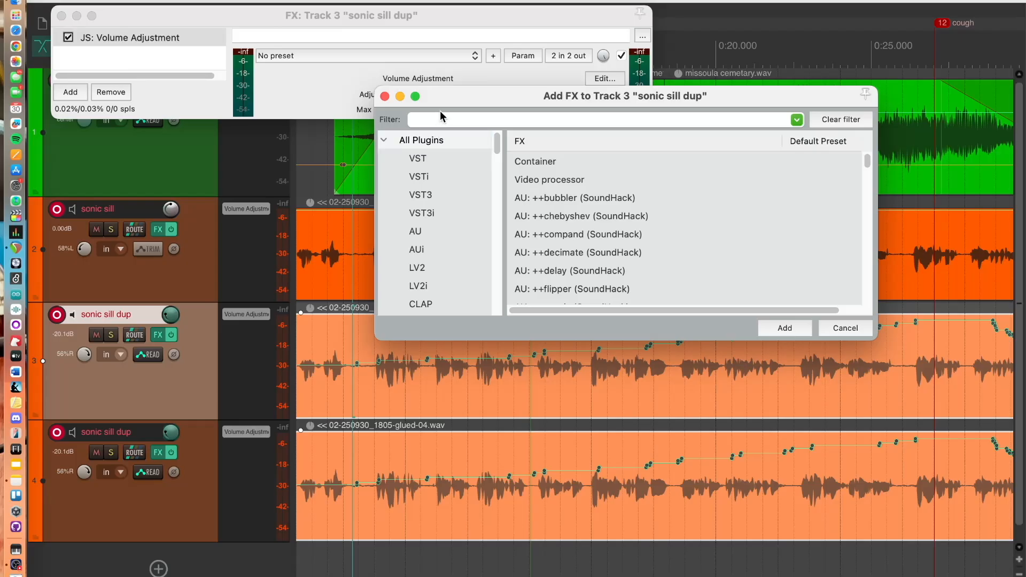
pyautogui.write('eq')
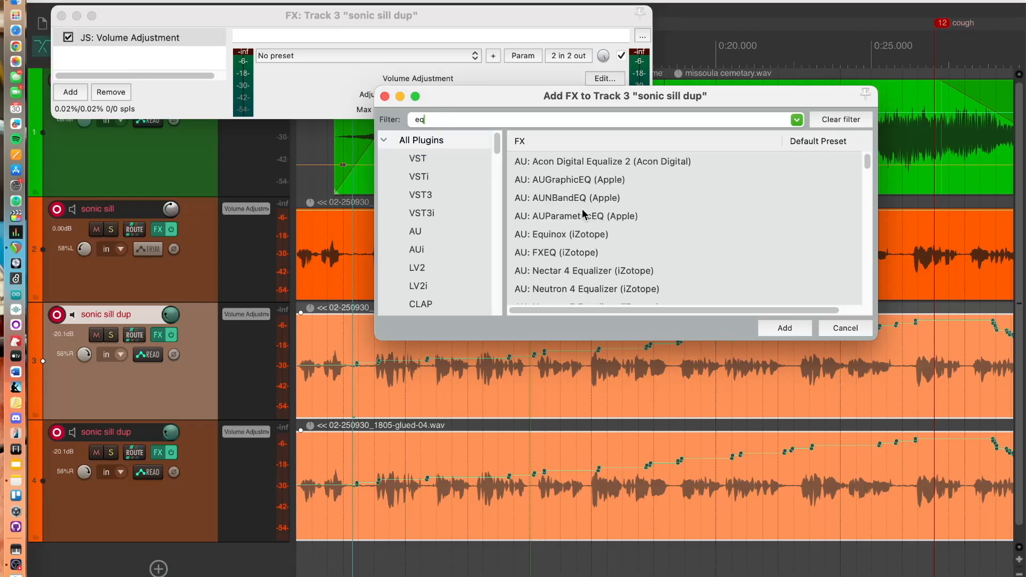
pyautogui.scroll(-10, 582, 209)
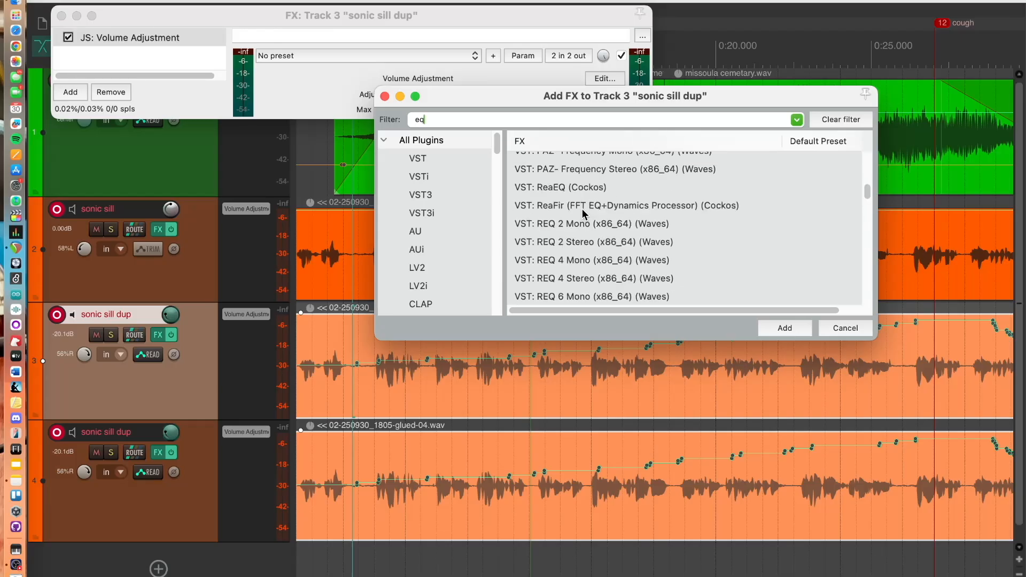
pyautogui.scroll(10, 582, 208)
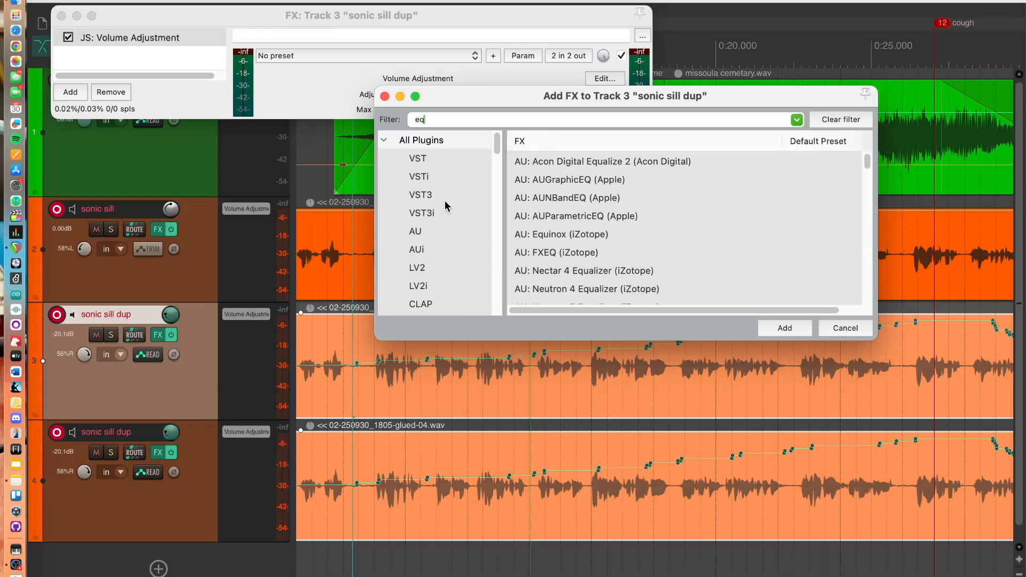
pyautogui.scroll(-8, 445, 200)
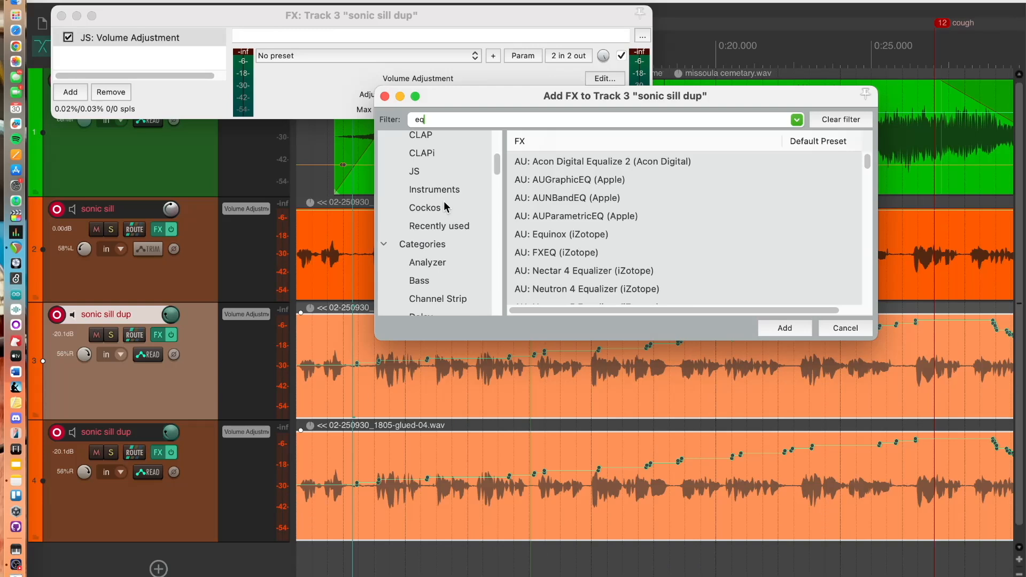
pyautogui.click(436, 206)
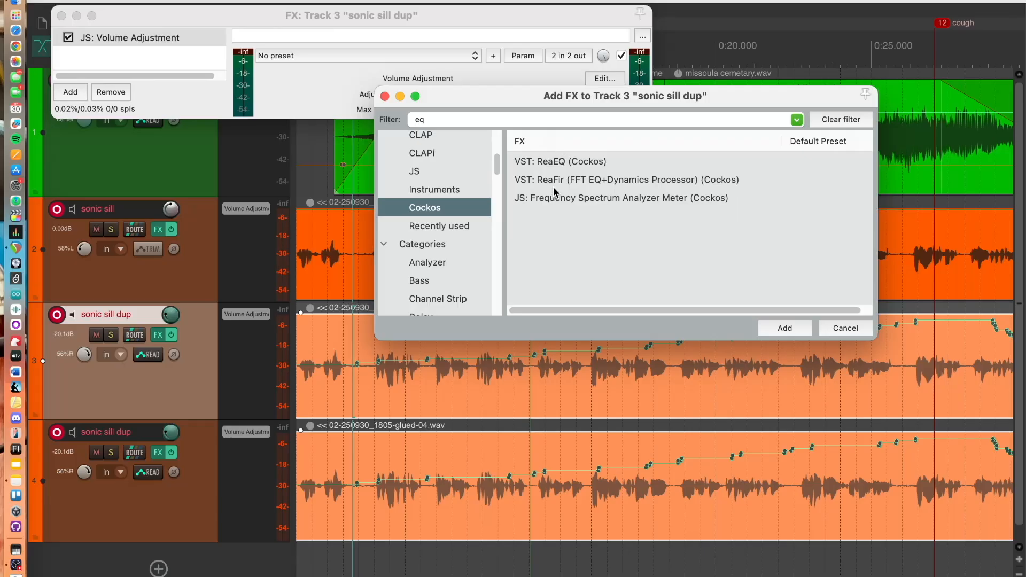
pyautogui.click(574, 163)
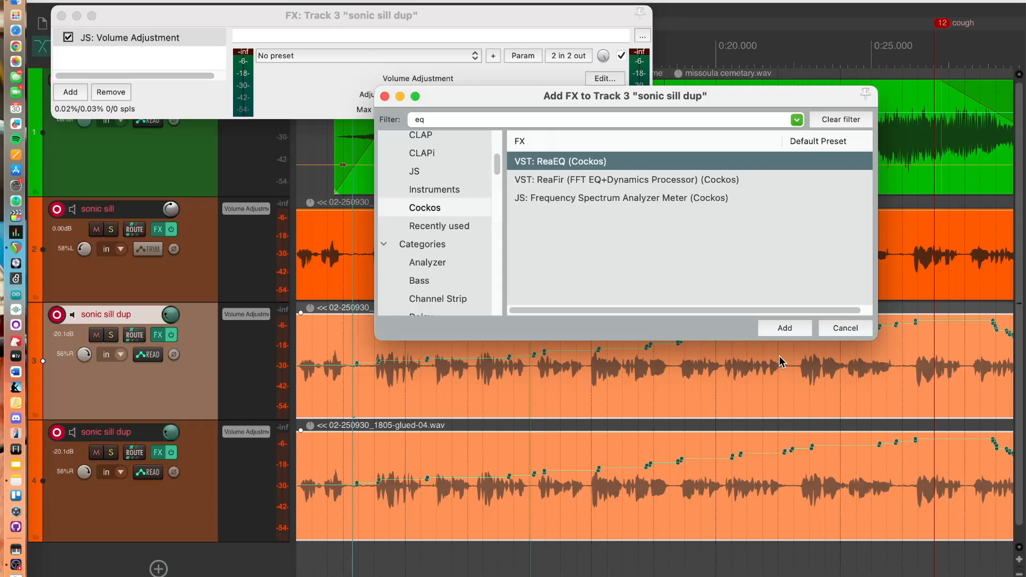
pyautogui.click(784, 329)
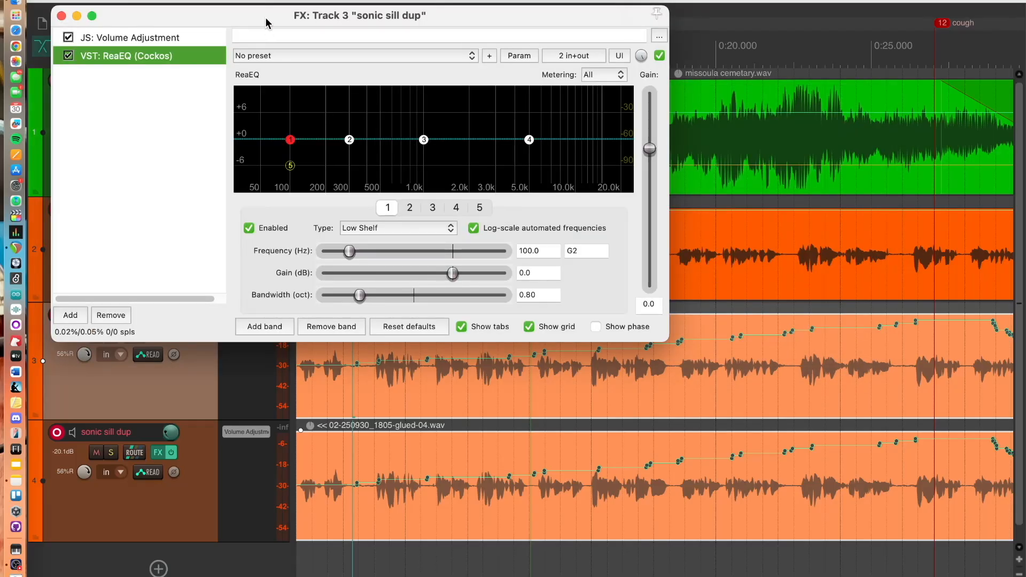
# Add ReaEQ to the sonic sill track and lower its low shelf band to about 106.6 Hz and -11.5 dB
pyautogui.moveTo(266, 23); pyautogui.dragTo(478, 0)
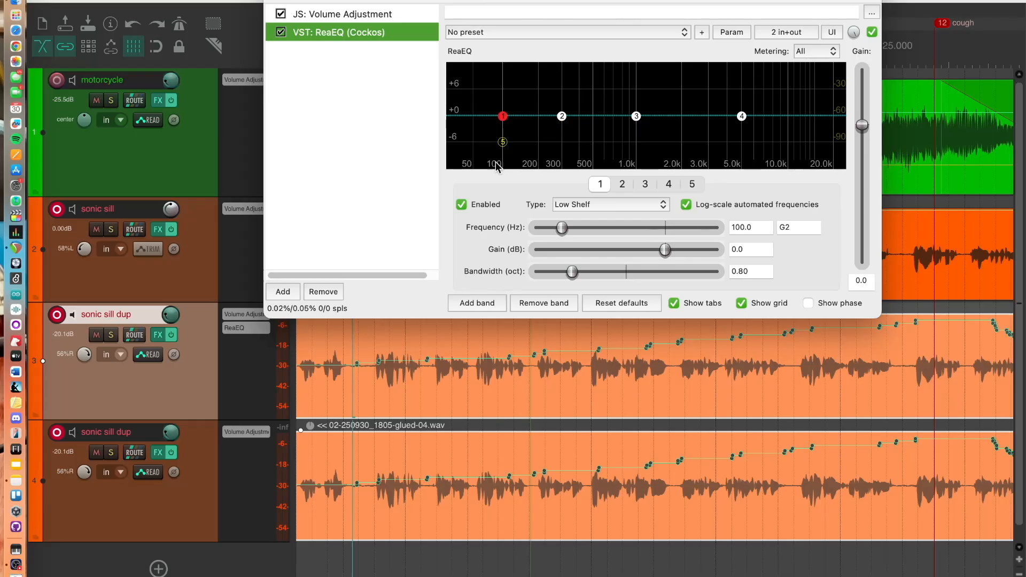
pyautogui.click(496, 117)
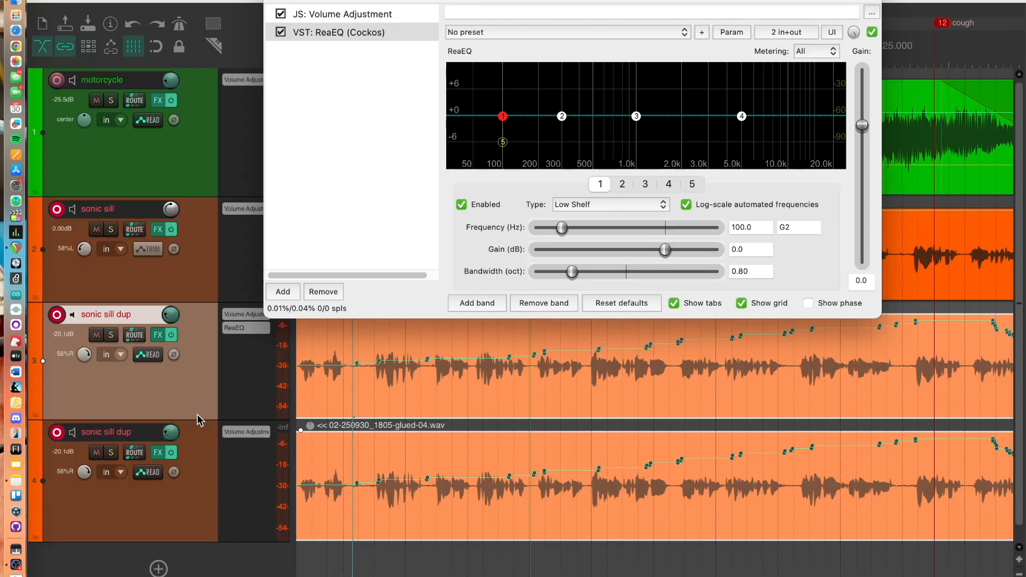
pyautogui.click(193, 278)
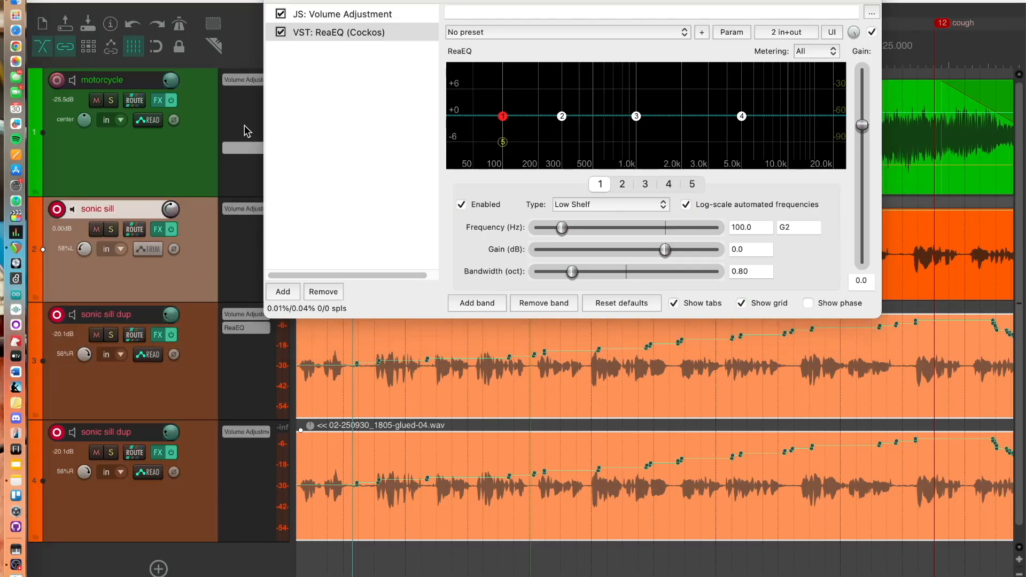
pyautogui.moveTo(364, 2); pyautogui.dragTo(916, 193)
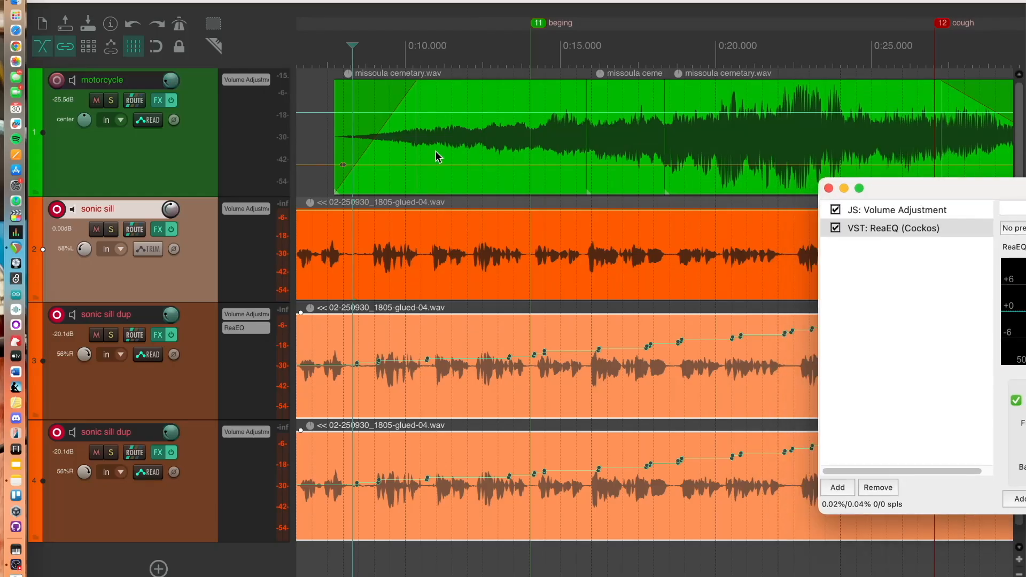
pyautogui.click(156, 230)
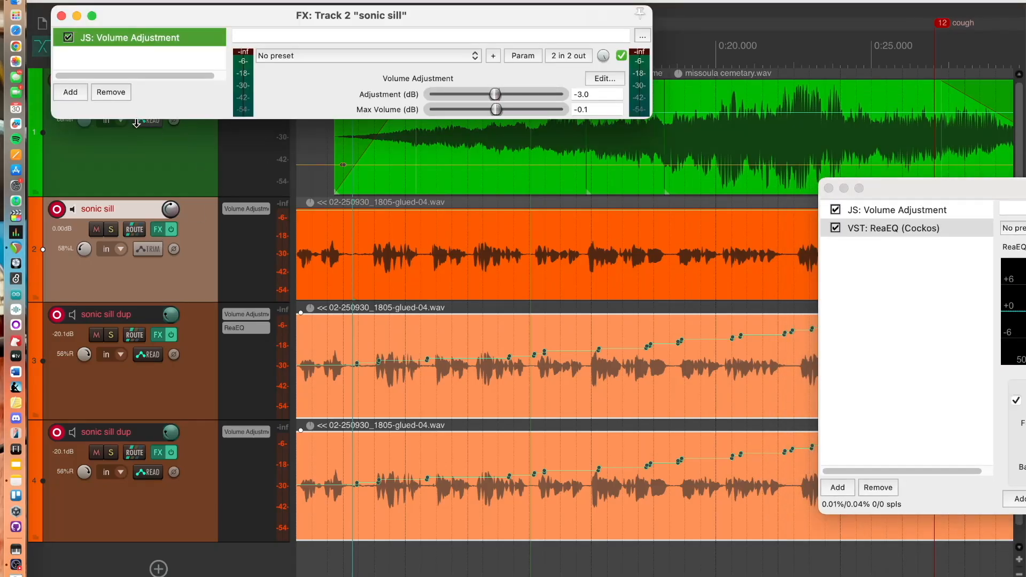
pyautogui.click(70, 92)
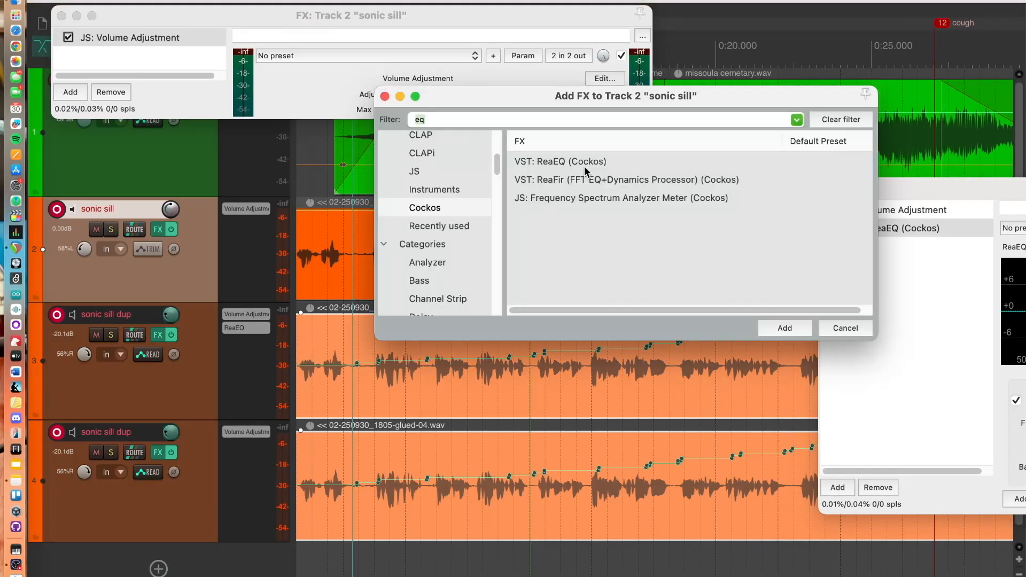
pyautogui.doubleClick(587, 161)
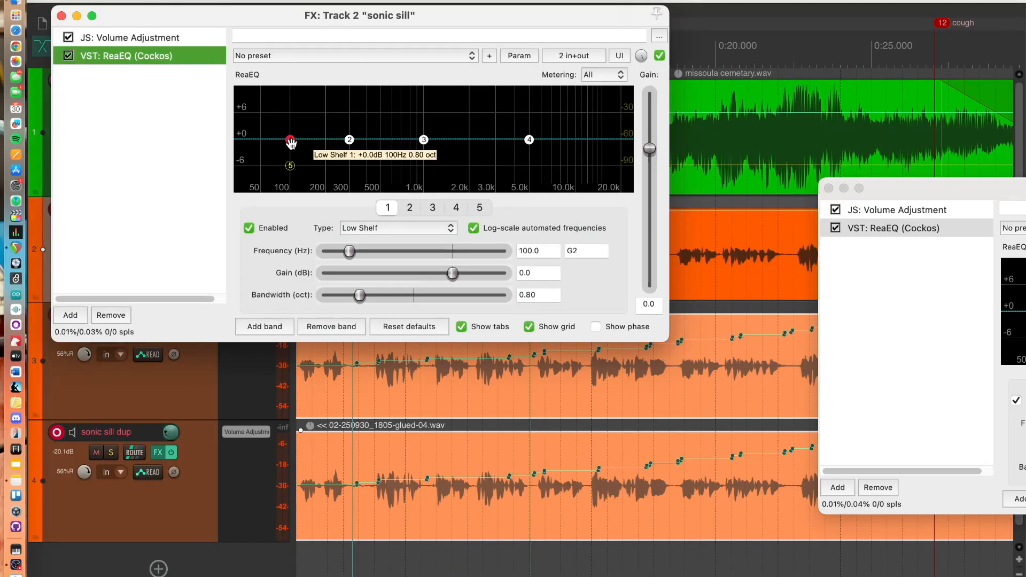
pyautogui.moveTo(290, 141); pyautogui.dragTo(292, 185)
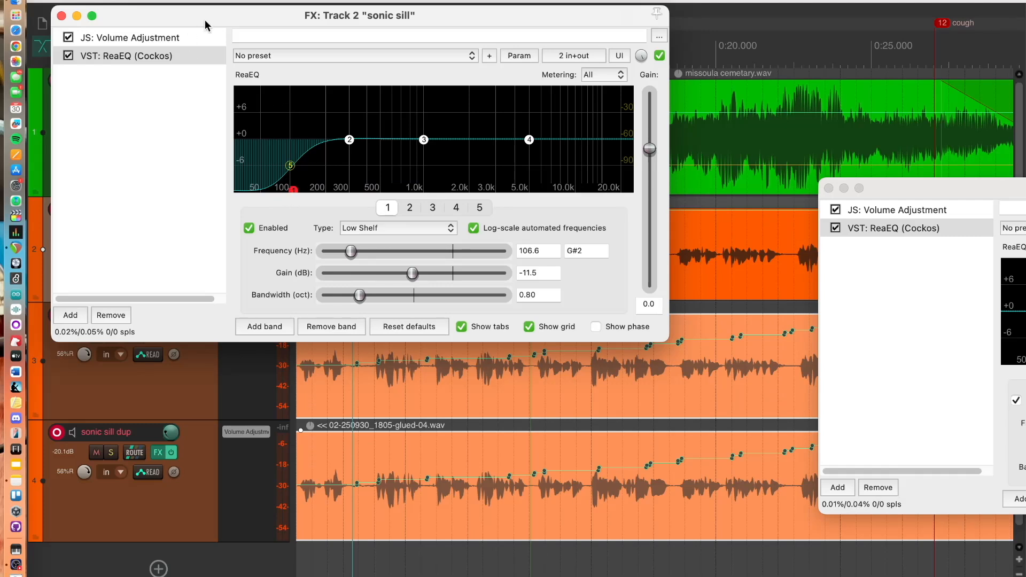
pyautogui.moveTo(206, 25); pyautogui.dragTo(493, 1)
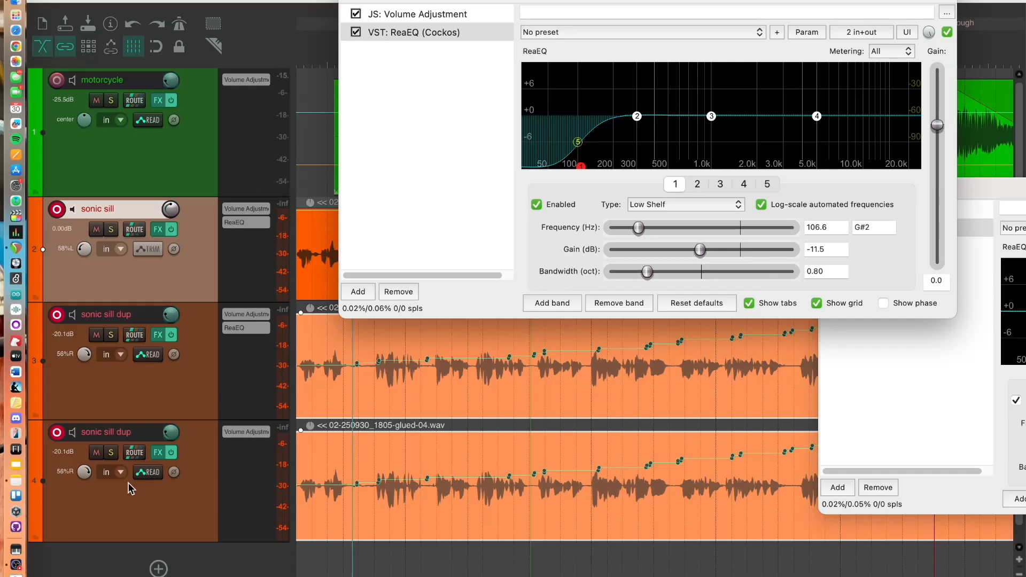
# Mute the lower sonic sill dup track, solo the sonic sill track, and start playback
pyautogui.click(110, 453)
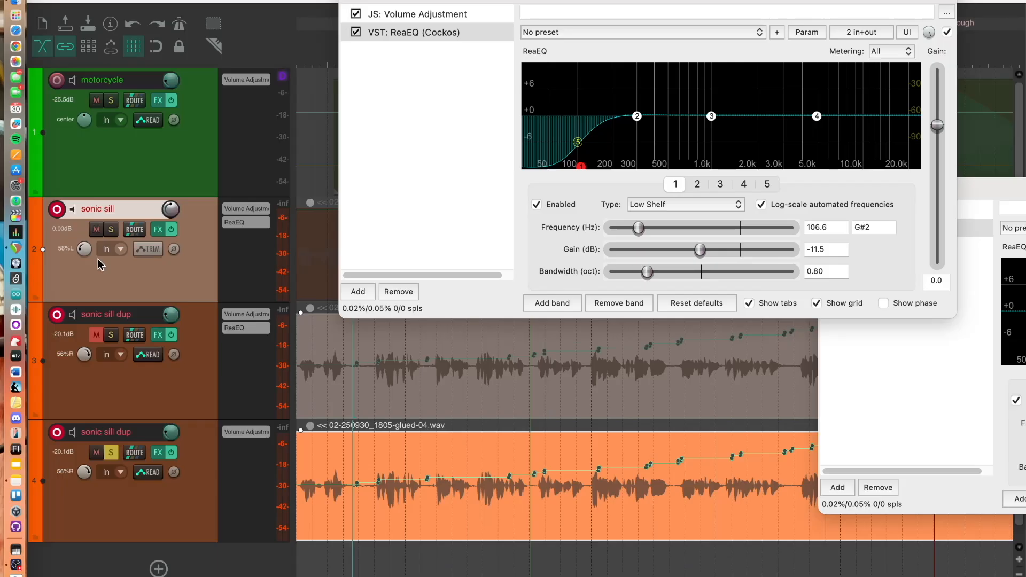
pyautogui.click(111, 453)
pyautogui.click(96, 453)
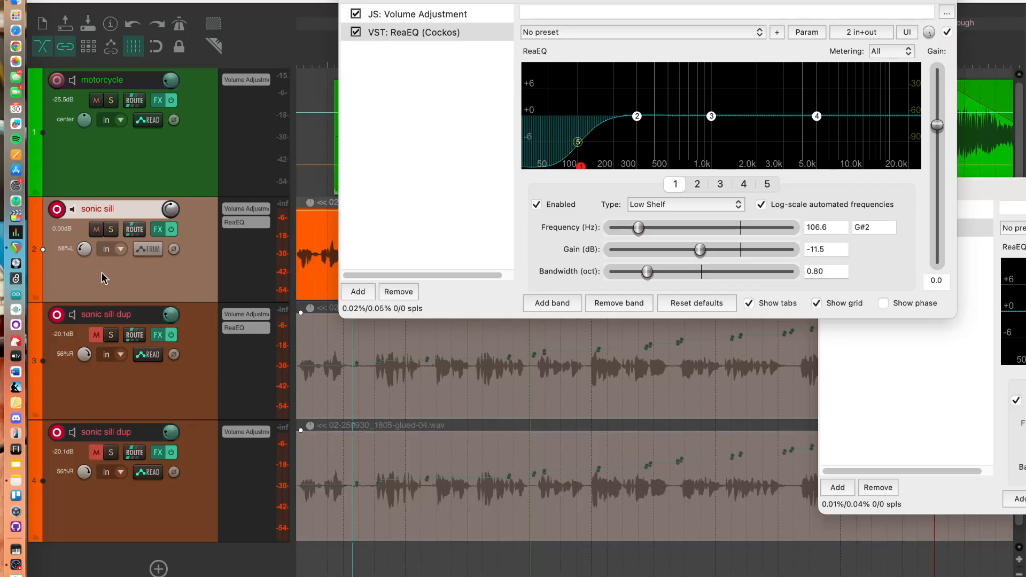
pyautogui.click(111, 230)
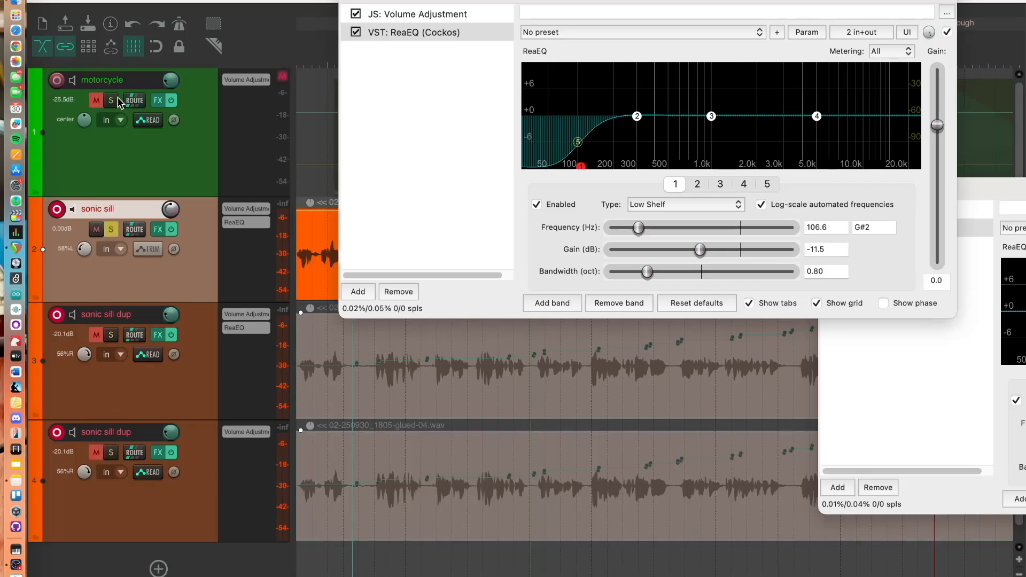
pyautogui.press('space')
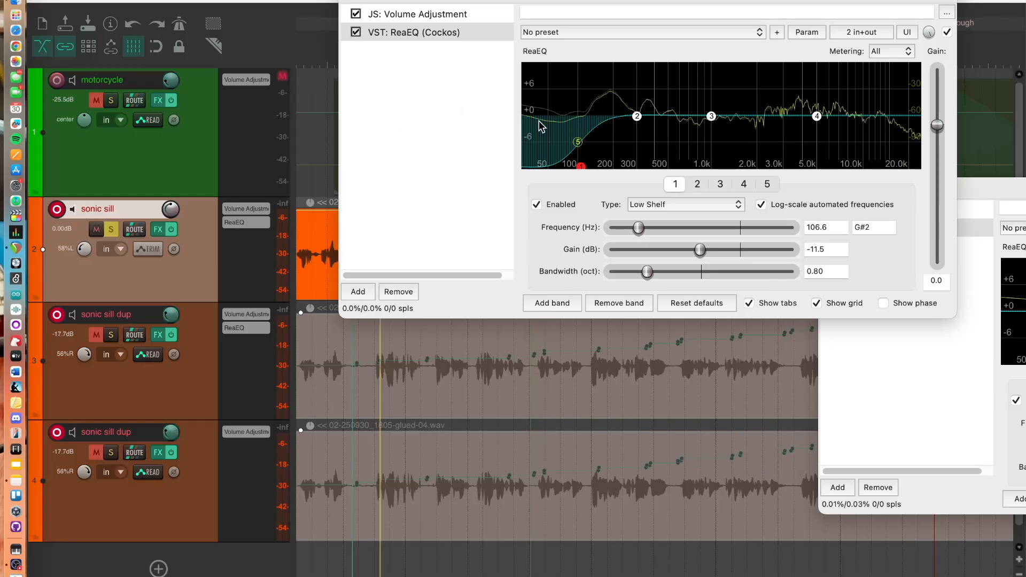
# Adjust the sonic sill low shelf to about 112.6 Hz and -12.2 dB while listening, then stop playback
pyautogui.moveTo(575, 143); pyautogui.dragTo(580, 165)
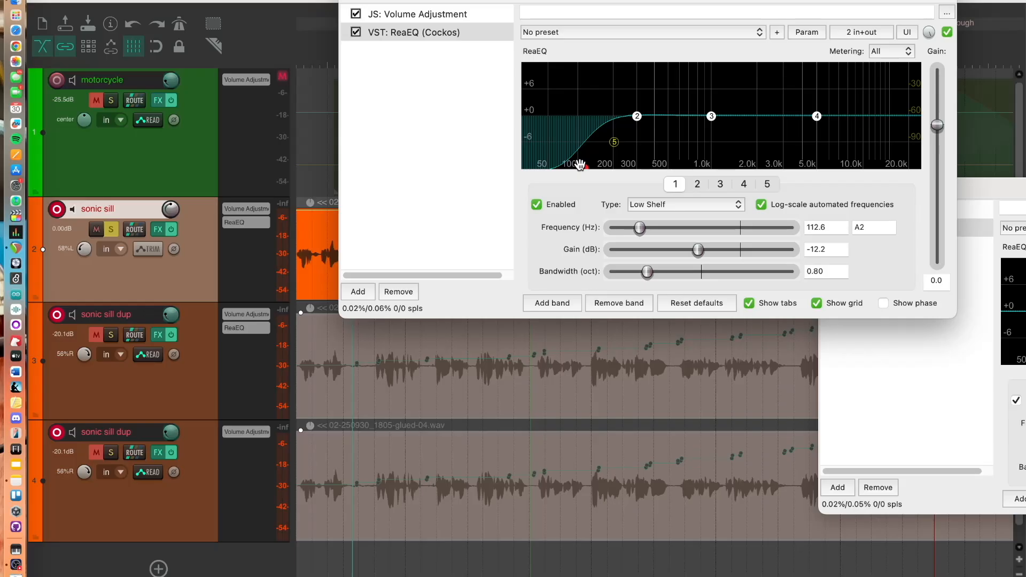
pyautogui.press('space')
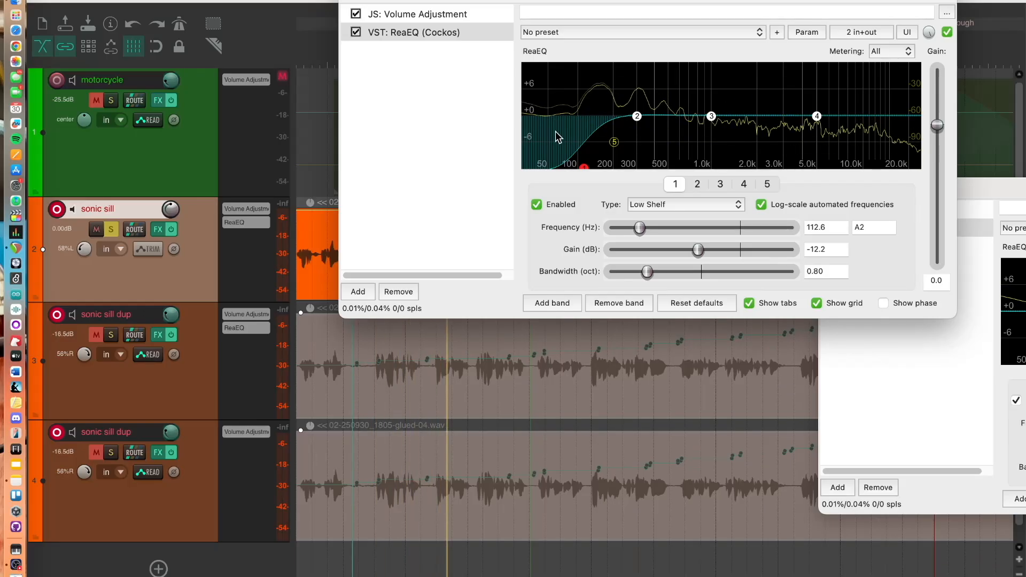
pyautogui.press('space')
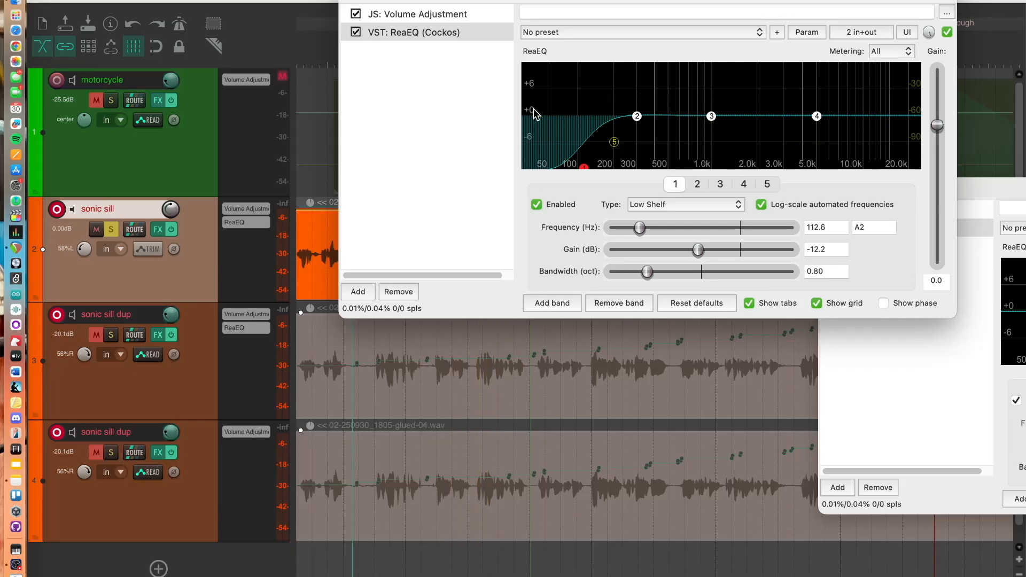
# Close the sonic sill FX window and make both sonic sill dup tracks audible again
pyautogui.click(350, 0)
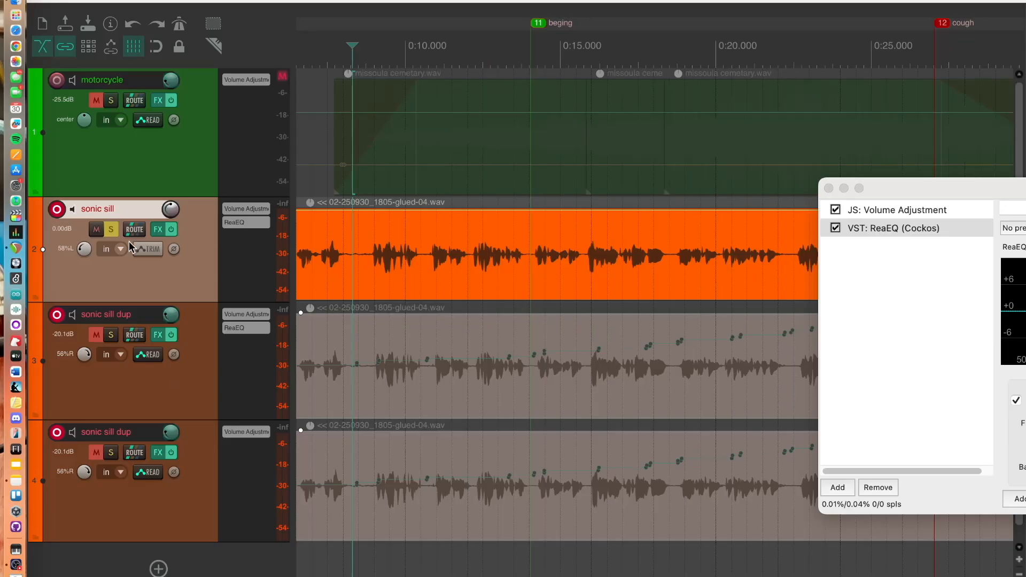
pyautogui.click(97, 335)
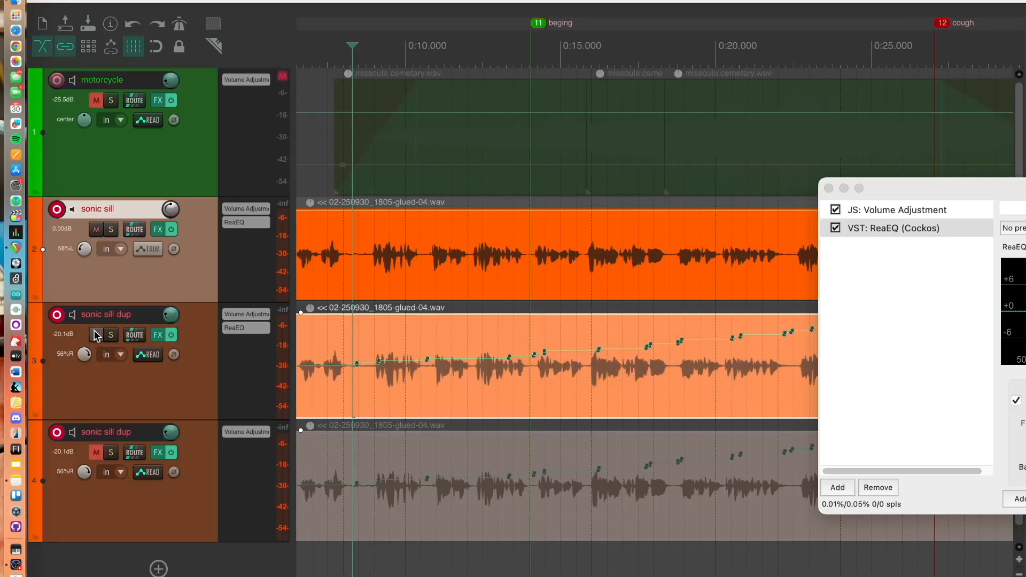
pyautogui.click(98, 453)
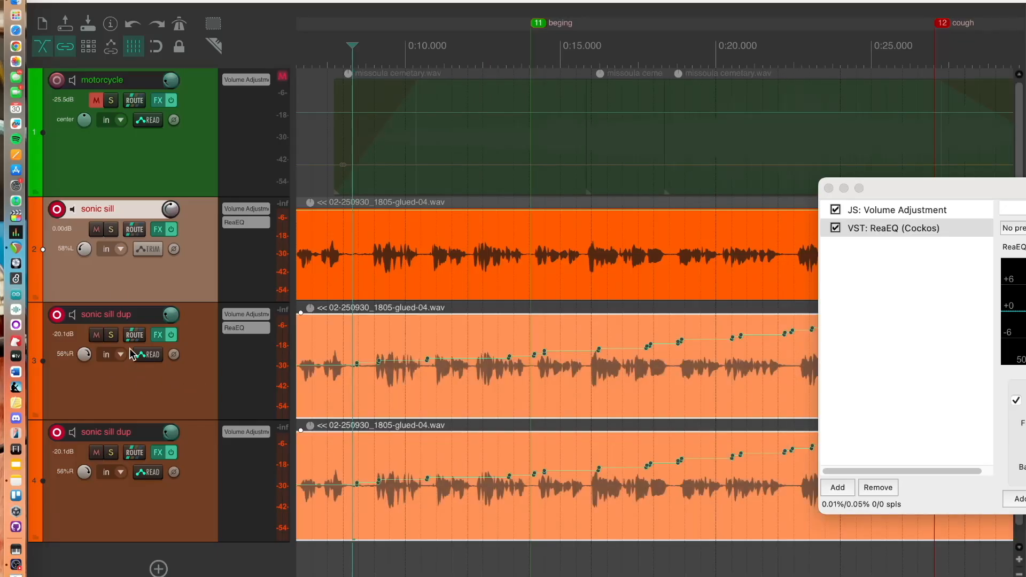
# Open the upper sonic sill dup track's ReaEQ window and mute the sonic sill track and the lower dup track
pyautogui.click(162, 332)
pyautogui.click(162, 332)
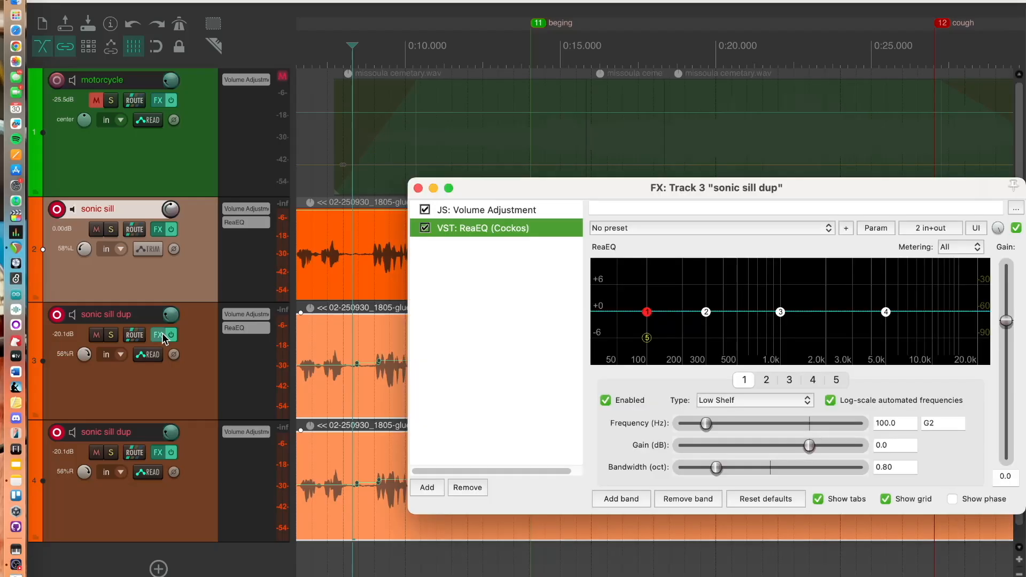
pyautogui.moveTo(568, 189); pyautogui.dragTo(486, 0)
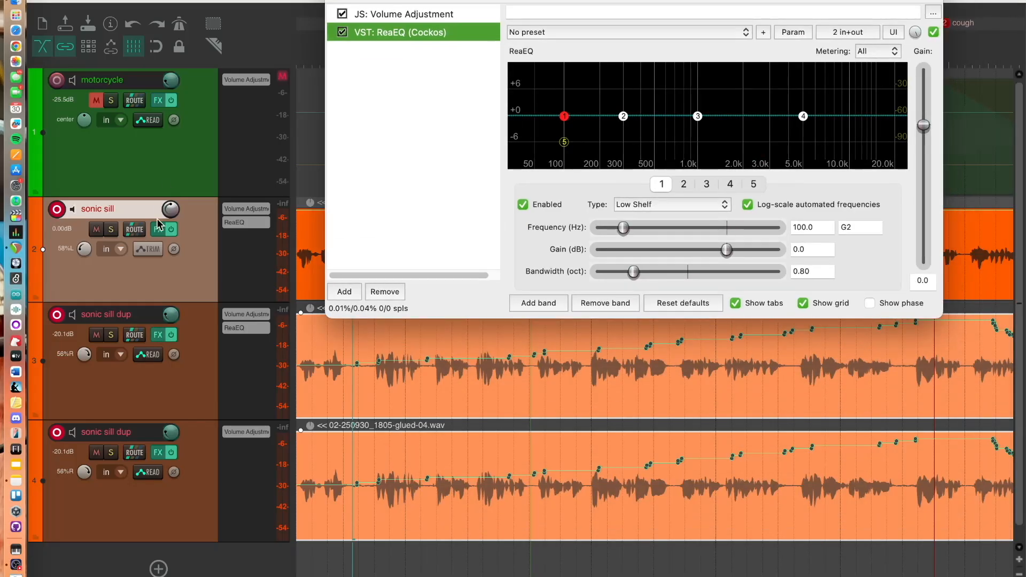
pyautogui.click(97, 230)
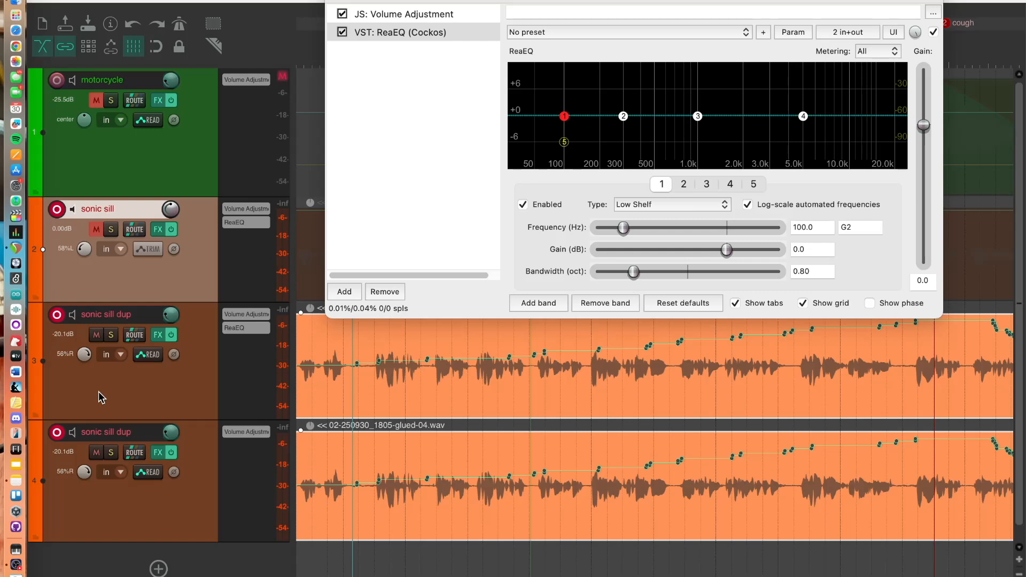
pyautogui.click(97, 453)
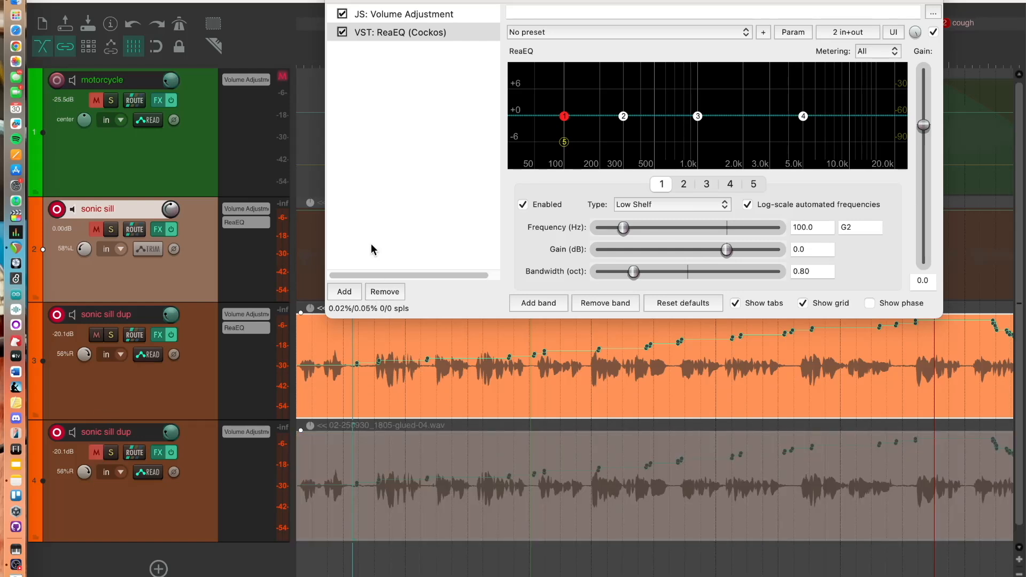
# Play from the start and reshape the upper sonic sill dup's ReaEQ, boosting band 2 by 5.6 dB at 917.6 Hz and cutting the highs
pyautogui.click(216, 370)
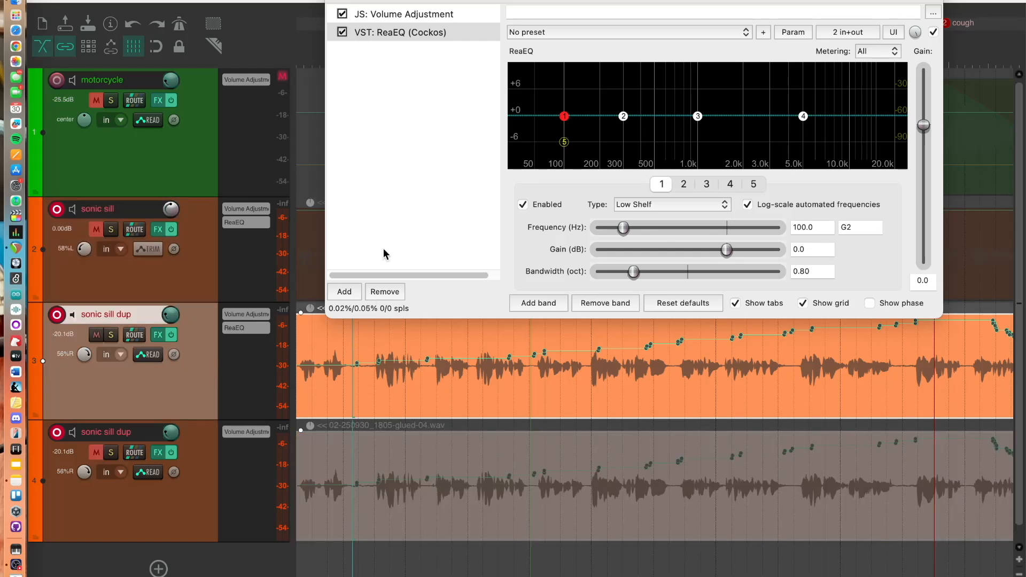
pyautogui.press('Home')
pyautogui.press('space')
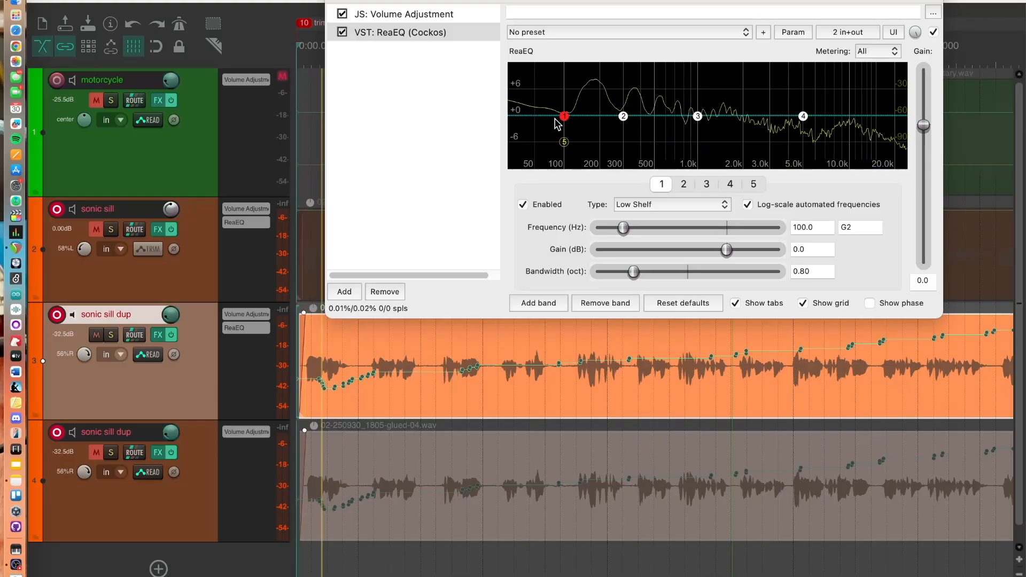
pyautogui.moveTo(564, 116); pyautogui.dragTo(582, 167)
pyautogui.click(803, 115)
pyautogui.moveTo(802, 116); pyautogui.dragTo(729, 176)
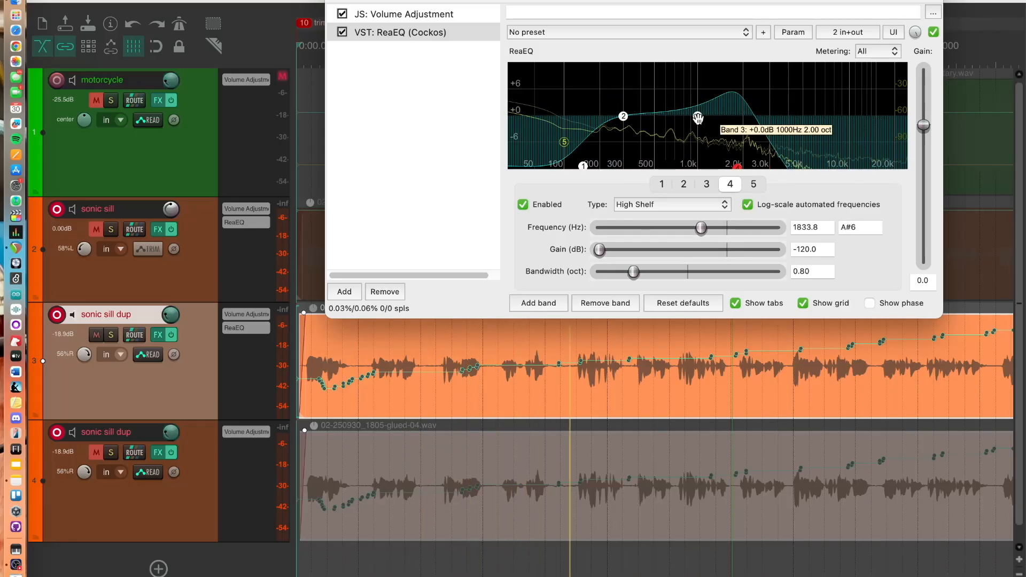
pyautogui.moveTo(698, 116); pyautogui.dragTo(801, 167)
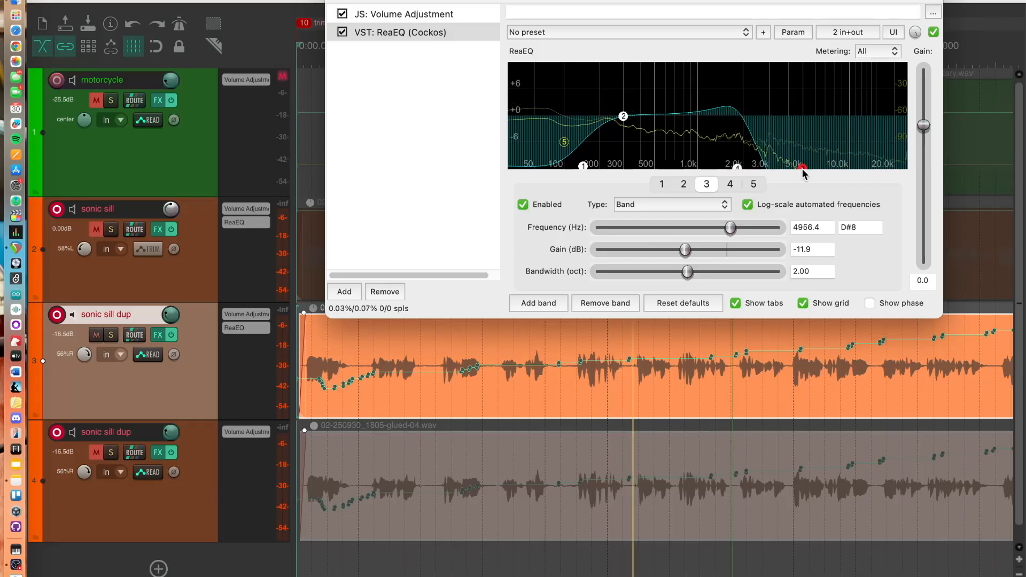
pyautogui.moveTo(623, 116); pyautogui.dragTo(692, 90)
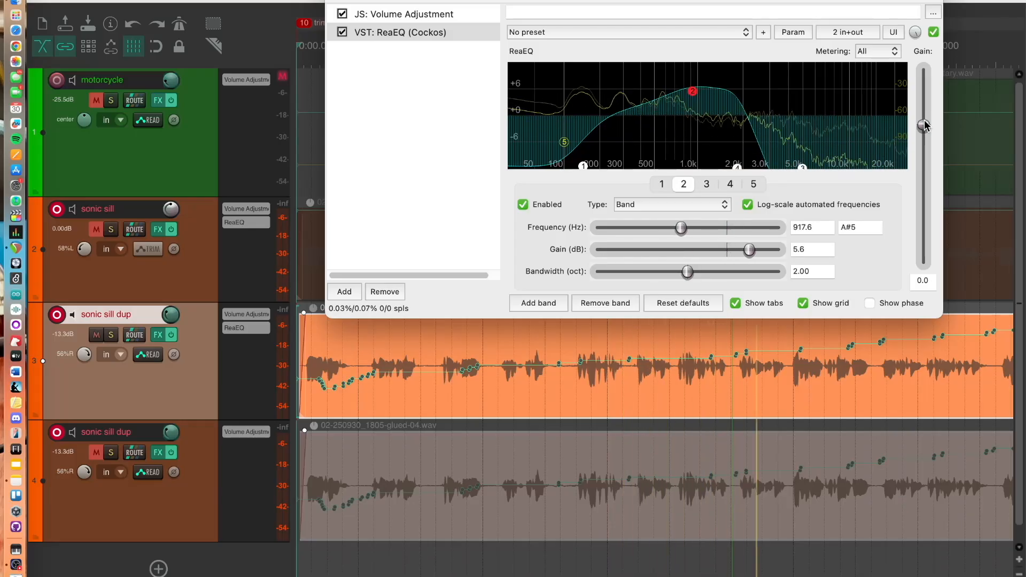
# Raise the upper dup's EQ output gain to 3.4, and move the high shelf cut to 4456.9 Hz and the low shelf cut to 589 Hz
pyautogui.moveTo(923, 125); pyautogui.dragTo(926, 110)
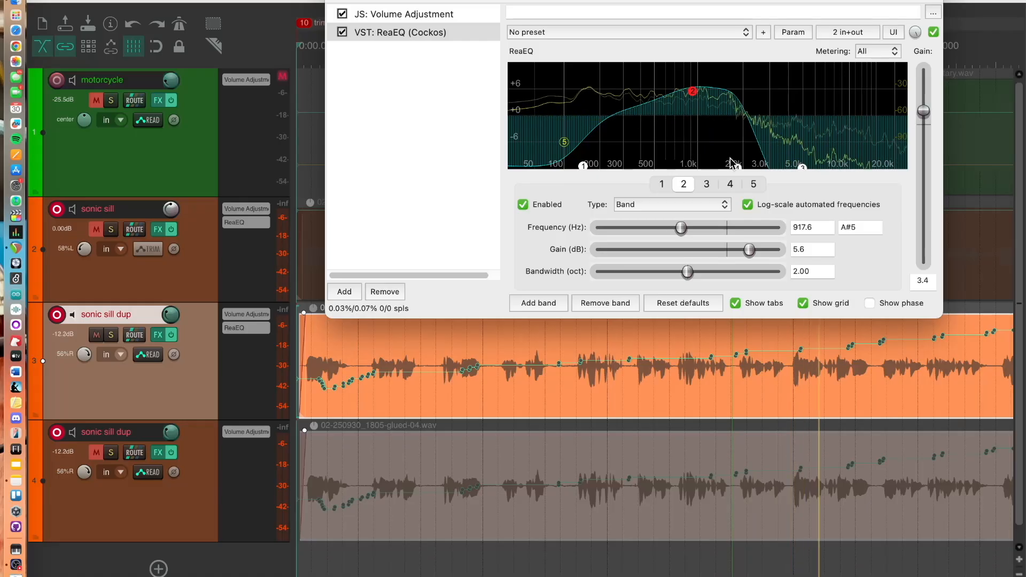
pyautogui.moveTo(737, 167); pyautogui.dragTo(798, 170)
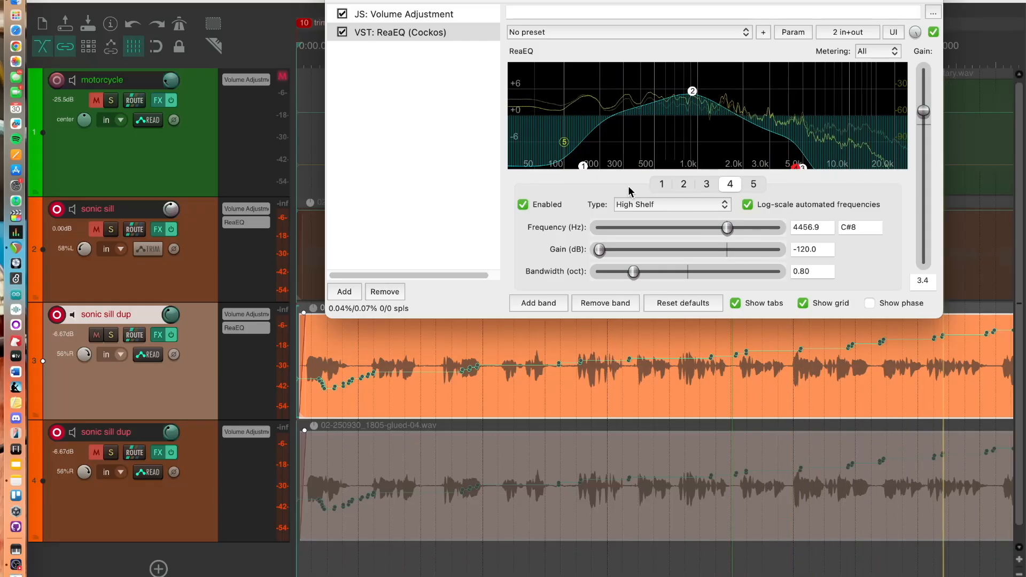
pyautogui.moveTo(584, 166); pyautogui.dragTo(662, 176)
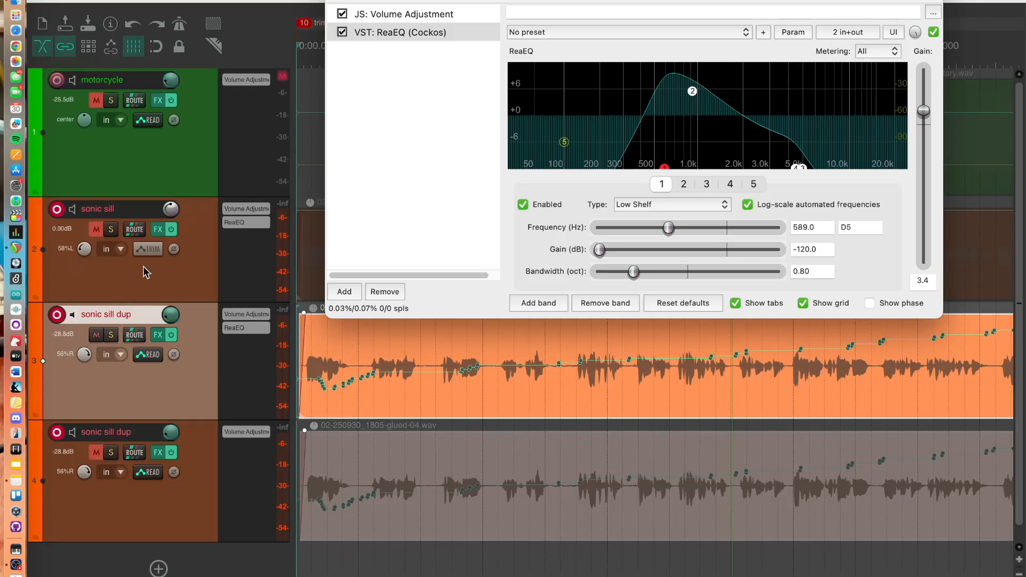
# Unmute the sonic sill and lower dup tracks and set the upper dup's EQ output gain to 3.2 while listening
pyautogui.click(97, 231)
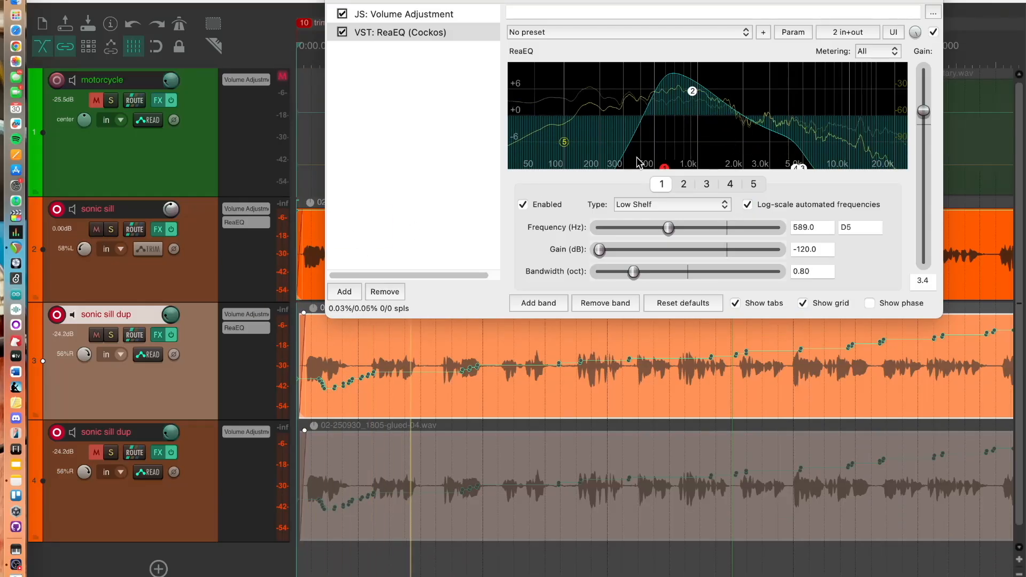
pyautogui.moveTo(924, 111); pyautogui.dragTo(924, 91)
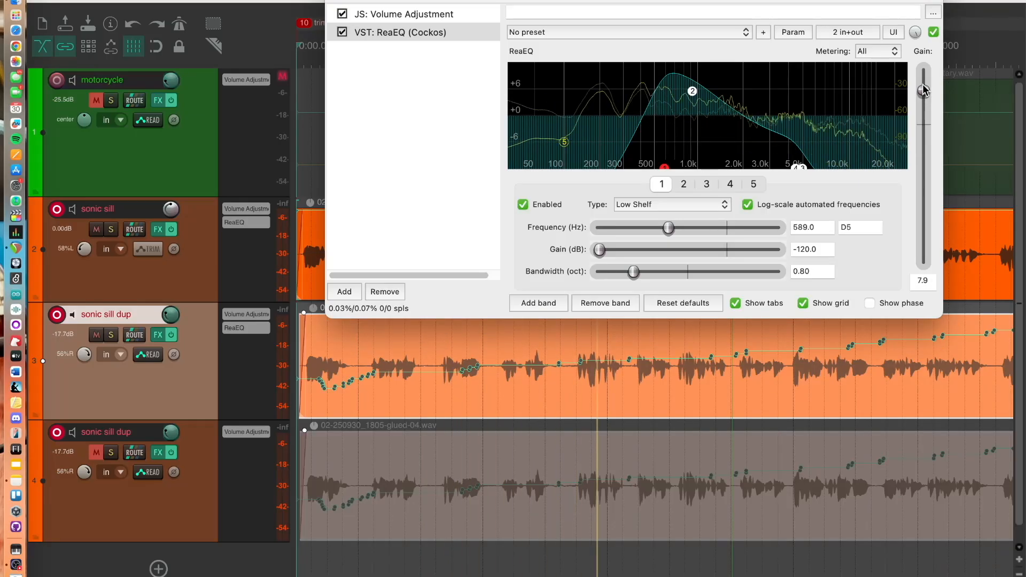
pyautogui.moveTo(923, 89); pyautogui.dragTo(925, 98)
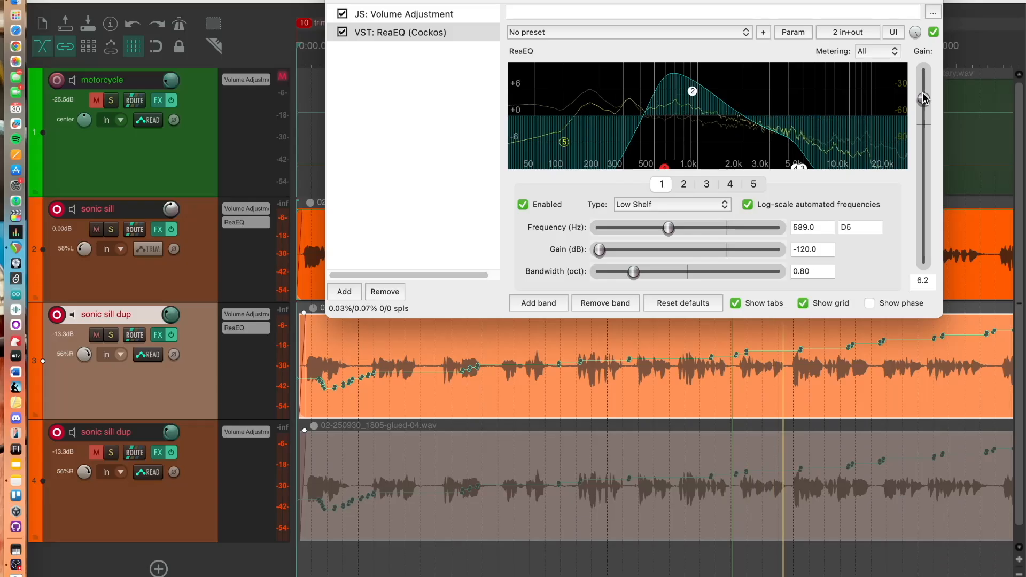
pyautogui.click(103, 454)
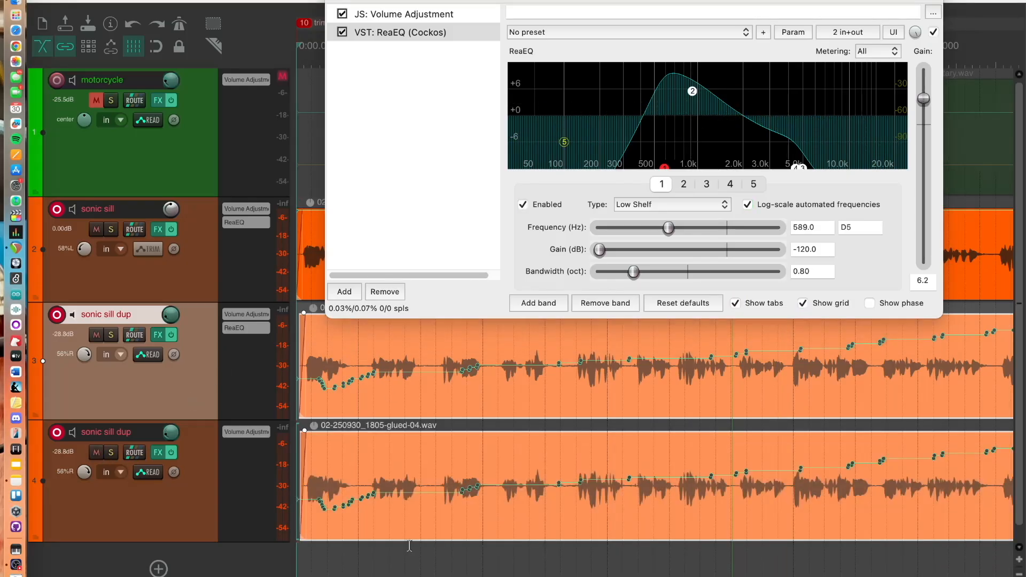
pyautogui.press('space')
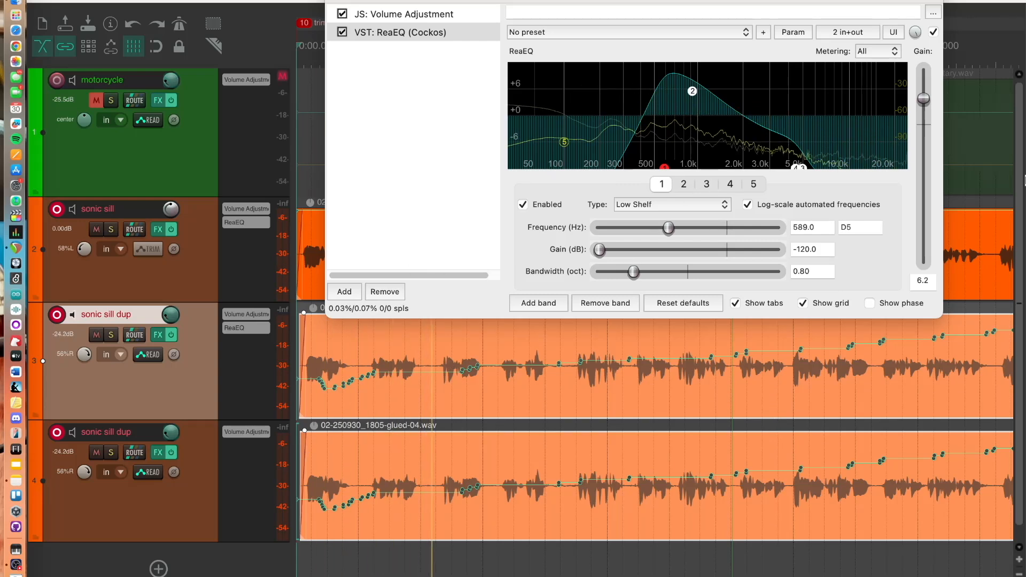
pyautogui.moveTo(923, 99)
pyautogui.mouseDown()
pyautogui.moveTo(927, 121)
pyautogui.moveTo(928, 112)
pyautogui.mouseUp()
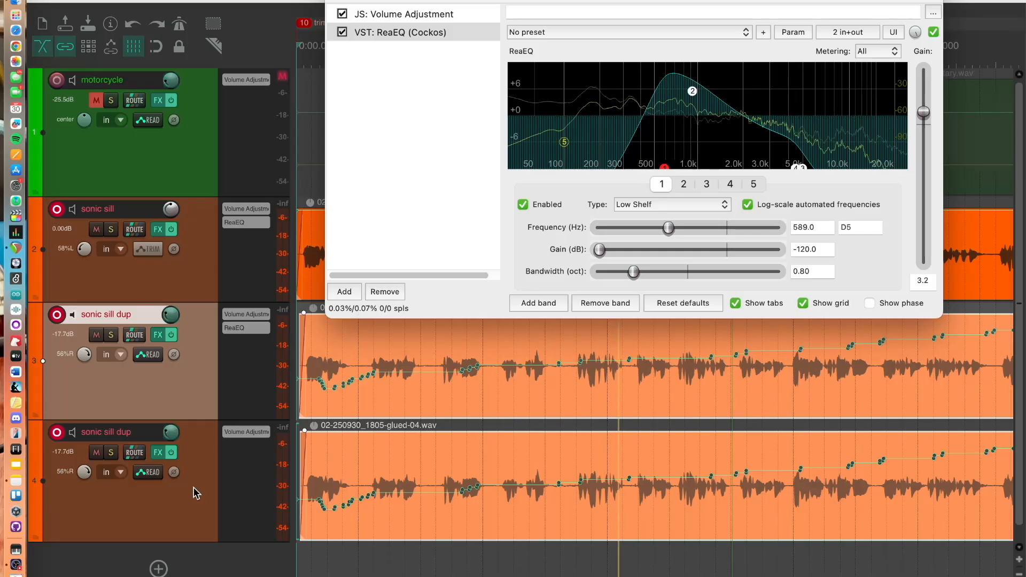
pyautogui.press('space')
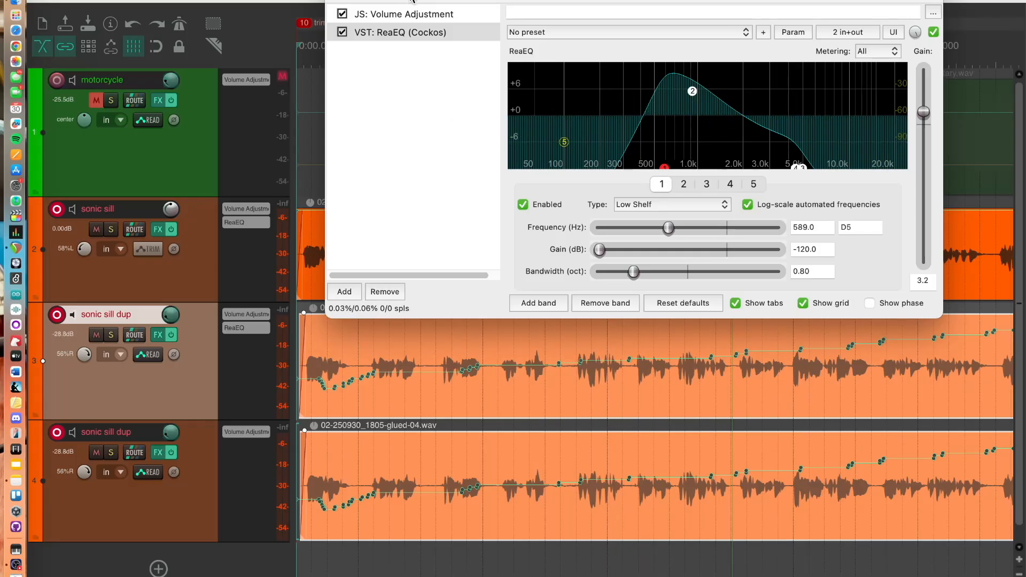
# Add ReaEQ to the lower sonic sill dup track's effects chain
pyautogui.moveTo(412, 1); pyautogui.dragTo(709, 10)
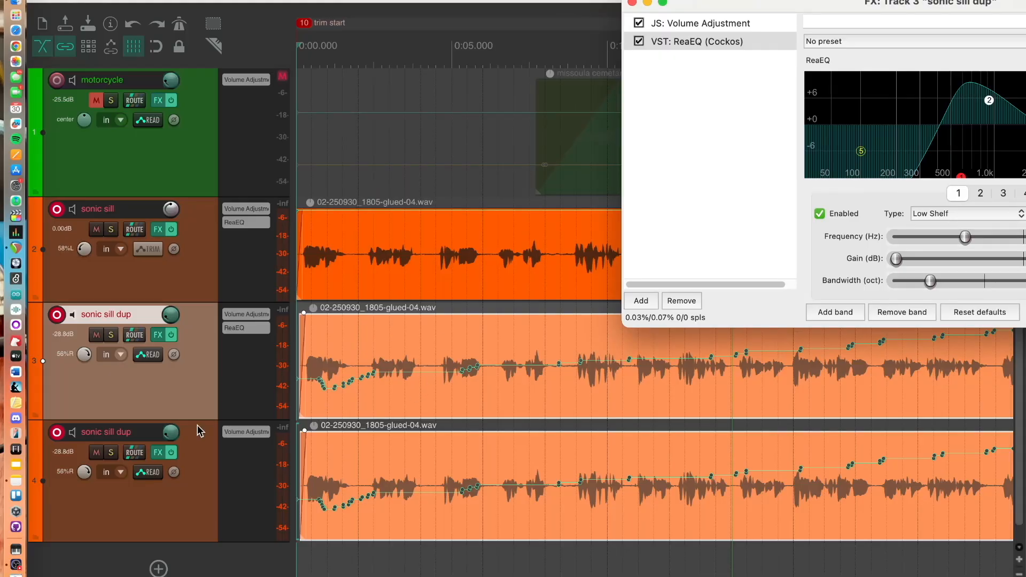
pyautogui.click(160, 454)
pyautogui.click(80, 97)
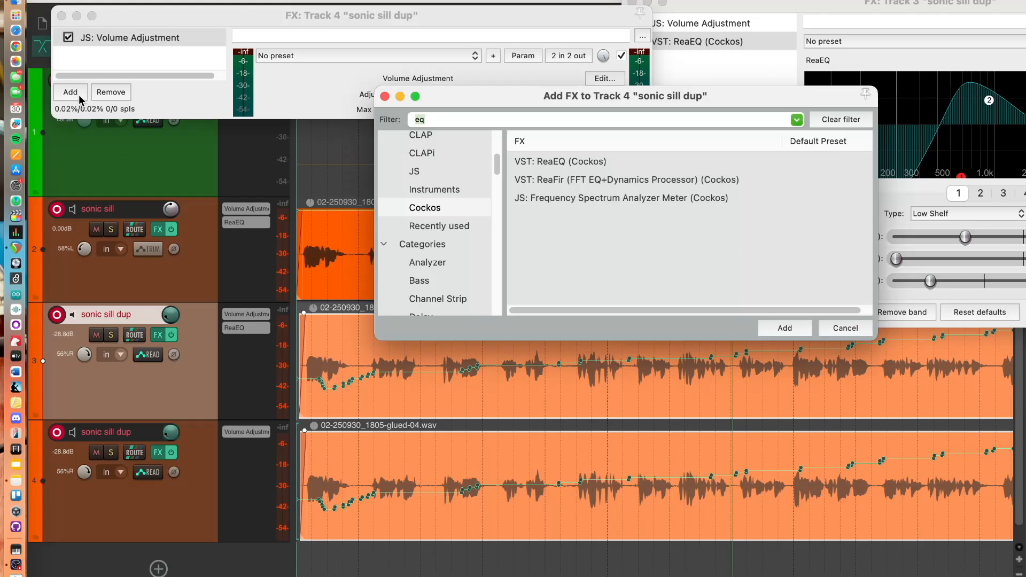
pyautogui.doubleClick(545, 162)
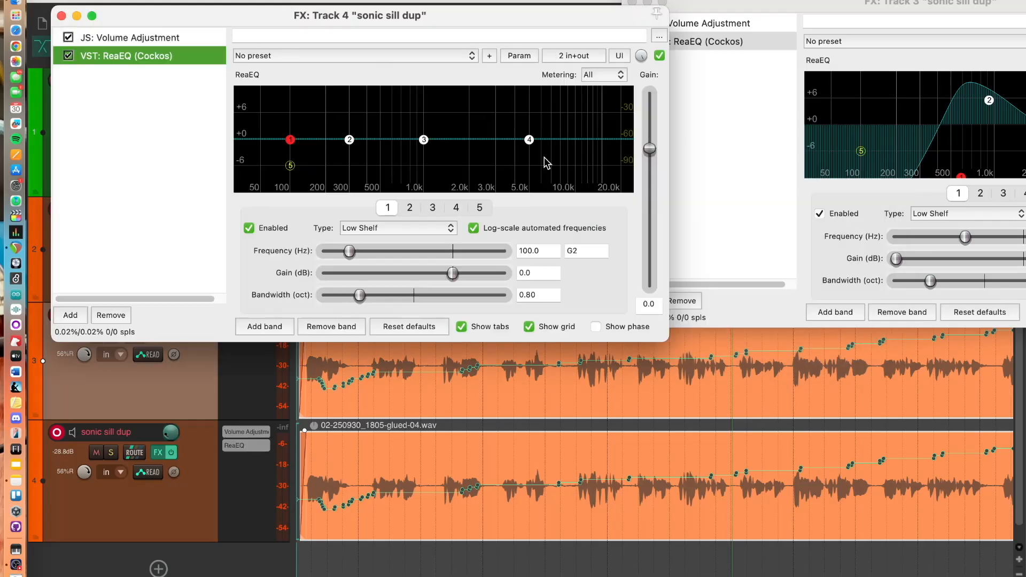
# Cut the lower dup's low shelf, set the high shelf to 7813.8 Hz at -10.5 dB, boost band 3 4.1 dB at 1563.5 Hz, and play
pyautogui.moveTo(289, 141); pyautogui.dragTo(302, 190)
pyautogui.moveTo(536, 141); pyautogui.dragTo(559, 180)
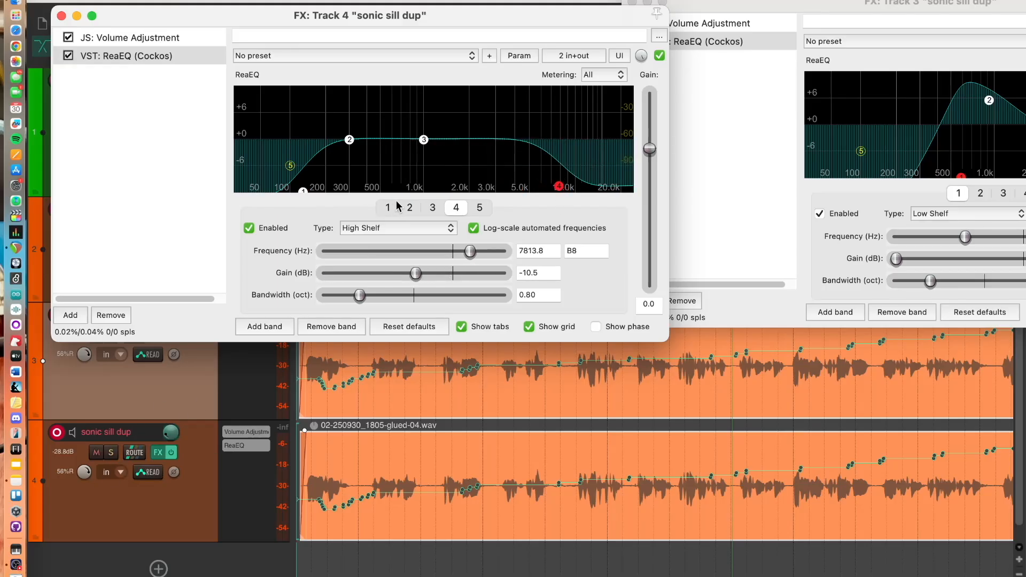
pyautogui.moveTo(423, 140); pyautogui.dragTo(449, 121)
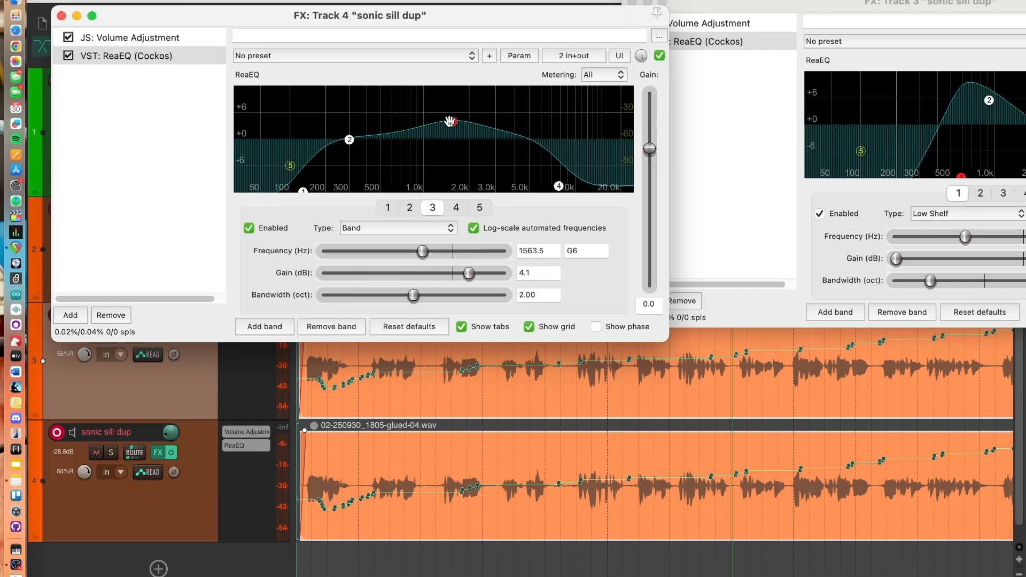
pyautogui.press('space')
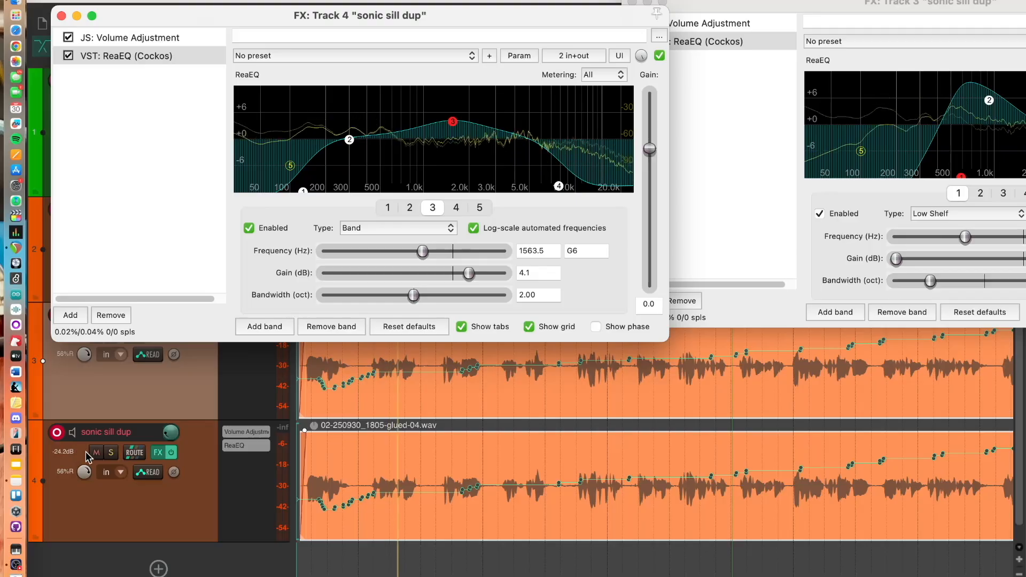
# Mute the sonic sill track and move the lower dup's band 3 to 8697.1 Hz with 11.9 dB boost
pyautogui.moveTo(201, 16); pyautogui.dragTo(669, 106)
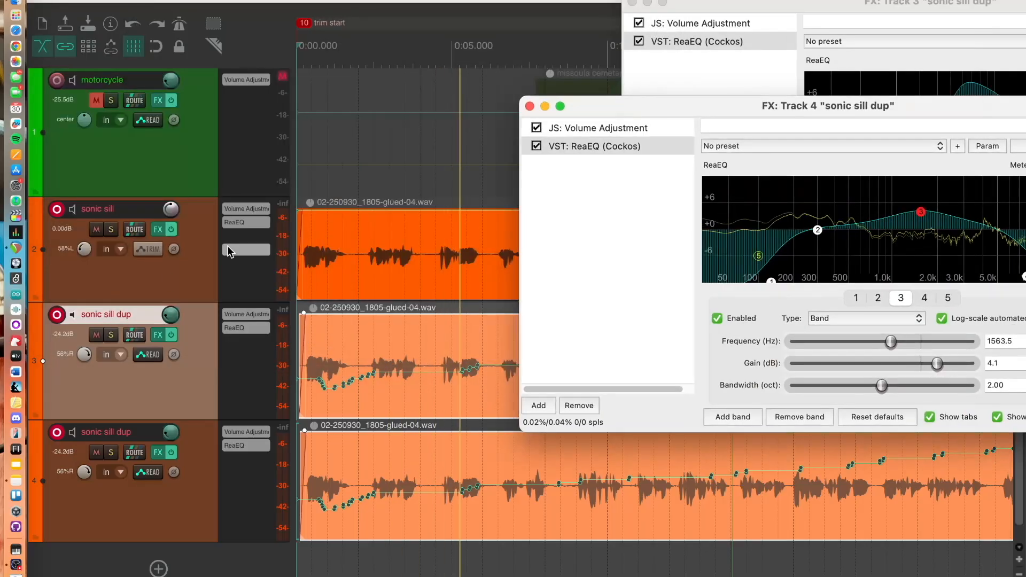
pyautogui.click(97, 230)
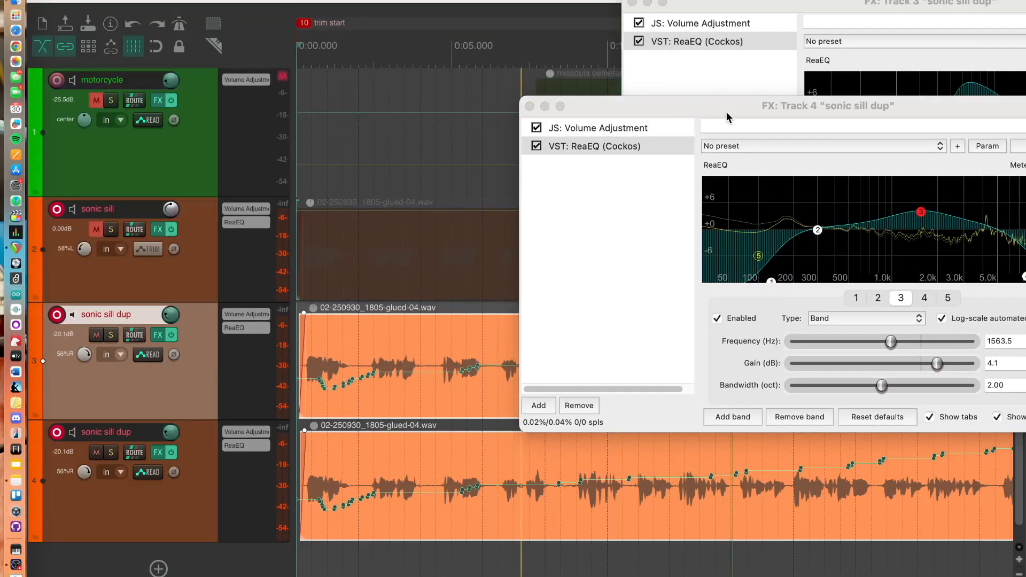
pyautogui.moveTo(727, 106); pyautogui.dragTo(595, 76)
pyautogui.moveTo(789, 186); pyautogui.dragTo(902, 150)
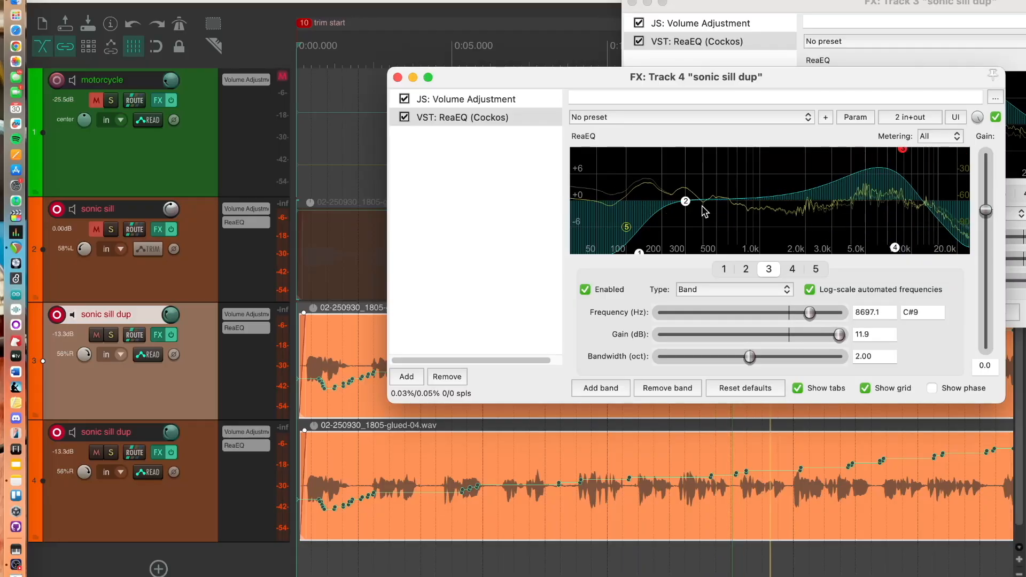
# Cut the lower dup's band 2 fully at 1852.6 Hz, move the low shelf cut to 358.4 Hz, and close its FX window
pyautogui.moveTo(686, 199); pyautogui.dragTo(800, 274)
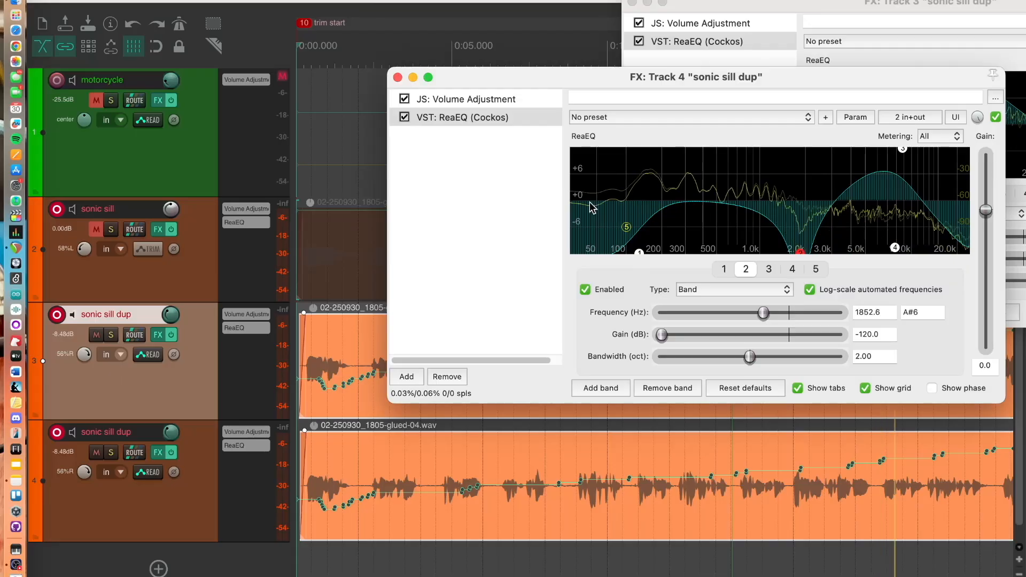
pyautogui.moveTo(628, 225); pyautogui.dragTo(742, 226)
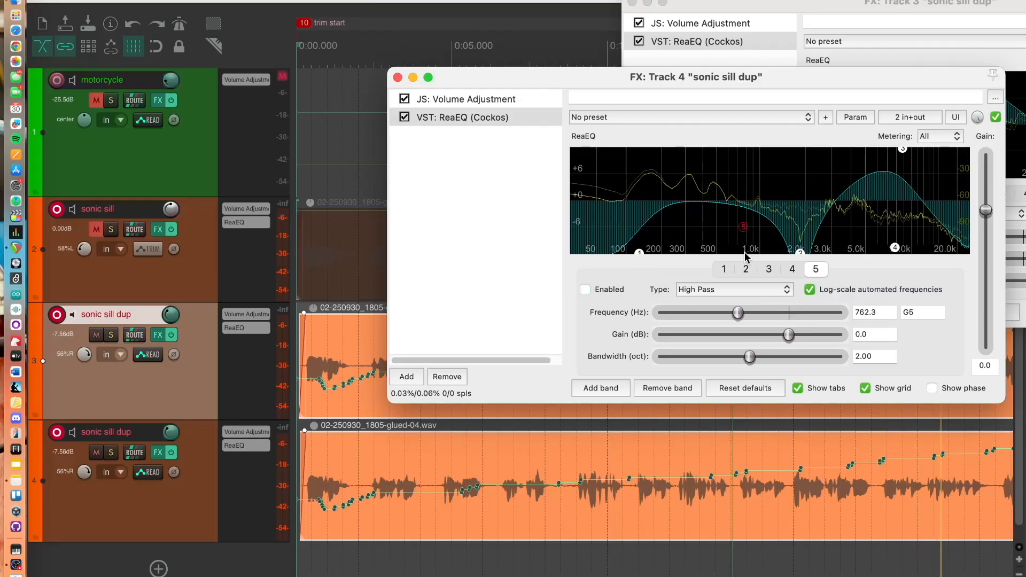
pyautogui.click(639, 251)
pyautogui.moveTo(639, 251); pyautogui.dragTo(696, 264)
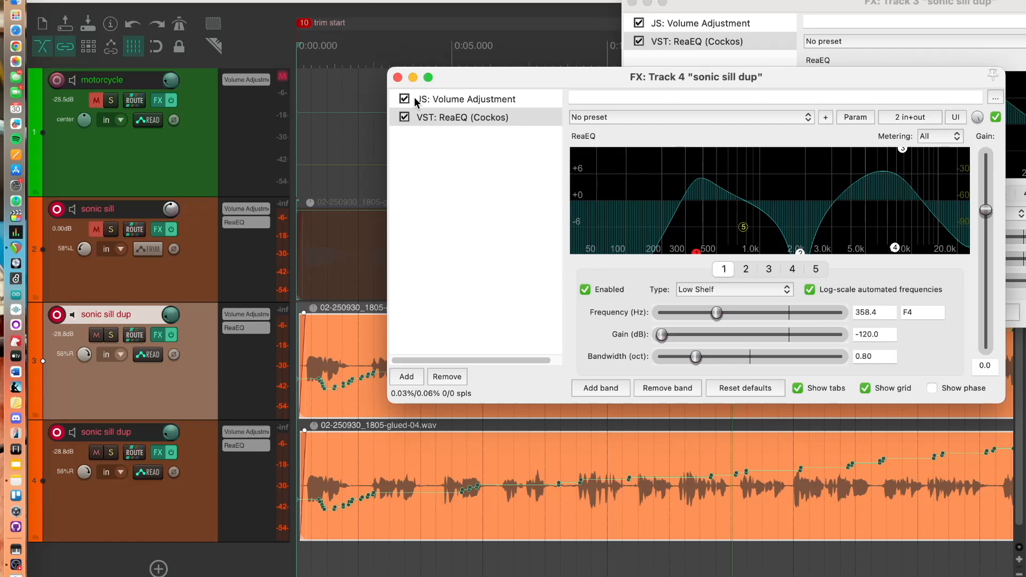
pyautogui.click(397, 77)
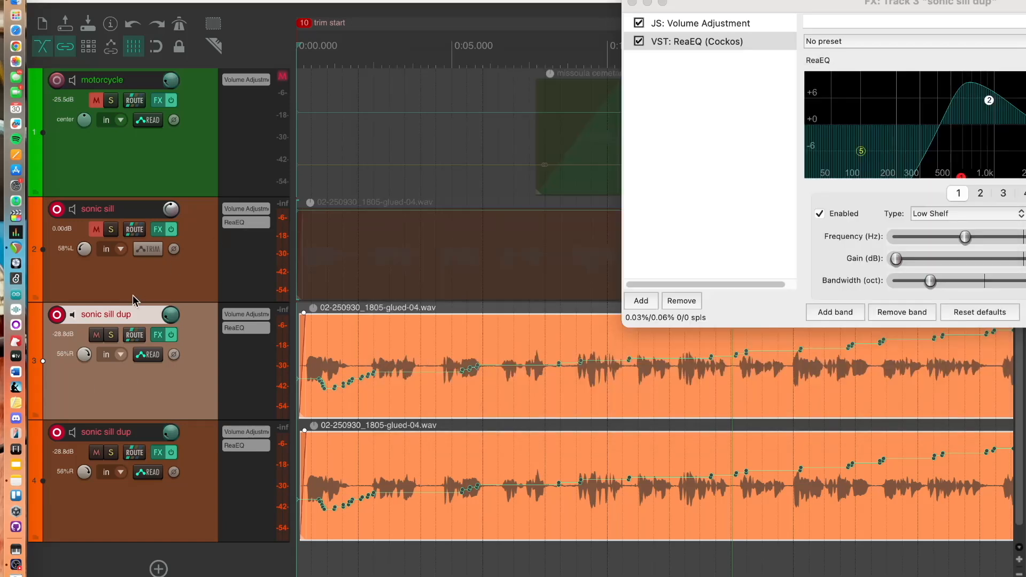
# Unmute the sonic sill track, play, and lower its volume to about -6.04 dB
pyautogui.click(94, 231)
pyautogui.press('space')
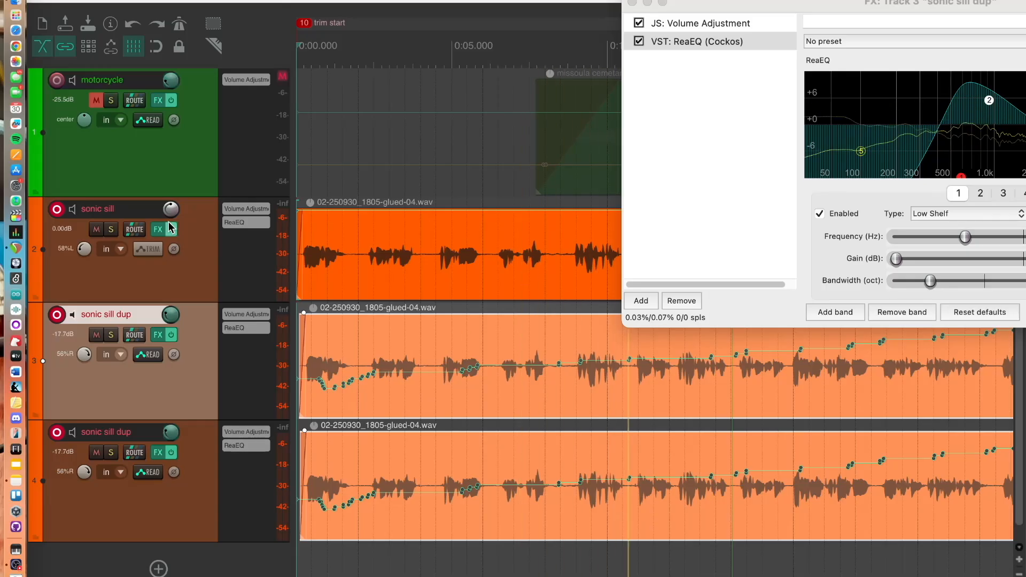
pyautogui.moveTo(170, 214); pyautogui.dragTo(170, 228)
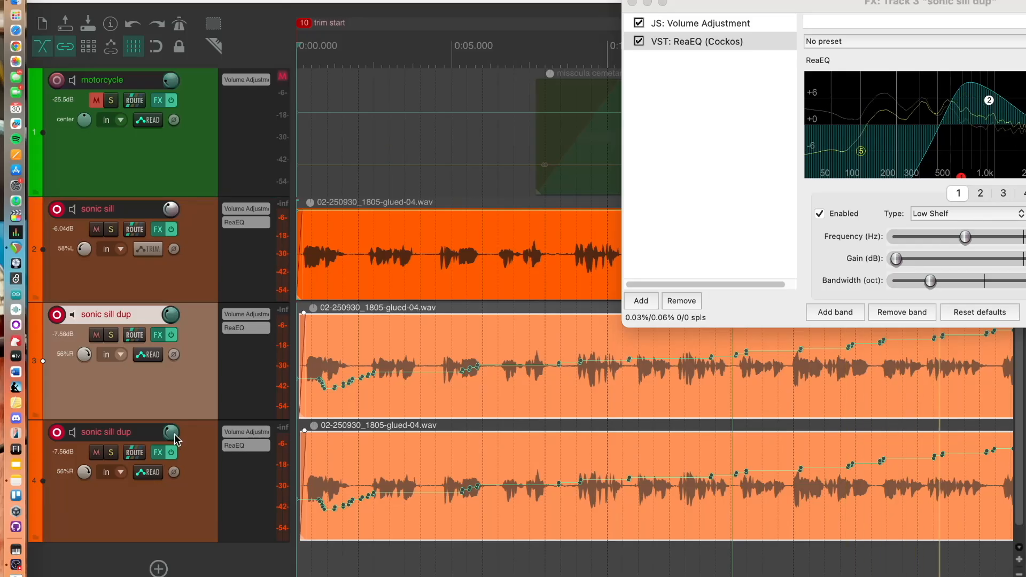
pyautogui.moveTo(172, 439)
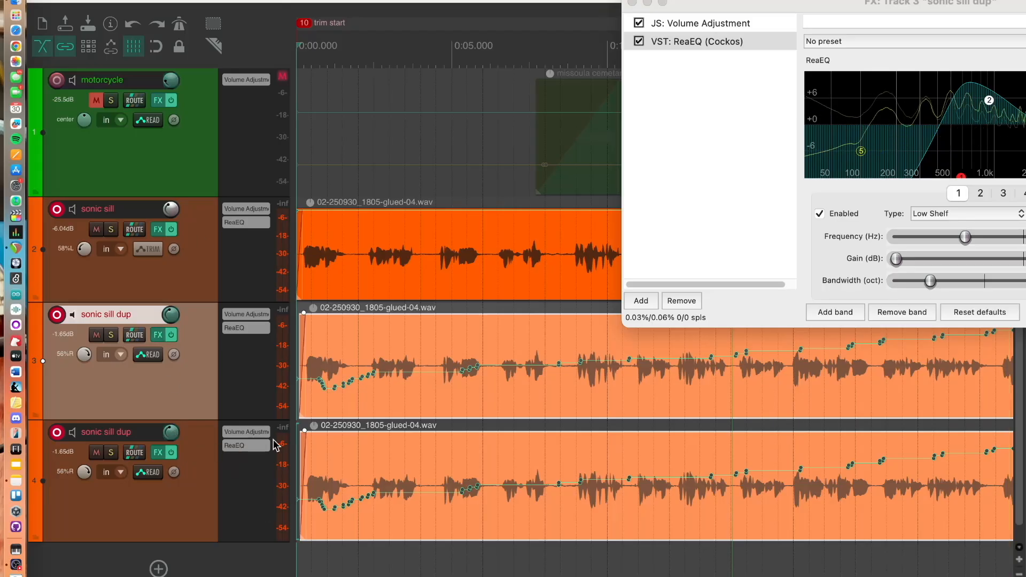
# Open the mixer and set the sonic sill track's pan back to center
pyautogui.hotkey('ctrl', 'm')
pyautogui.moveTo(227, 459); pyautogui.dragTo(227, 465)
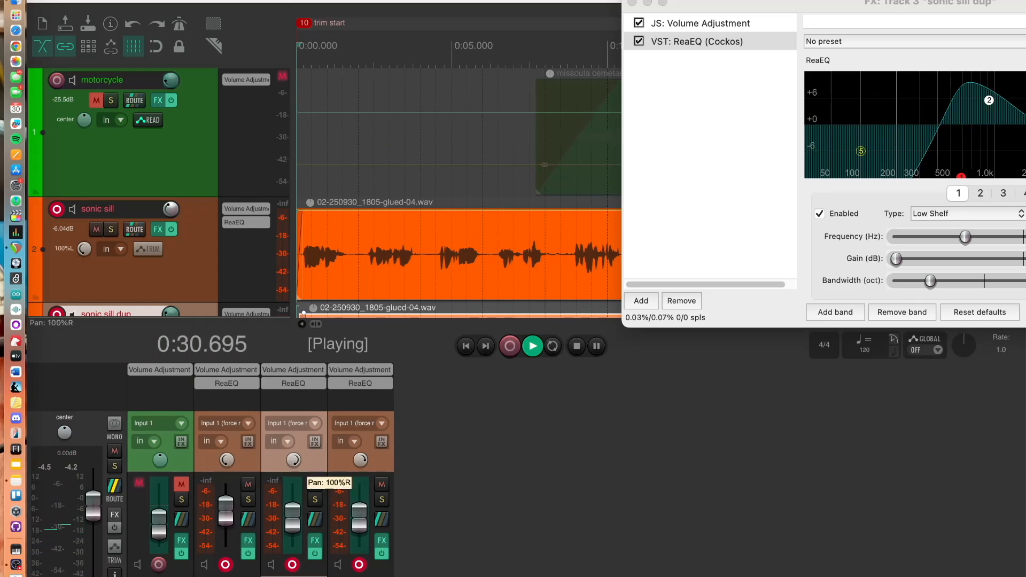
pyautogui.press('space')
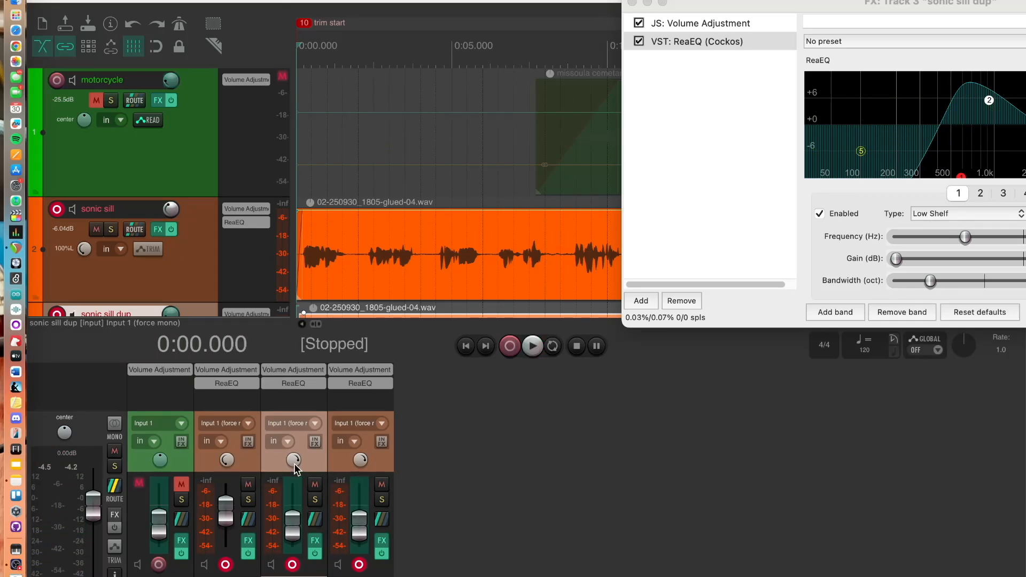
pyautogui.doubleClick(228, 460)
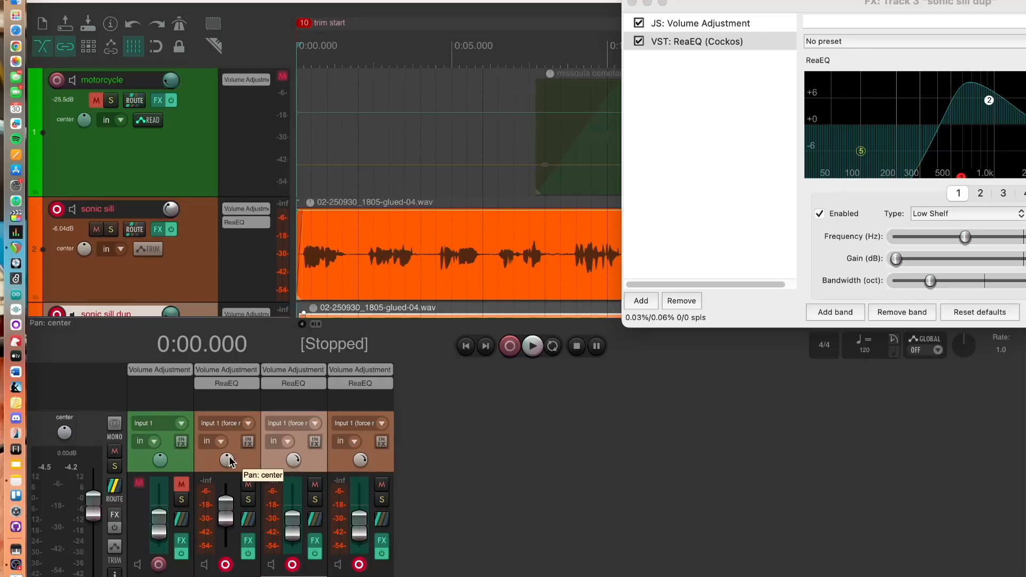
pyautogui.moveTo(295, 459); pyautogui.dragTo(294, 465)
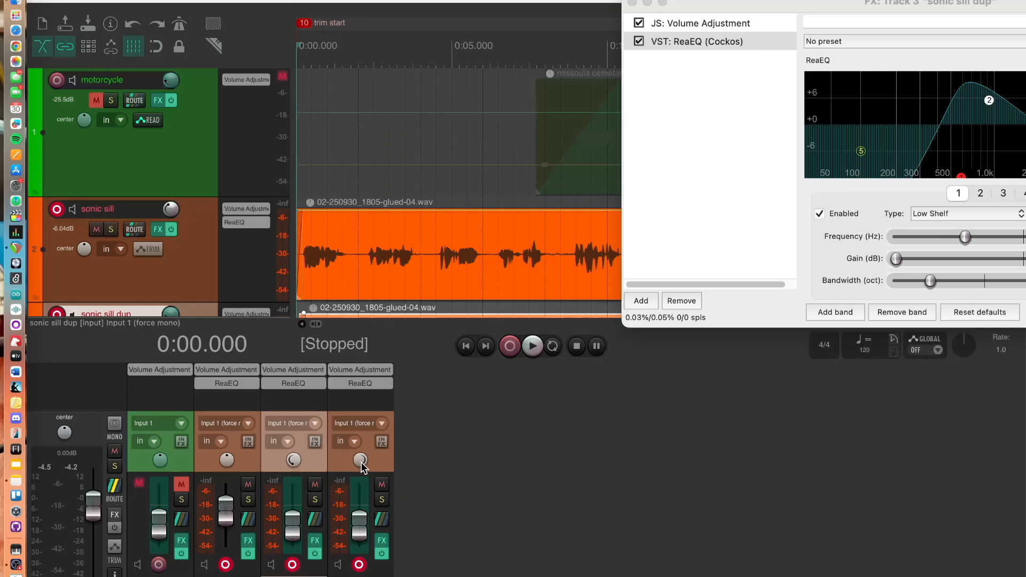
# Lower the sonic sill fader to -7.88 dB while playing, then close the upper dup's FX window and stop playback
pyautogui.press('space')
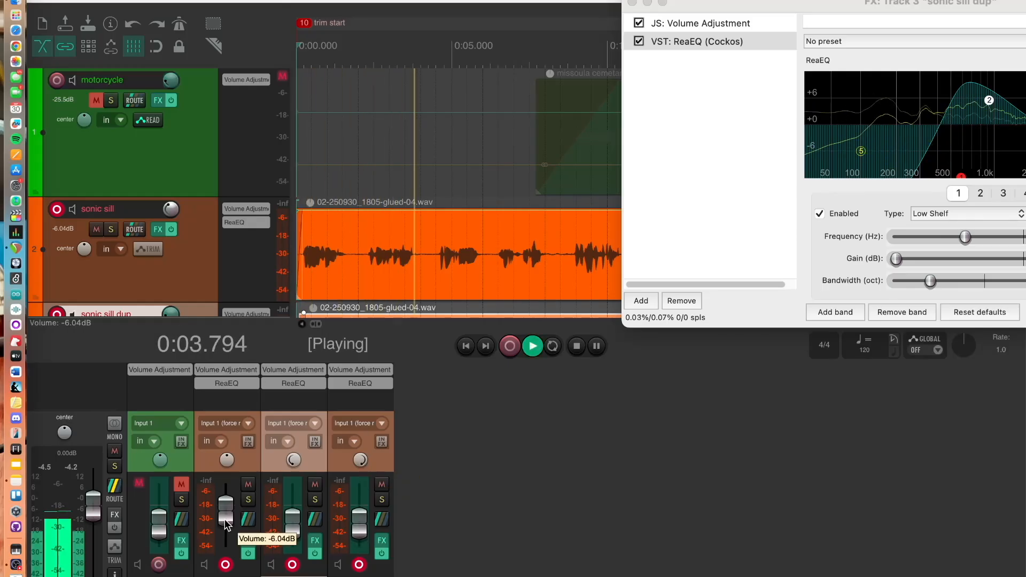
pyautogui.moveTo(225, 518); pyautogui.dragTo(225, 520)
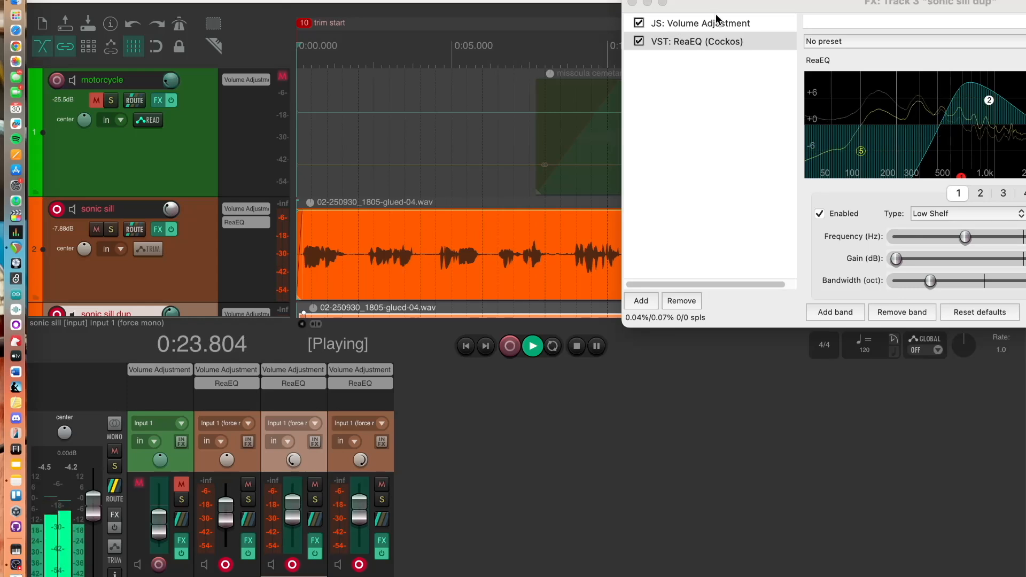
pyautogui.click(675, 21)
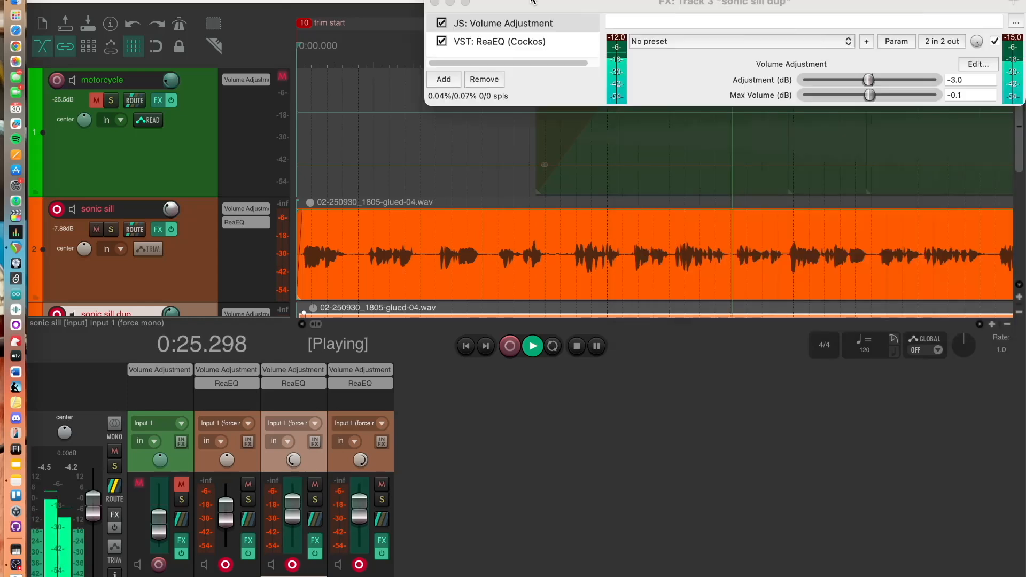
pyautogui.click(436, 3)
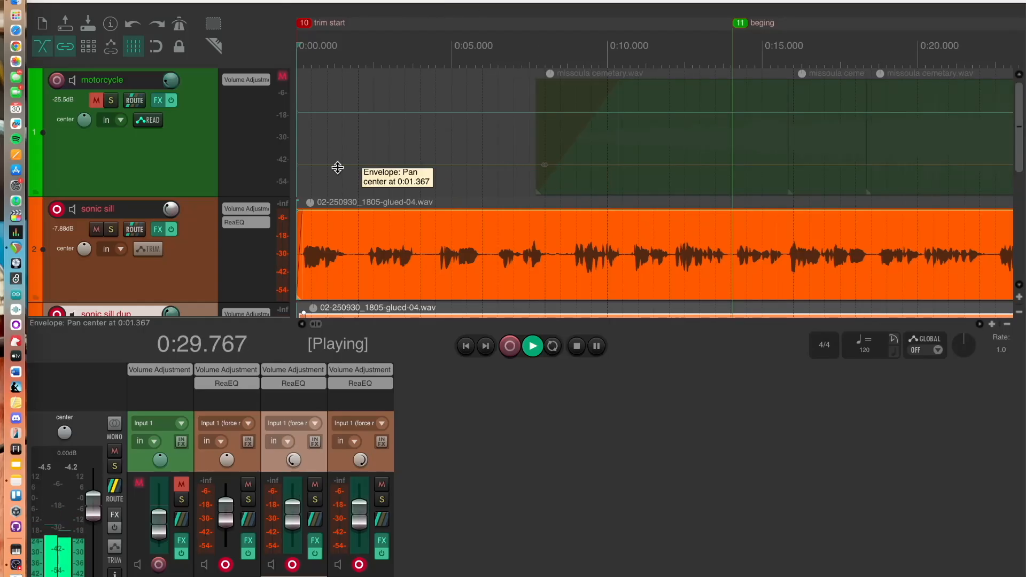
pyautogui.press('space')
pyautogui.scroll(-1, 238, 194)
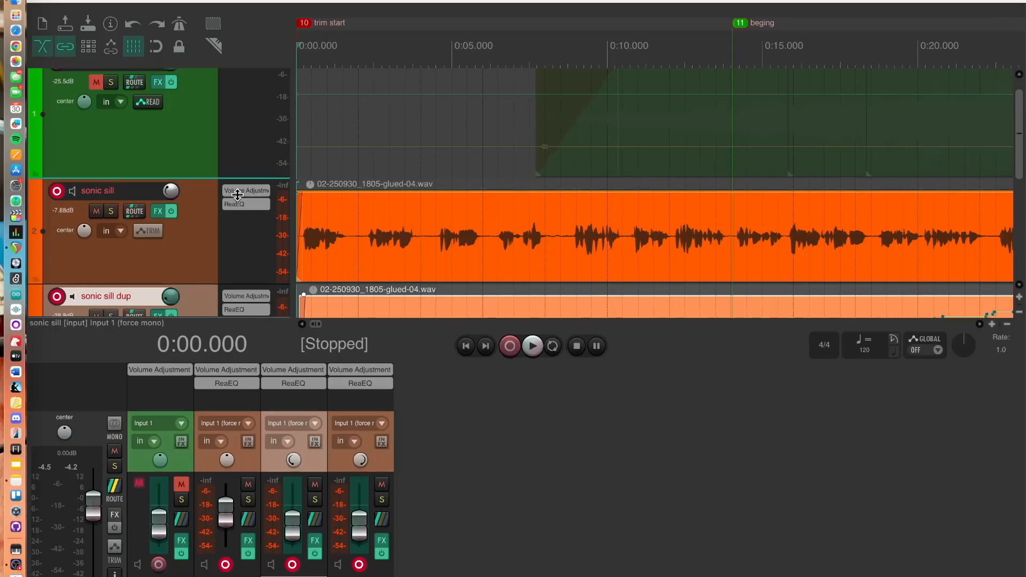
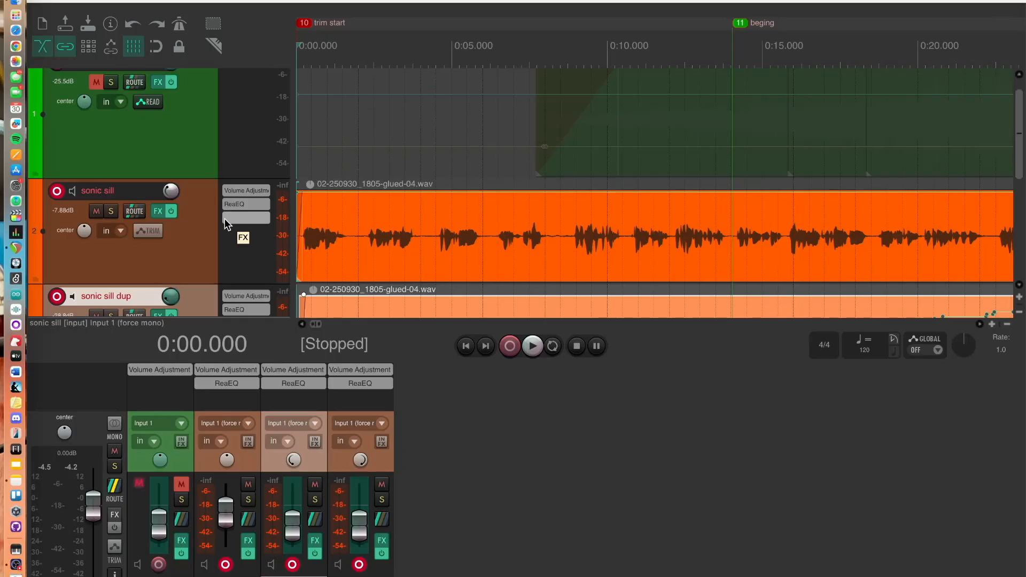
# Save the project and close the mixer
pyautogui.click(98, 0)
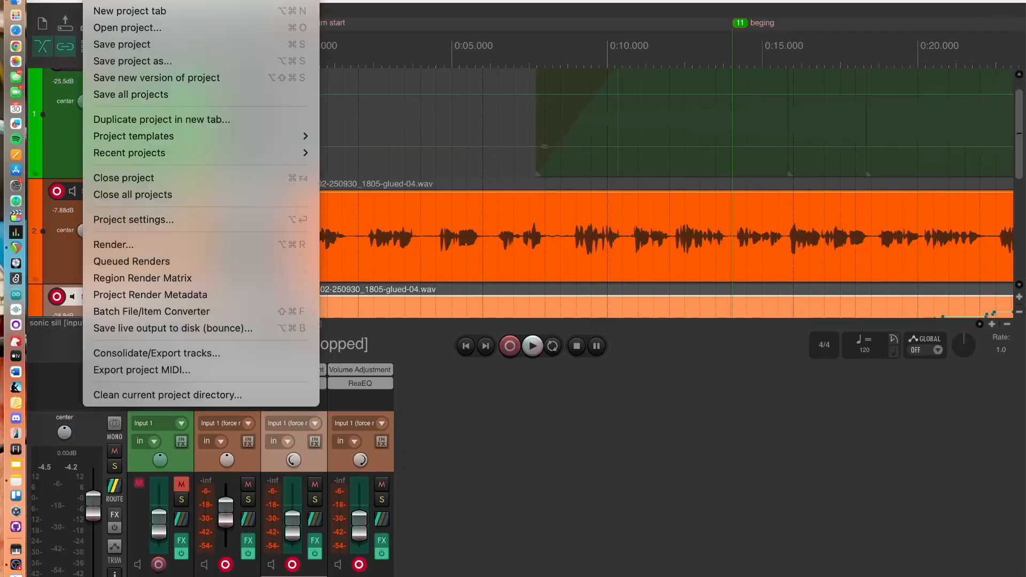
pyautogui.click(122, 46)
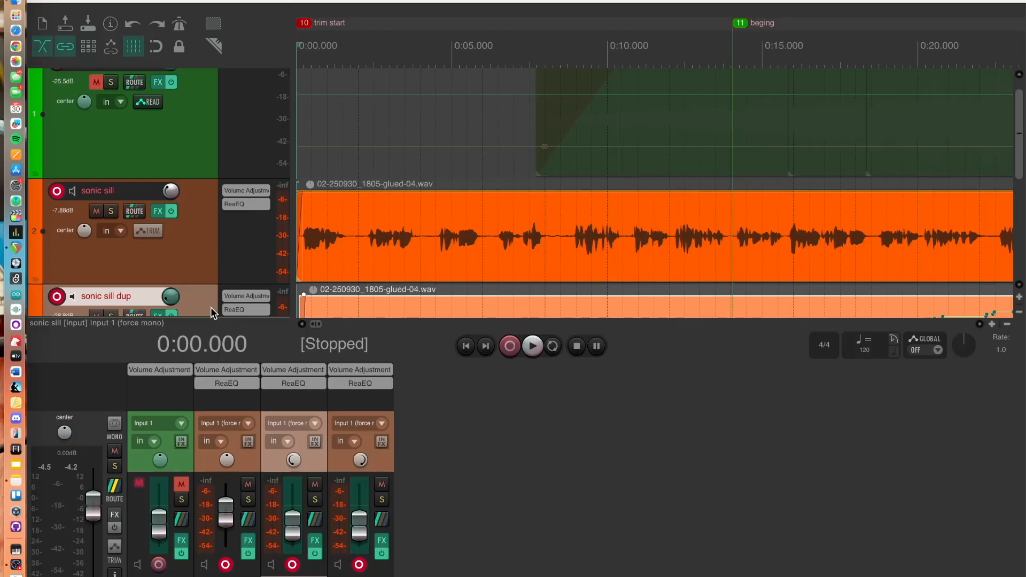
pyautogui.press('super+m')
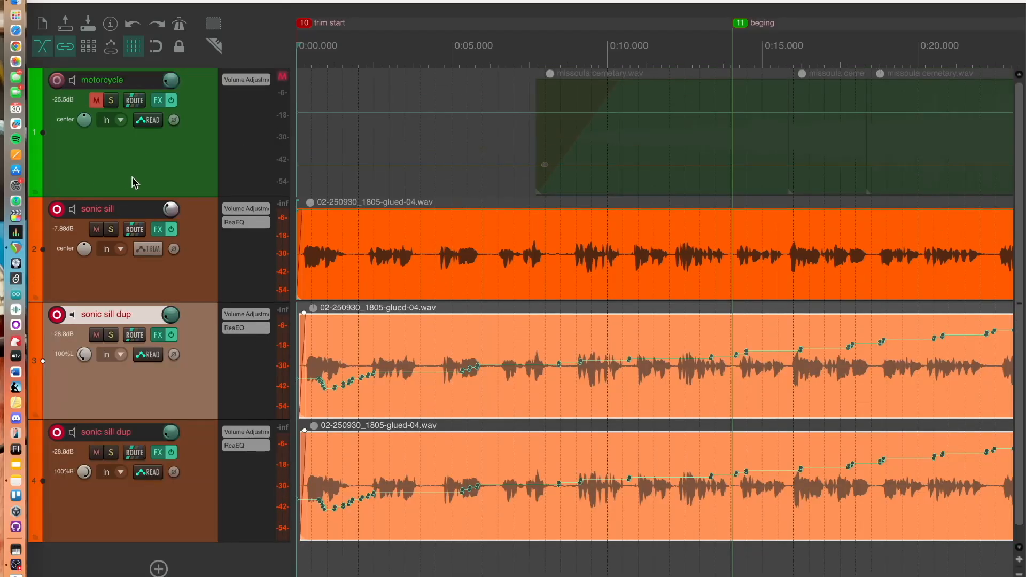
# Unmute the motorcycle track
pyautogui.click(167, 174)
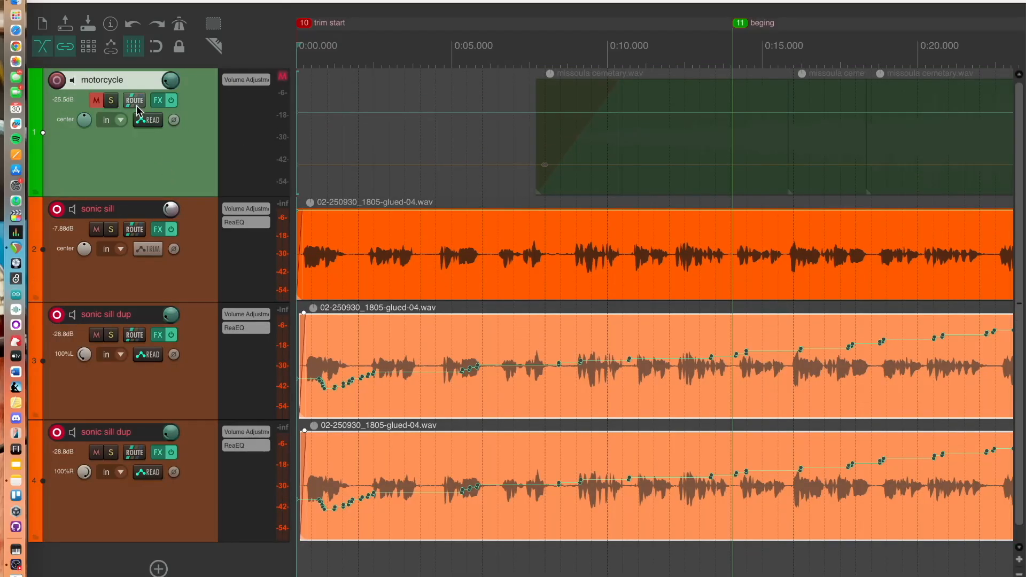
pyautogui.click(96, 101)
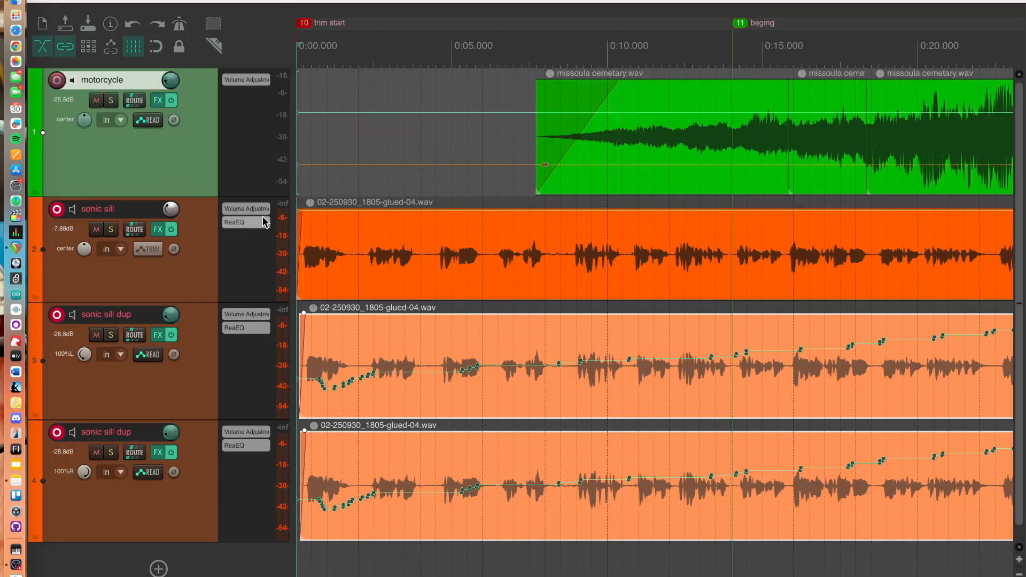
pyautogui.click(143, 120)
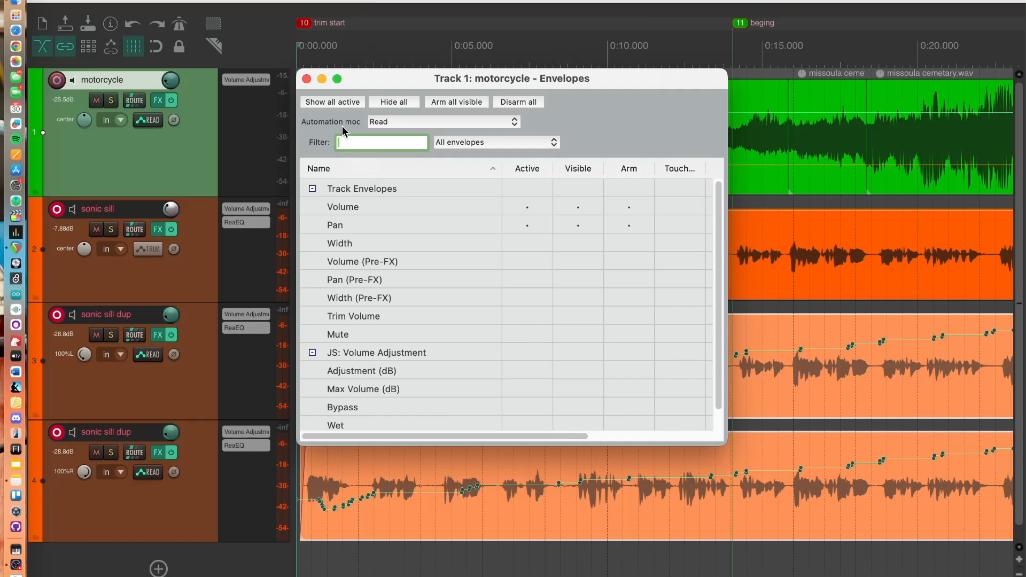
pyautogui.click(307, 79)
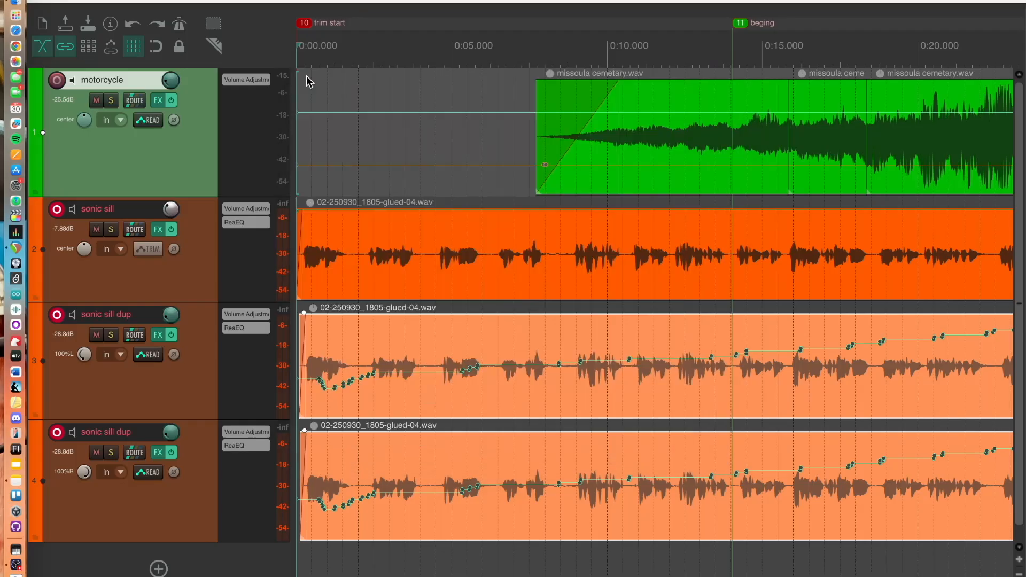
# Open the motorcycle track's FX chain and search the Add FX browser for a reverb plugin
pyautogui.click(156, 100)
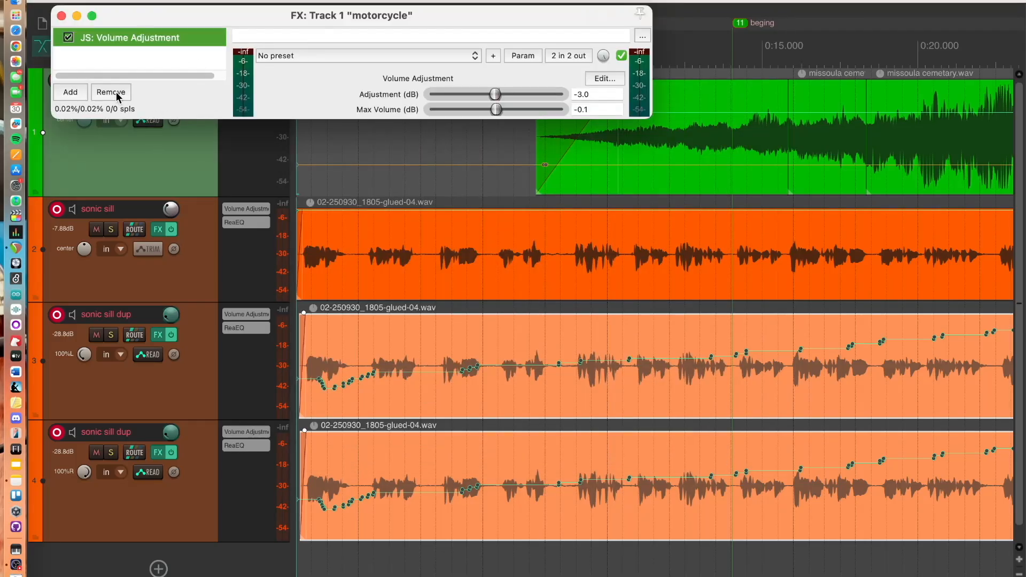
pyautogui.click(80, 92)
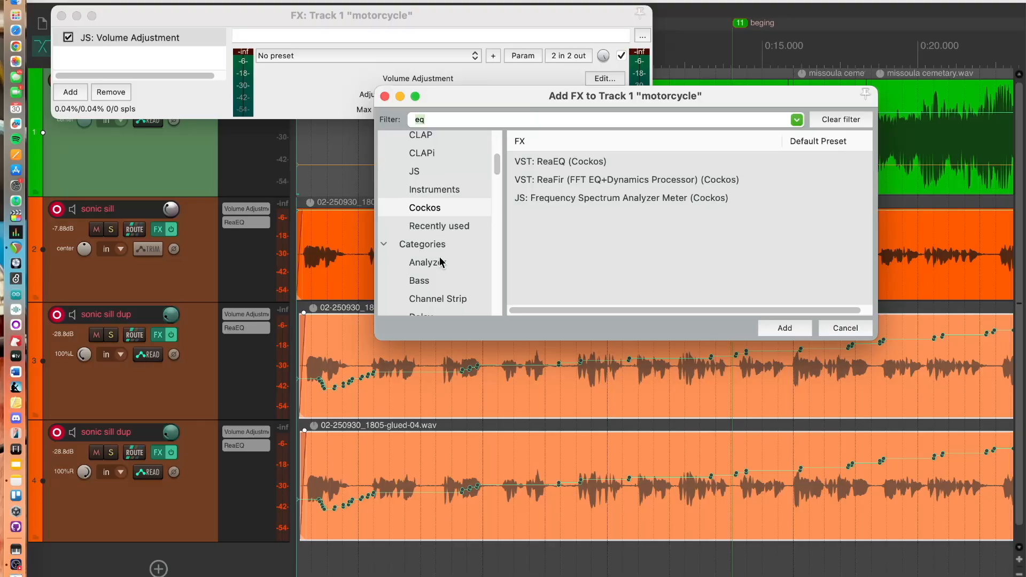
pyautogui.click(437, 204)
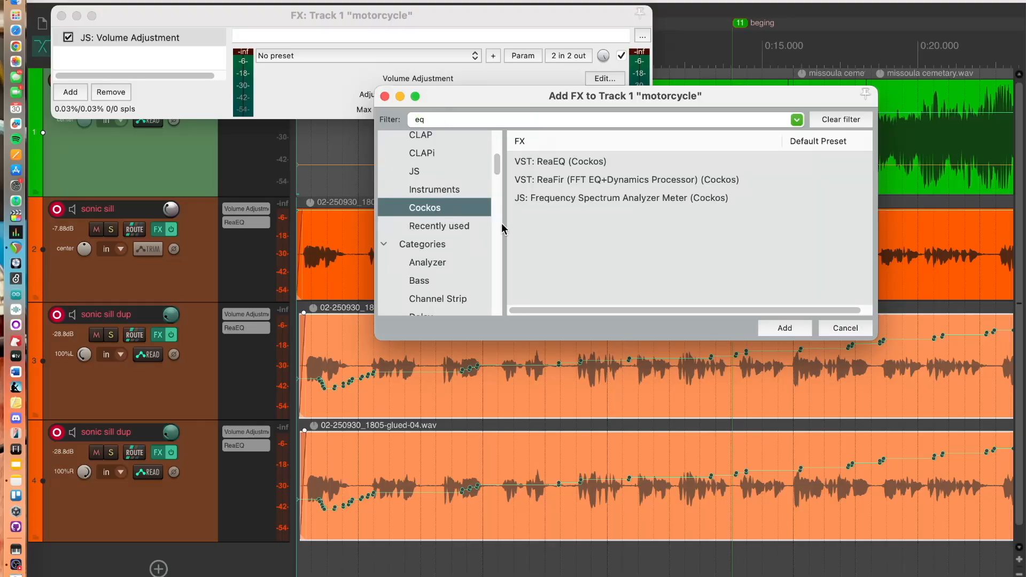
pyautogui.click(489, 122)
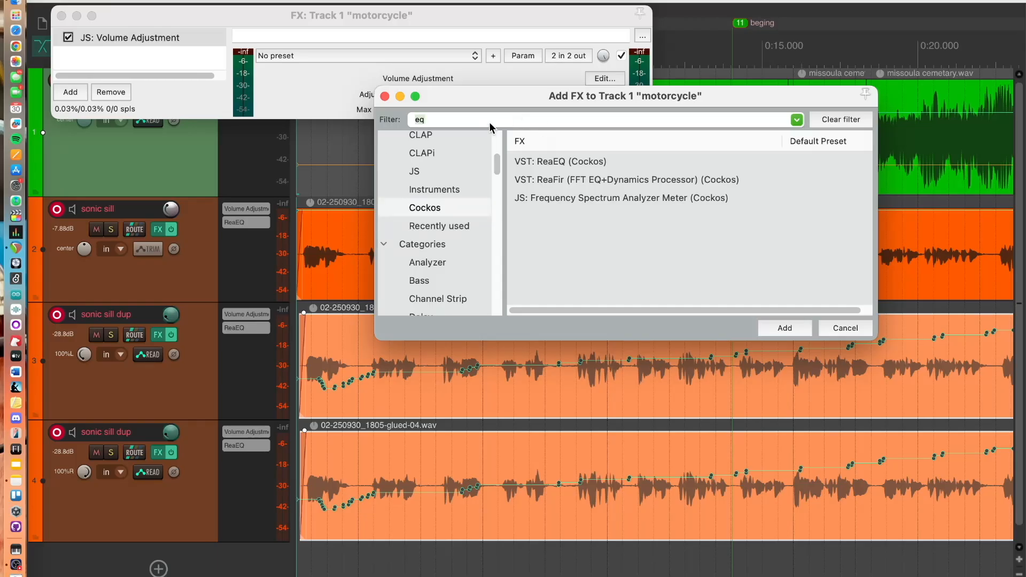
pyautogui.write('rev')
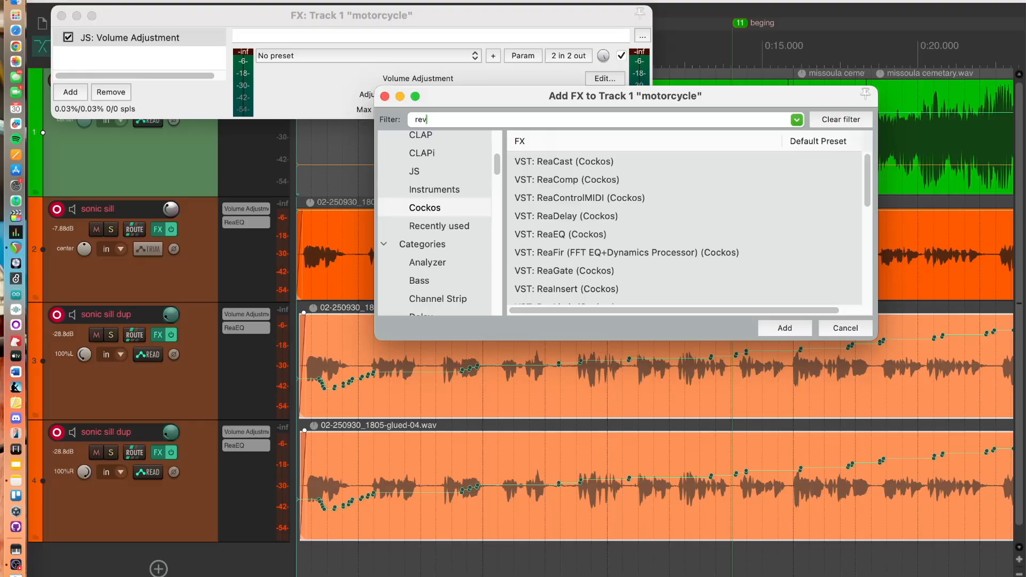
pyautogui.write('e')
pyautogui.write('rb')
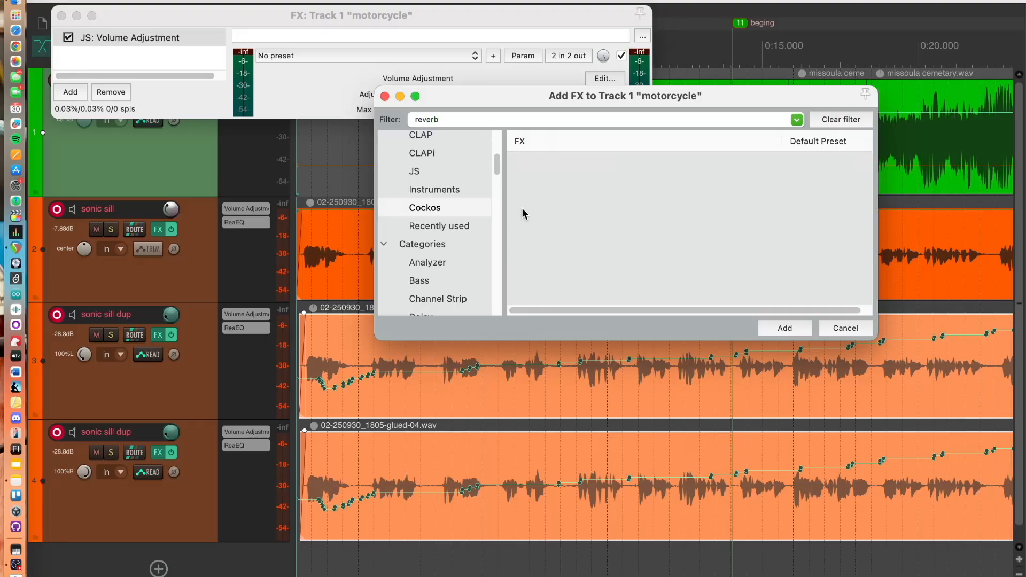
pyautogui.click(457, 207)
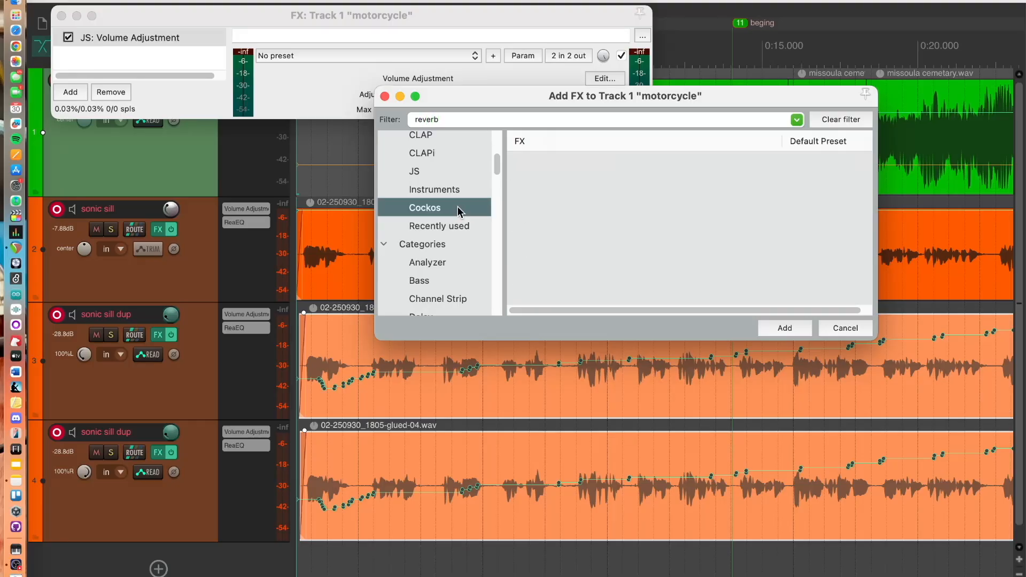
pyautogui.click(457, 225)
pyautogui.click(454, 209)
pyautogui.scroll(5, 491, 159)
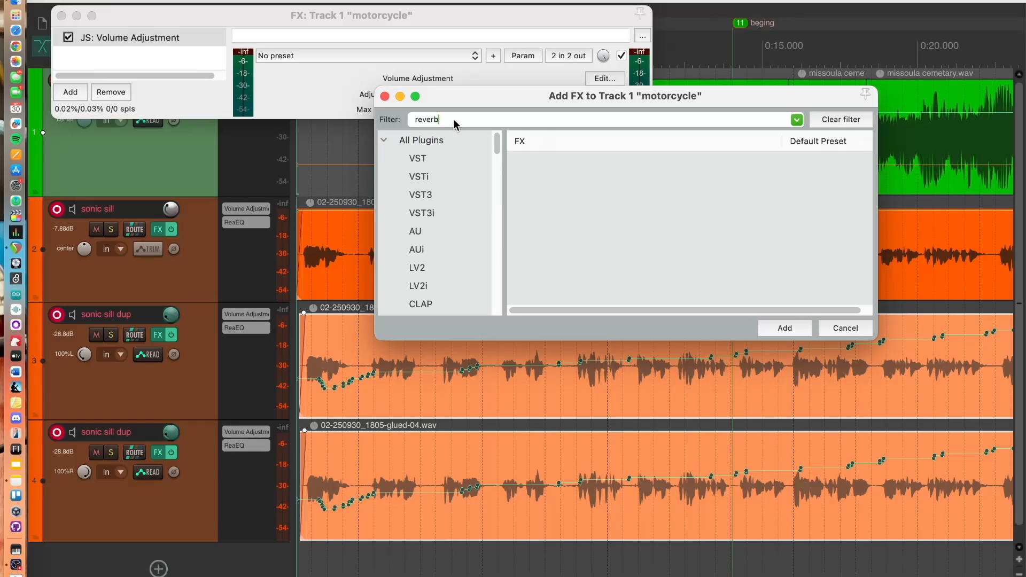
pyautogui.press('BackSpace')
pyautogui.press('BackSpace')
pyautogui.press('BackSpace')
pyautogui.press('BackSpace')
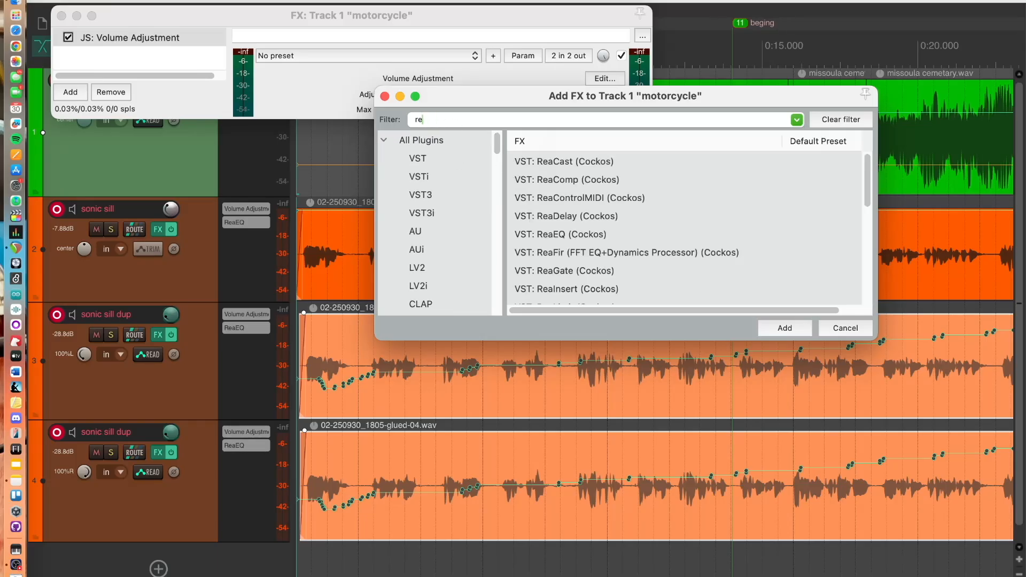
pyautogui.write('a\\')
# Add ReaVerb (Cockos) to the motorcycle track's FX chain
pyautogui.press('BackSpace')
pyautogui.press('BackSpace')
pyautogui.scroll(-3, 567, 259)
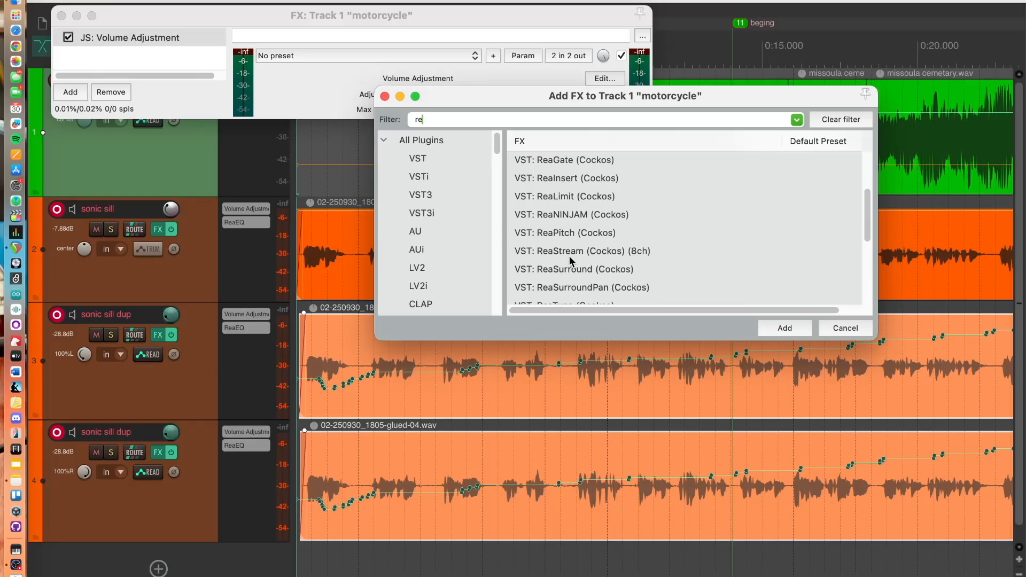
pyautogui.write('a')
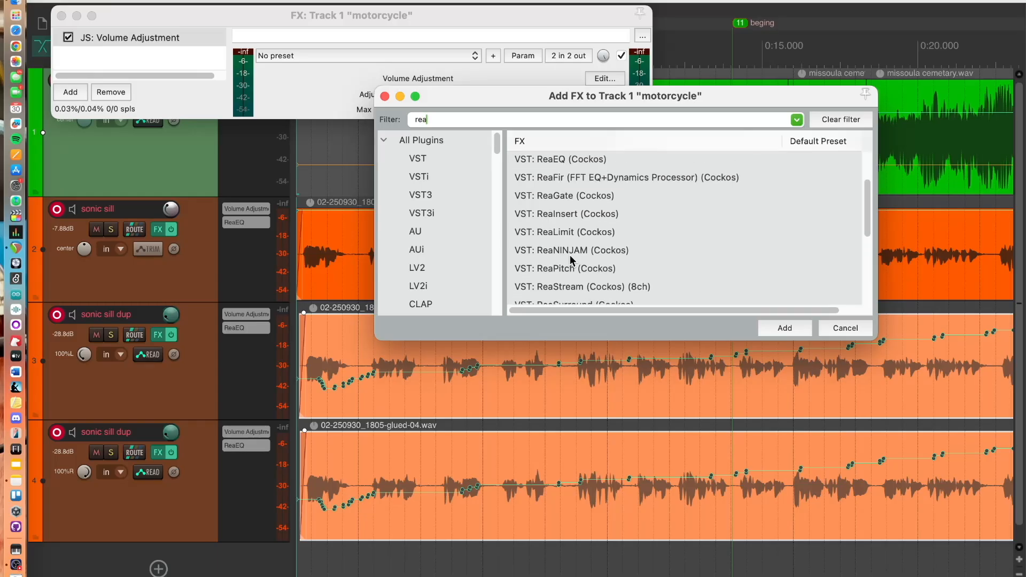
pyautogui.scroll(2, 570, 255)
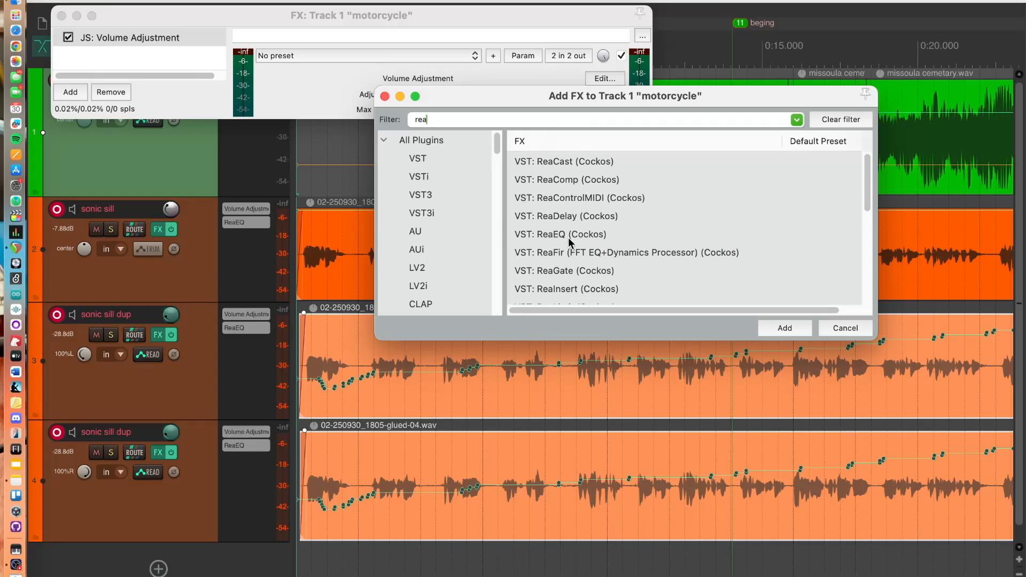
pyautogui.scroll(-4, 588, 236)
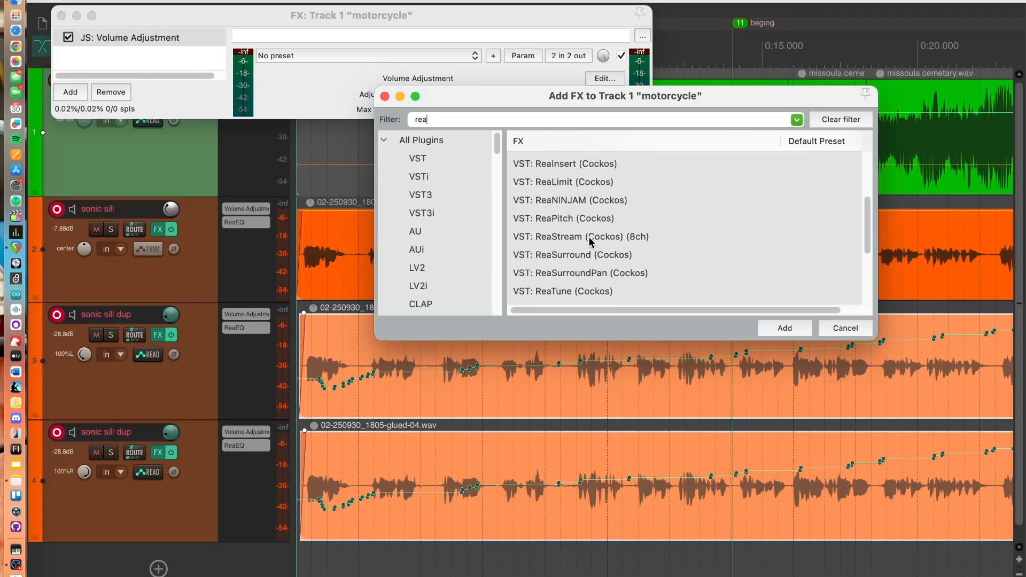
pyautogui.scroll(-3, 588, 236)
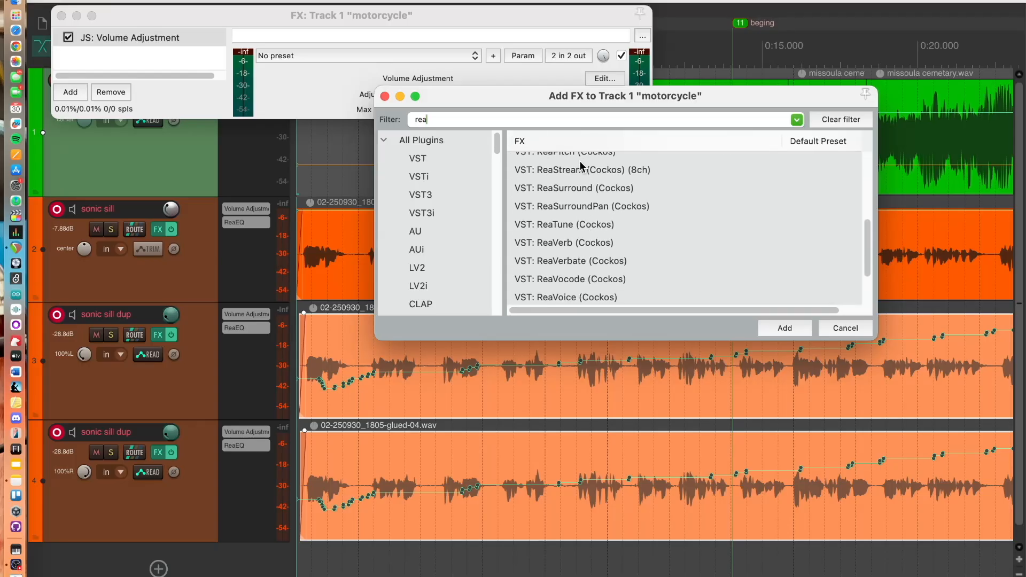
pyautogui.click(566, 243)
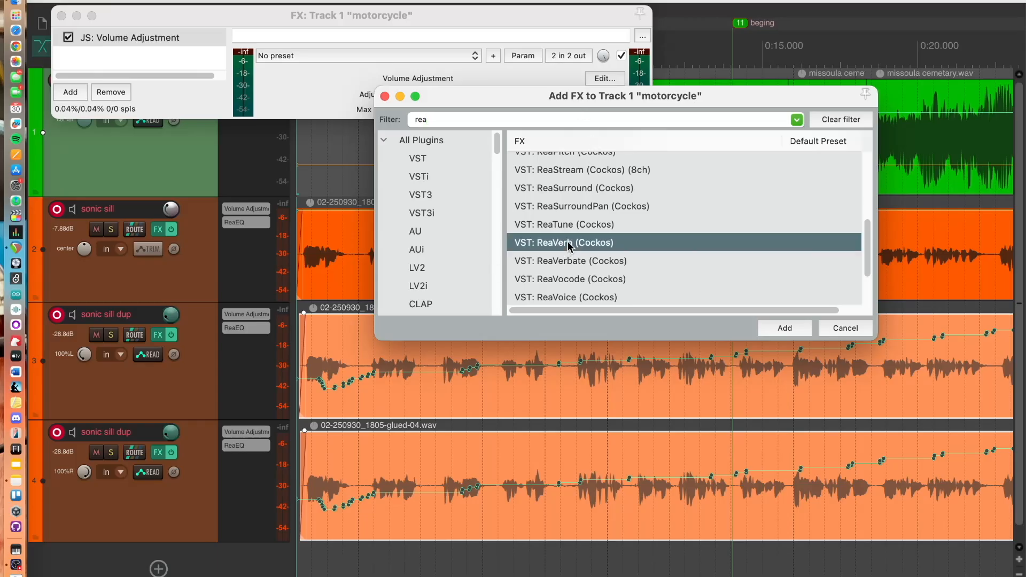
pyautogui.click(790, 331)
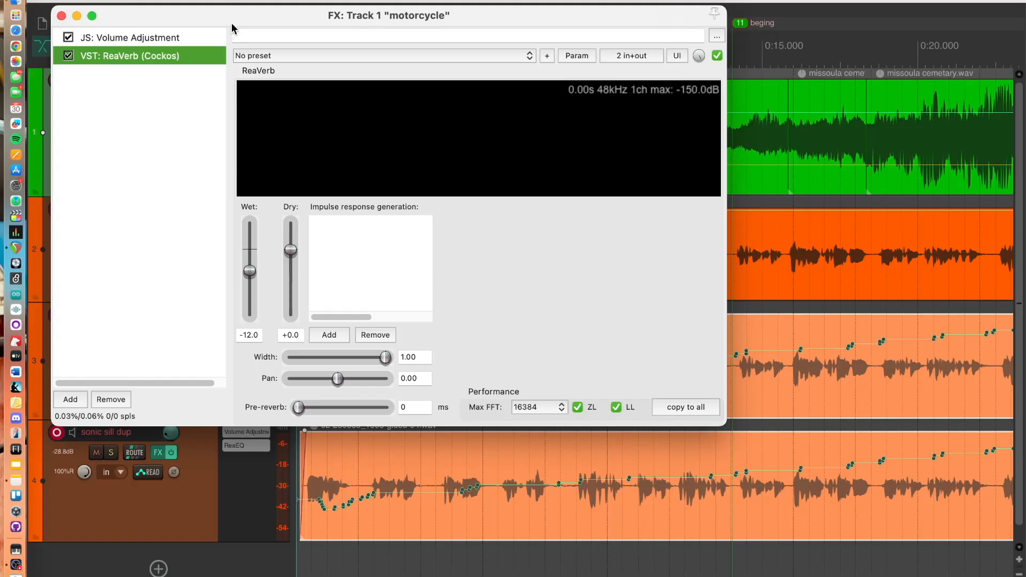
# Mute the sonic sill track and both sonic sill dup tracks
pyautogui.moveTo(232, 22); pyautogui.dragTo(851, 31)
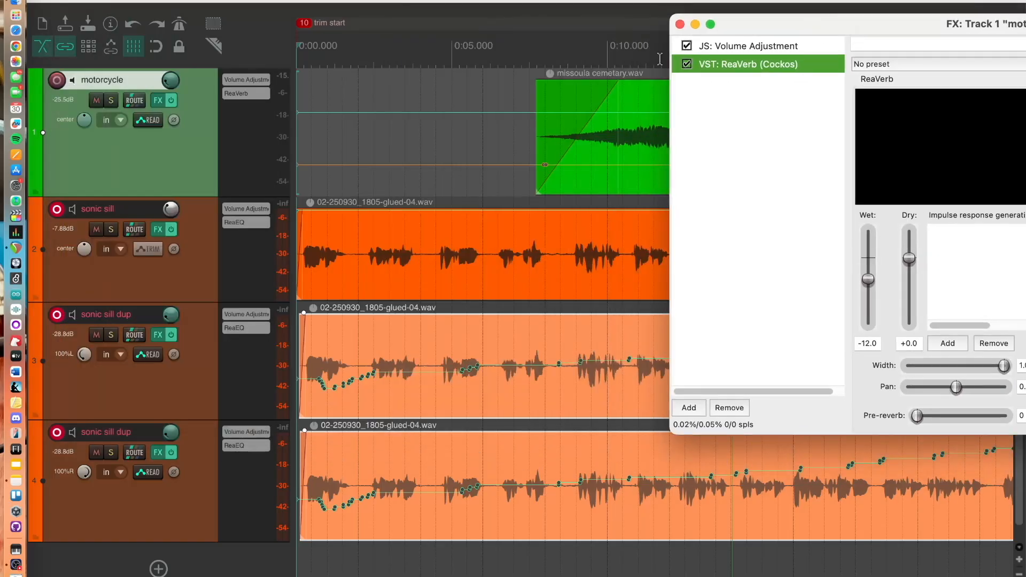
pyautogui.click(92, 453)
pyautogui.click(96, 335)
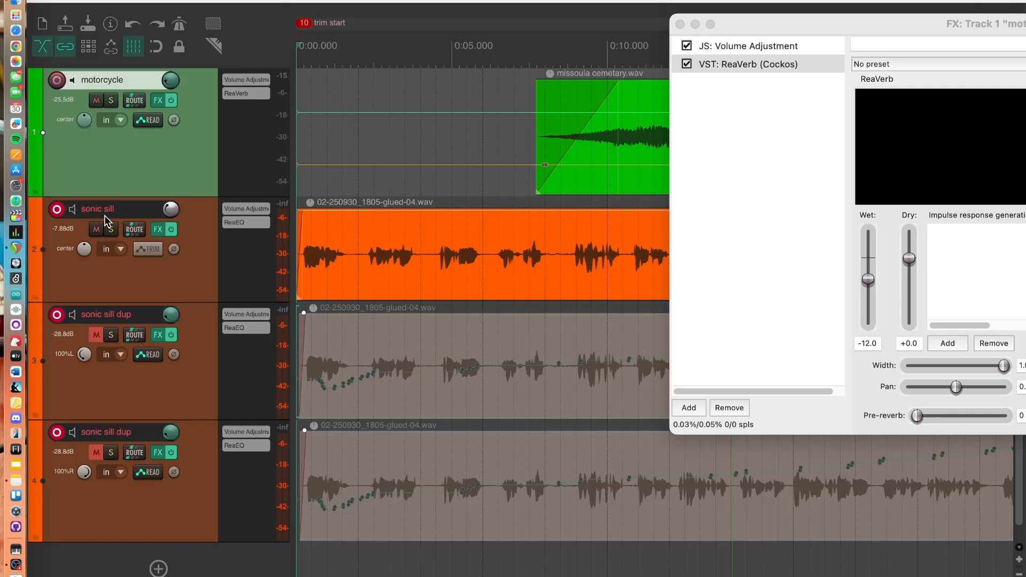
pyautogui.click(97, 229)
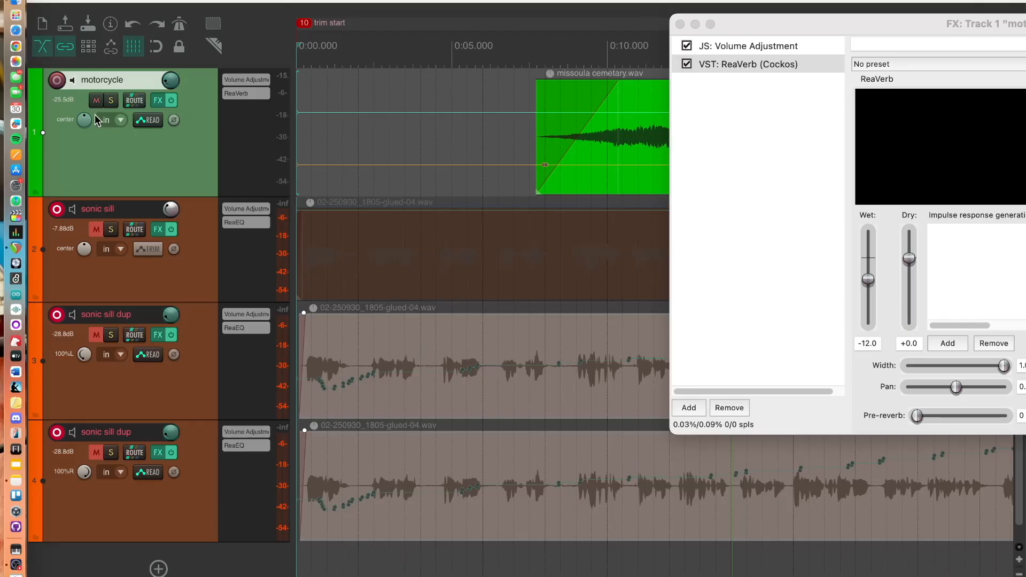
# Place the edit cursor at about 0:07, where the motorcycle item begins, keeping the ReaVerb window aside
pyautogui.click(111, 101)
pyautogui.moveTo(775, 25); pyautogui.dragTo(170, 209)
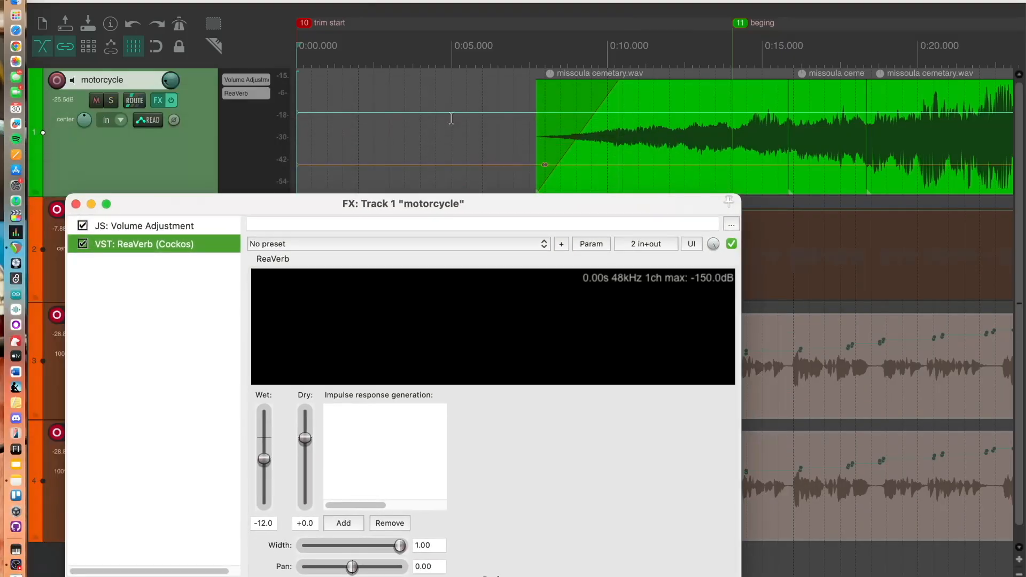
pyautogui.click(541, 51)
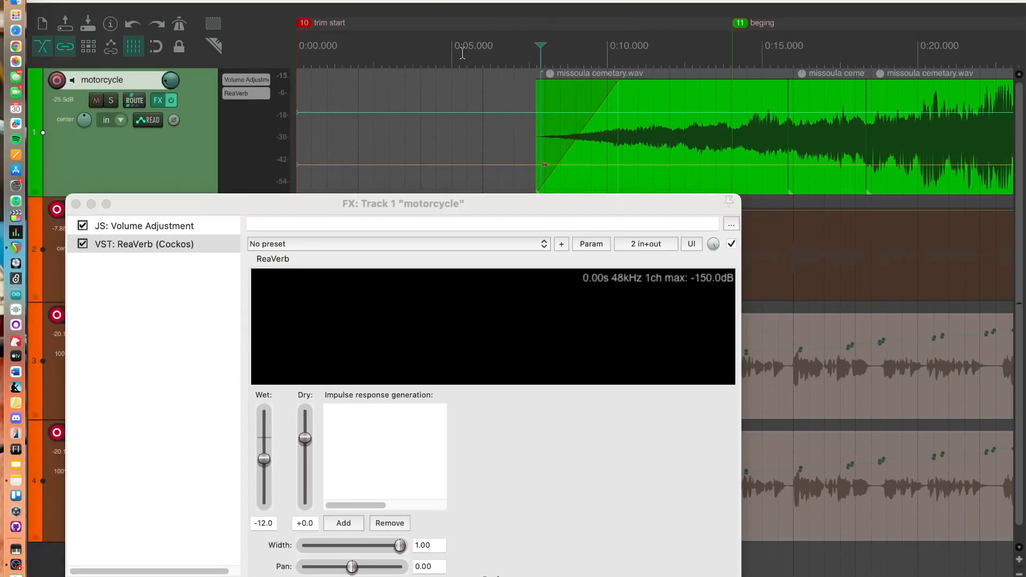
pyautogui.moveTo(415, 205); pyautogui.dragTo(787, 10)
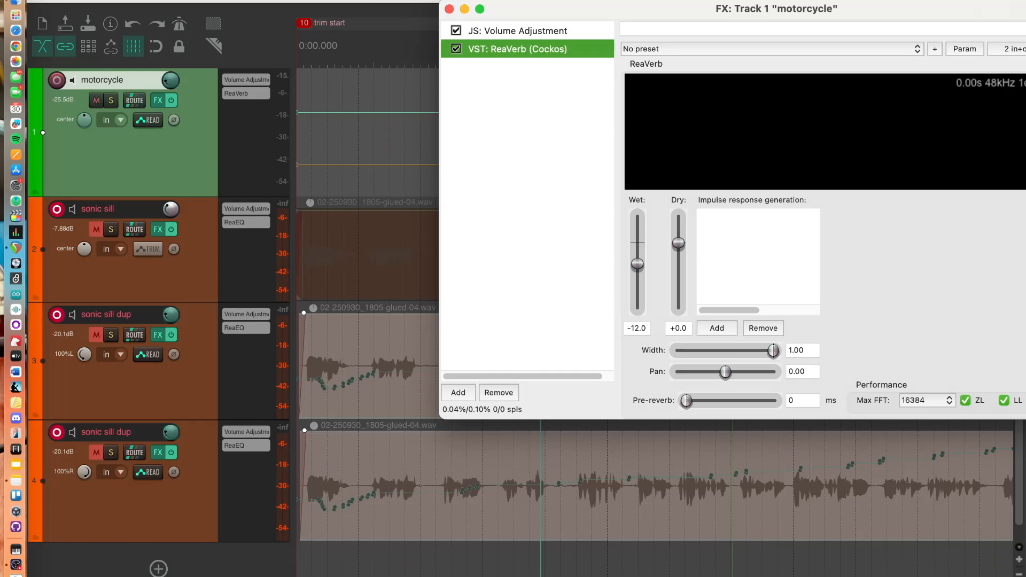
pyautogui.press('super+Tab')
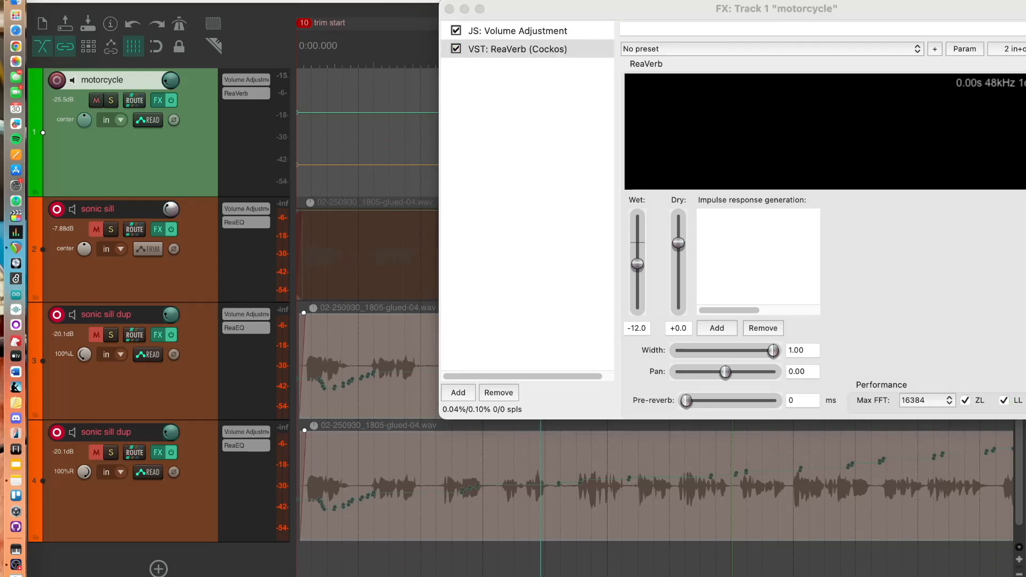
pyautogui.moveTo(540, 13); pyautogui.dragTo(506, 363)
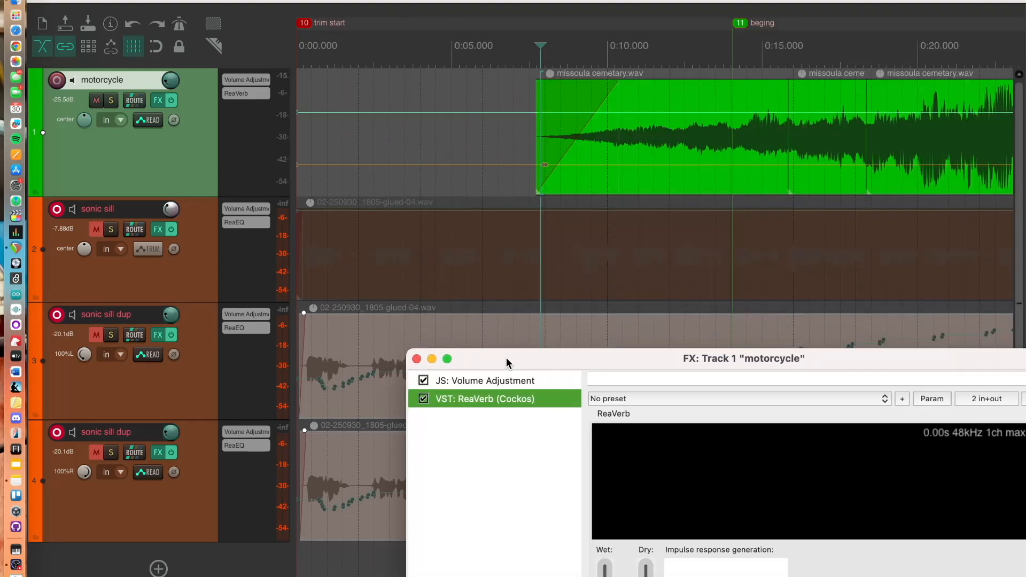
# Examine the motorcycle item's fade-out toward its end on the timeline
pyautogui.moveTo(541, 54); pyautogui.dragTo(907, 51)
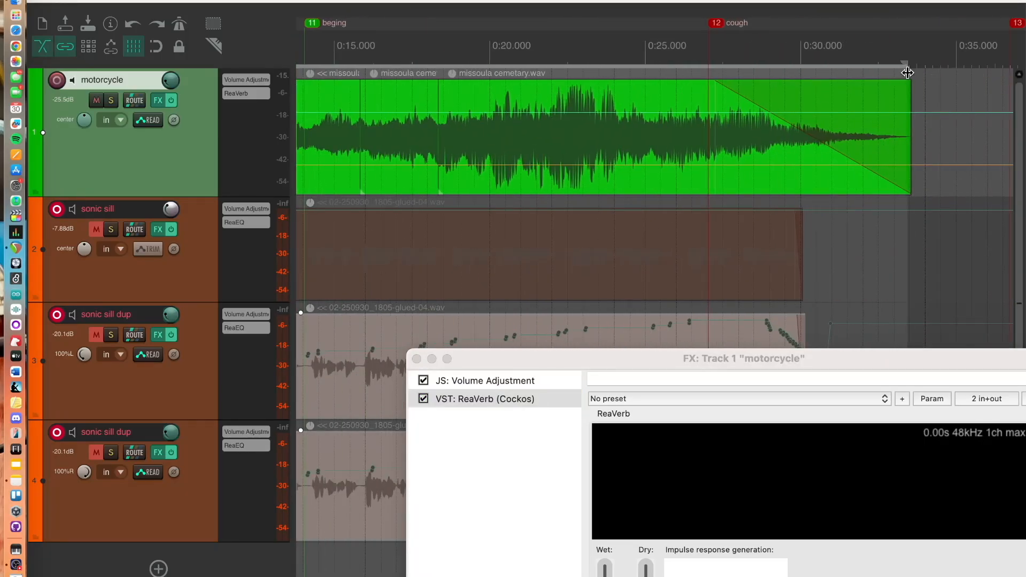
pyautogui.hscroll(5, 497, 44)
pyautogui.hscroll(-8, 497, 45)
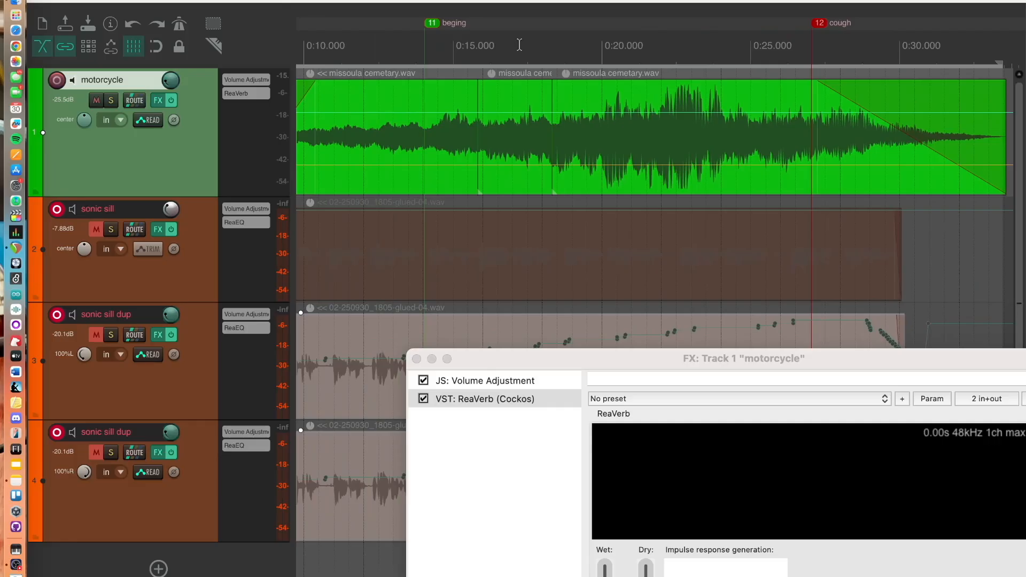
pyautogui.hscroll(-4, 520, 45)
pyautogui.hscroll(8, 540, 46)
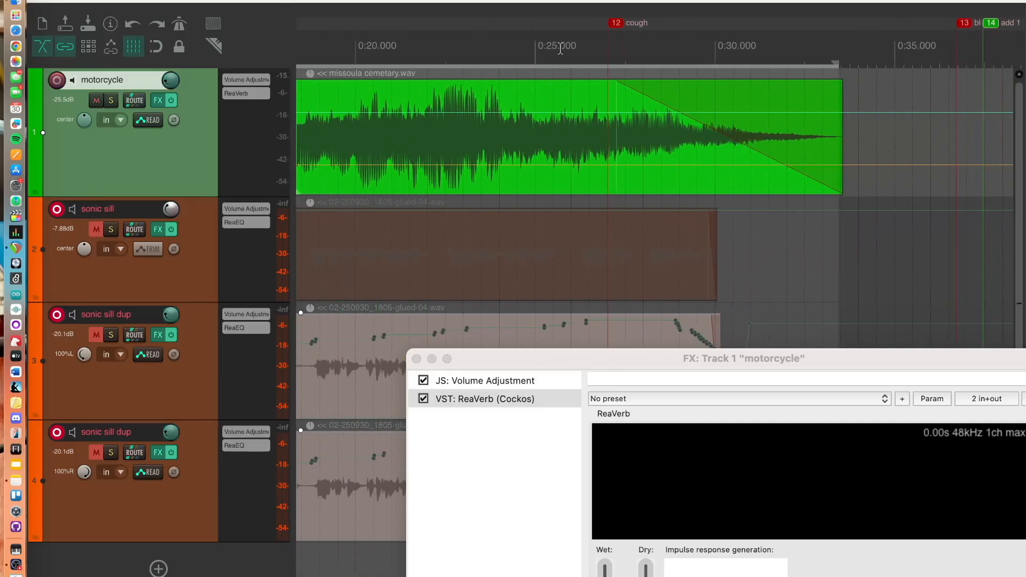
pyautogui.hscroll(3, 727, 51)
pyautogui.hscroll(-7, 725, 51)
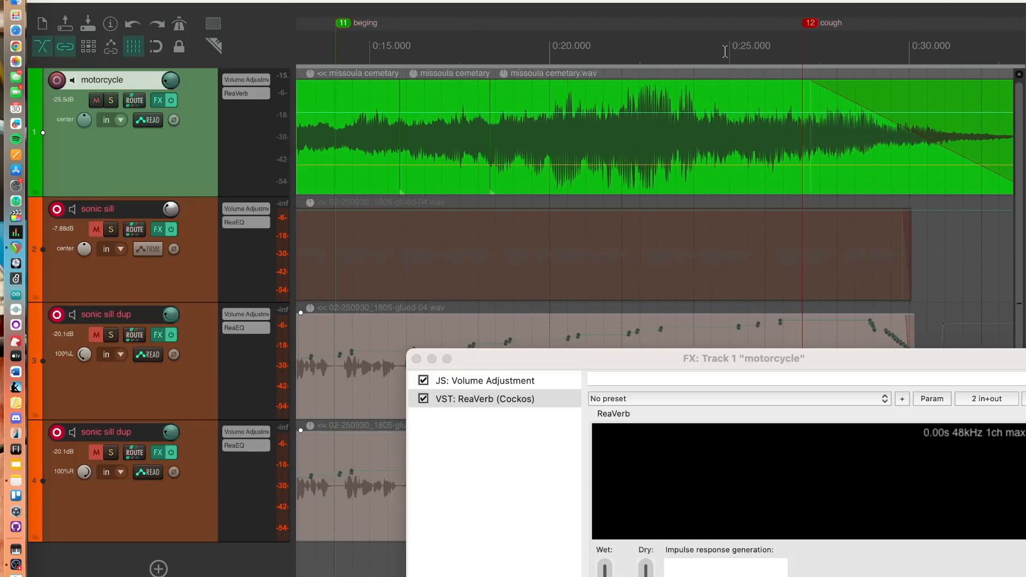
# Try out ReaVerb's wet and dry slider extremes, ending with wet at about +3.6 dB and dry fully off
pyautogui.hscroll(-5, 725, 51)
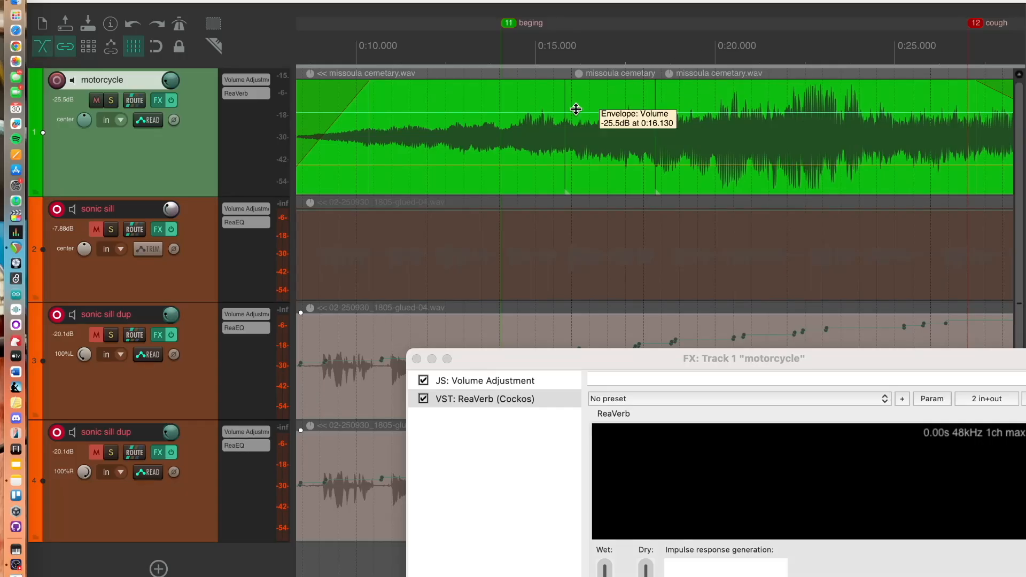
pyautogui.moveTo(515, 365); pyautogui.dragTo(374, 155)
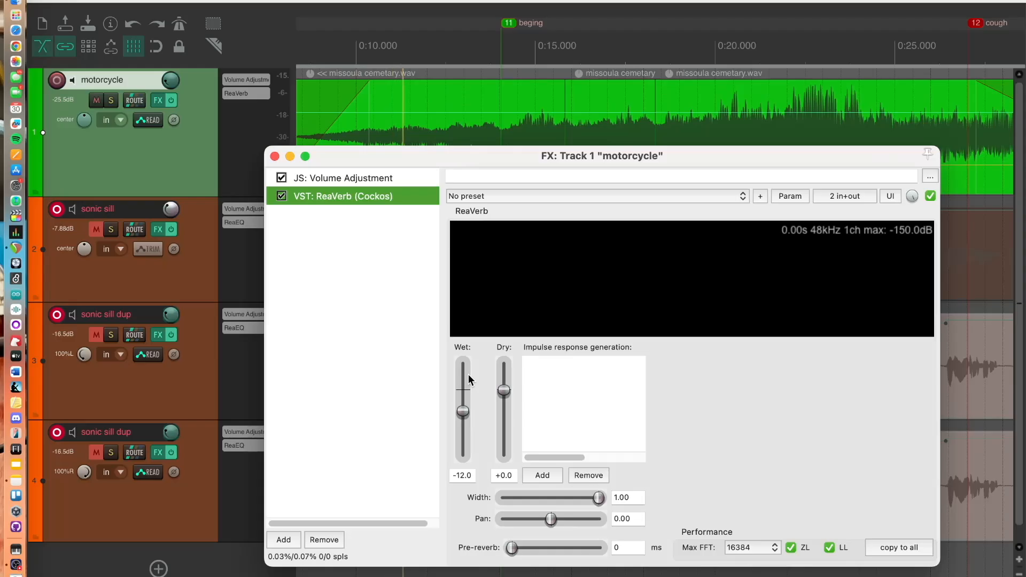
pyautogui.moveTo(507, 388); pyautogui.dragTo(511, 465)
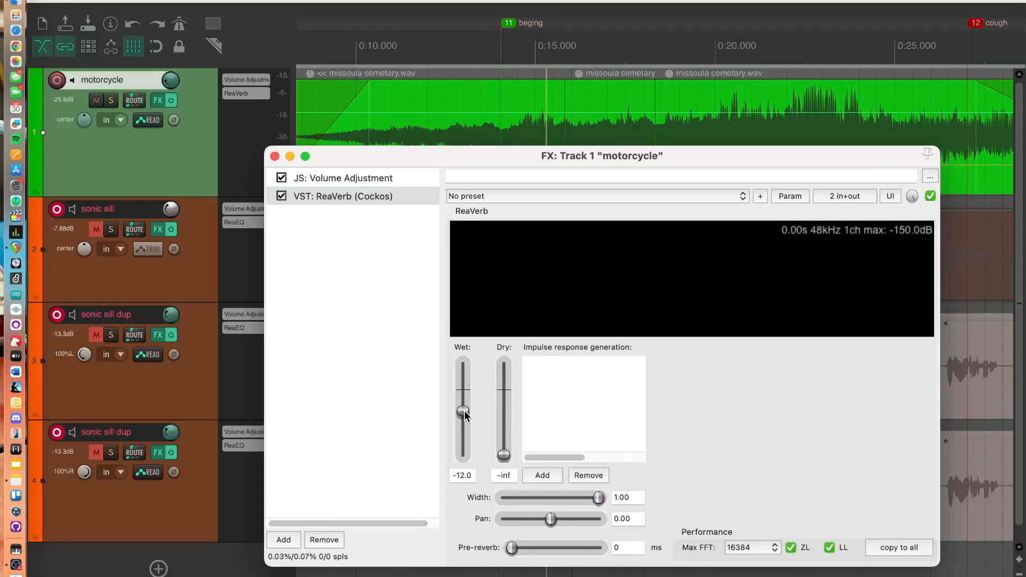
pyautogui.moveTo(463, 411); pyautogui.dragTo(473, 347)
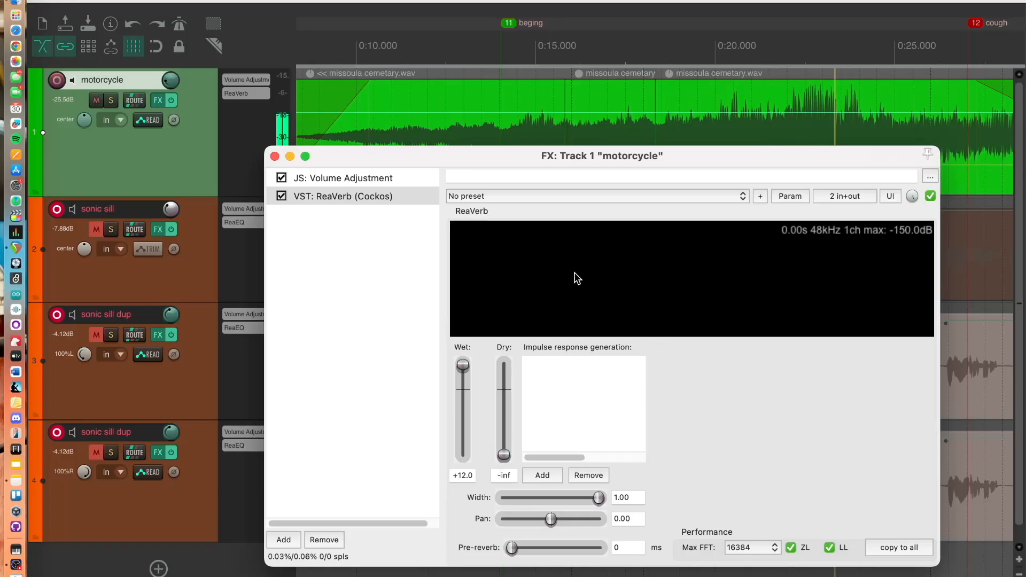
pyautogui.moveTo(463, 371); pyautogui.dragTo(504, 365)
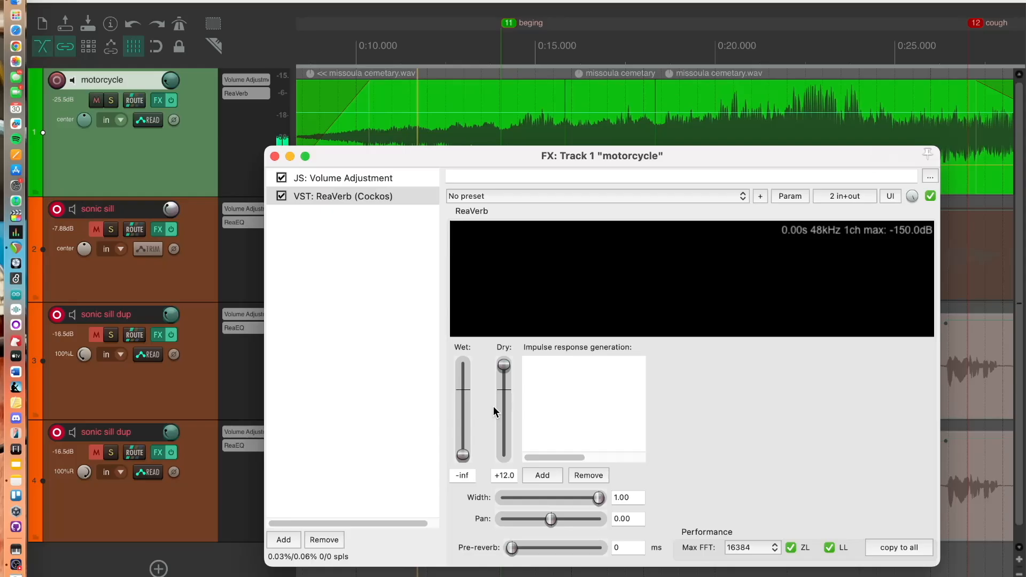
pyautogui.moveTo(504, 365); pyautogui.dragTo(505, 400)
pyautogui.moveTo(463, 454); pyautogui.dragTo(463, 365)
pyautogui.moveTo(504, 401); pyautogui.dragTo(504, 474)
pyautogui.moveTo(462, 365); pyautogui.dragTo(463, 382)
# Load the sweetverbo ReaVerb preset and set wet to about -1.9 dB with dry at -inf
pyautogui.click(625, 196)
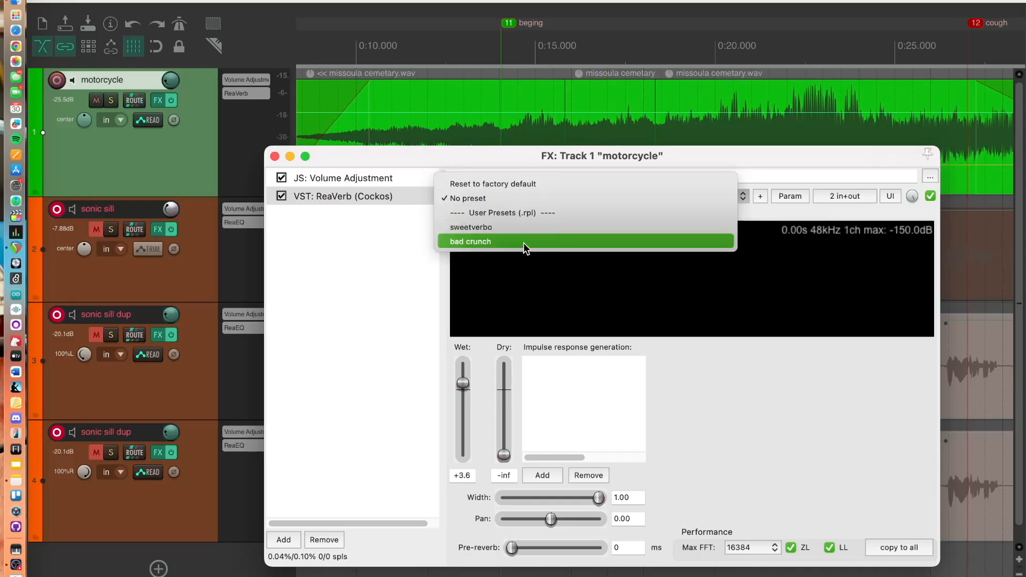
pyautogui.click(485, 228)
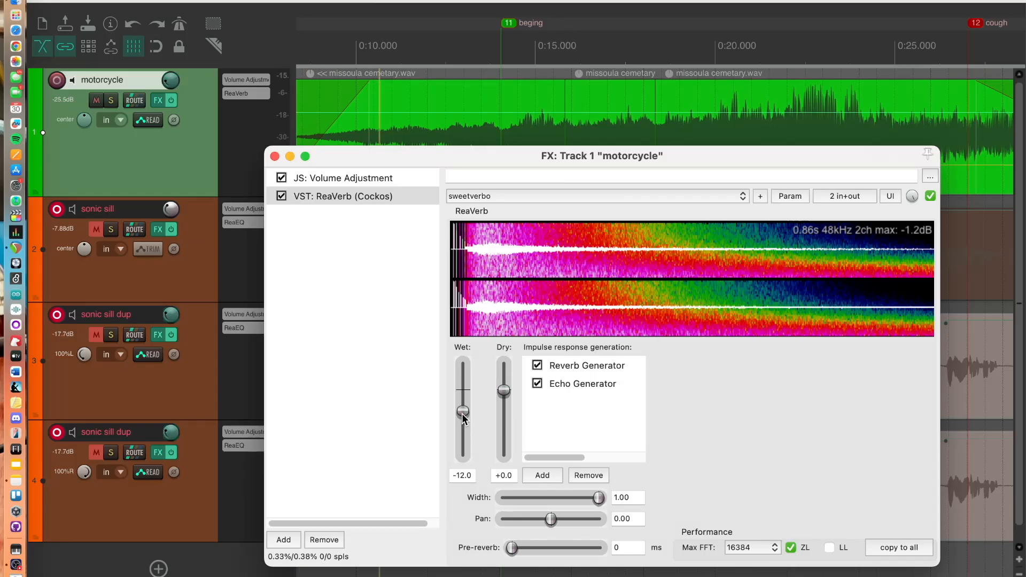
pyautogui.moveTo(463, 412); pyautogui.dragTo(507, 472)
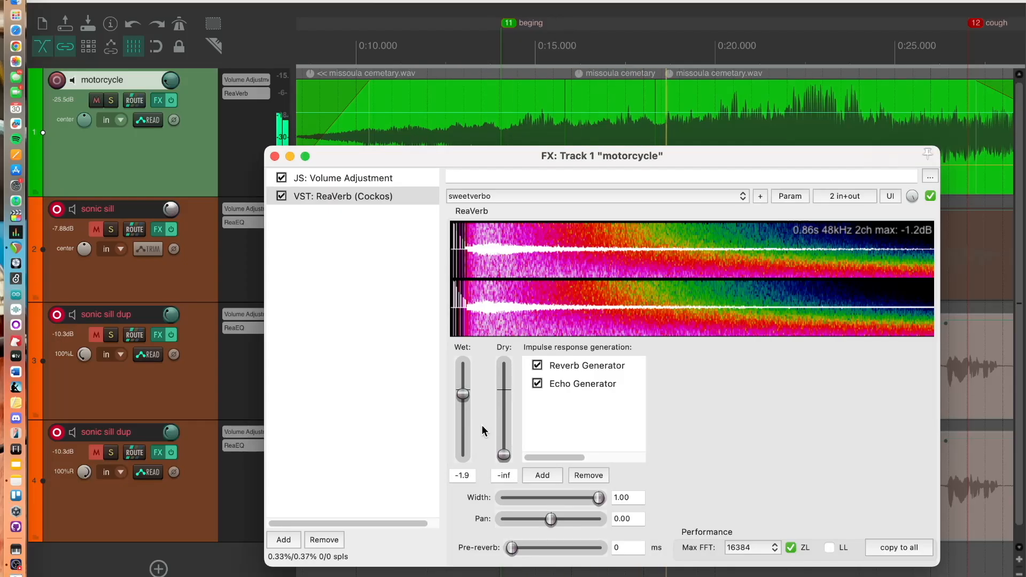
# Toggle the Echo Generator off and back on, and set the dry level to about -13.1 dB
pyautogui.click(536, 384)
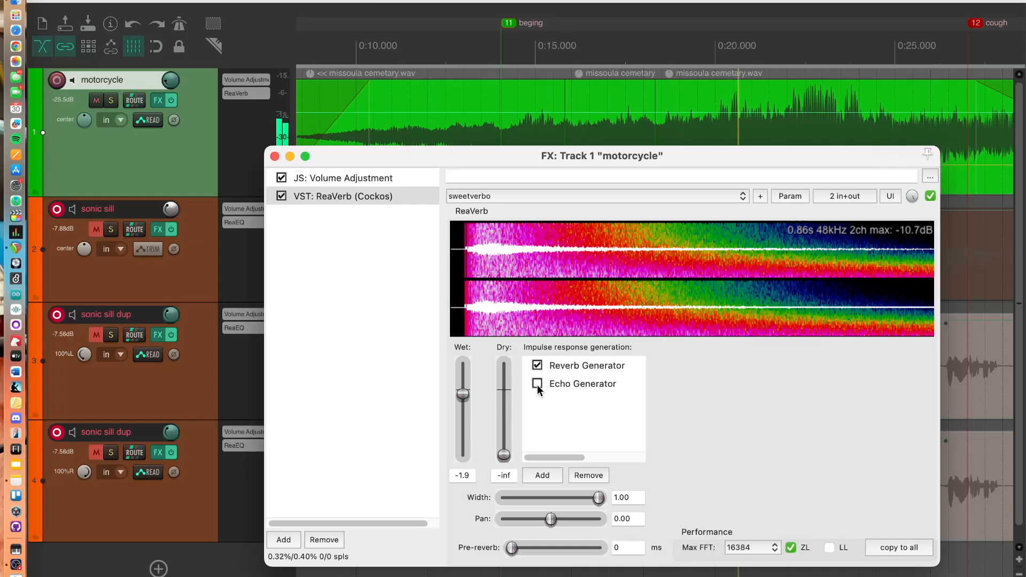
pyautogui.click(537, 383)
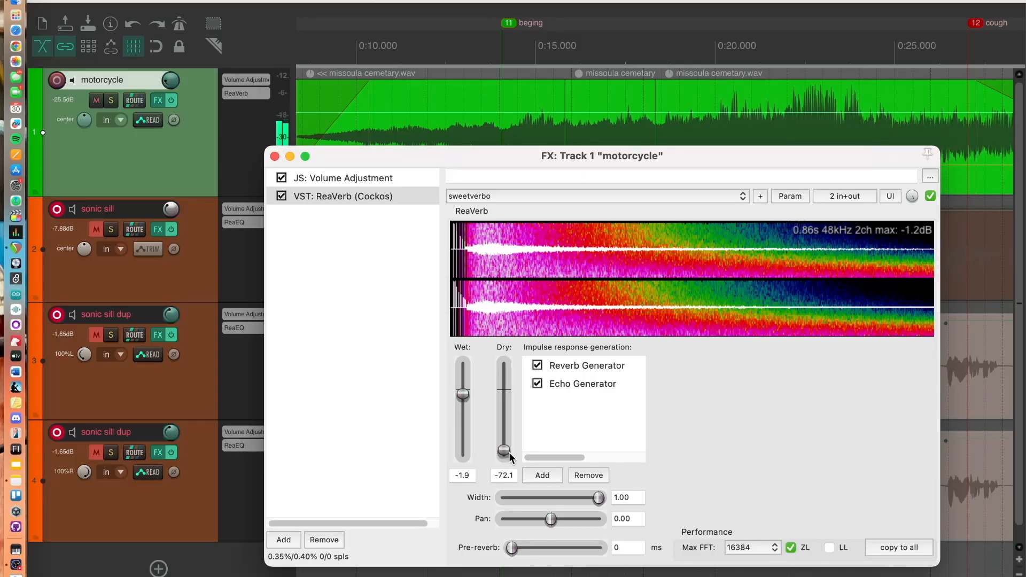
pyautogui.moveTo(509, 452); pyautogui.dragTo(507, 412)
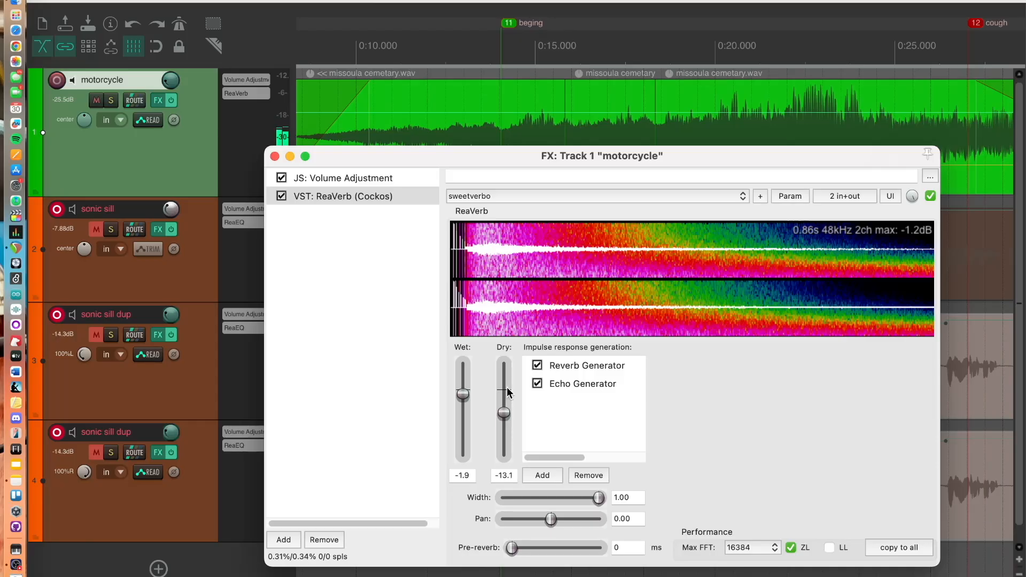
# Load the bad crunch preset and set wet to about +2.2 dB and dry to about -45.4 dB
pyautogui.click(632, 196)
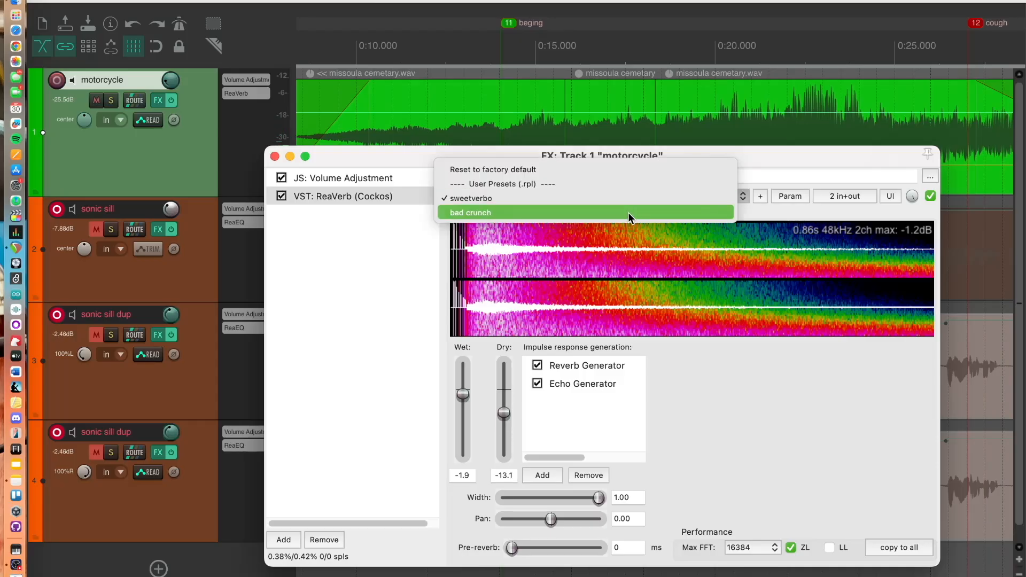
pyautogui.click(628, 213)
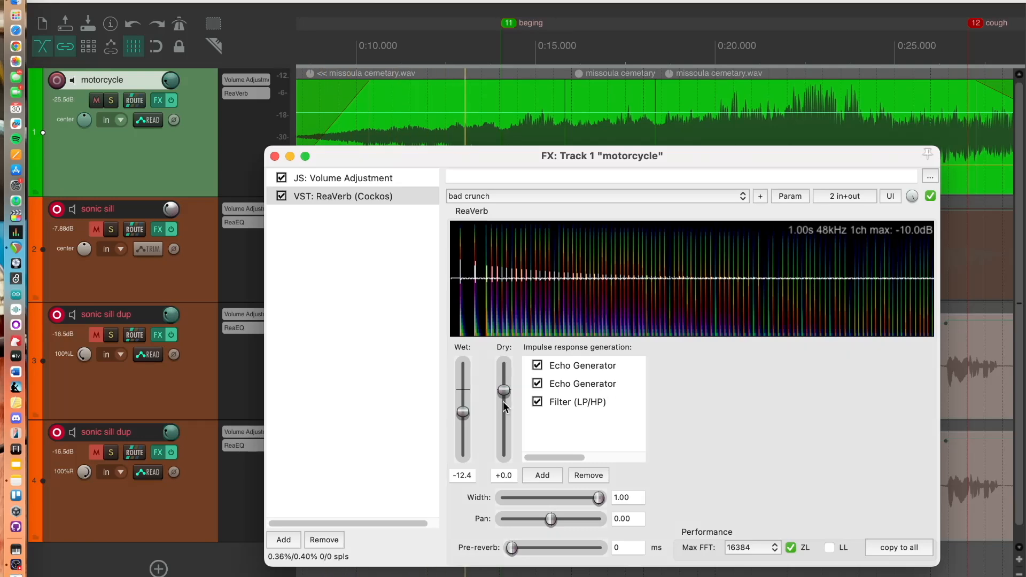
pyautogui.moveTo(463, 411); pyautogui.dragTo(514, 442)
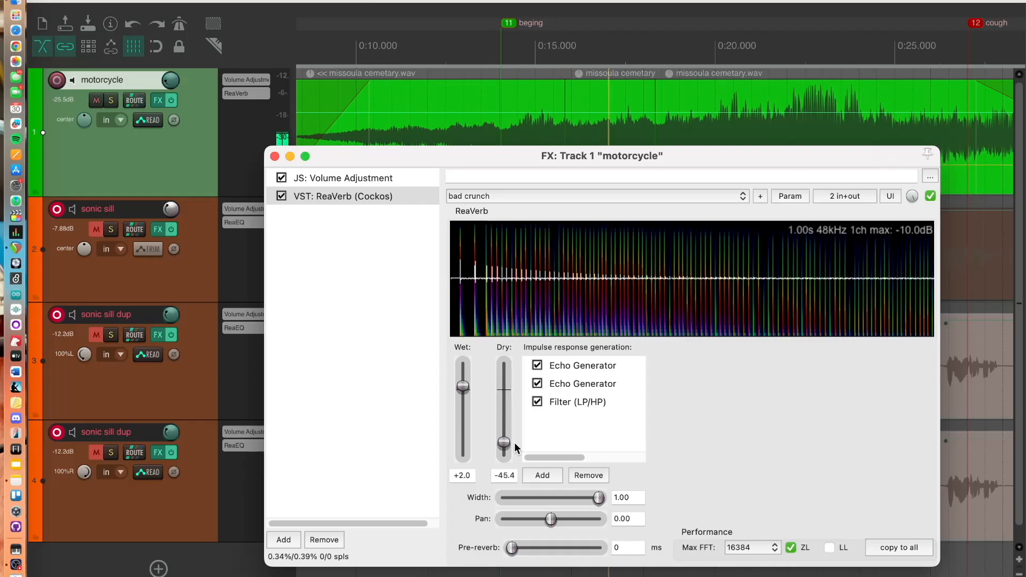
pyautogui.moveTo(463, 387)
pyautogui.mouseDown()
pyautogui.moveTo(466, 394)
pyautogui.moveTo(466, 382)
pyautogui.mouseUp()
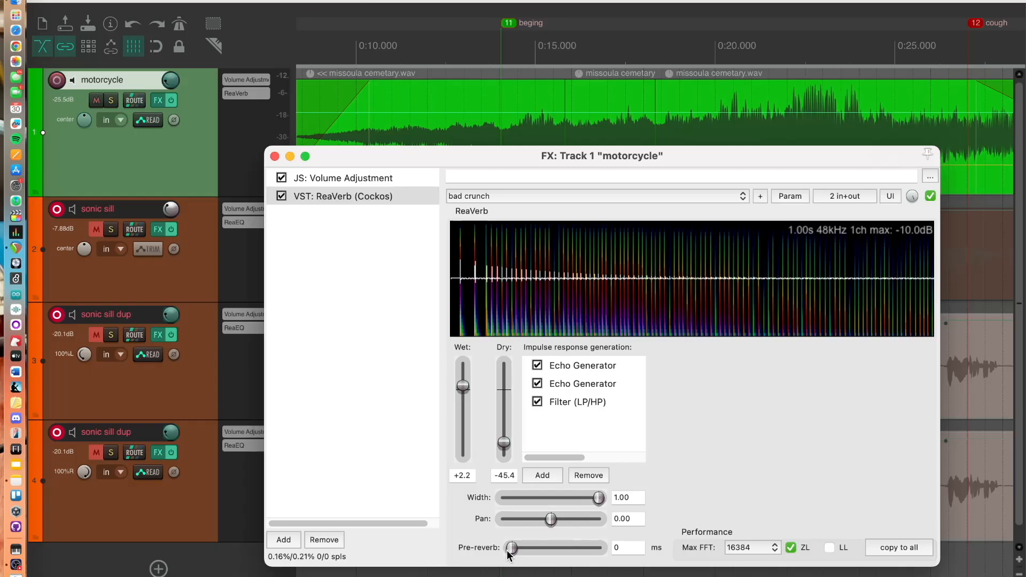
# Adjust the pre-reverb to about 342 ms while playing back the mix
pyautogui.moveTo(512, 547); pyautogui.dragTo(533, 546)
pyautogui.press('space')
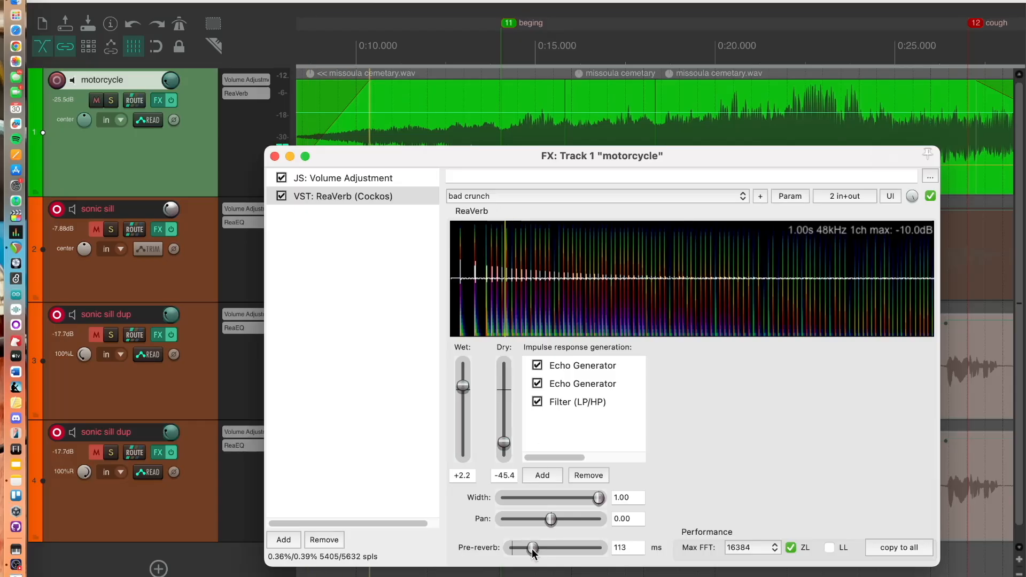
pyautogui.moveTo(532, 547); pyautogui.dragTo(552, 547)
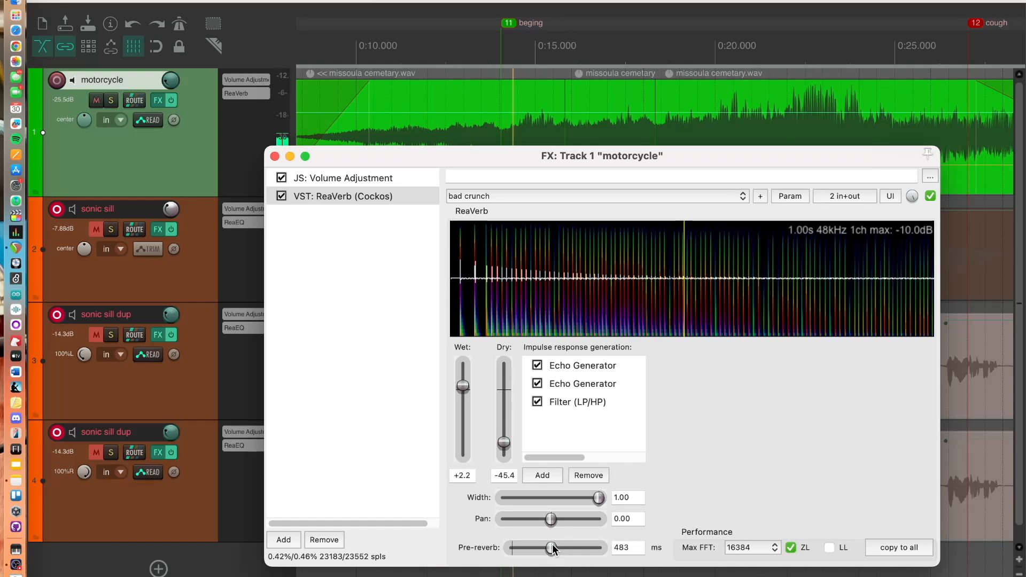
pyautogui.moveTo(552, 547); pyautogui.dragTo(546, 547)
pyautogui.press('space')
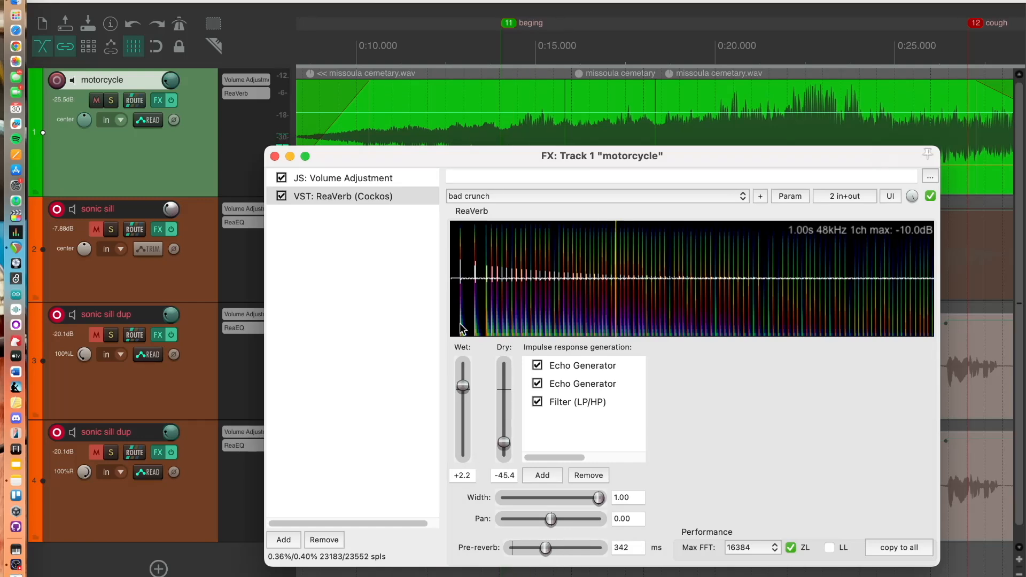
# Reload the sweetverbo preset and start playback from about 0:16
pyautogui.click(553, 181)
pyautogui.click(543, 194)
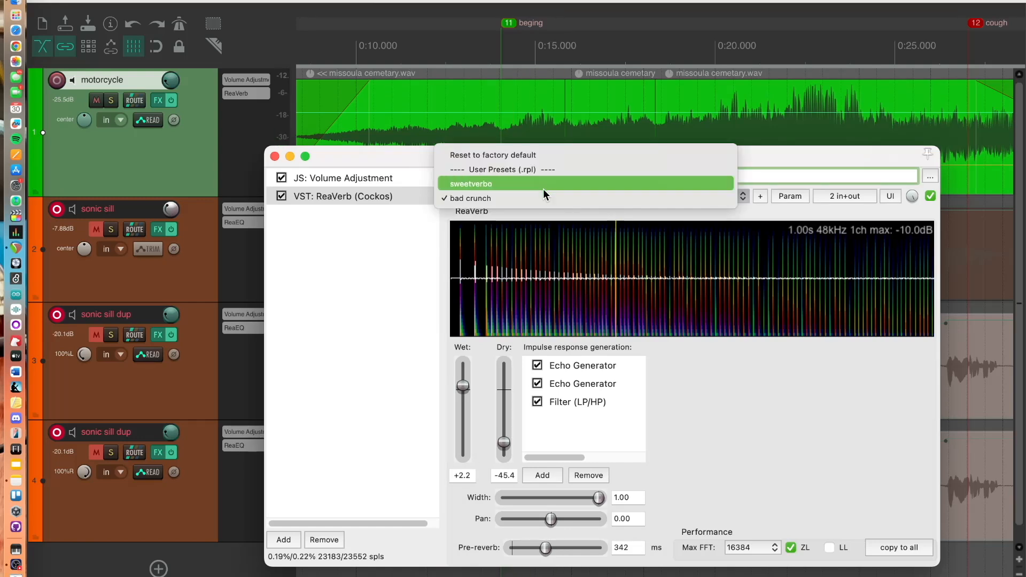
pyautogui.click(542, 185)
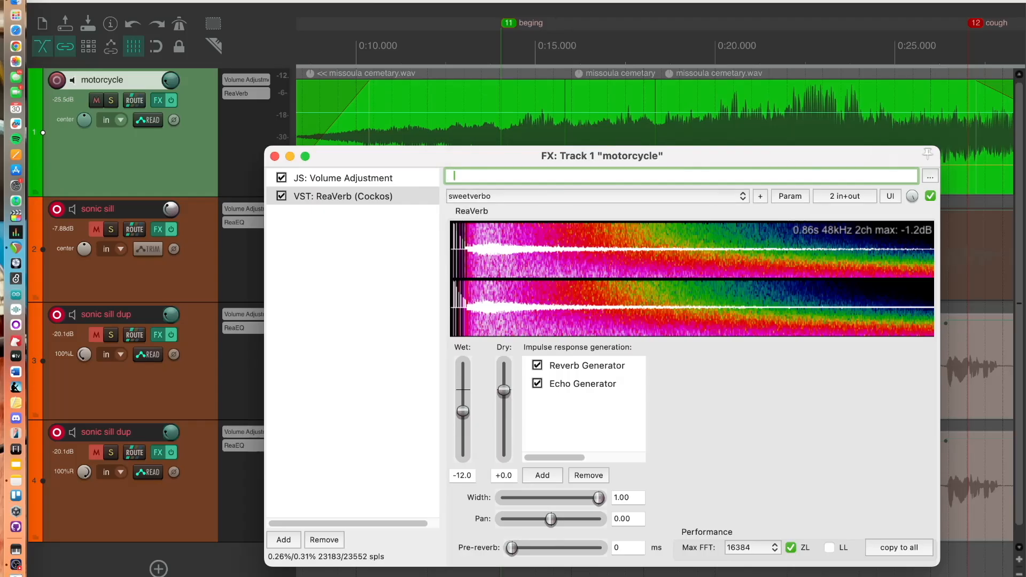
pyautogui.click(597, 75)
pyautogui.press('space')
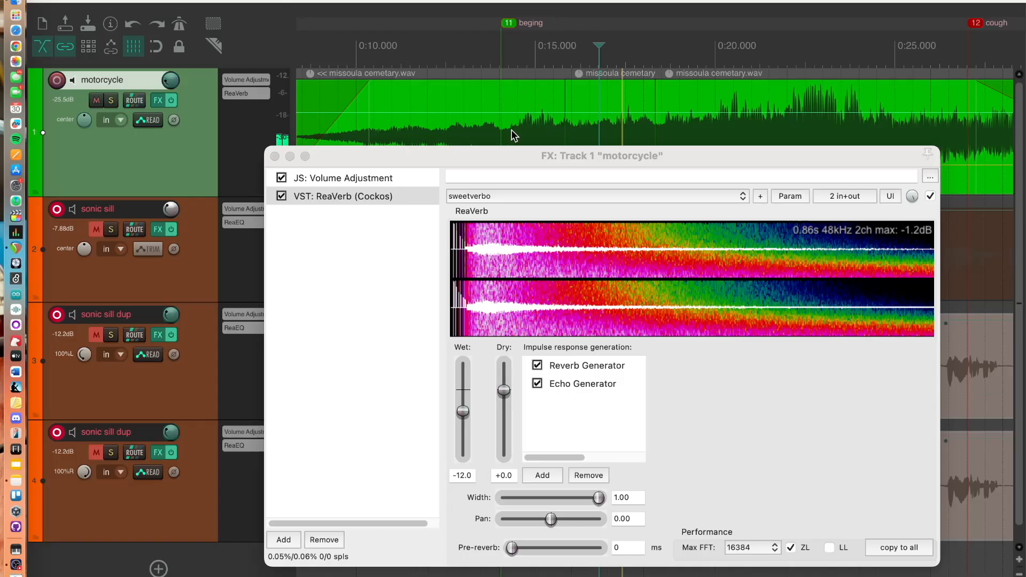
# Set the reverb's dry level to -inf and wet to about -16.9 dB, then move the FX window aside
pyautogui.moveTo(504, 399); pyautogui.dragTo(528, 505)
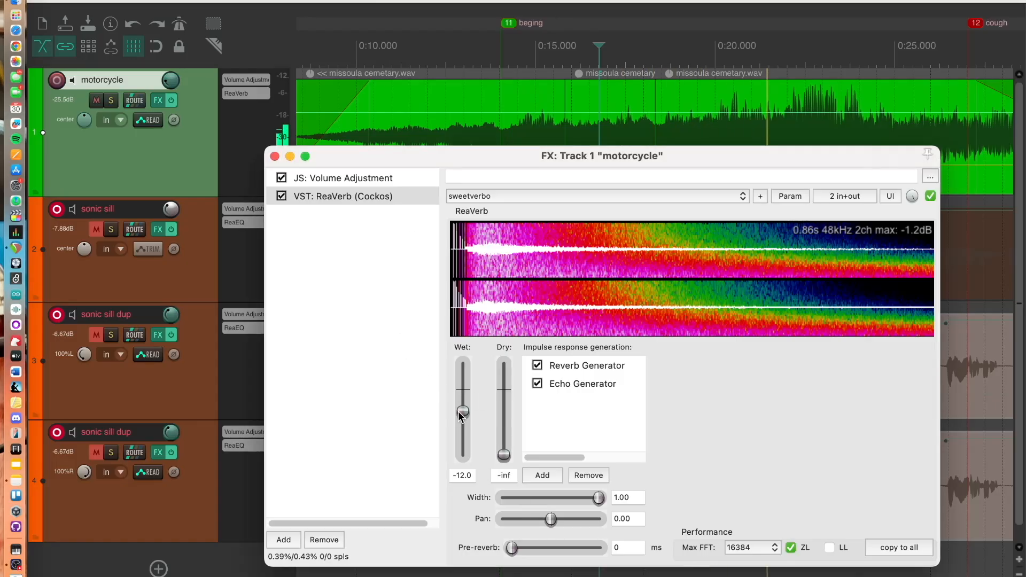
pyautogui.moveTo(459, 412)
pyautogui.mouseDown()
pyautogui.moveTo(461, 426)
pyautogui.moveTo(461, 418)
pyautogui.mouseUp()
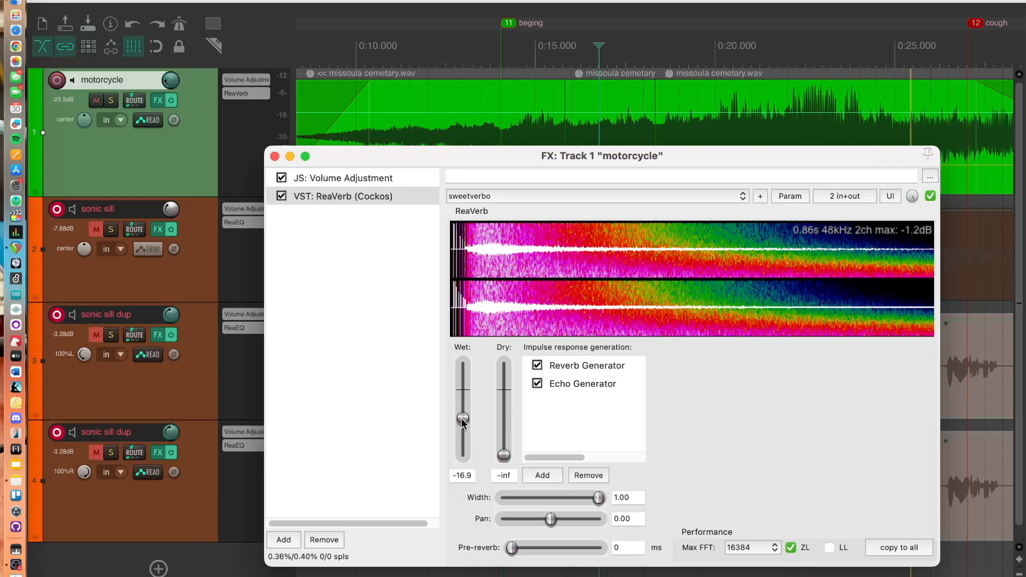
pyautogui.moveTo(397, 157); pyautogui.dragTo(693, 354)
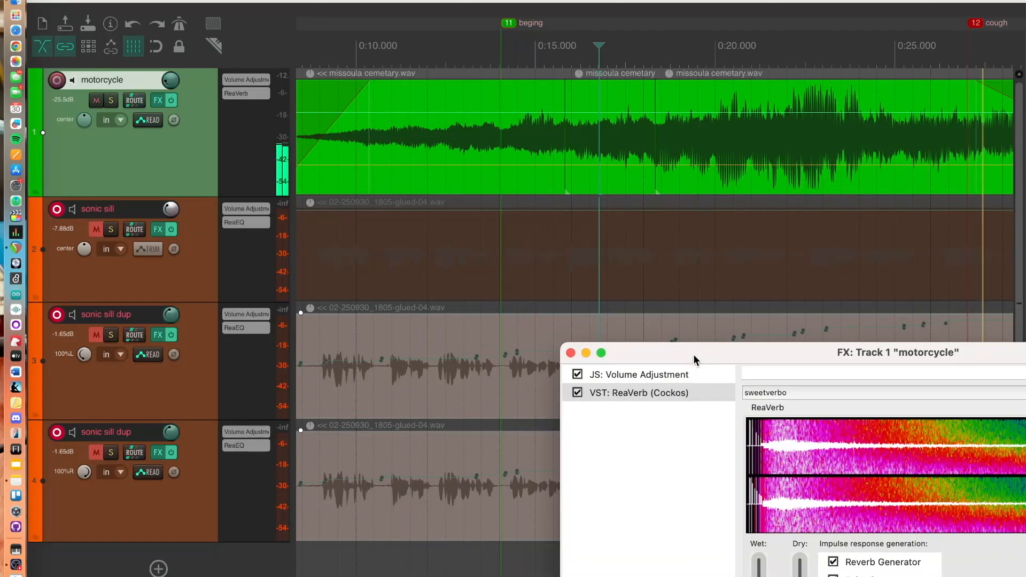
# Unmute the sonic sill track and both sonic sill dup tracks, and place the edit cursor at about 0:06
pyautogui.click(96, 229)
pyautogui.click(94, 334)
pyautogui.click(95, 451)
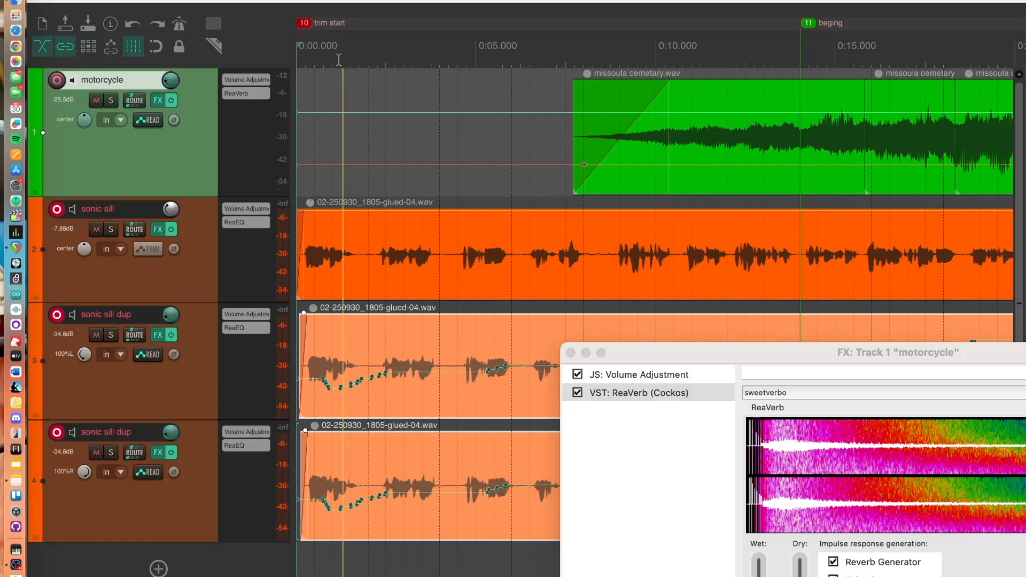
pyautogui.click(554, 58)
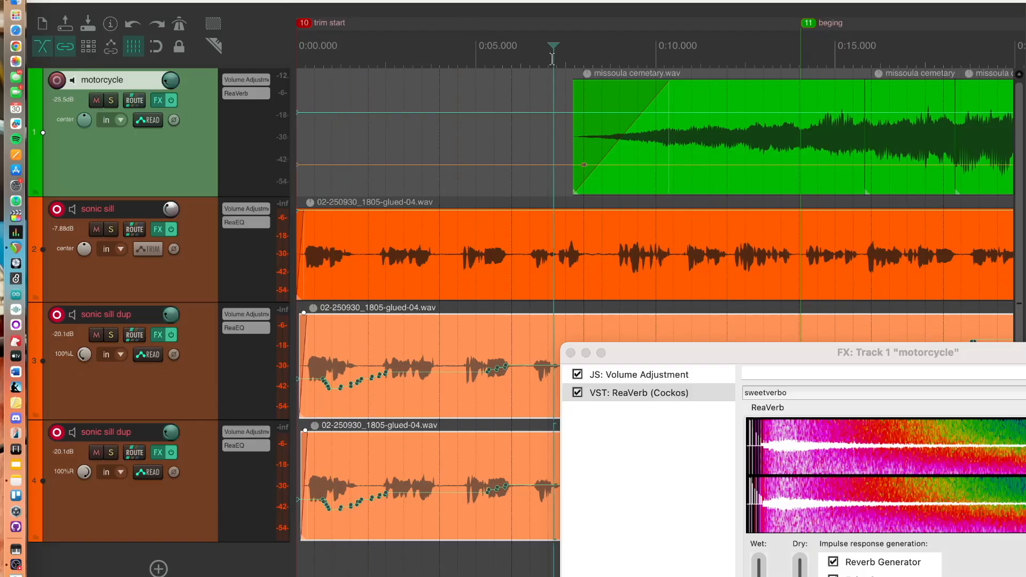
# Set the reverb's wet level to about -12.7 dB and its pan to 0.04
pyautogui.moveTo(724, 347); pyautogui.dragTo(481, 62)
pyautogui.moveTo(514, 318); pyautogui.dragTo(517, 325)
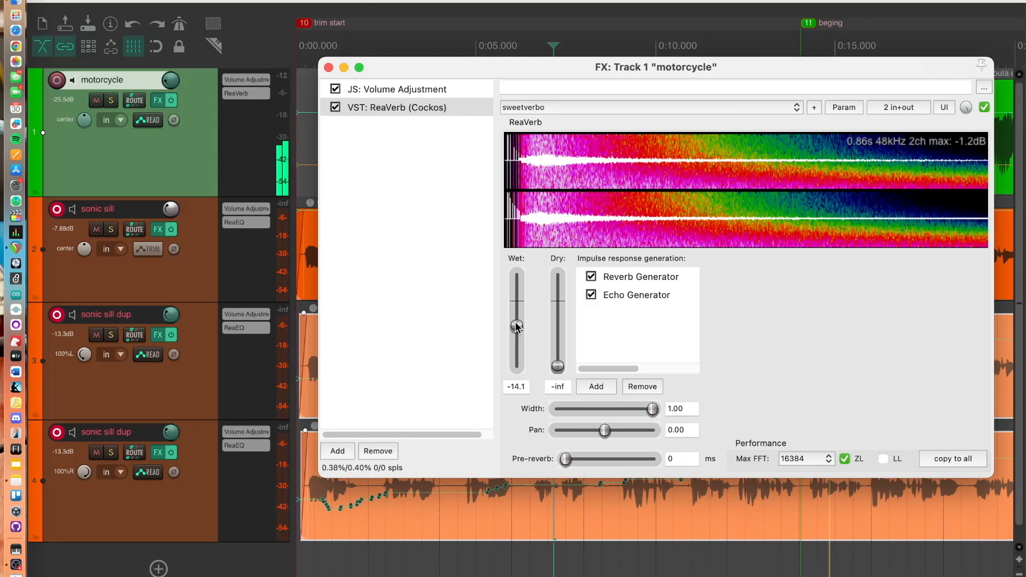
pyautogui.moveTo(515, 320); pyautogui.dragTo(517, 332)
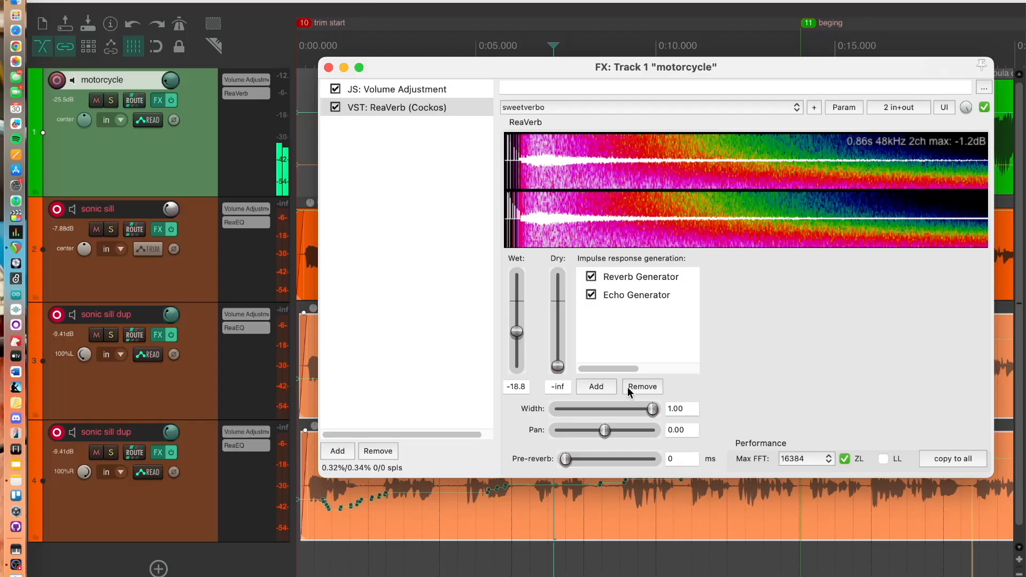
pyautogui.moveTo(606, 430); pyautogui.dragTo(608, 436)
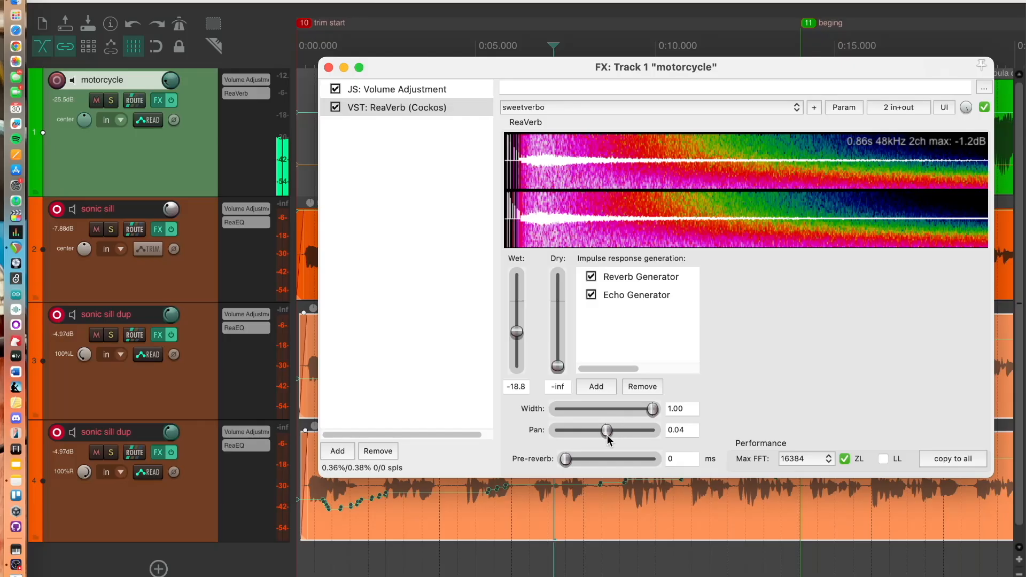
pyautogui.moveTo(514, 347); pyautogui.dragTo(516, 323)
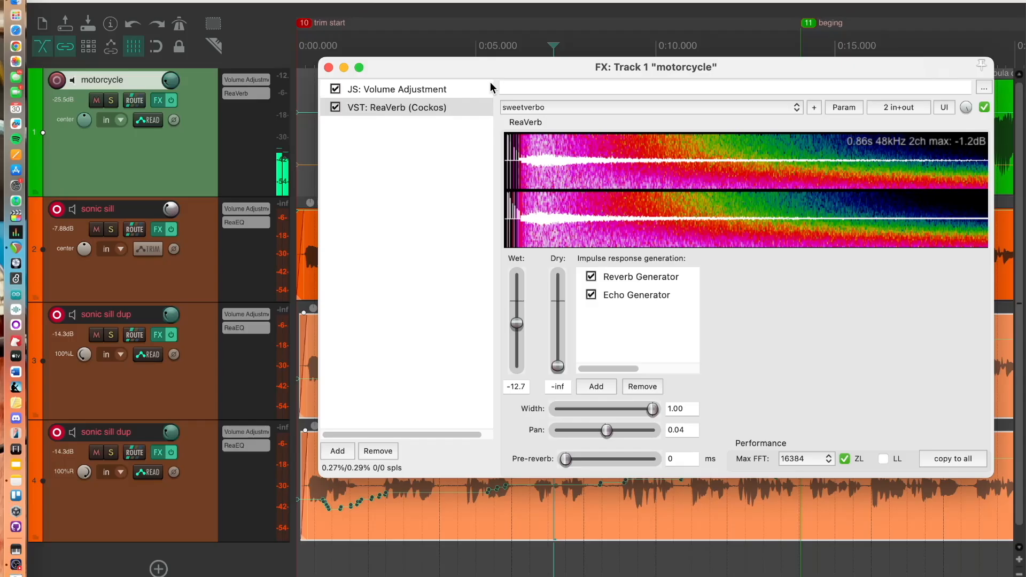
pyautogui.moveTo(494, 65); pyautogui.dragTo(495, 475)
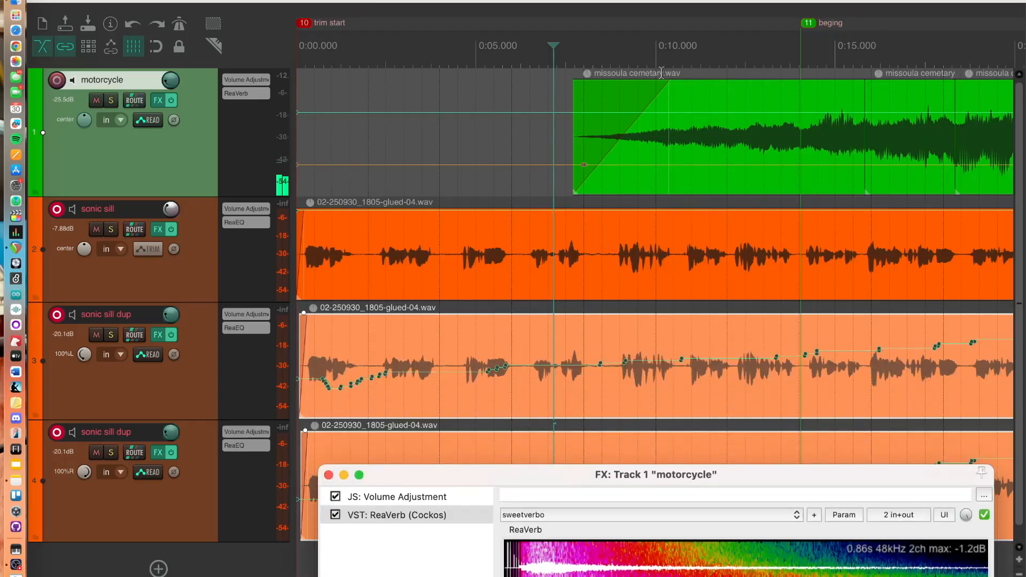
# Play the mix from about 0:09 to audition the reverb
pyautogui.click(616, 57)
pyautogui.press('space')
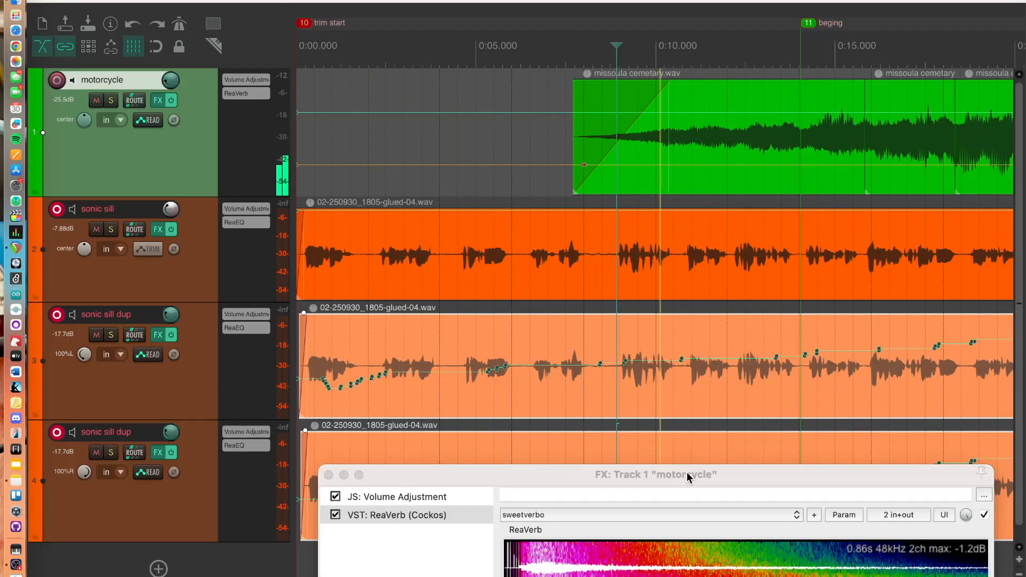
pyautogui.moveTo(688, 474); pyautogui.dragTo(716, 85)
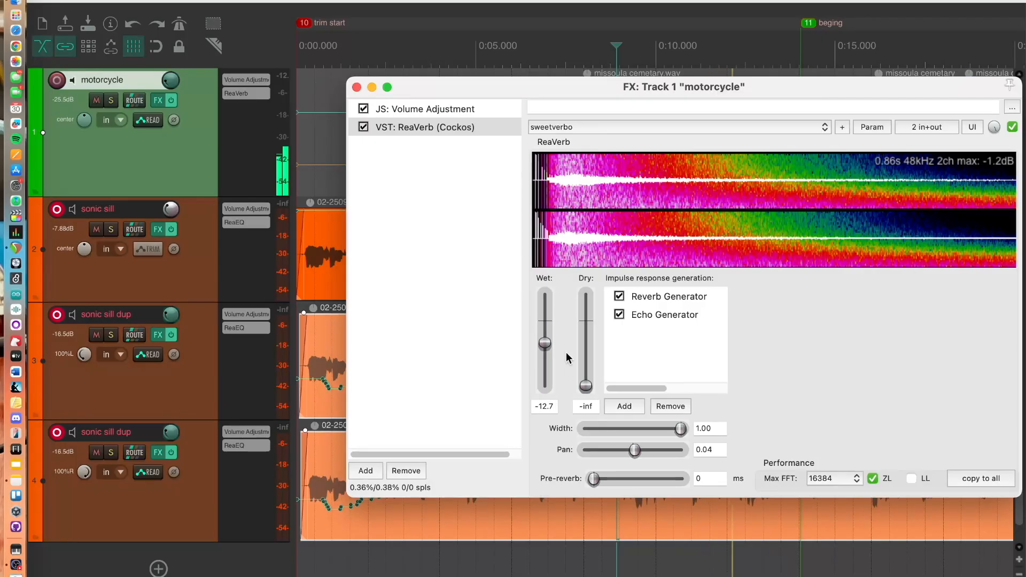
# Set the reverb's wet level to -7.5 dB, pan to 0.06 and pre-reverb to 85 ms
pyautogui.moveTo(545, 343); pyautogui.dragTo(549, 336)
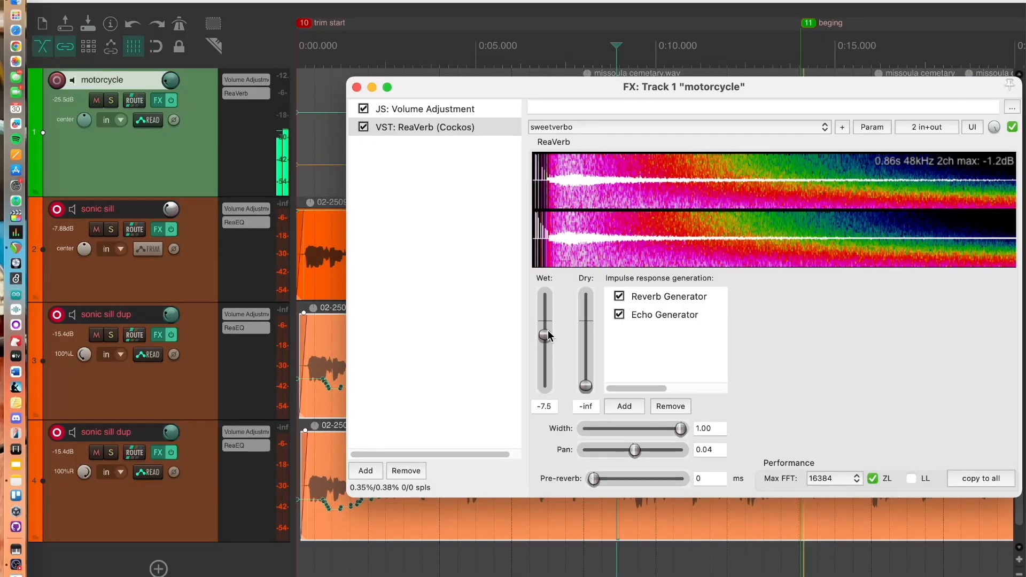
pyautogui.moveTo(634, 450)
pyautogui.mouseDown()
pyautogui.moveTo(583, 449)
pyautogui.moveTo(634, 450)
pyautogui.mouseUp()
pyautogui.moveTo(592, 479); pyautogui.dragTo(612, 479)
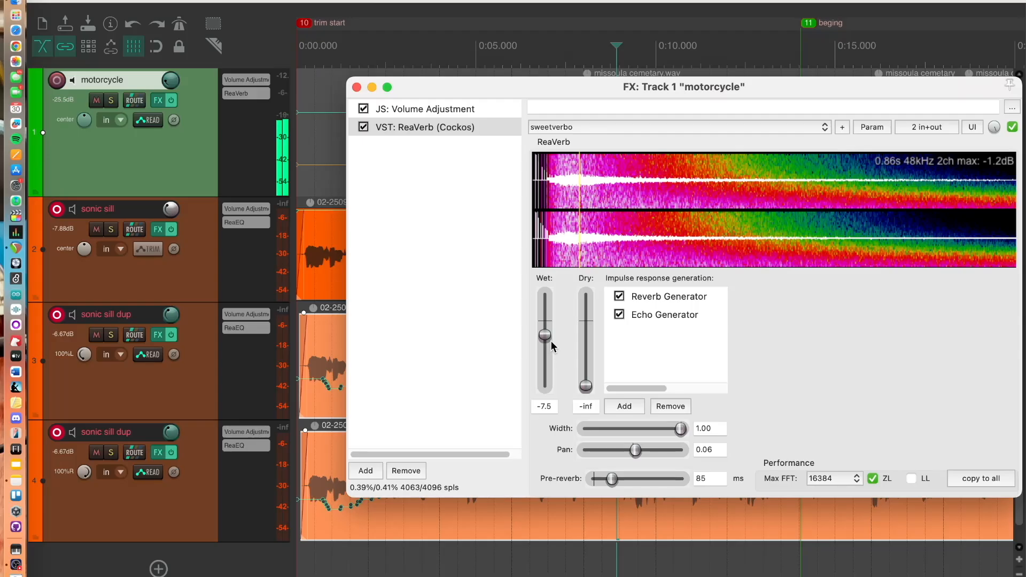
# Lower the reverb's wet level to about -17.2 dB and close the motorcycle track's FX window
pyautogui.moveTo(544, 335); pyautogui.dragTo(548, 351)
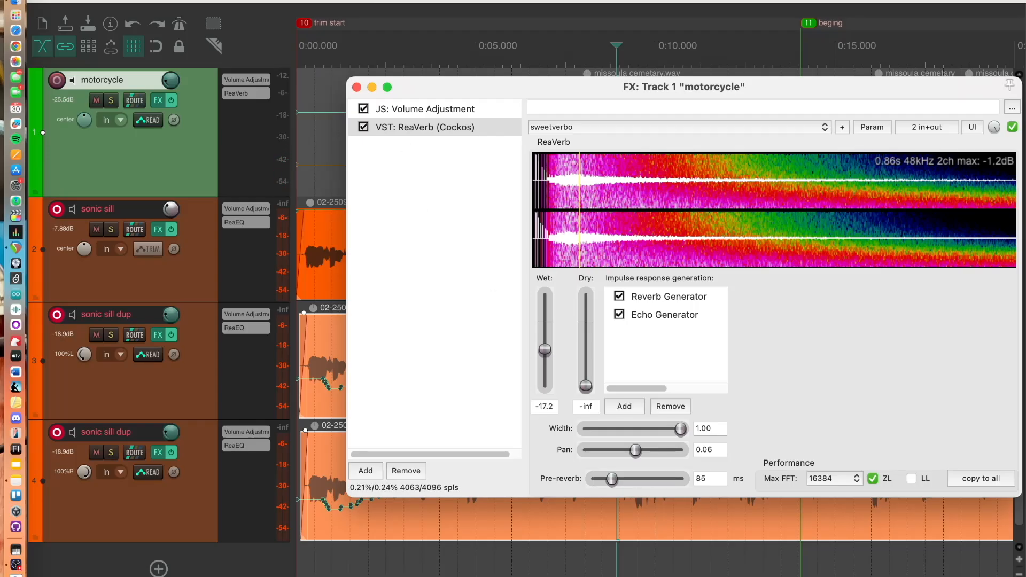
pyautogui.click(357, 87)
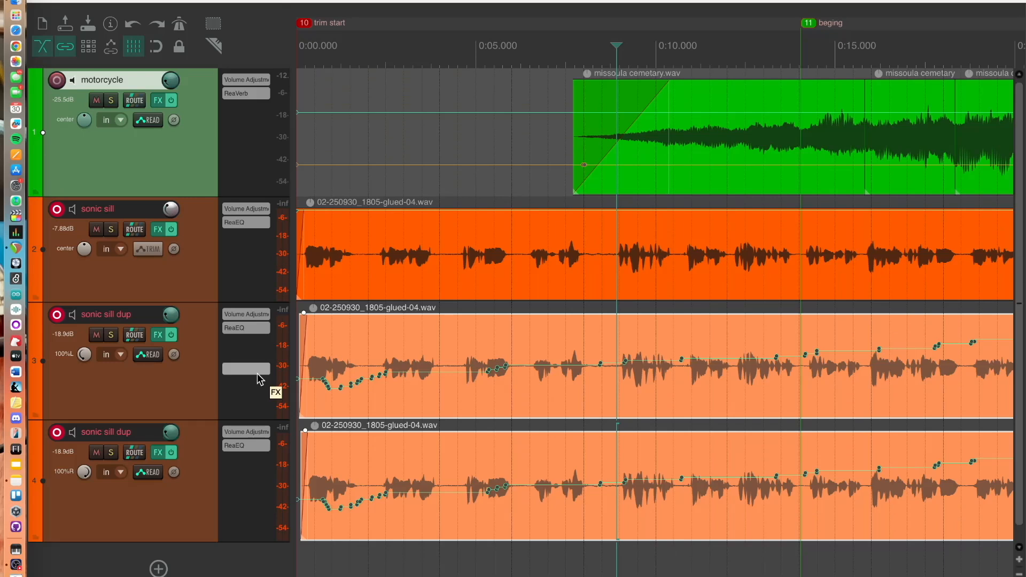
# Open the mixer and shrink the heights of the motorcycle, sonic sill and both sonic sill dup tracks
pyautogui.press('super+m')
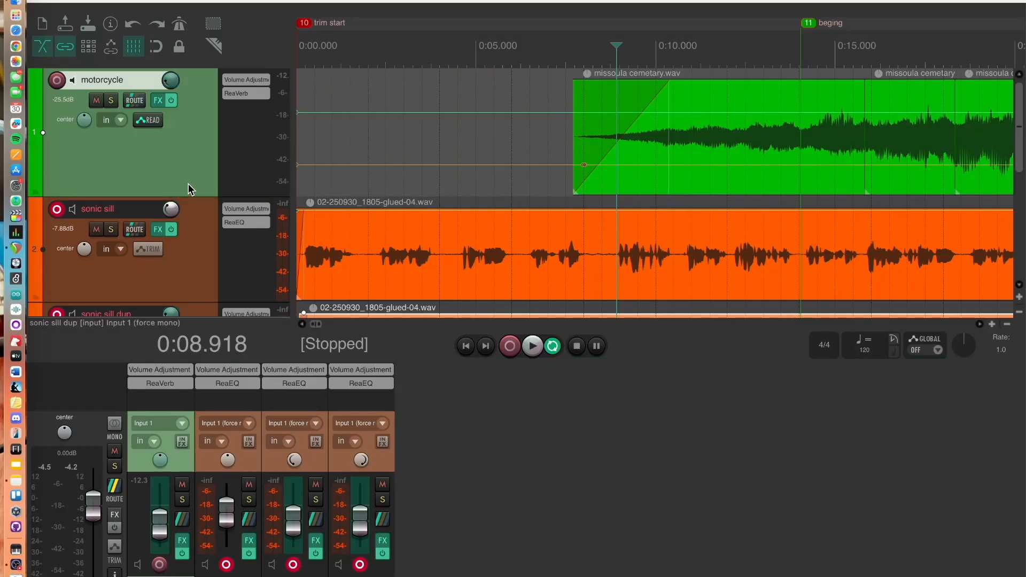
pyautogui.click(197, 202)
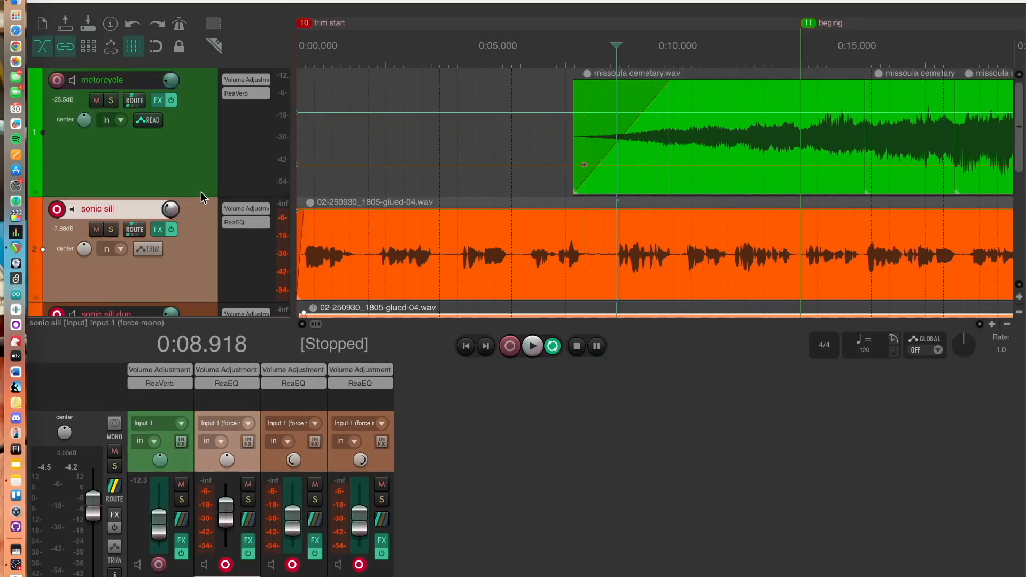
pyautogui.moveTo(202, 198); pyautogui.dragTo(206, 142)
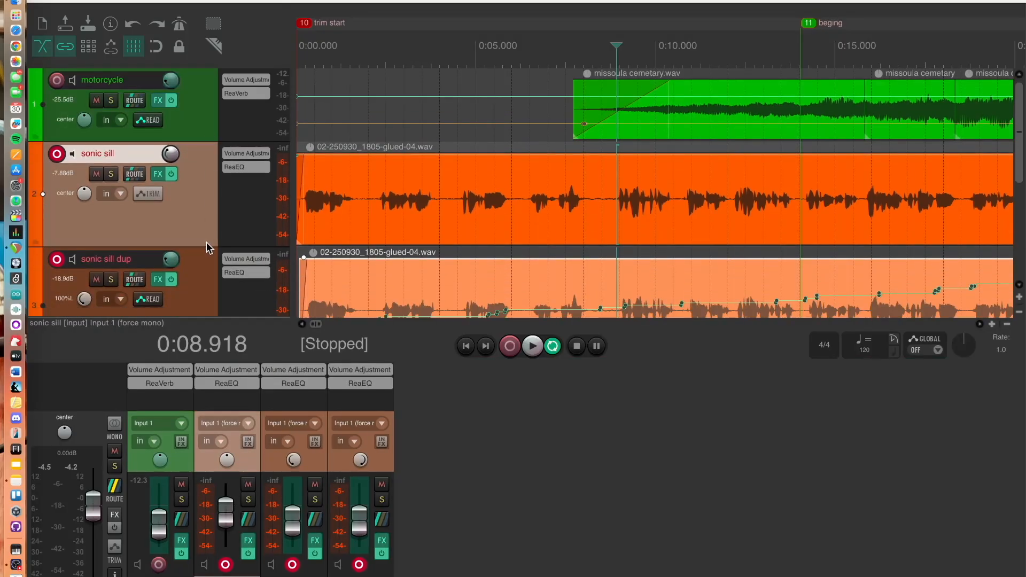
pyautogui.moveTo(208, 246); pyautogui.dragTo(207, 202)
pyautogui.scroll(-5, 203, 264)
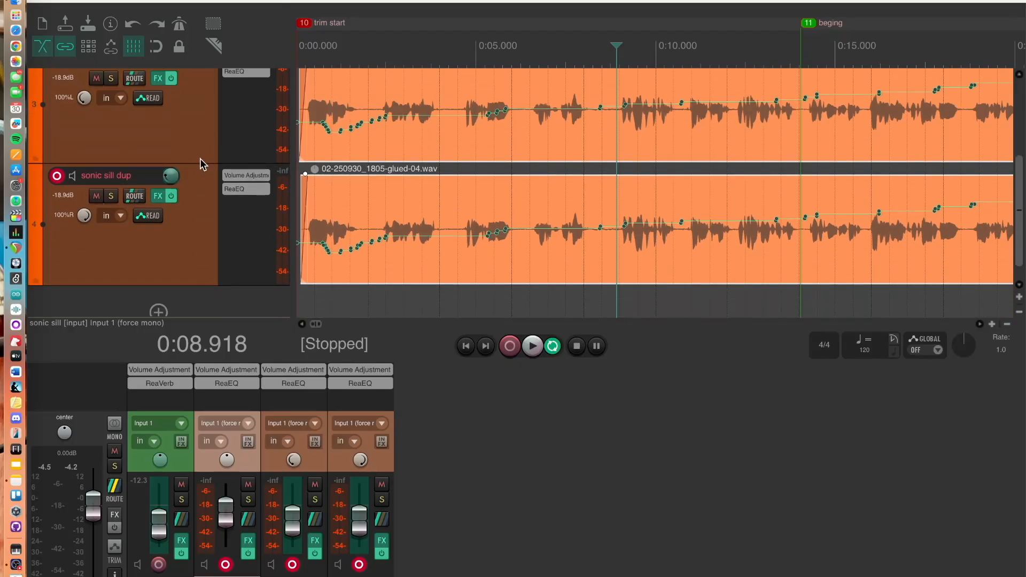
pyautogui.moveTo(200, 162); pyautogui.dragTo(203, 109)
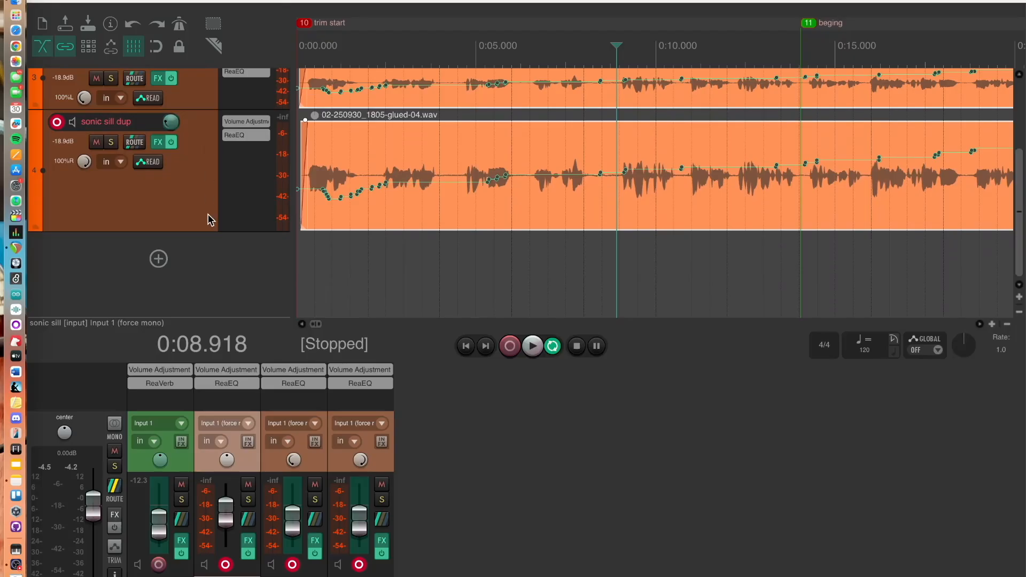
pyautogui.moveTo(201, 230); pyautogui.dragTo(204, 165)
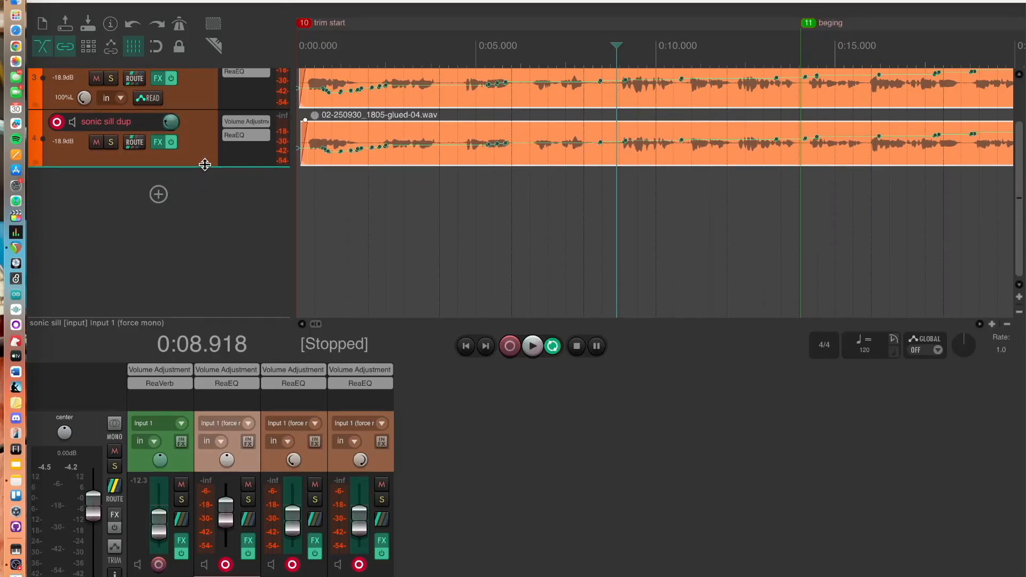
pyautogui.scroll(3, 233, 206)
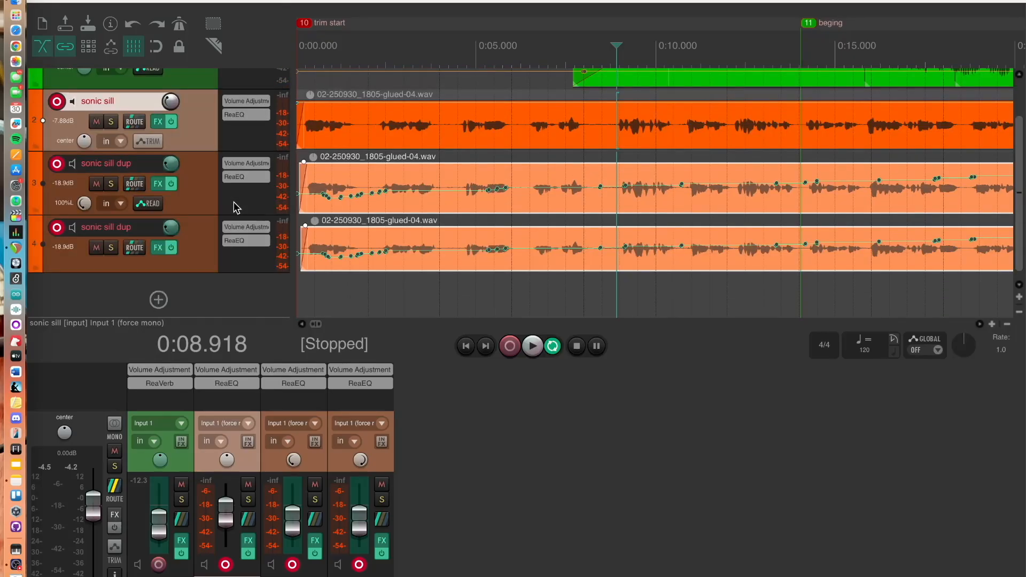
pyautogui.scroll(3, 233, 206)
pyautogui.scroll(-7, 234, 207)
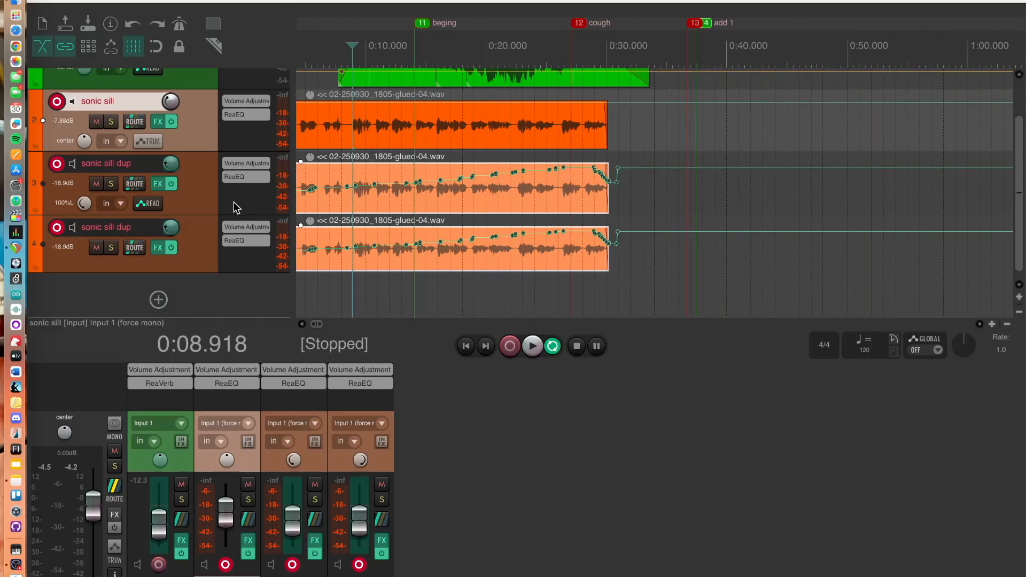
pyautogui.scroll(2, 145, 82)
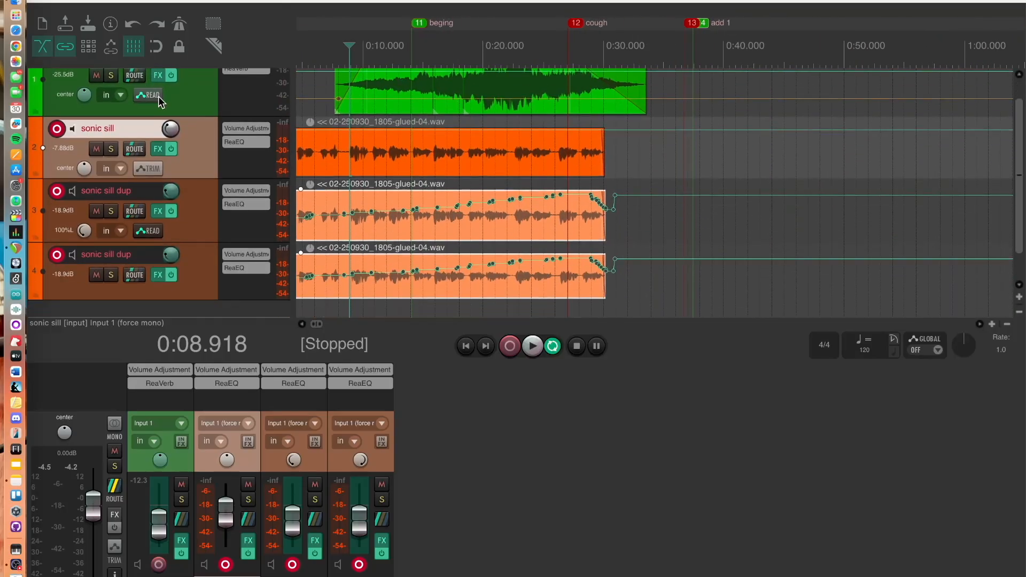
pyautogui.moveTo(184, 116); pyautogui.dragTo(189, 99)
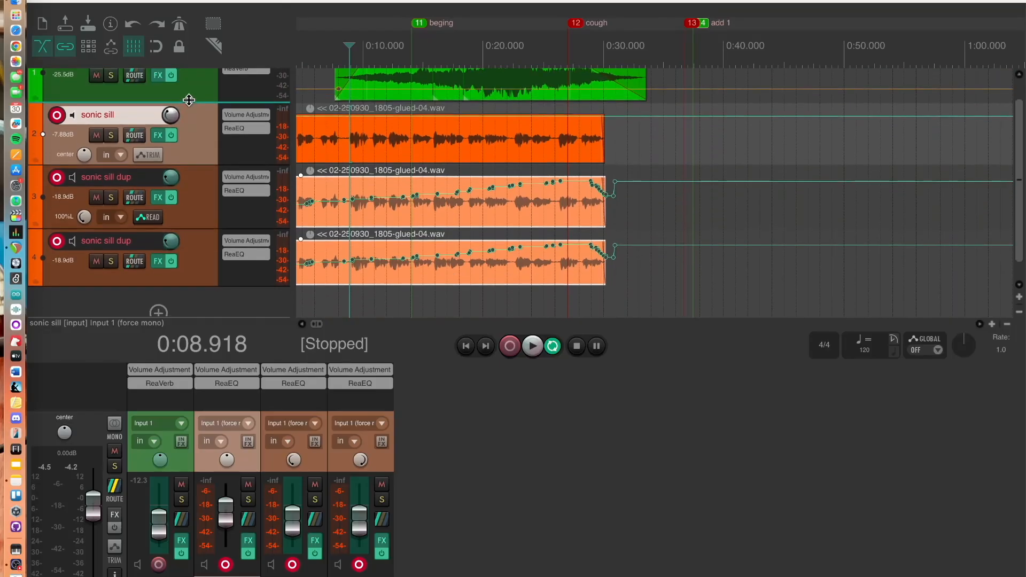
# Enlarge the mixer, open the sonic sill track's ReaEQ to review its bands, then close it and hide the mixer
pyautogui.scroll(1, 190, 100)
pyautogui.scroll(-1, 189, 100)
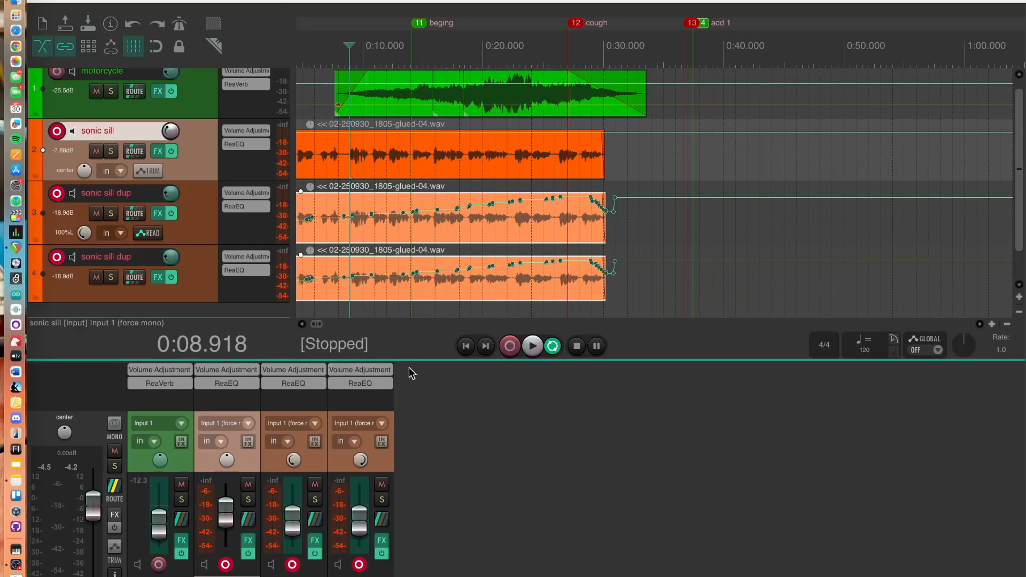
pyautogui.moveTo(408, 359); pyautogui.dragTo(422, 140)
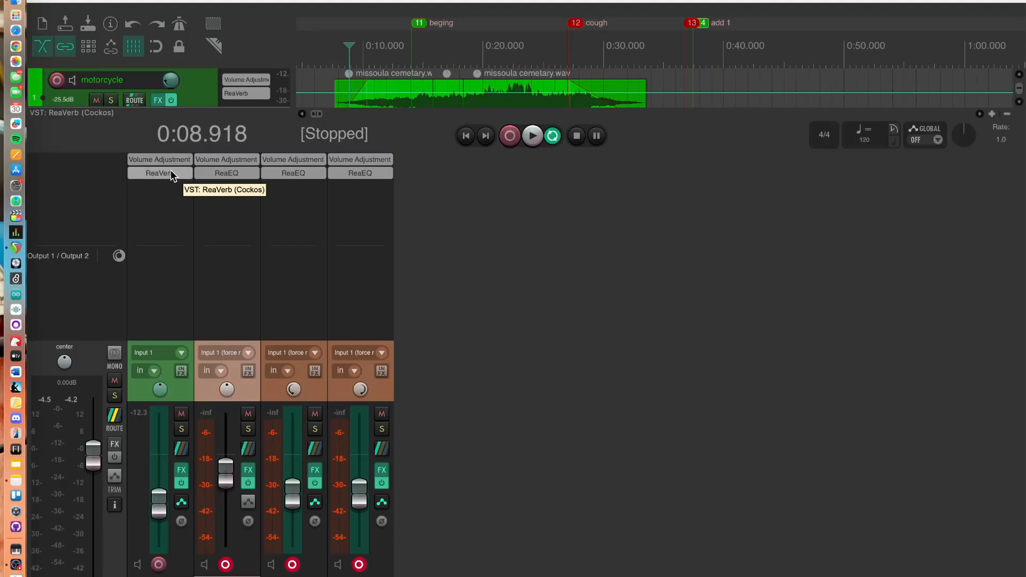
pyautogui.click(227, 171)
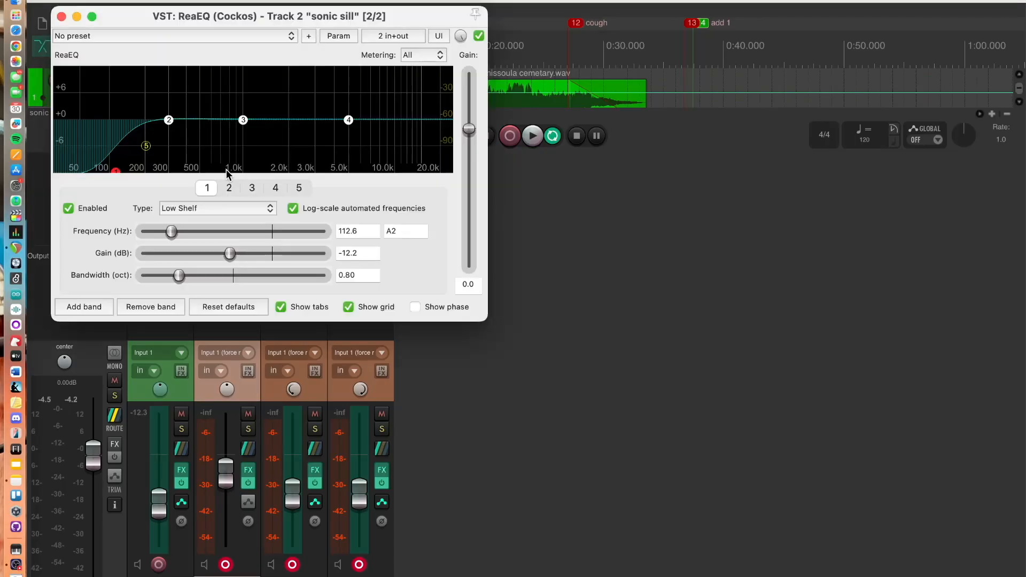
pyautogui.click(61, 17)
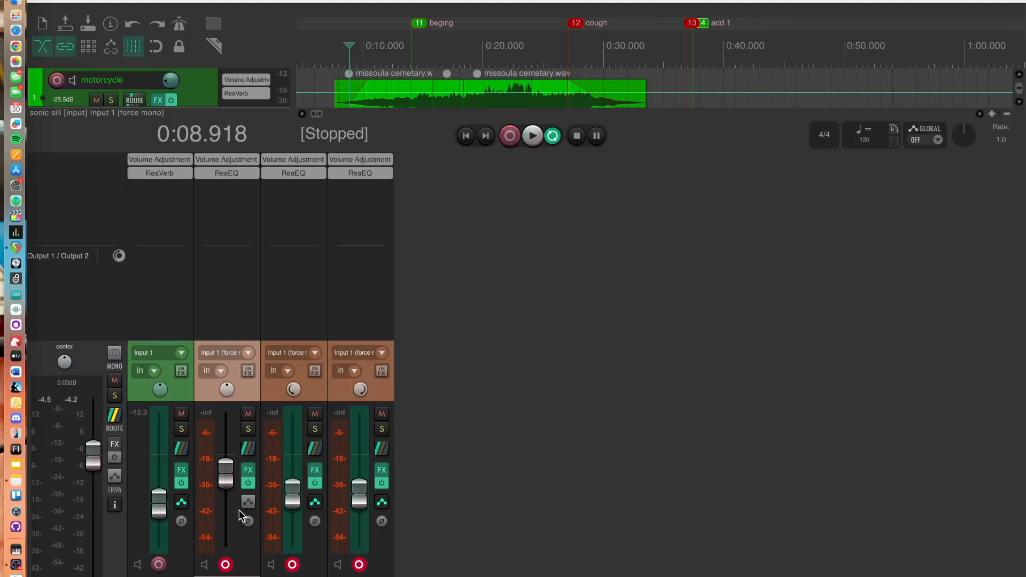
pyautogui.doubleClick(432, 152)
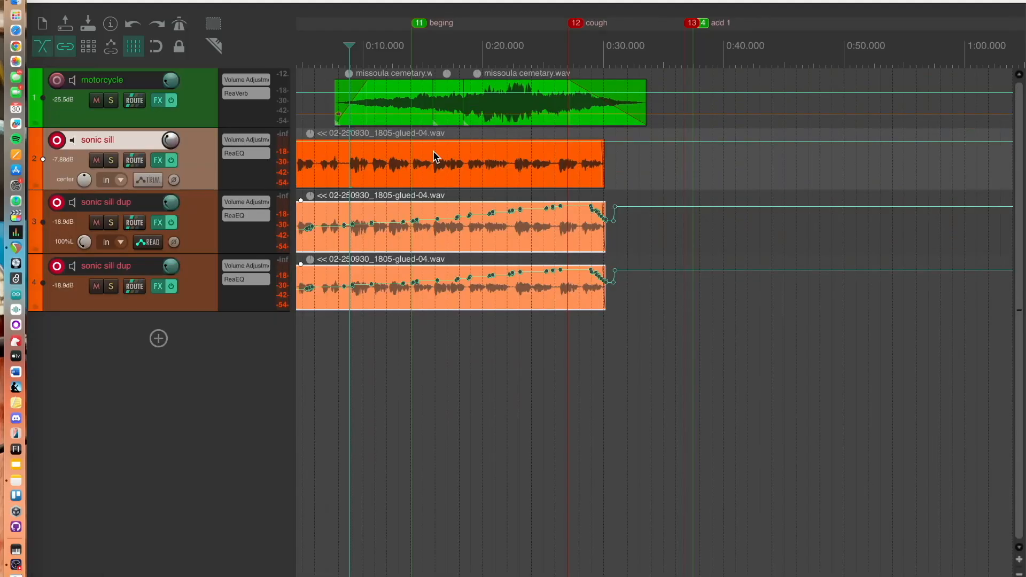
# Zoom and scroll the arrangement to review the full length of all four tracks
pyautogui.hscroll(5, 556, 260)
pyautogui.hscroll(-6, 556, 260)
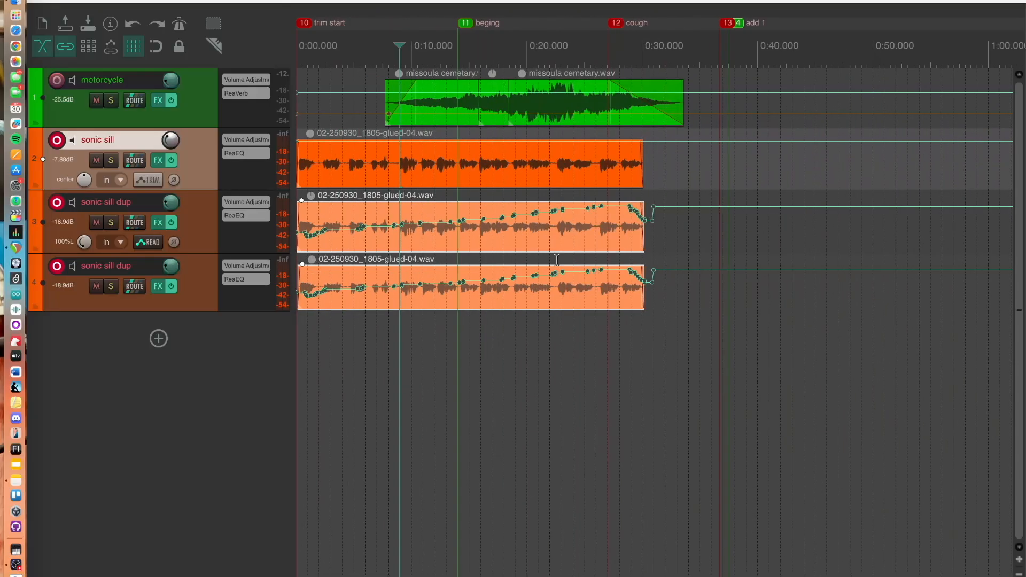
pyautogui.scroll(4, 556, 260)
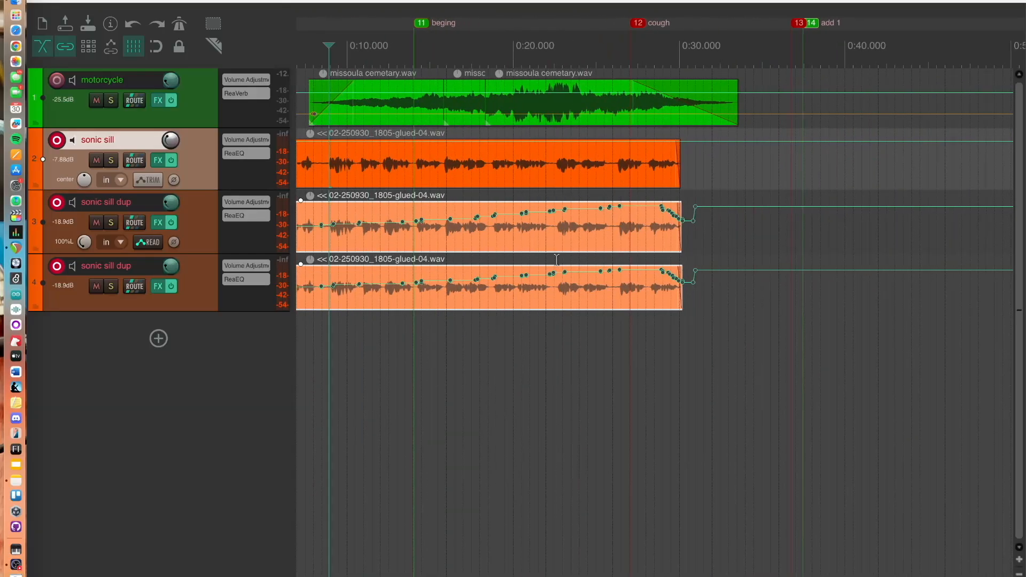
pyautogui.hscroll(4, 556, 260)
pyautogui.hscroll(-5, 557, 260)
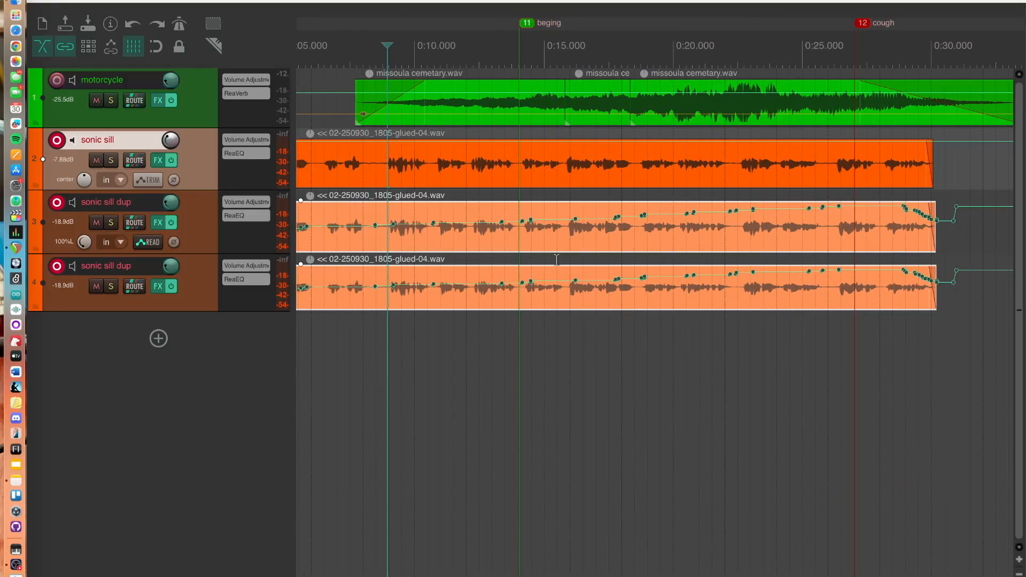
pyautogui.hscroll(-3, 557, 261)
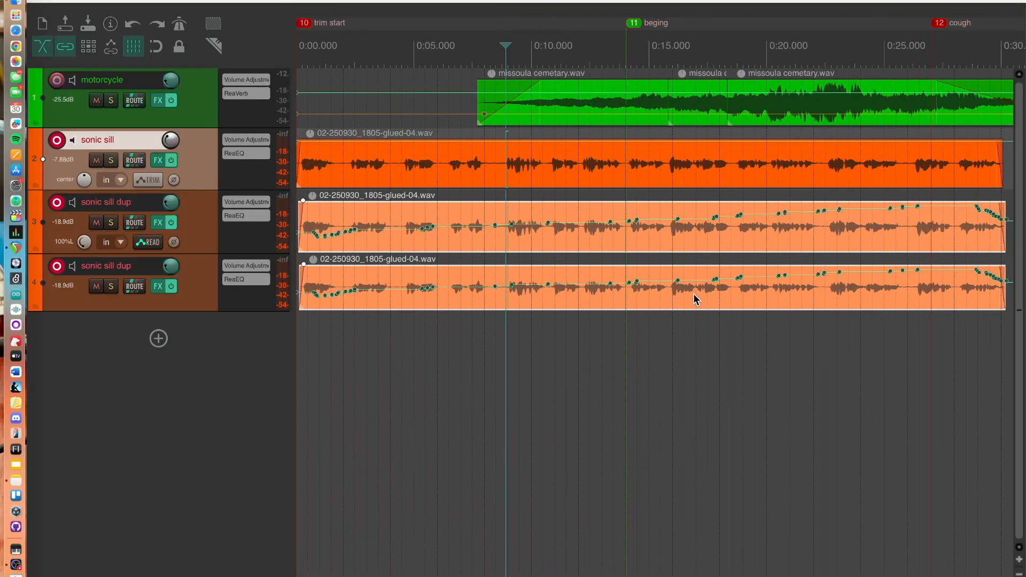
pyautogui.scroll(1, 696, 298)
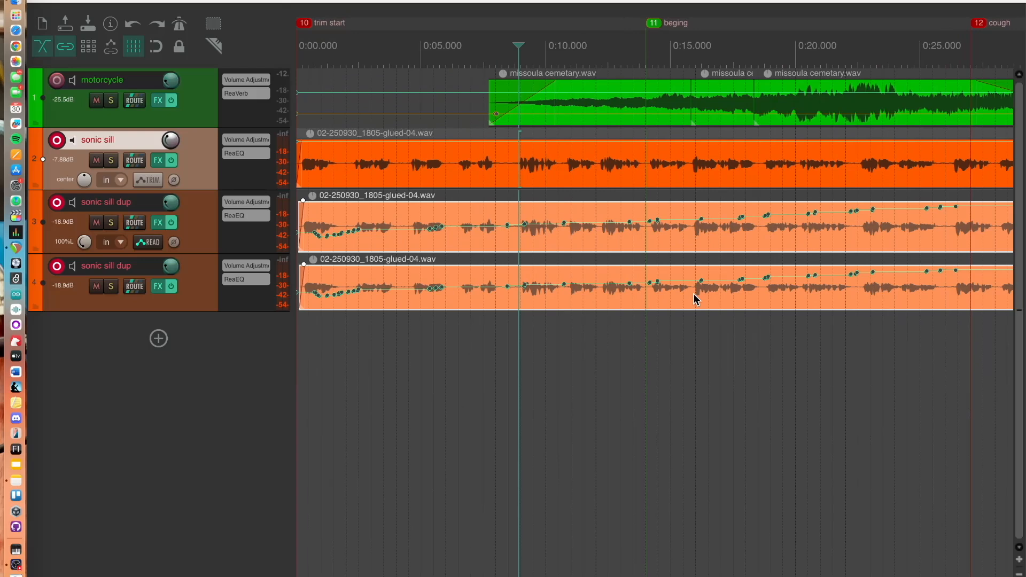
pyautogui.scroll(-5, 696, 298)
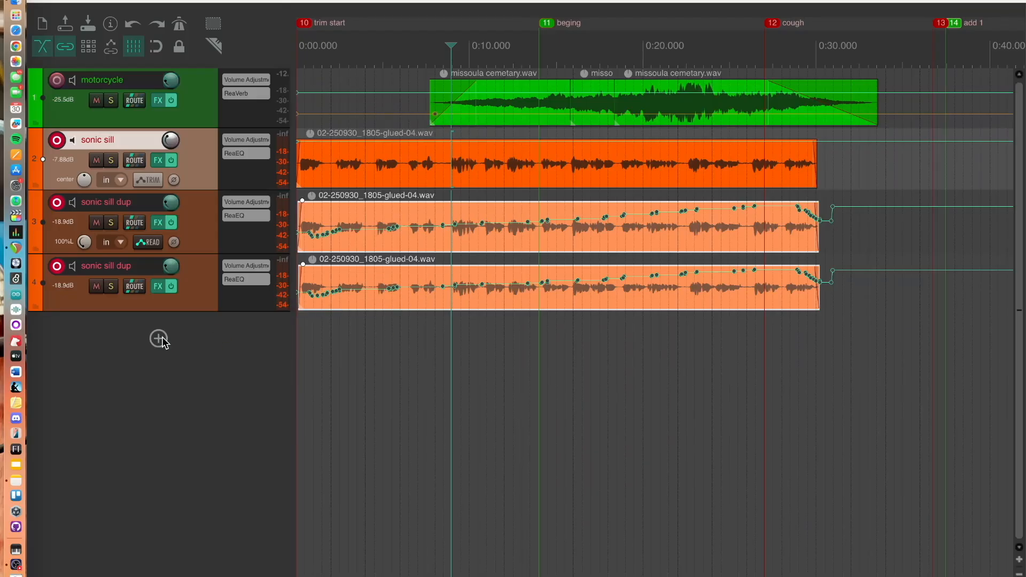
# Add a new track and import missoula cemetary.wav from the desktop onto it
pyautogui.click(159, 339)
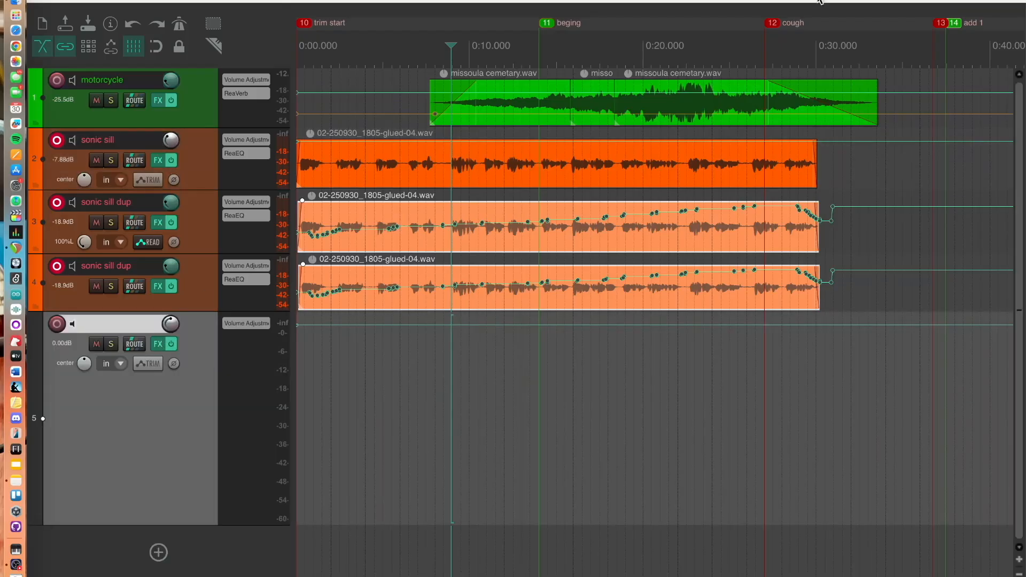
pyautogui.moveTo(385, 6); pyautogui.dragTo(409, 568)
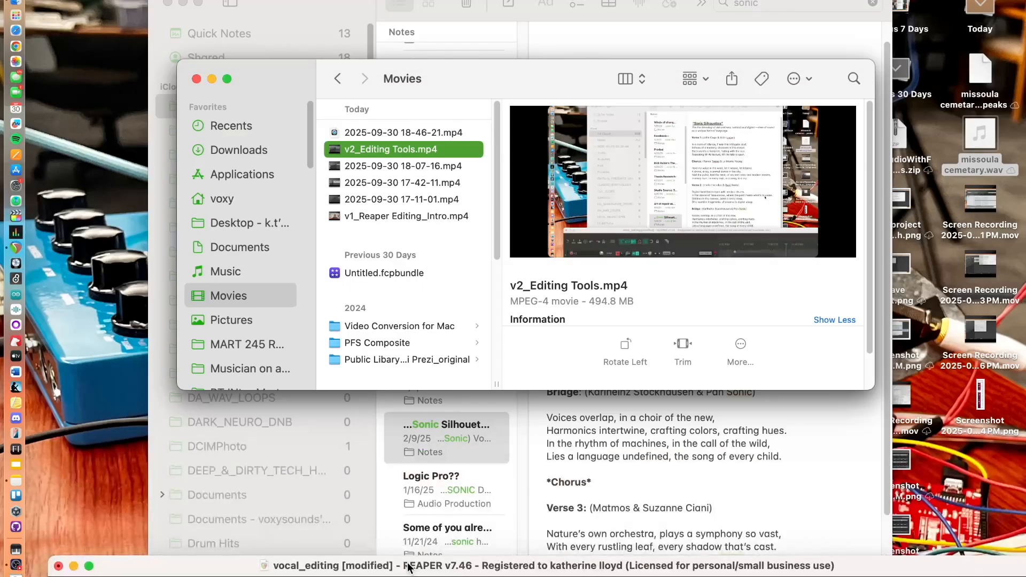
pyautogui.doubleClick(409, 567)
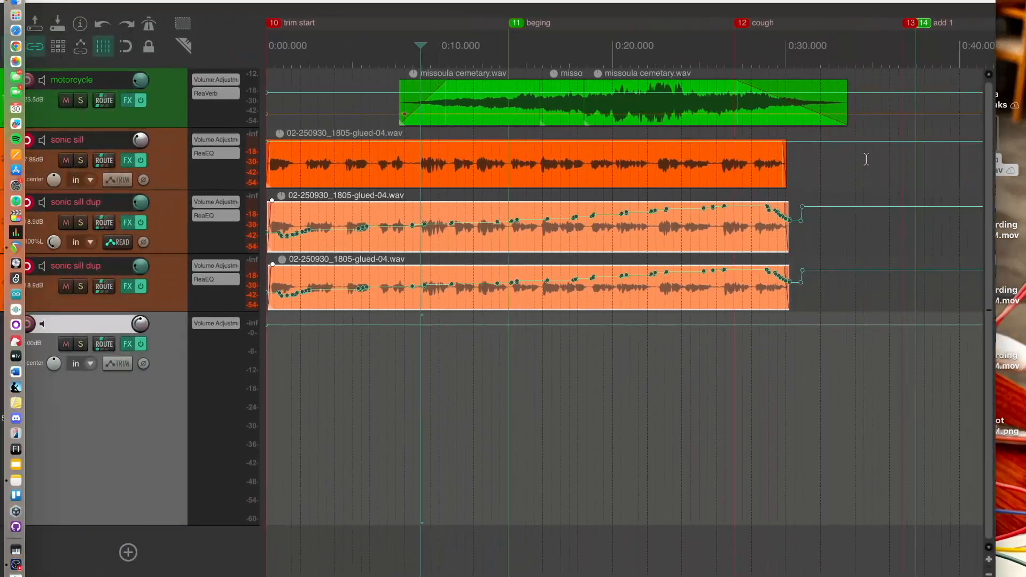
pyautogui.moveTo(999, 167); pyautogui.dragTo(271, 467)
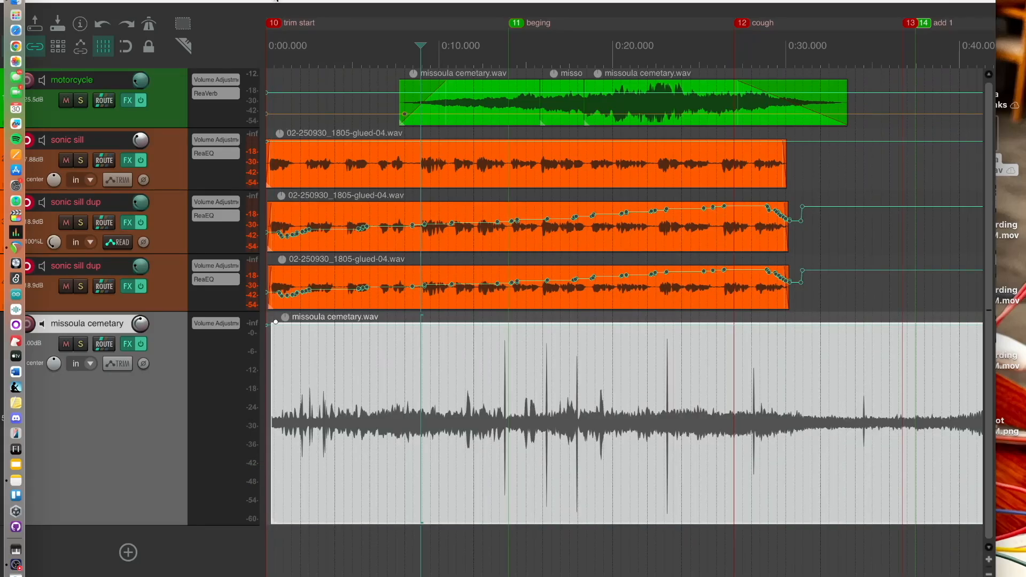
pyautogui.moveTo(276, 0); pyautogui.dragTo(410, 1)
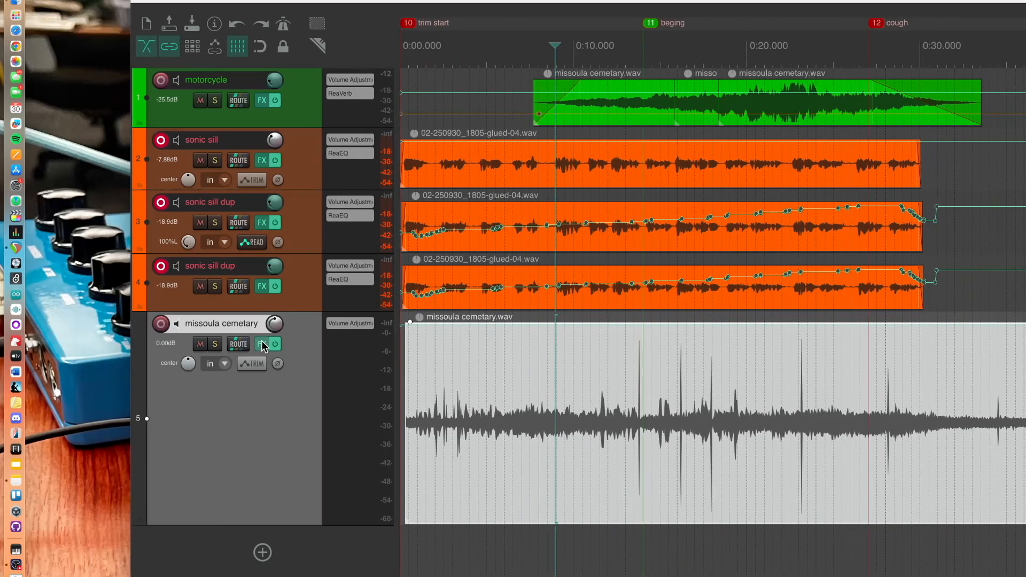
# Lower the missoula cemetary track's volume to about -41.7 dB and start playback
pyautogui.moveTo(274, 323); pyautogui.dragTo(274, 351)
pyautogui.press('space')
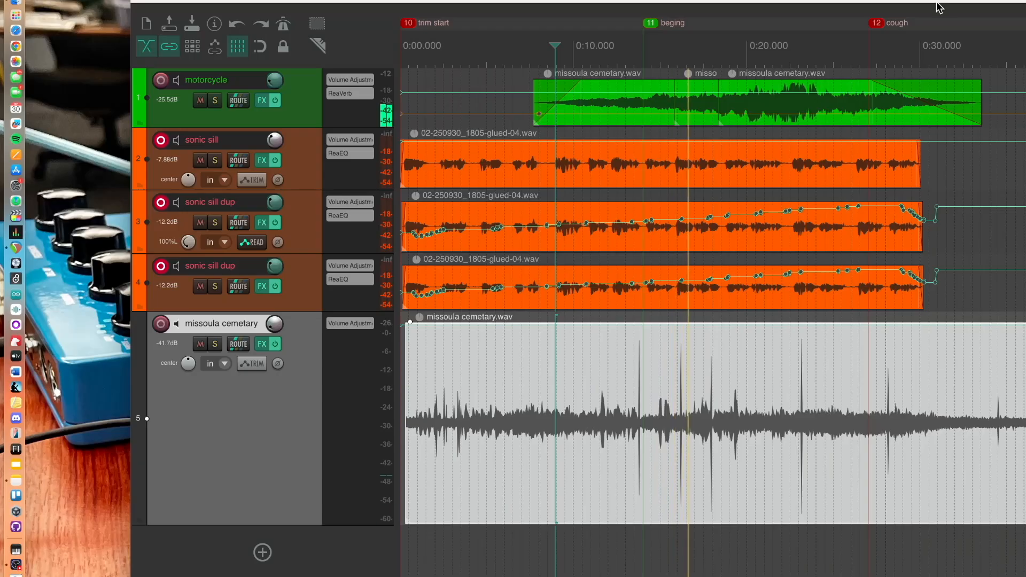
# Raise the missoula cemetary track's volume to about -6.88 dB while auditioning from about 0:35, then stop playback
pyautogui.scroll(2, 837, 351)
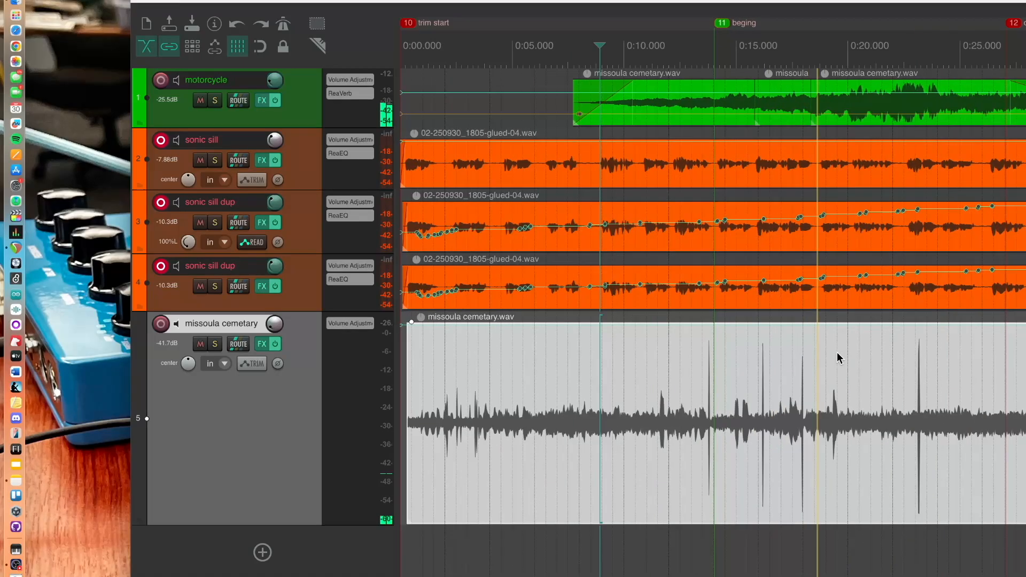
pyautogui.hscroll(10, 837, 352)
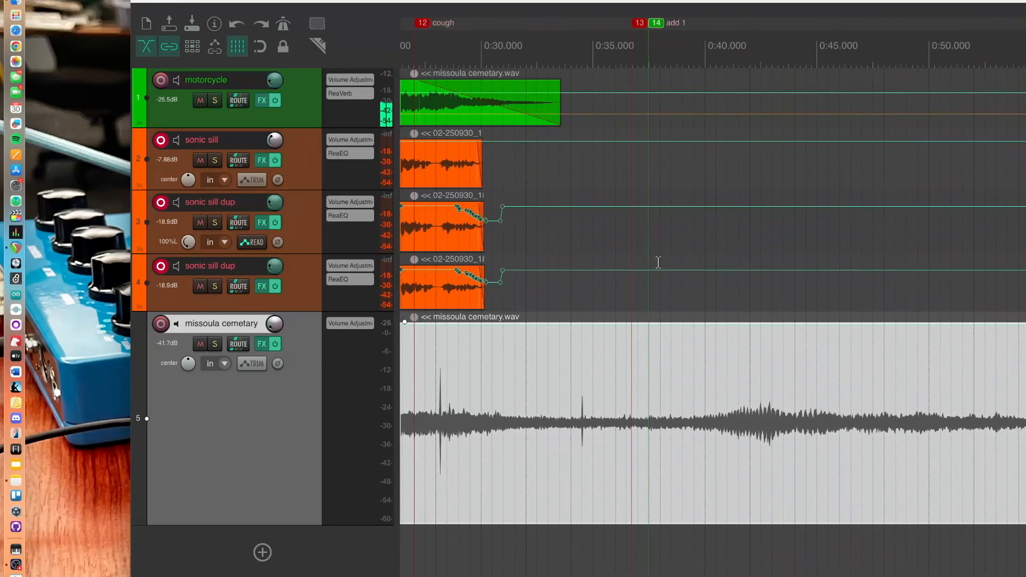
pyautogui.click(610, 65)
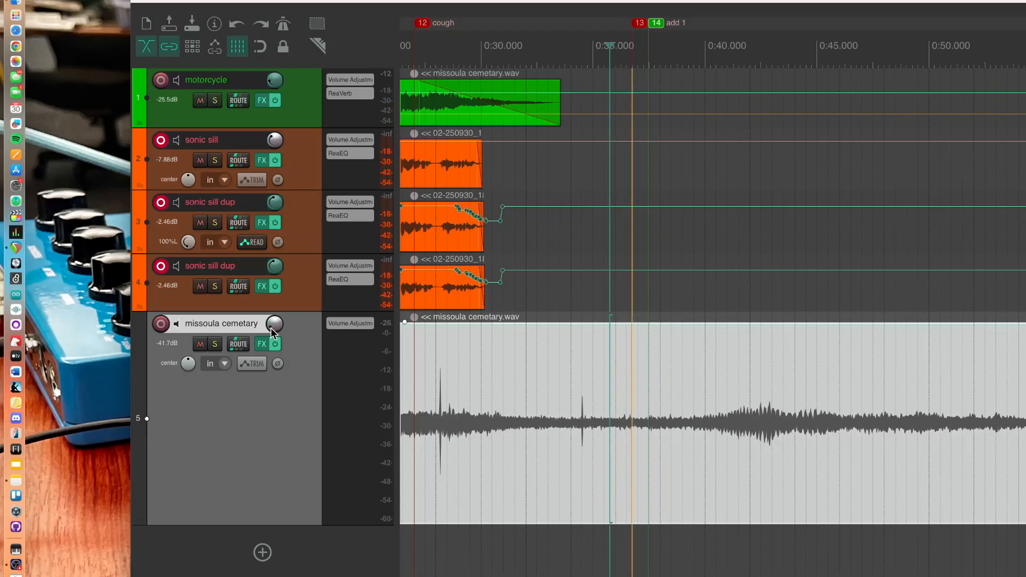
pyautogui.moveTo(274, 323); pyautogui.dragTo(274, 307)
pyautogui.press('space')
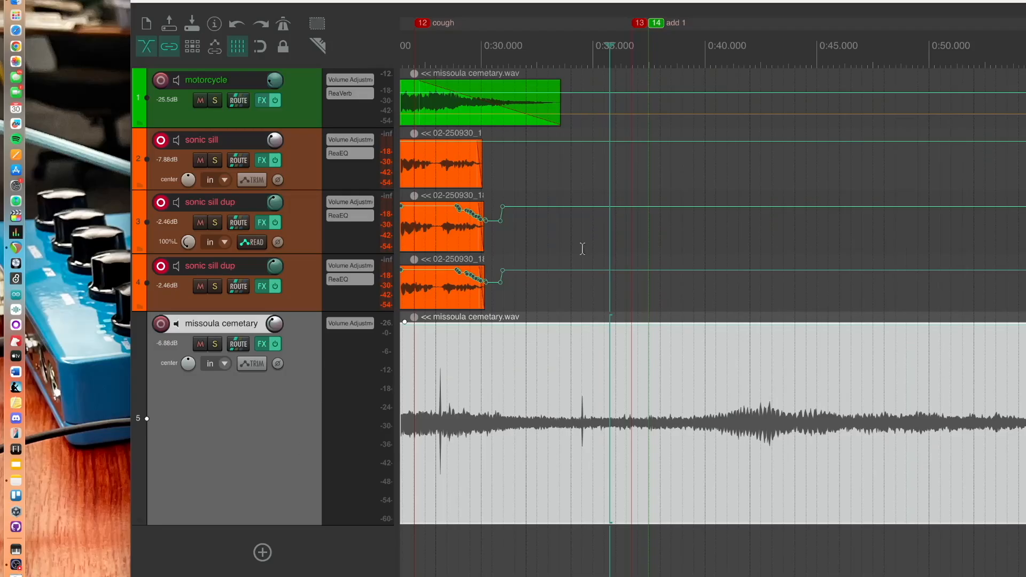
# Move the edit cursor back to about 0:04
pyautogui.hscroll(-10, 582, 249)
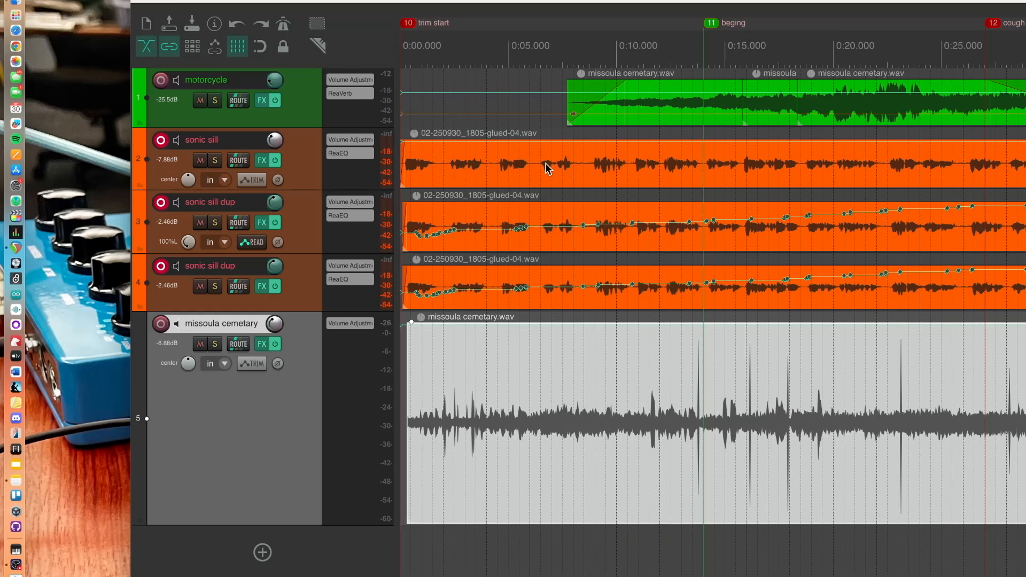
pyautogui.click(496, 57)
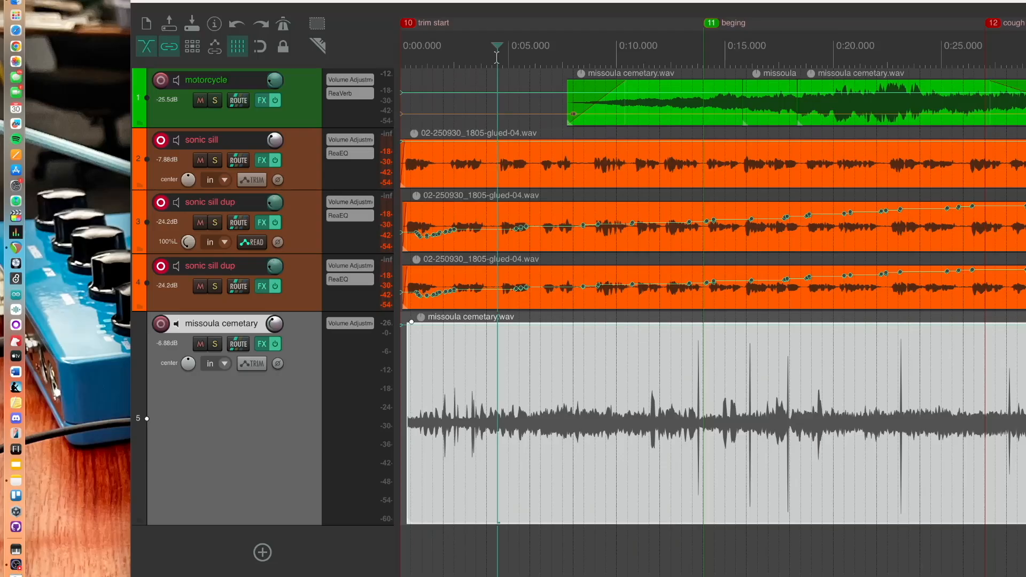
pyautogui.click(308, 235)
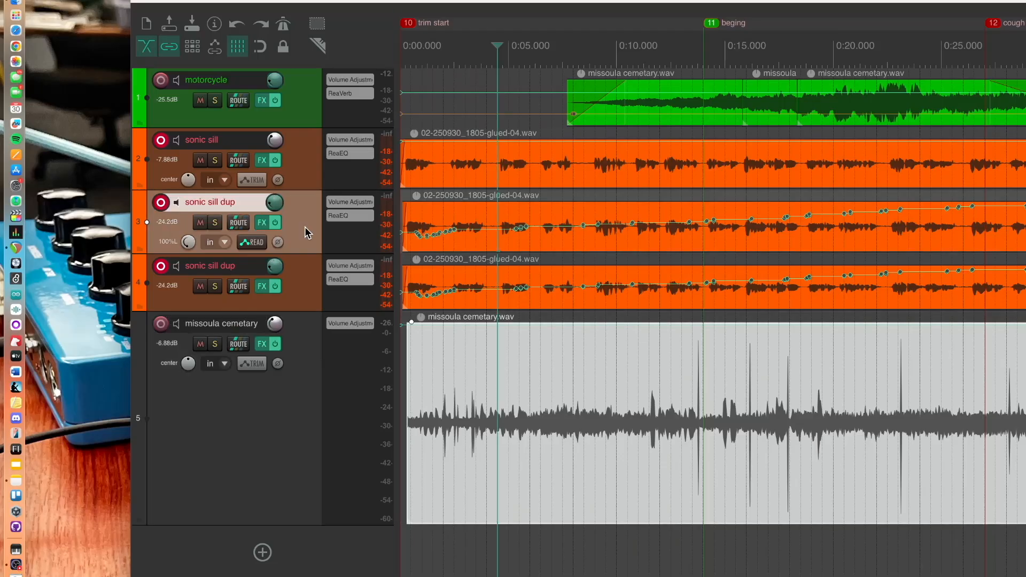
pyautogui.press('s')
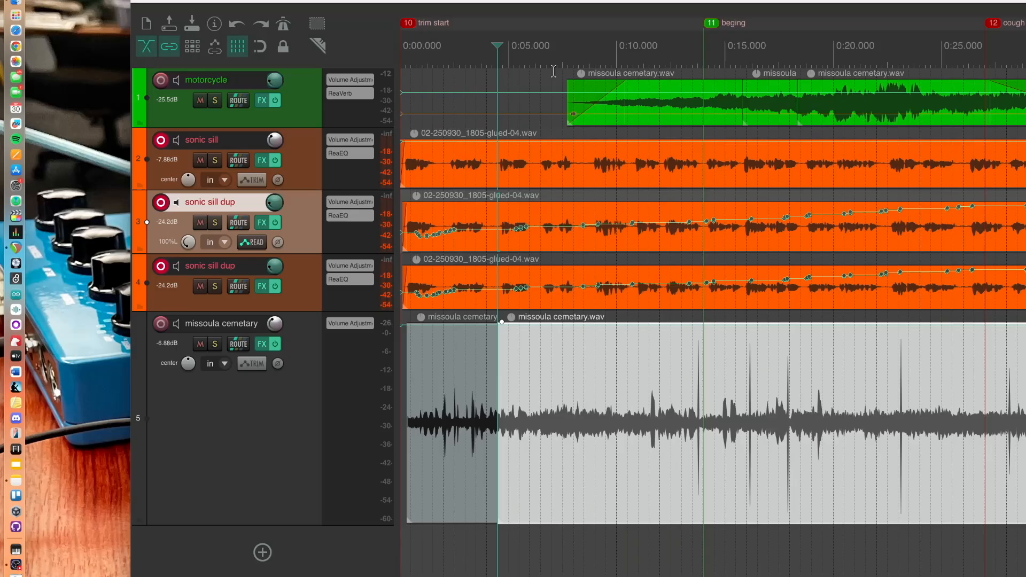
pyautogui.click(549, 55)
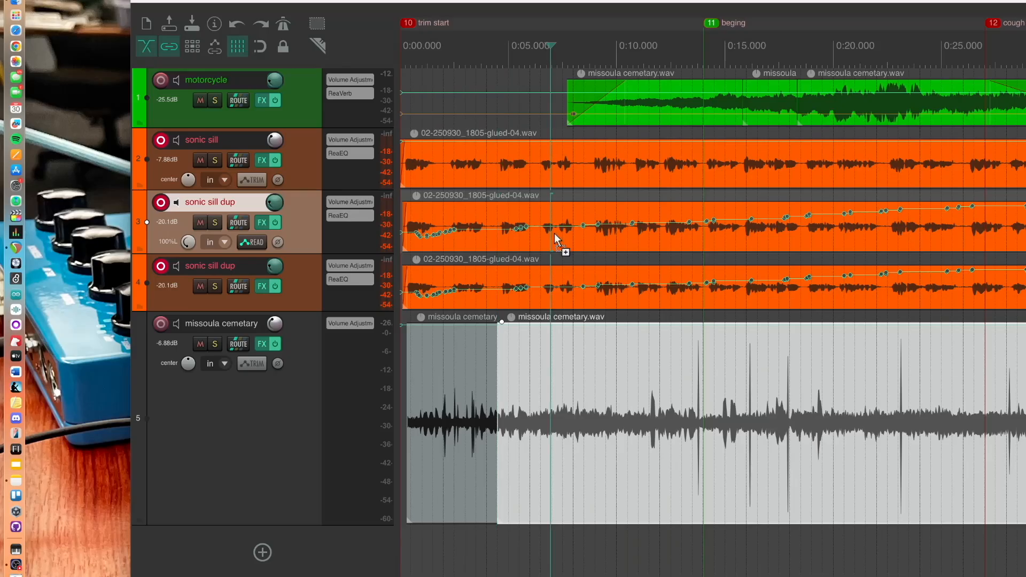
pyautogui.press('super+z')
# Split the first sonic sill dup item at about 0:03.7 and 0:06.5 and delete the section between the splits
pyautogui.click(485, 218)
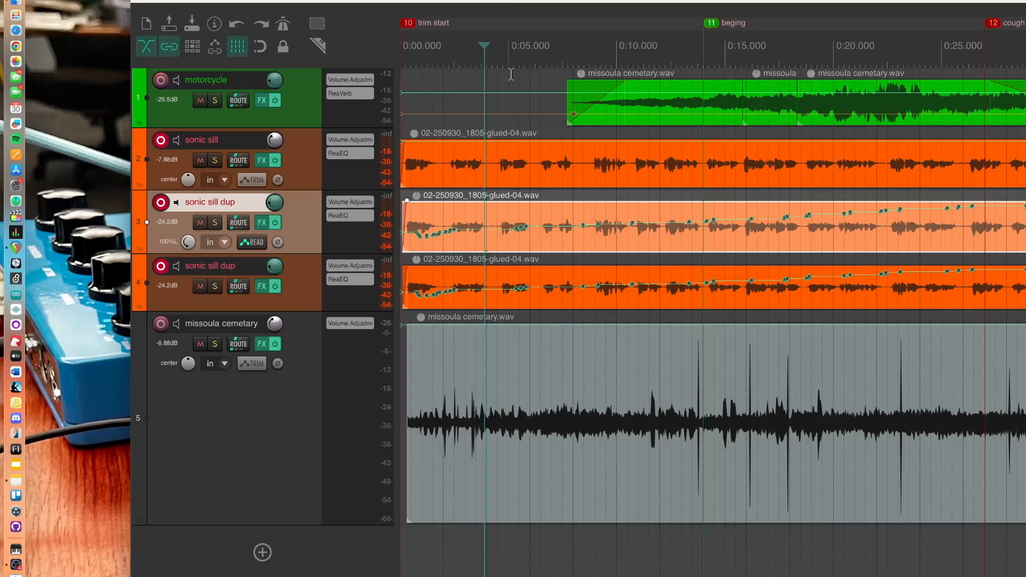
pyautogui.press('s')
pyautogui.click(549, 61)
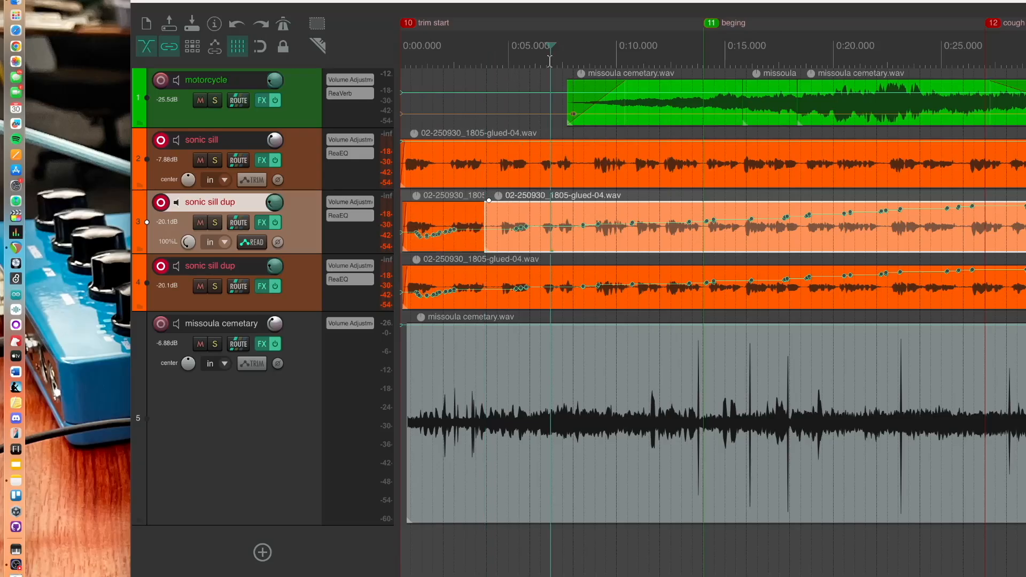
pyautogui.press('s')
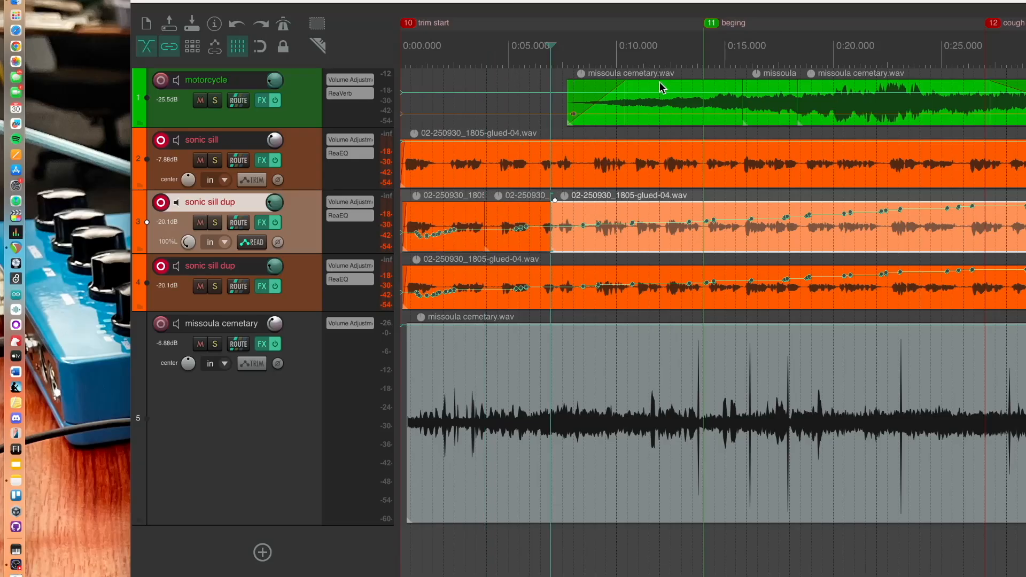
pyautogui.click(521, 220)
pyautogui.press('Delete')
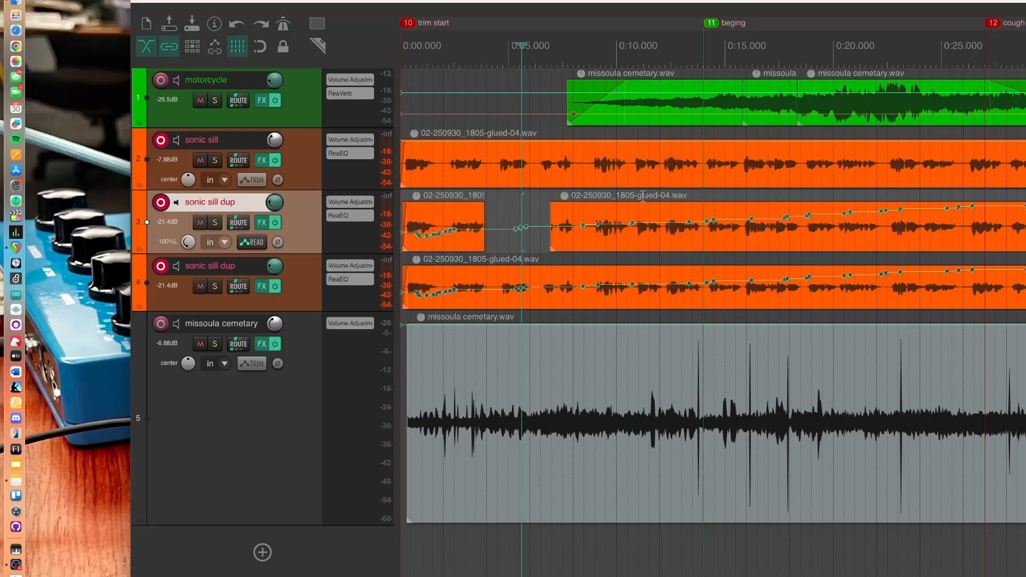
# Split the items at about 0:10.5 and 0:13.4 and delete the sonic sill dup section between these splits
pyautogui.click(638, 61)
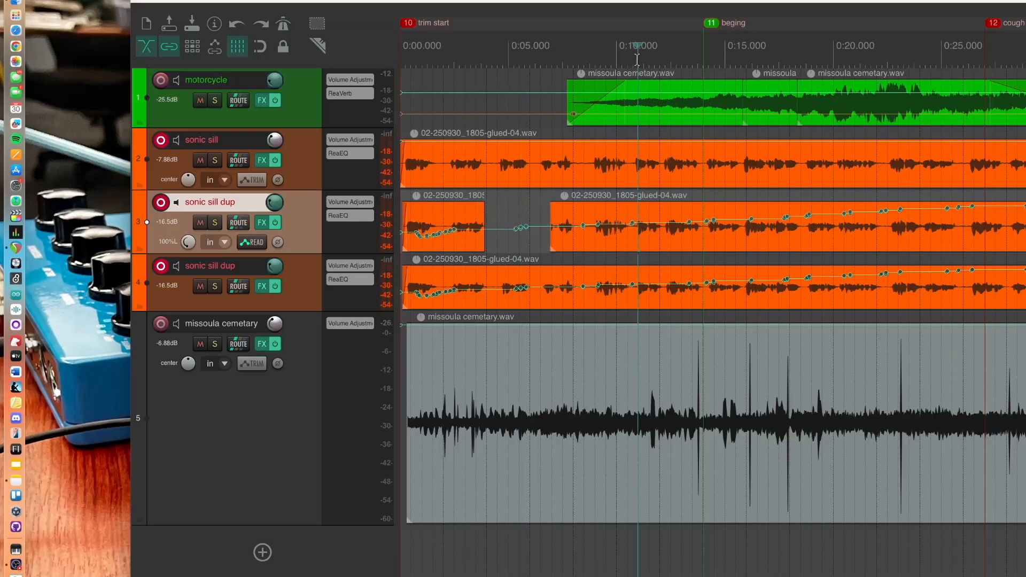
pyautogui.press('s')
pyautogui.click(703, 60)
pyautogui.press('s')
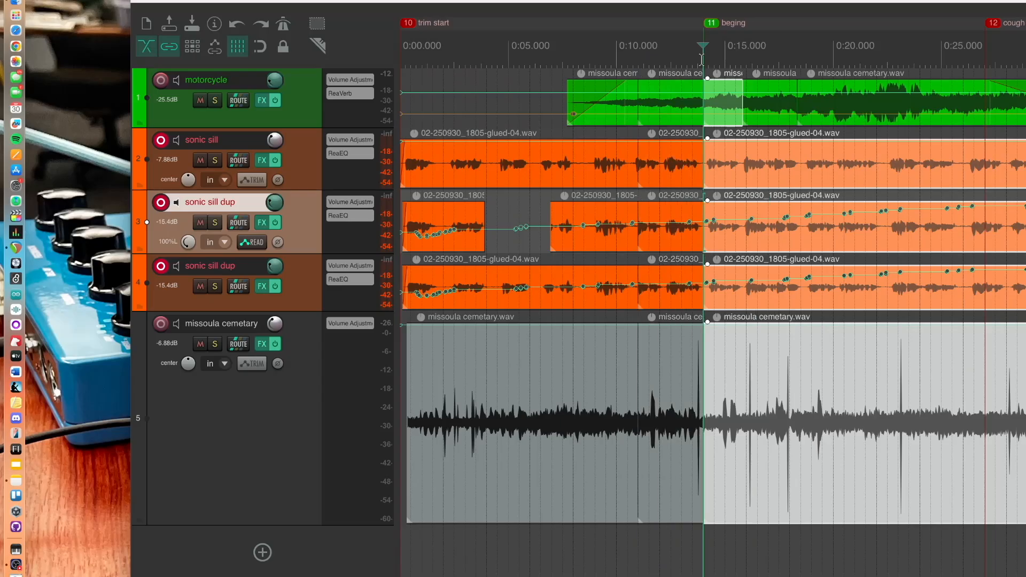
pyautogui.click(668, 238)
pyautogui.press('Delete')
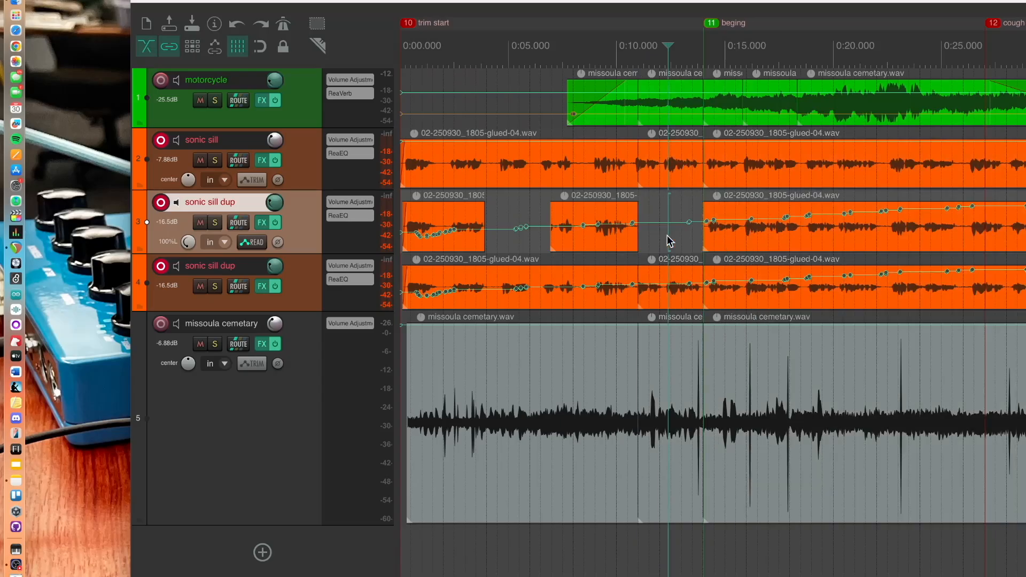
# Add short fades to the cut edges of the remaining sonic sill dup pieces
pyautogui.moveTo(484, 210); pyautogui.dragTo(480, 211)
pyautogui.moveTo(556, 213); pyautogui.dragTo(556, 213)
pyautogui.moveTo(633, 212); pyautogui.dragTo(630, 213)
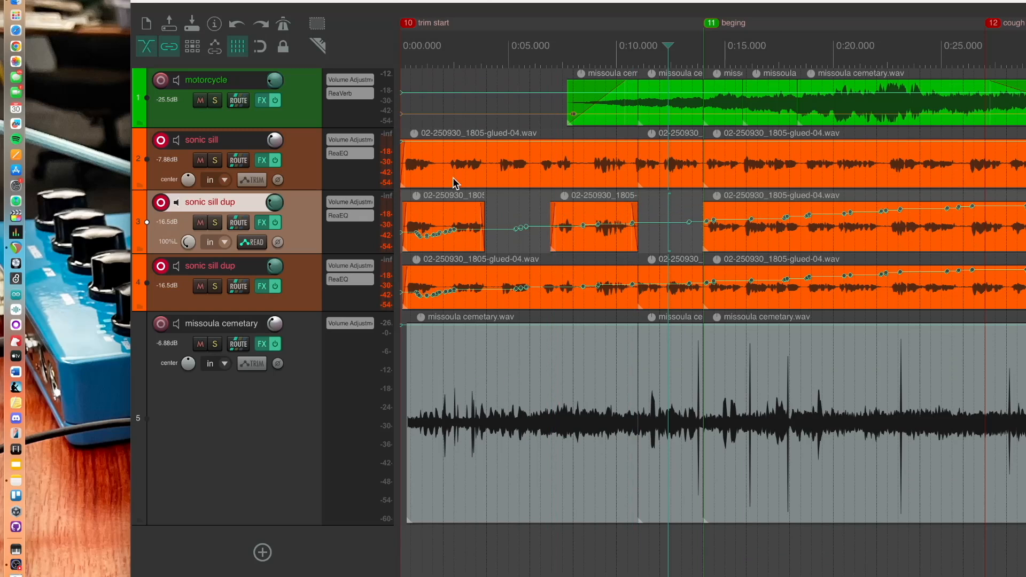
# Set the missoula cemetary track's volume to about -3.04 dB while auditioning from about 0:03, then stop playback
pyautogui.click(466, 61)
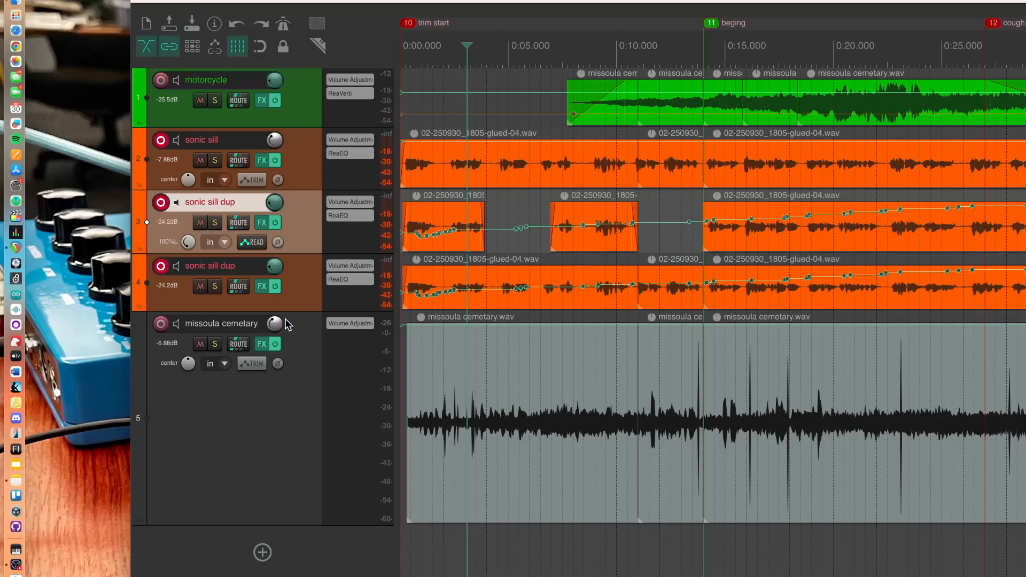
pyautogui.moveTo(277, 327)
pyautogui.moveTo(277, 327); pyautogui.dragTo(277, 329)
pyautogui.press('space')
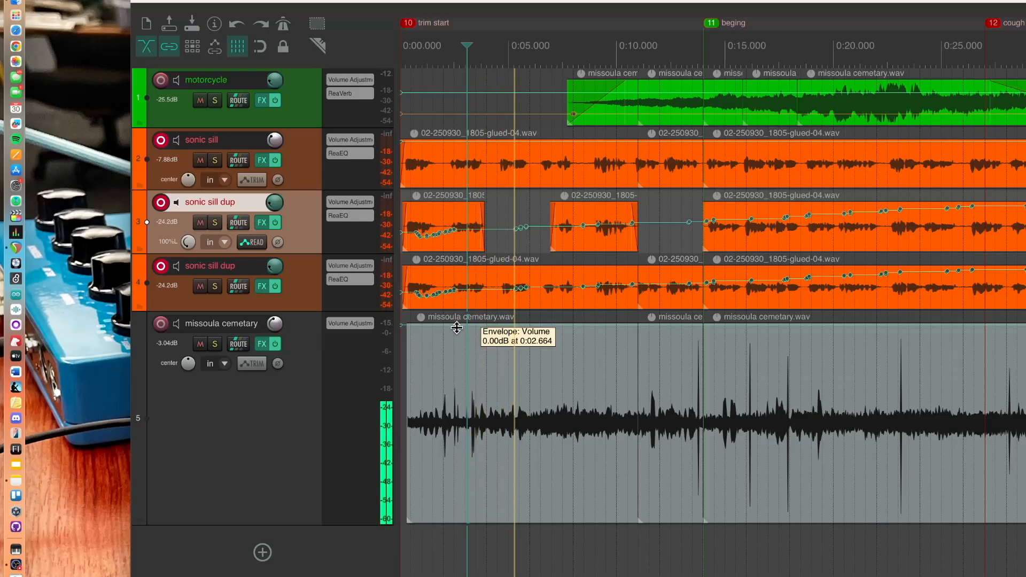
pyautogui.press('space')
# Remove the opening missoula cemetary piece, move the later piece to the start of the timeline, and play it
pyautogui.moveTo(406, 491); pyautogui.dragTo(716, 483)
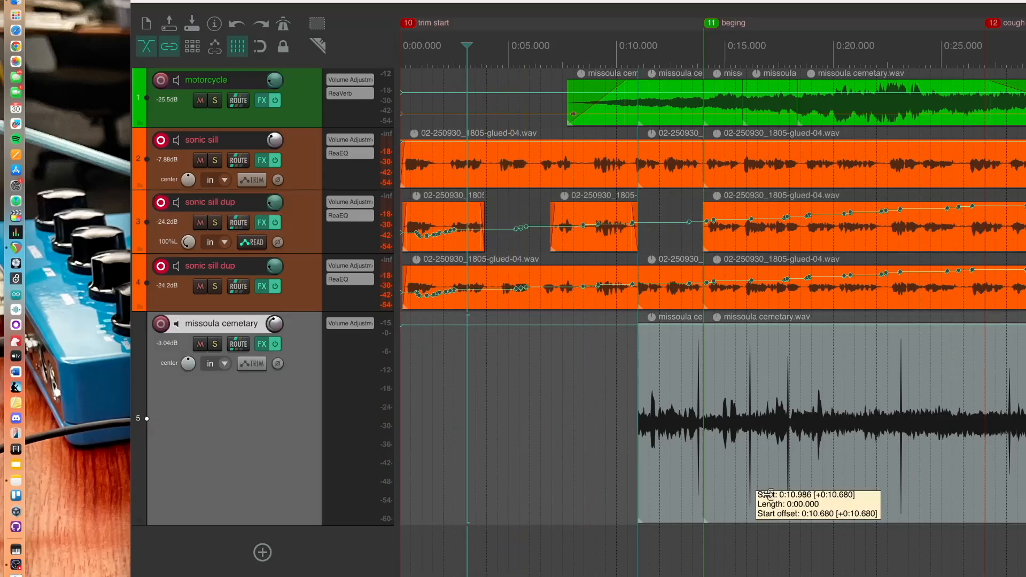
pyautogui.moveTo(775, 434); pyautogui.dragTo(435, 444)
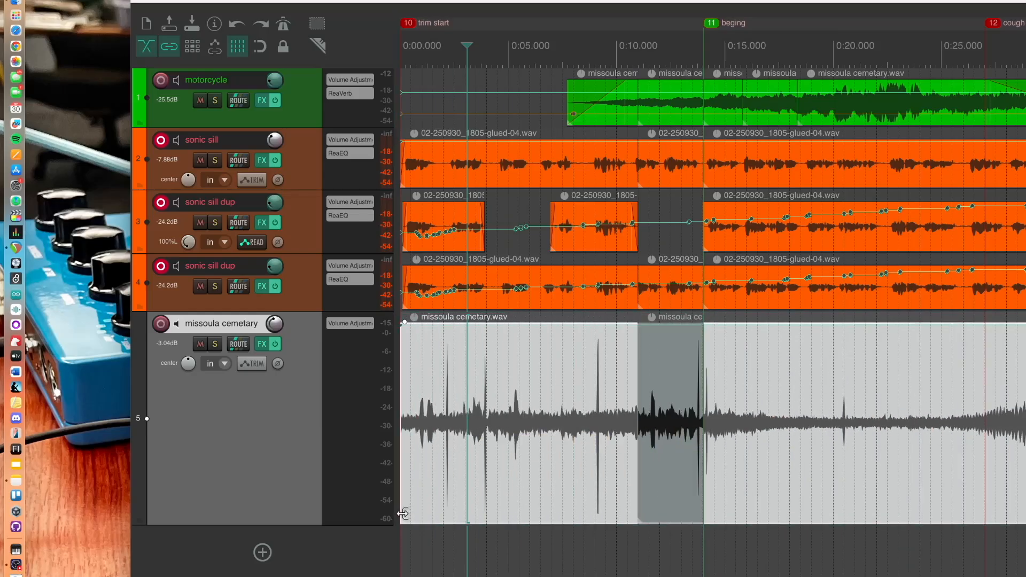
pyautogui.moveTo(402, 515); pyautogui.dragTo(727, 521)
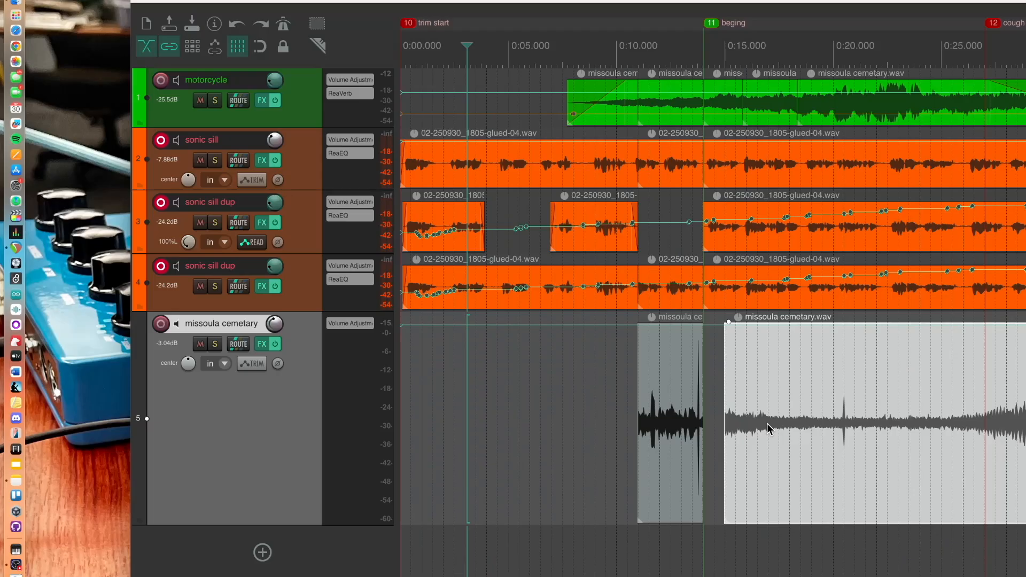
pyautogui.moveTo(737, 422); pyautogui.dragTo(376, 393)
pyautogui.press('space')
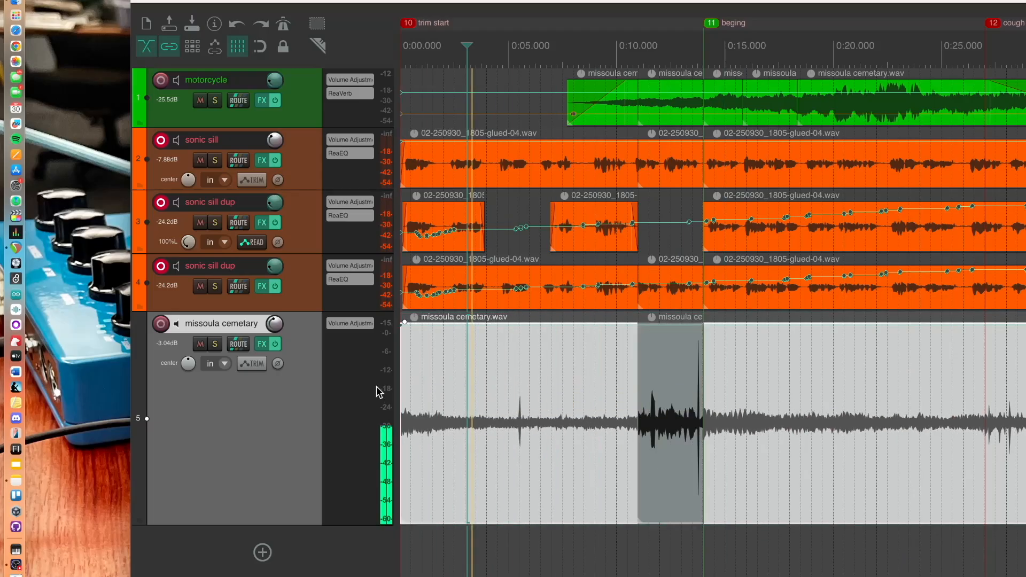
# Lower the missoula cemetary track's volume to about -4.82 dB while playing from the start, then stop
pyautogui.press('Home')
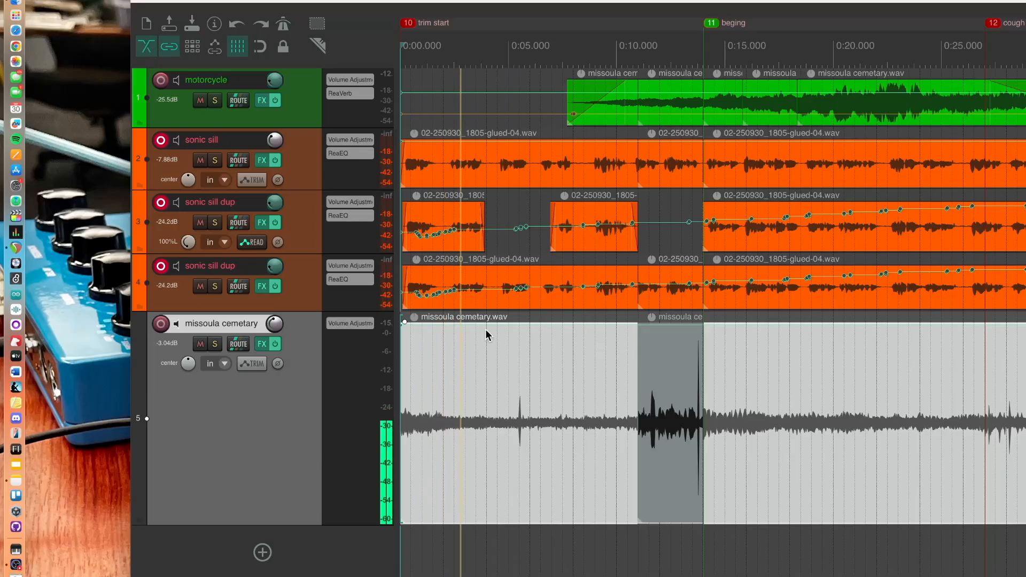
pyautogui.moveTo(272, 327)
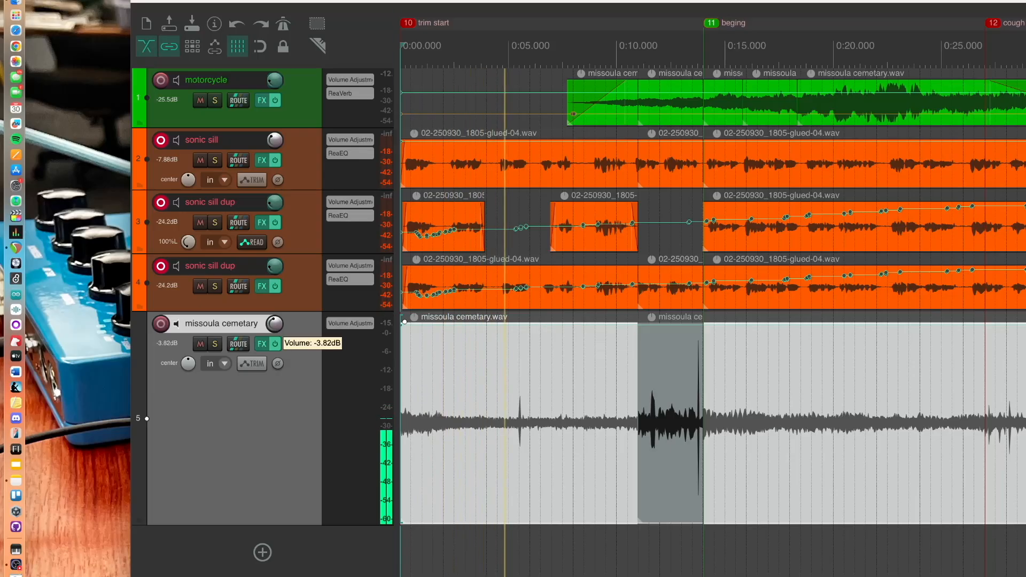
pyautogui.moveTo(273, 327); pyautogui.dragTo(273, 335)
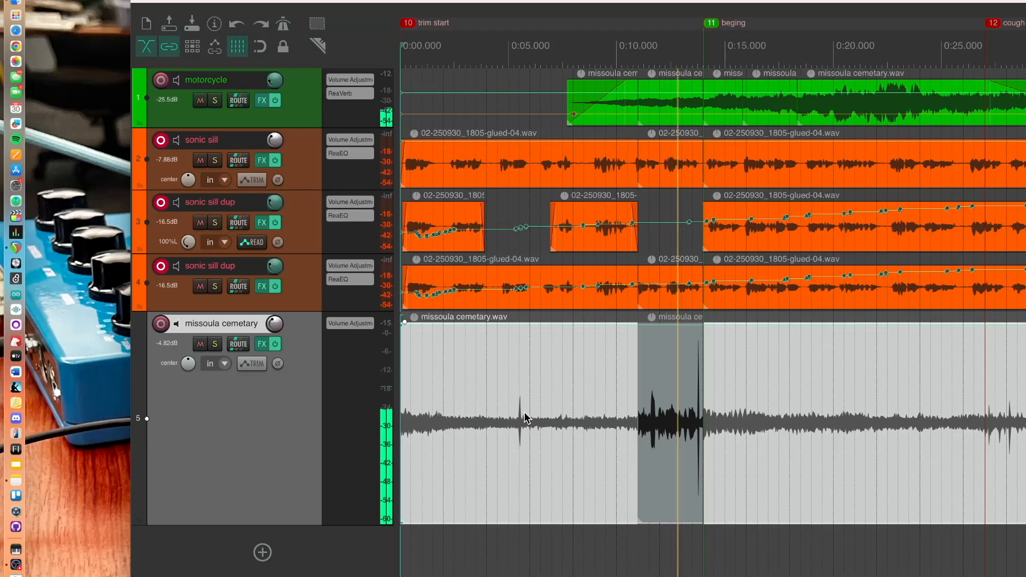
pyautogui.press('space')
# Delete the short middle missoula cemetary piece and audition the result briefly
pyautogui.click(672, 409)
pyautogui.press('Delete')
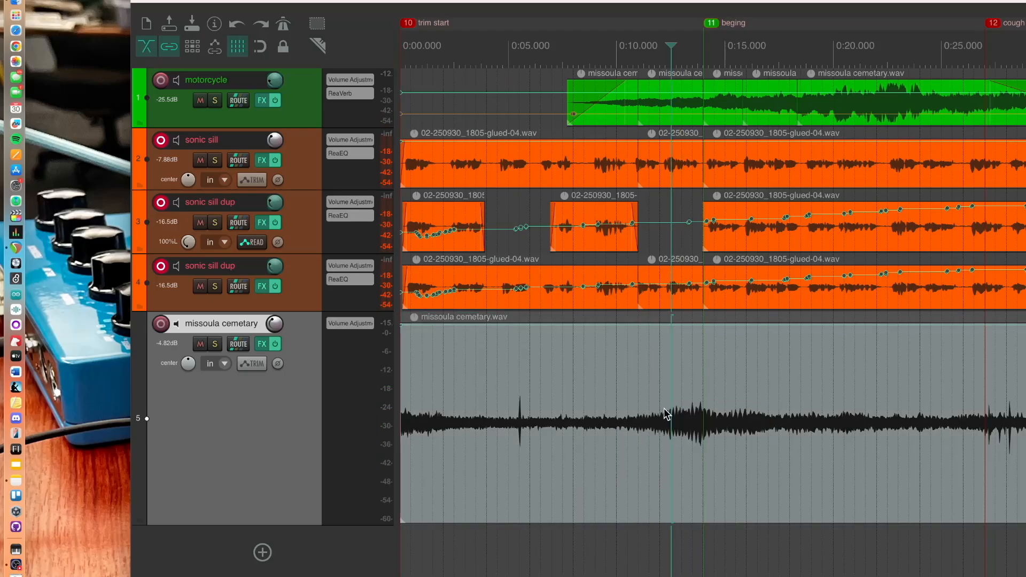
pyautogui.press('space')
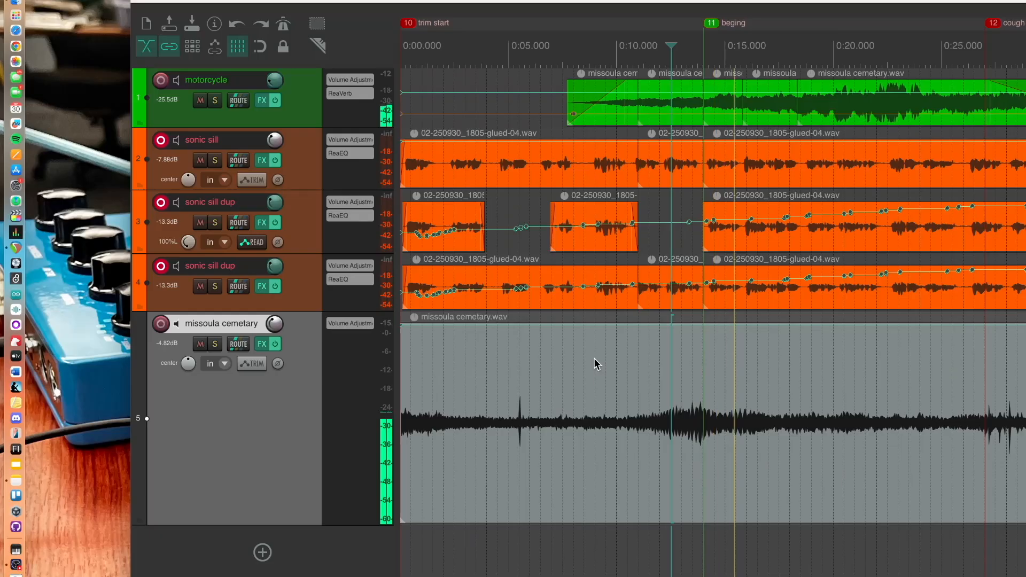
pyautogui.press('space')
# Lower the missoula cemetary volume to about -10.6 dB while playing from about 0:05.5, then mute the track
pyautogui.click(535, 59)
pyautogui.press('space')
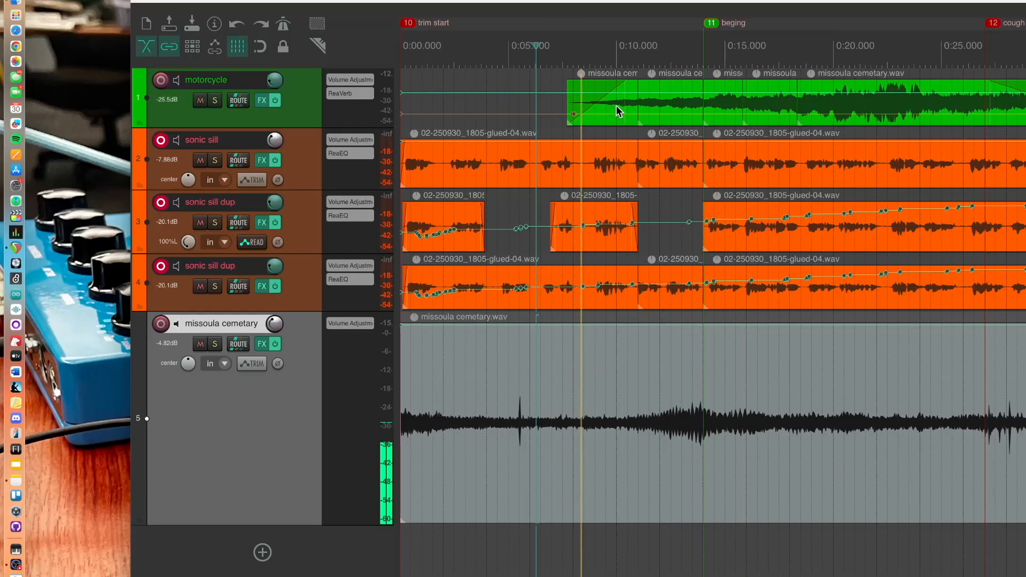
pyautogui.moveTo(273, 327); pyautogui.dragTo(273, 343)
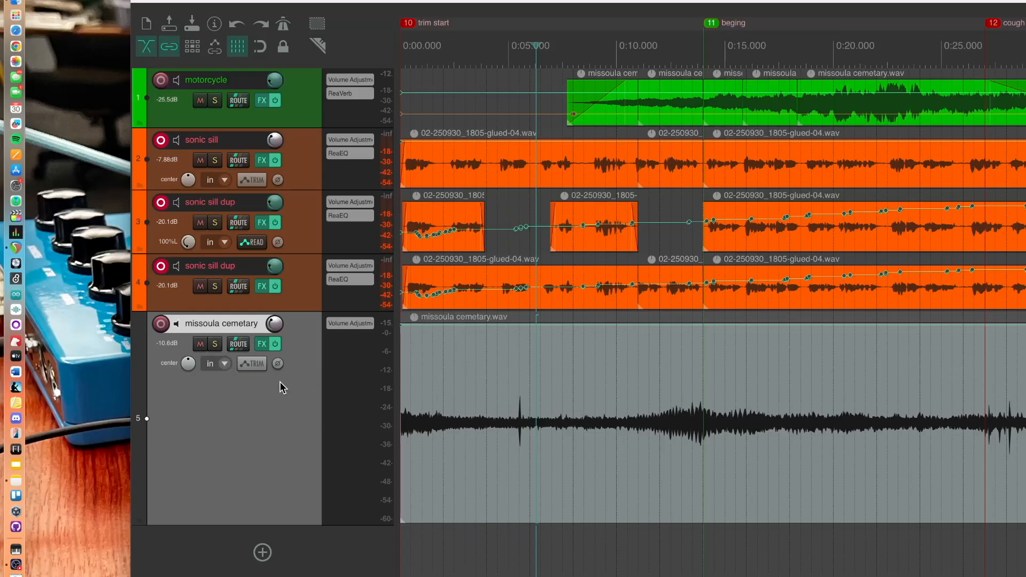
pyautogui.click(200, 344)
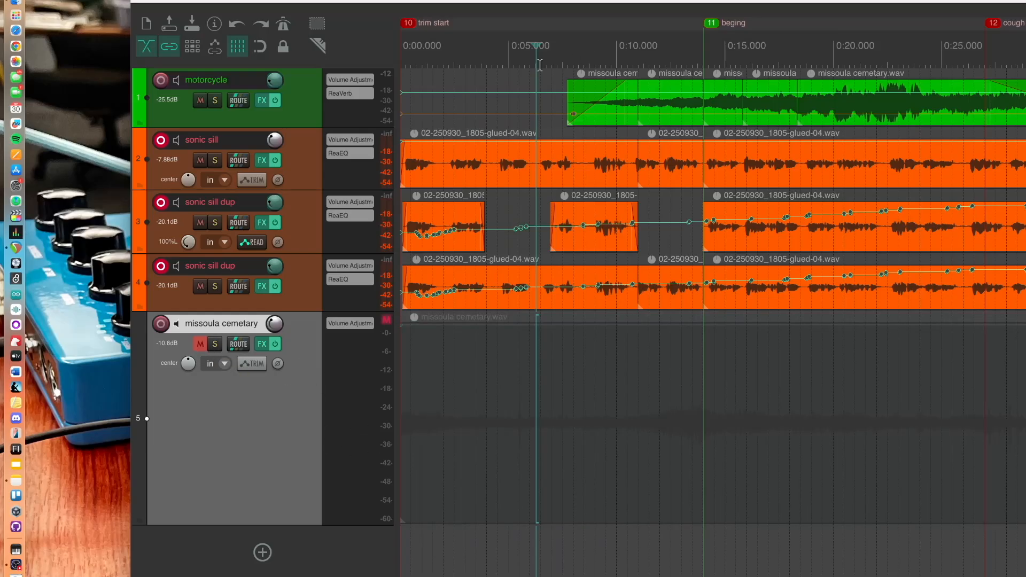
# Audition the mix from about 0:03 with the ambience track muted
pyautogui.click(481, 59)
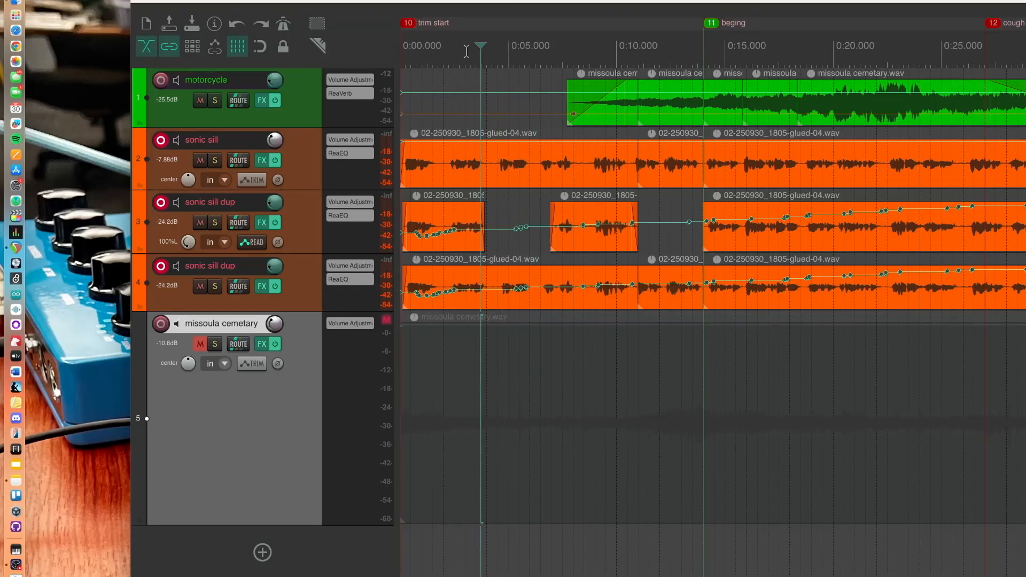
pyautogui.click(466, 51)
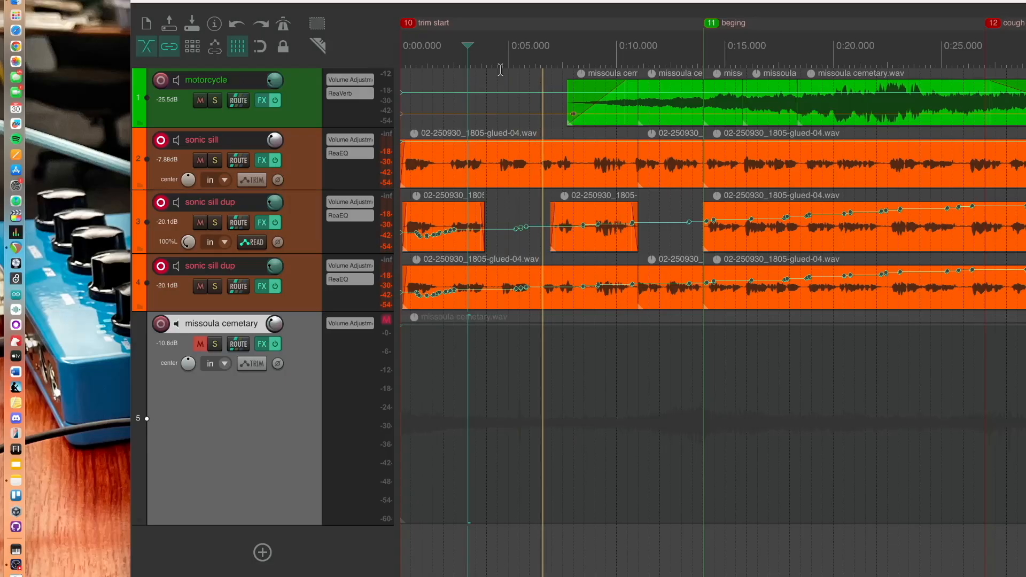
pyautogui.press('space')
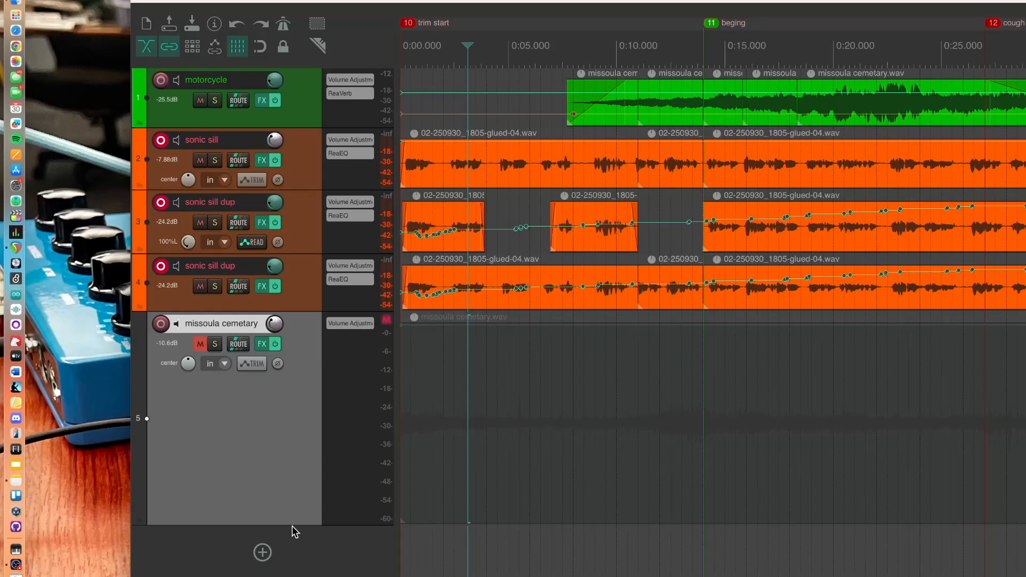
# Duplicate the missoula cemetary track
pyautogui.moveTo(297, 524); pyautogui.dragTo(300, 427)
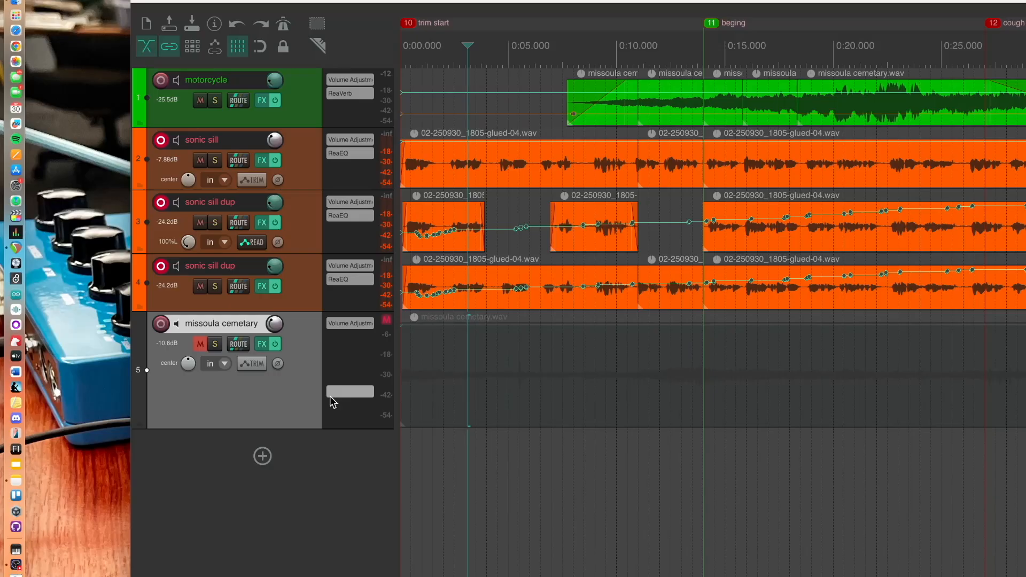
pyautogui.rightClick(272, 377)
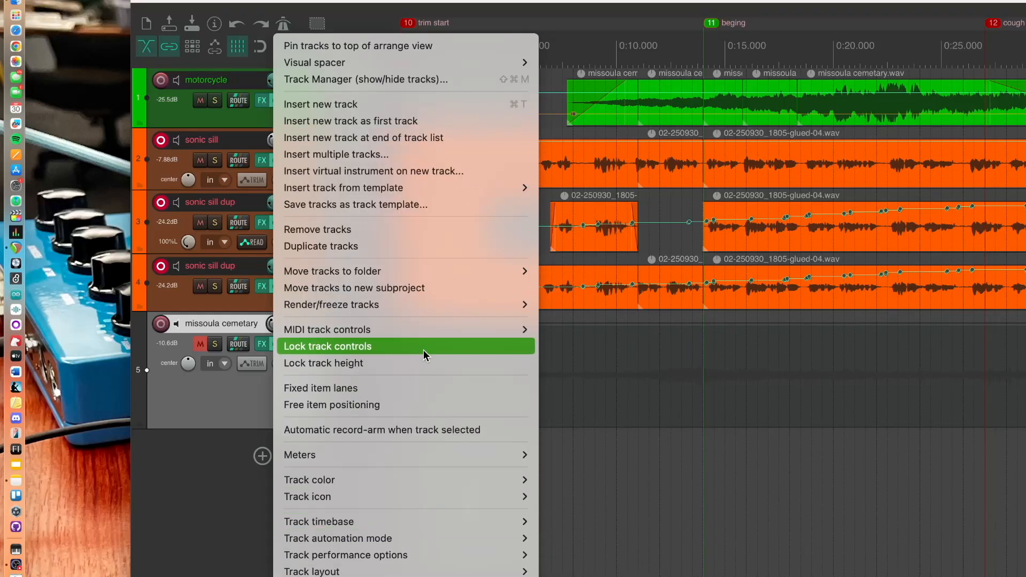
pyautogui.click(414, 247)
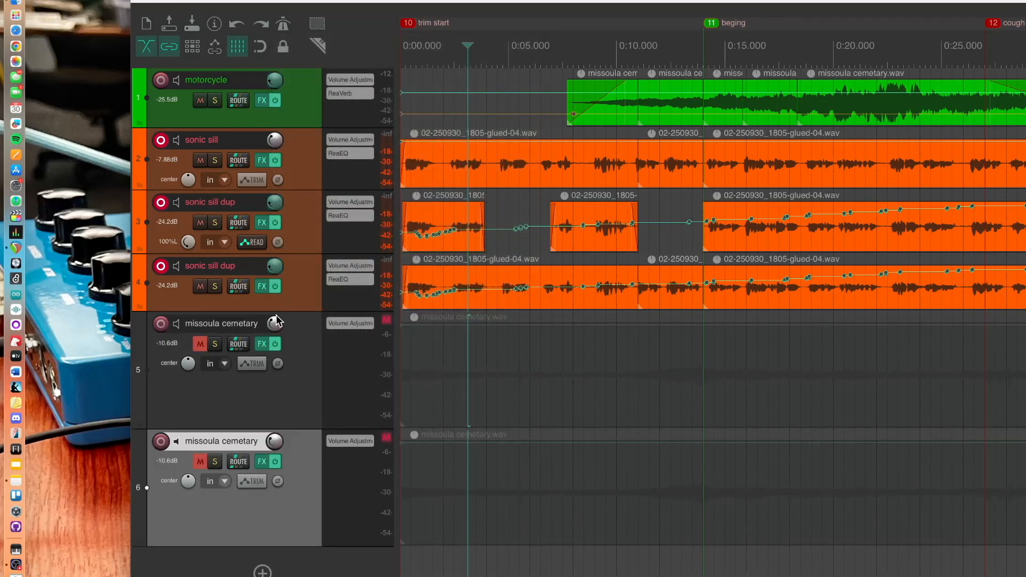
# Open the mixer and pan the first missoula cemetary track left and its duplicate 100% right
pyautogui.press('super+m')
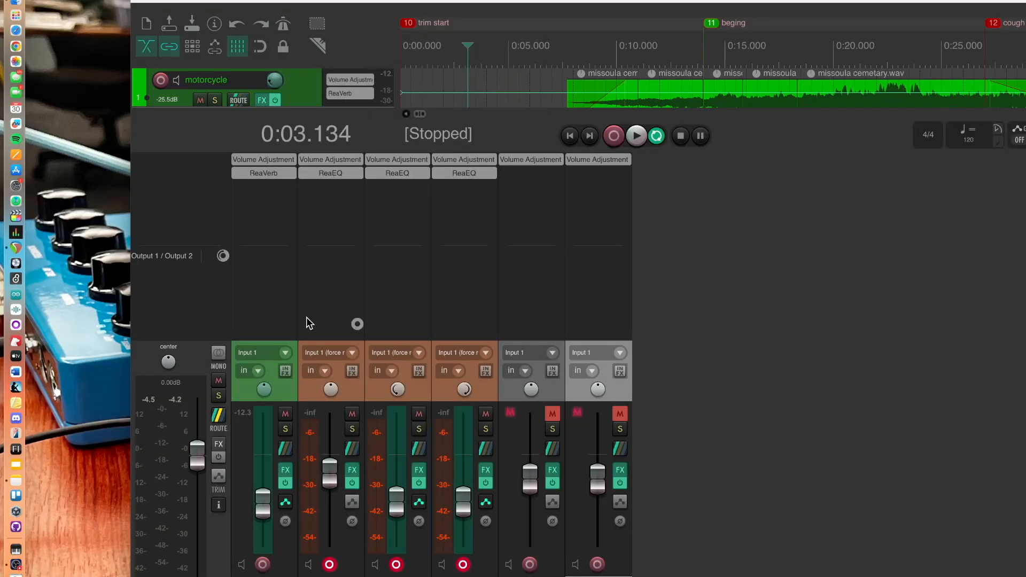
pyautogui.click(517, 574)
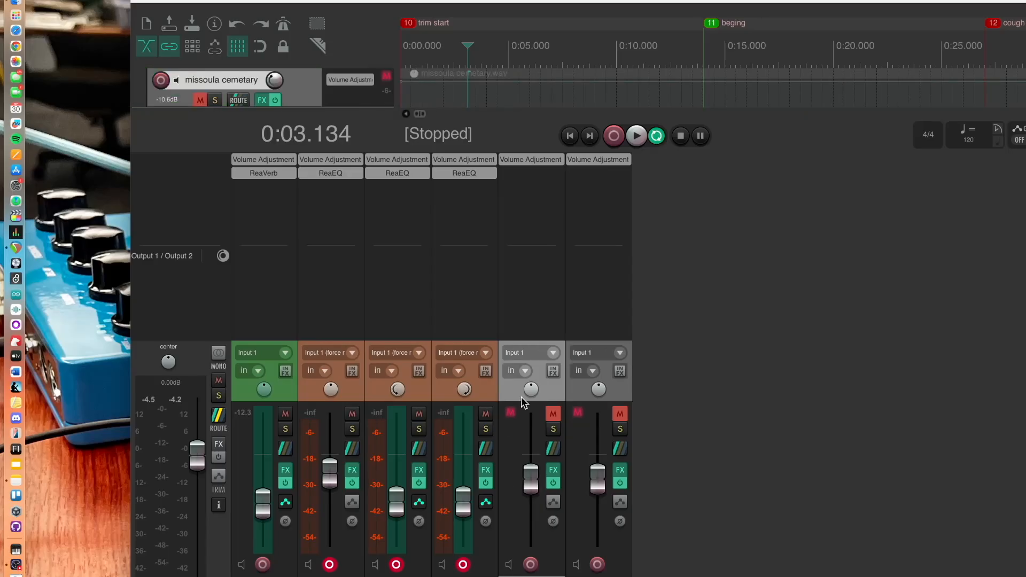
pyautogui.moveTo(531, 390); pyautogui.dragTo(531, 414)
pyautogui.scroll(5, 593, 394)
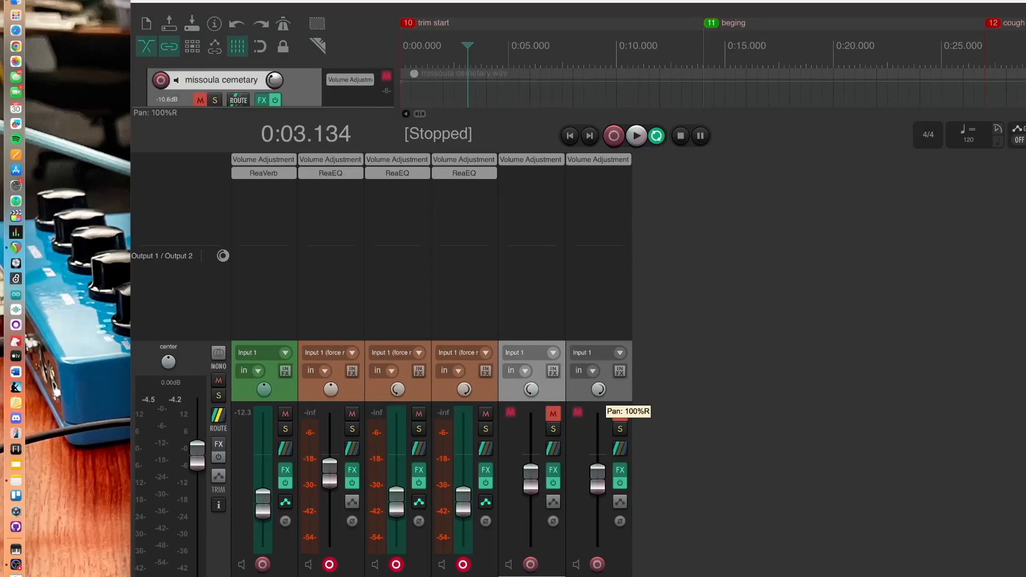
# Unmute both missoula cemetary tracks and start playback
pyautogui.click(553, 415)
pyautogui.click(620, 414)
pyautogui.press('space')
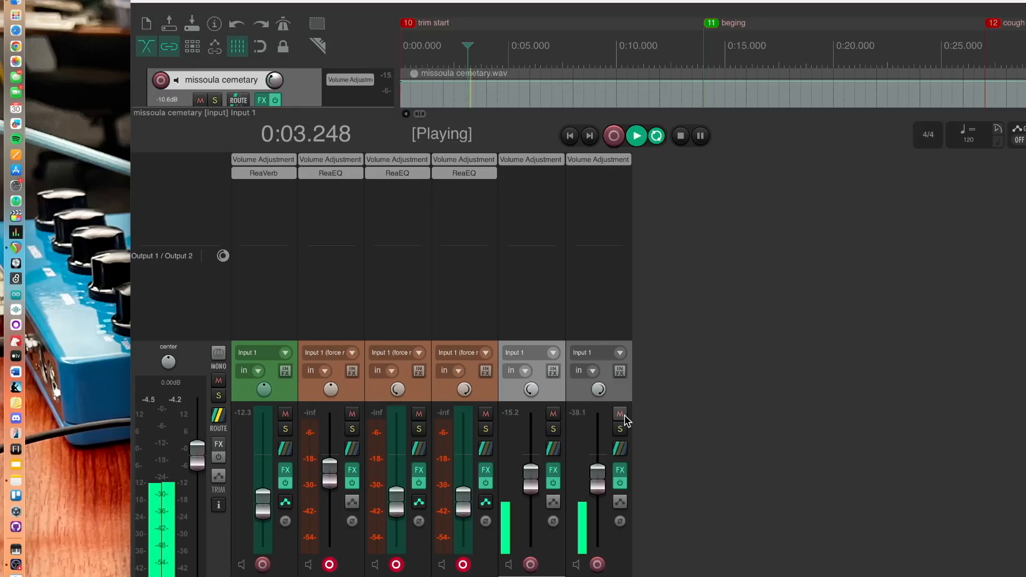
# Lower the two missoula cemetary faders to about -19 dB and -19.5 dB during playback, then stop playback
pyautogui.moveTo(523, 474); pyautogui.dragTo(525, 490)
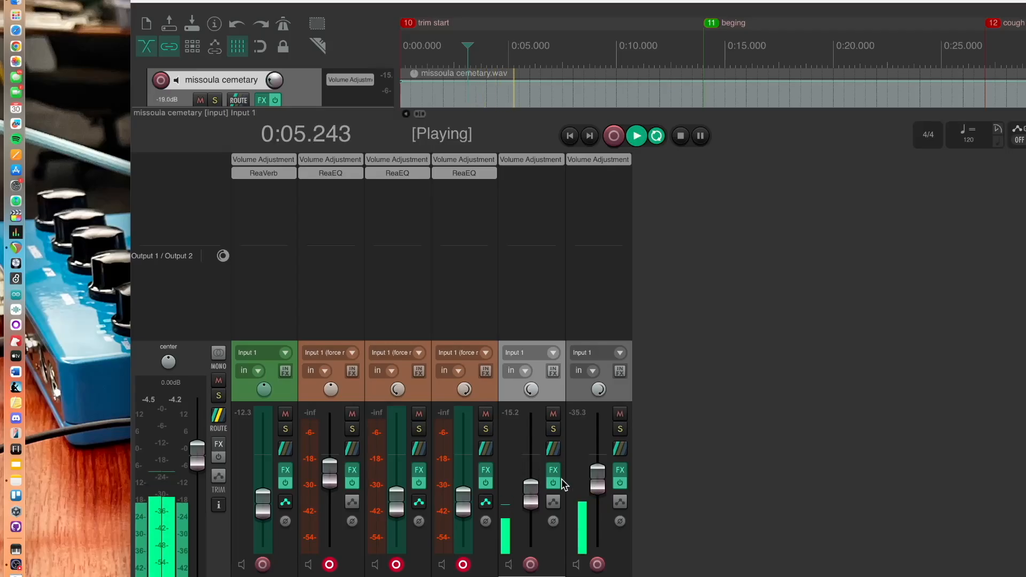
pyautogui.moveTo(597, 478); pyautogui.dragTo(602, 501)
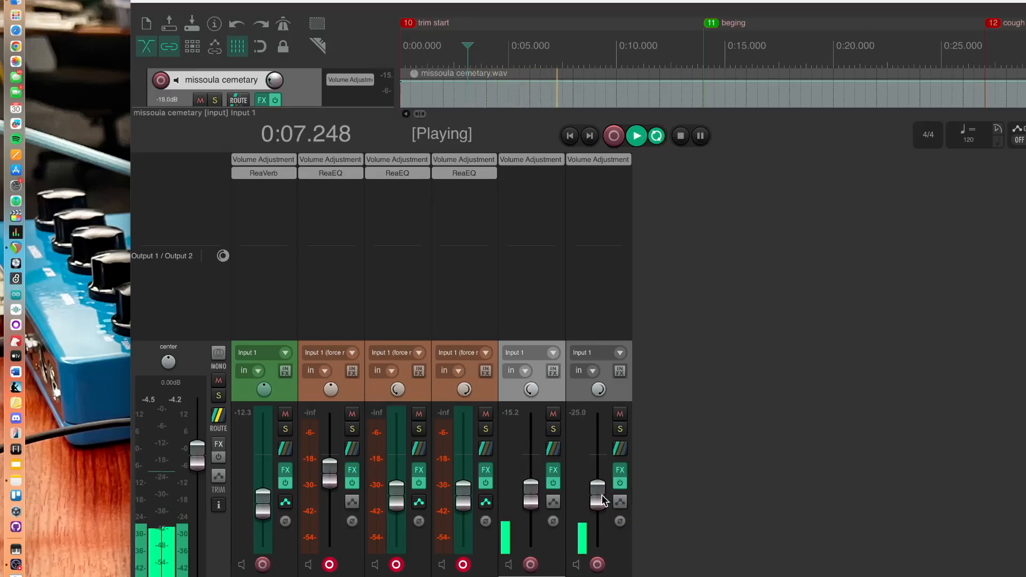
pyautogui.press('space')
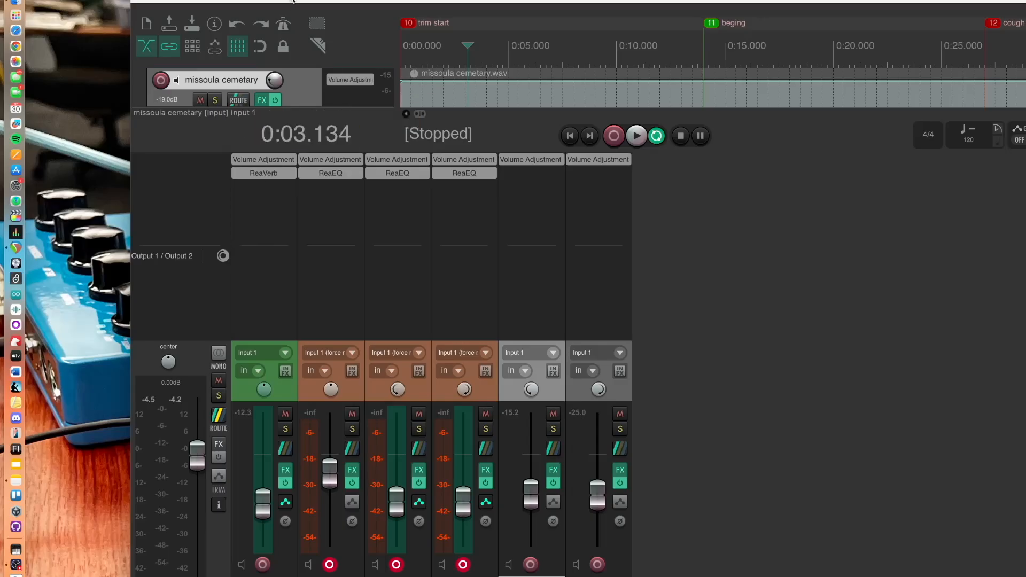
# Close the mixer and scroll through the arrangement to review all six tracks
pyautogui.moveTo(294, 1); pyautogui.dragTo(164, 1)
pyautogui.press('super+m')
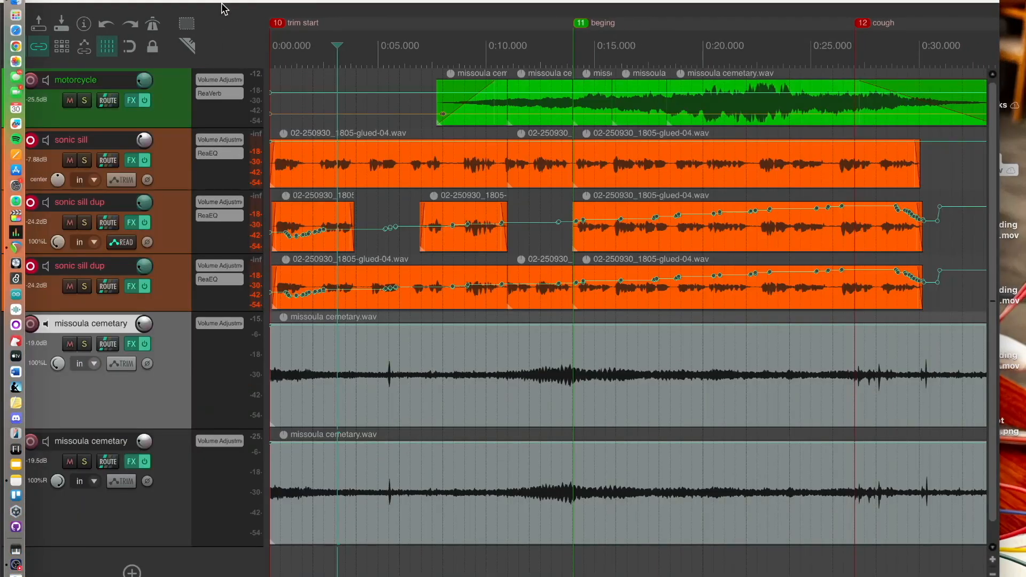
pyautogui.moveTo(60, 1); pyautogui.dragTo(75, 1)
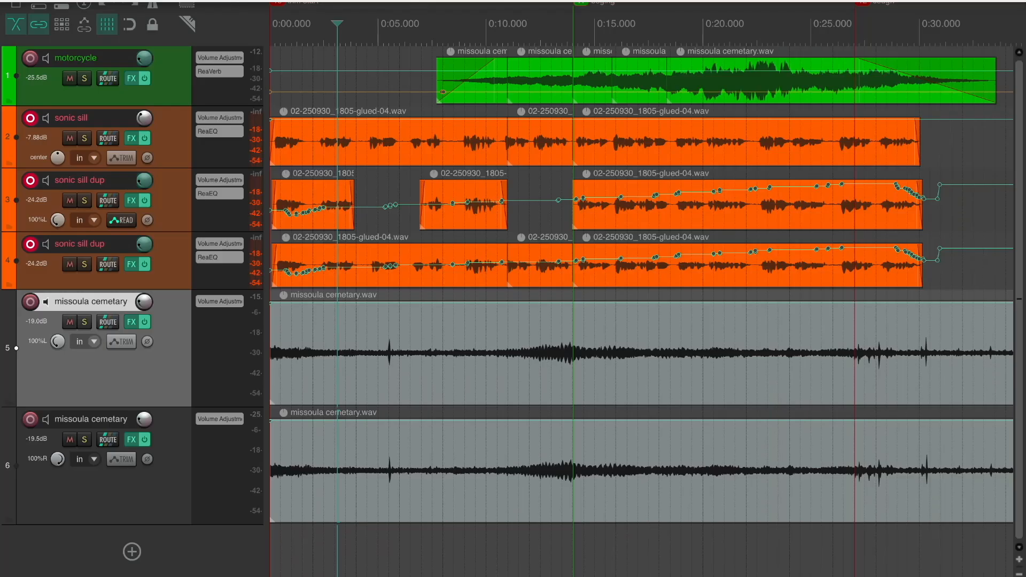
pyautogui.hscroll(5, 348, 50)
pyautogui.scroll(-2, 349, 50)
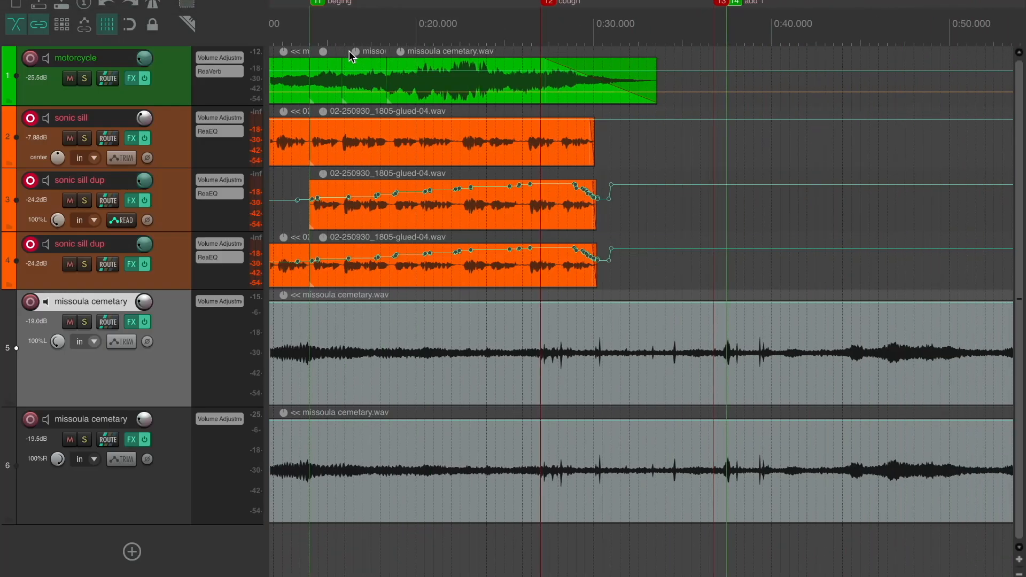
pyautogui.hscroll(-5, 348, 50)
pyautogui.scroll(2, 349, 50)
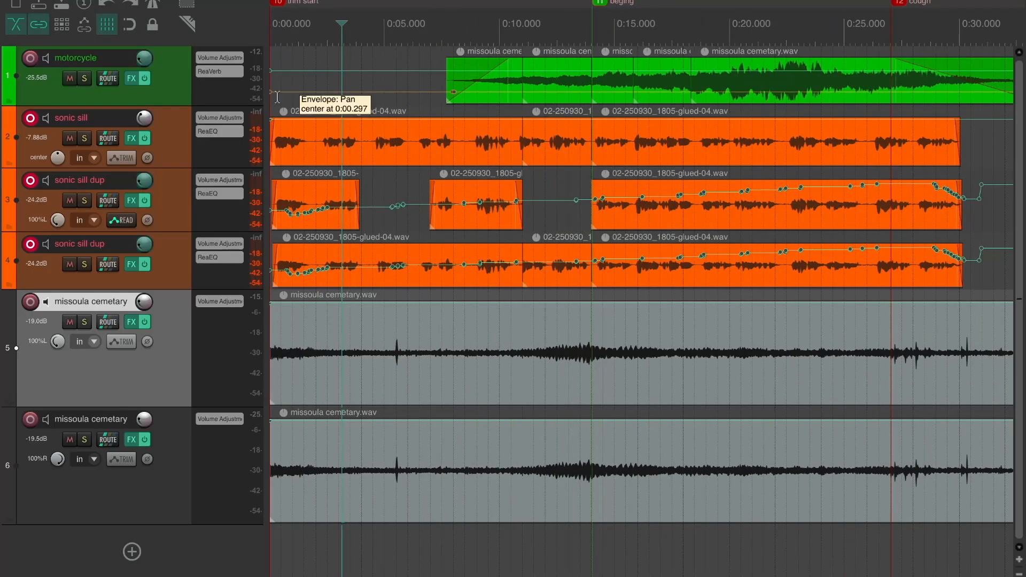